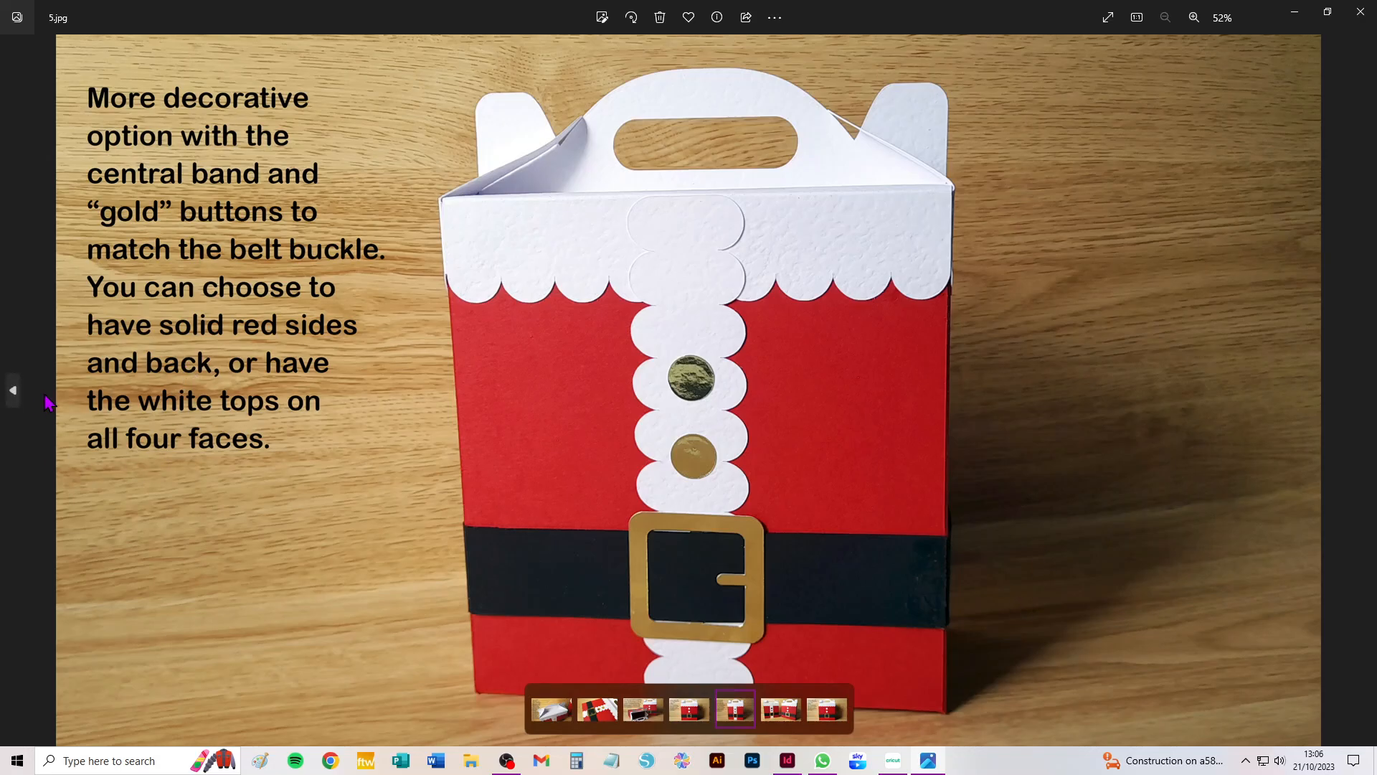
- Look through the photos of the finished Santa gift boxes, from the gable-top close-up to the two boxes side by side
{"action": "left_click", "coordinate": [17, 395]}
{"action": "left_click", "coordinate": [18, 394]}
{"action": "left_click", "coordinate": [17, 394]}
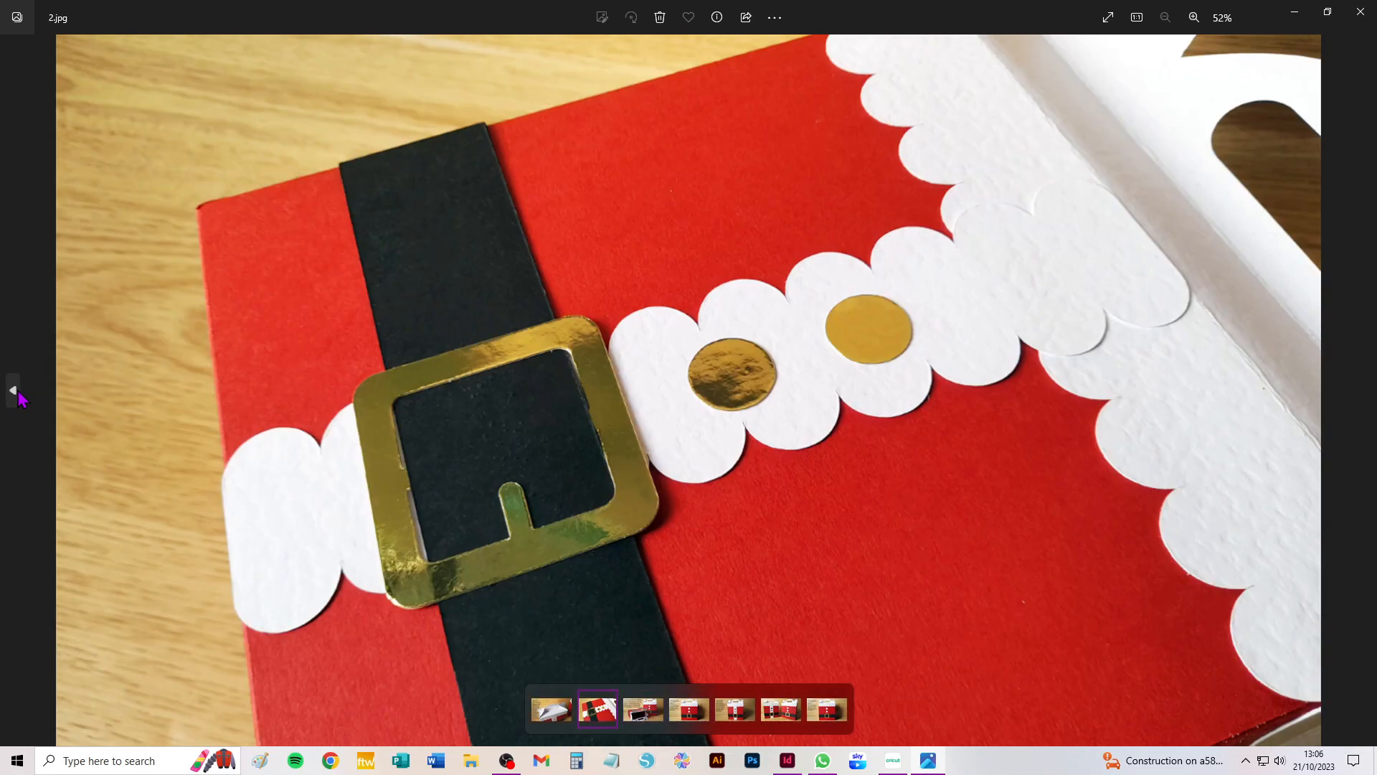
{"action": "left_click", "coordinate": [18, 395]}
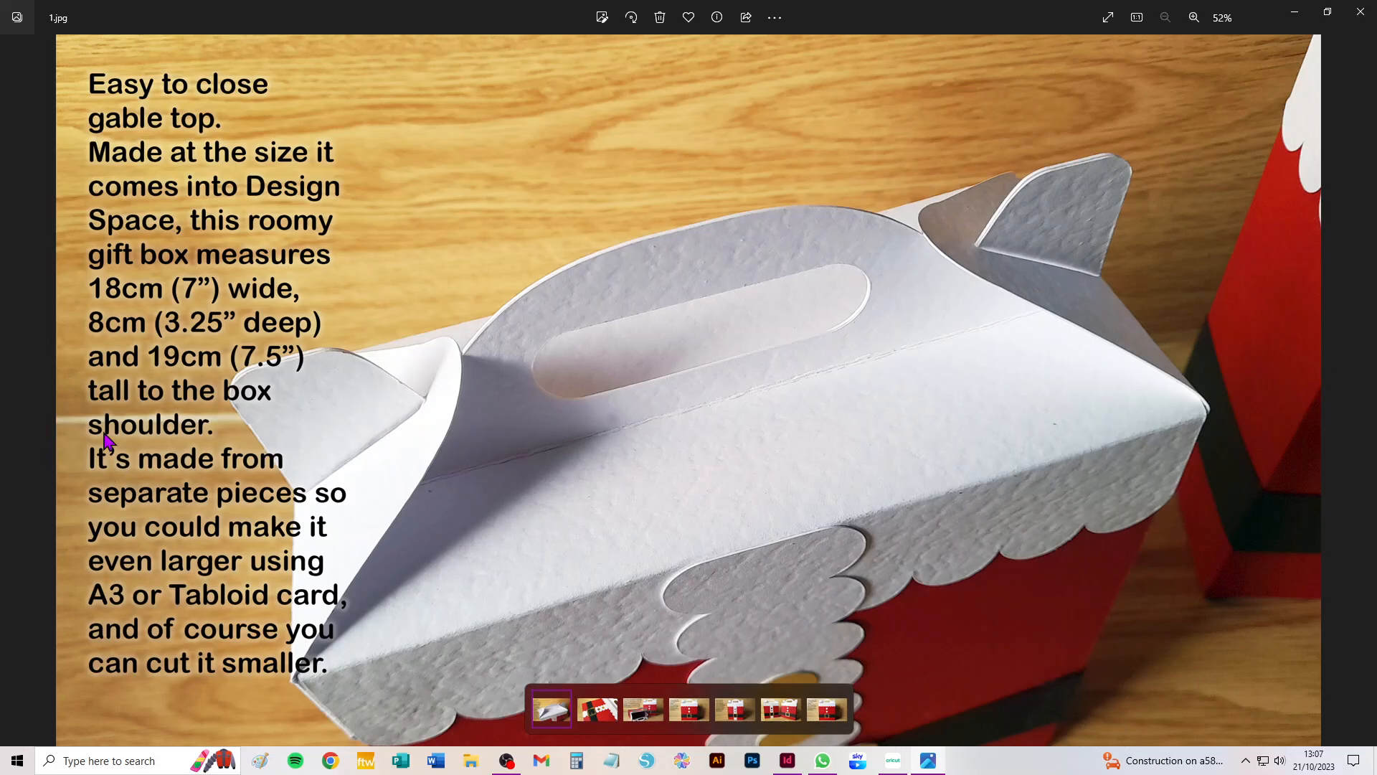
{"action": "left_click", "coordinate": [1364, 391]}
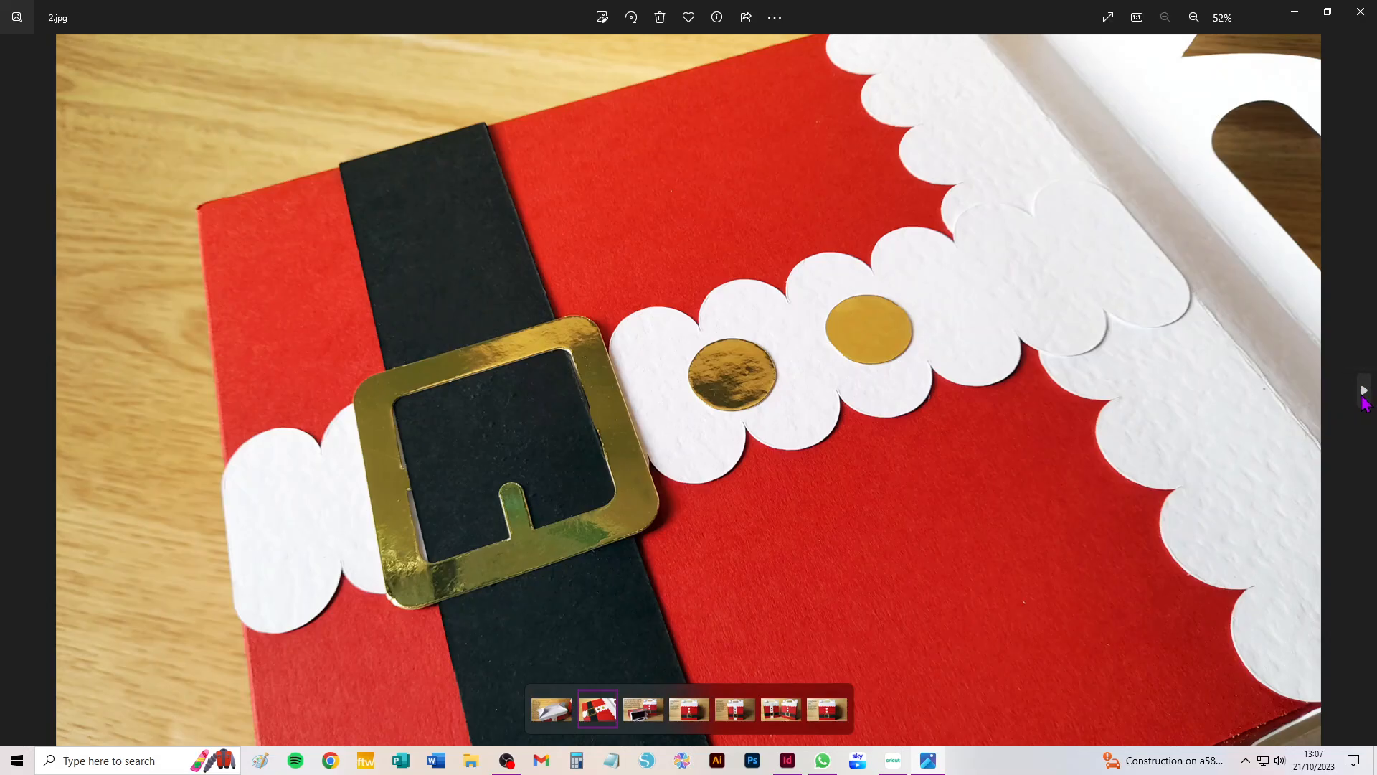
{"action": "left_click", "coordinate": [1363, 391]}
{"action": "left_click", "coordinate": [1363, 391]}
{"action": "left_click", "coordinate": [1363, 391]}
{"action": "left_click", "coordinate": [1364, 391]}
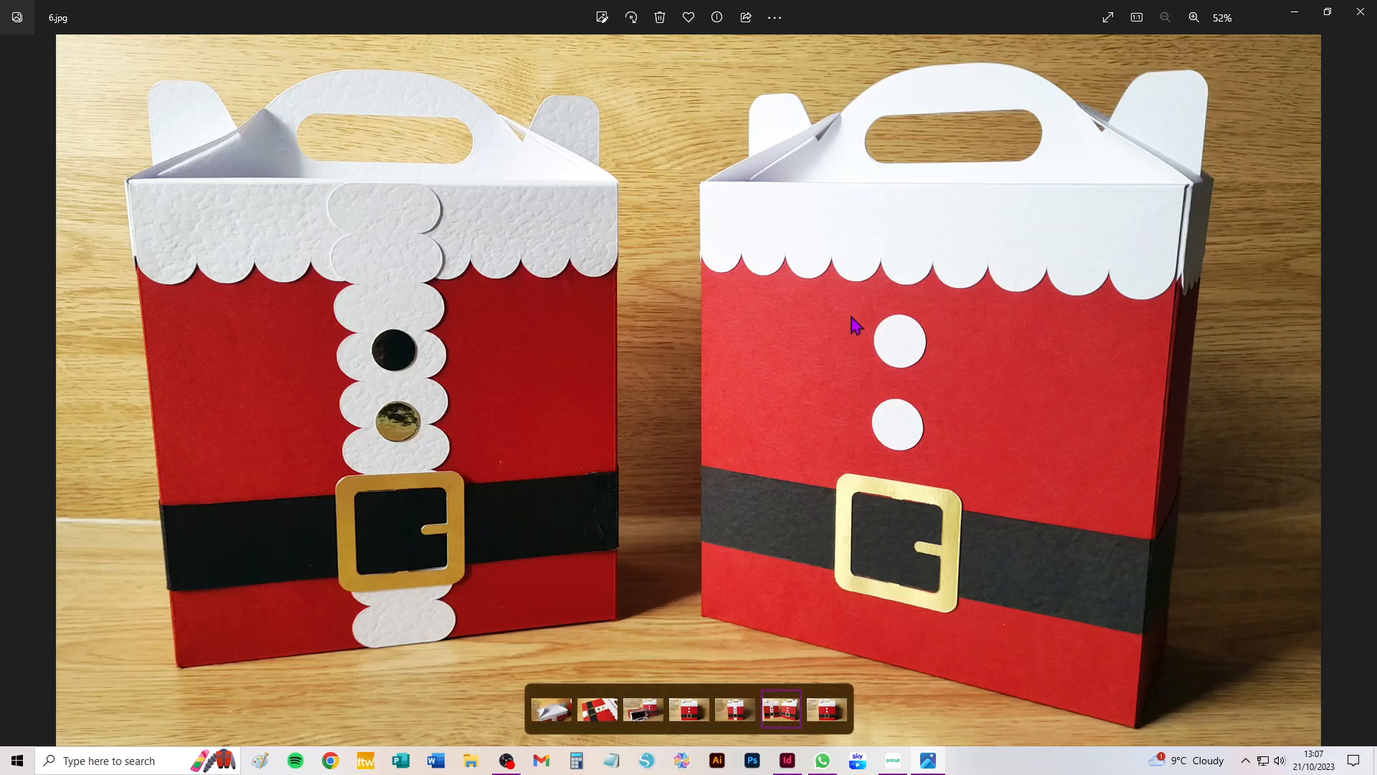
- Switch to Cricut Design Space, add the uploaded Santa gable box design to the canvas and place it at about X 15.6, Y 15.3 cm
{"action": "left_click", "coordinate": [890, 769]}
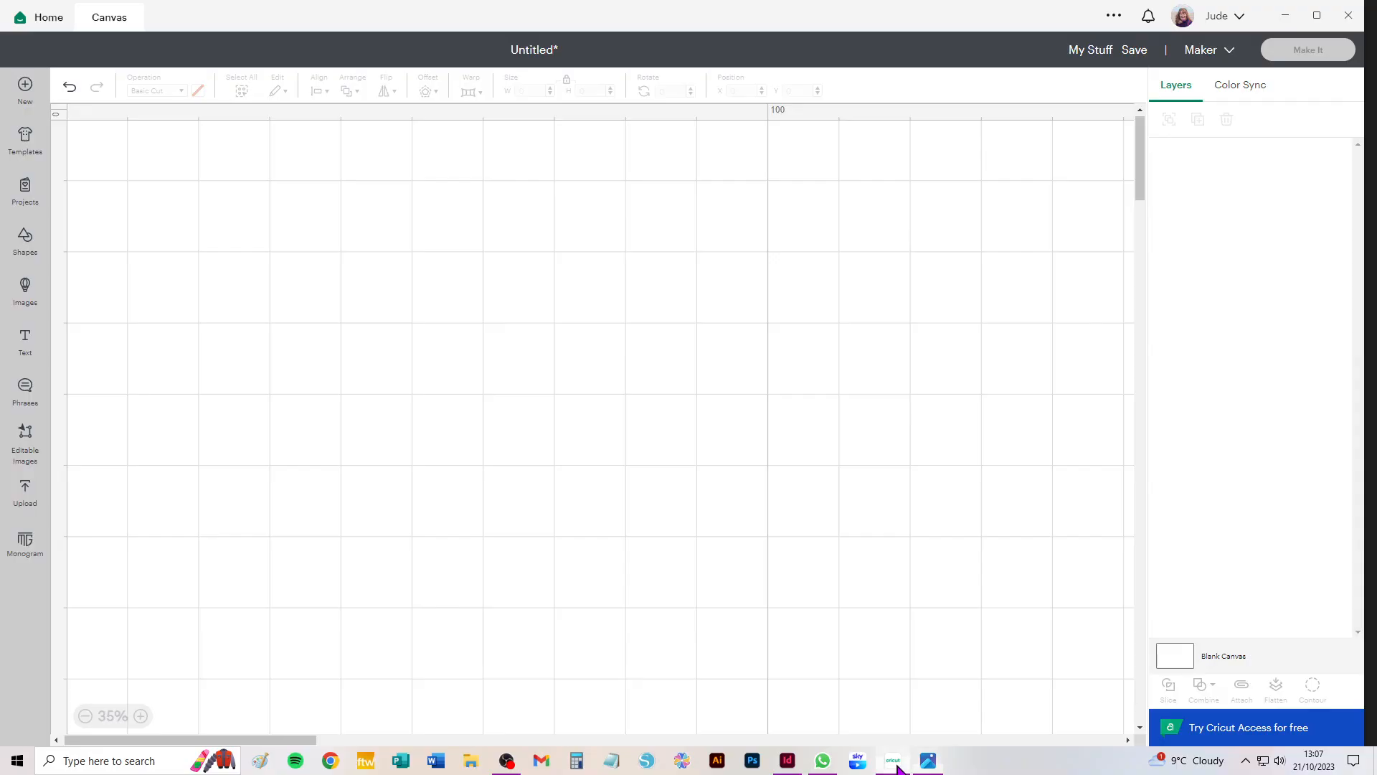
{"action": "left_click", "coordinate": [34, 498]}
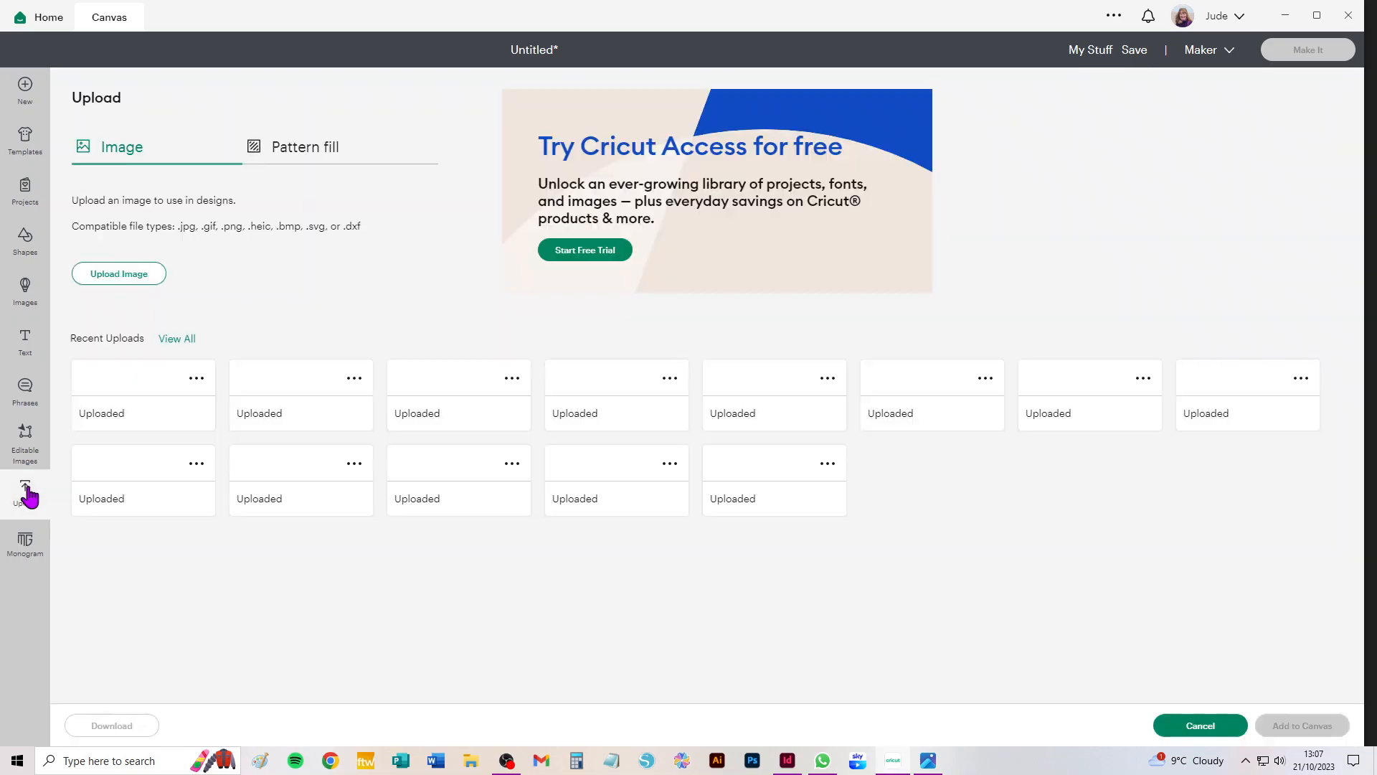
{"action": "left_click", "coordinate": [84, 498]}
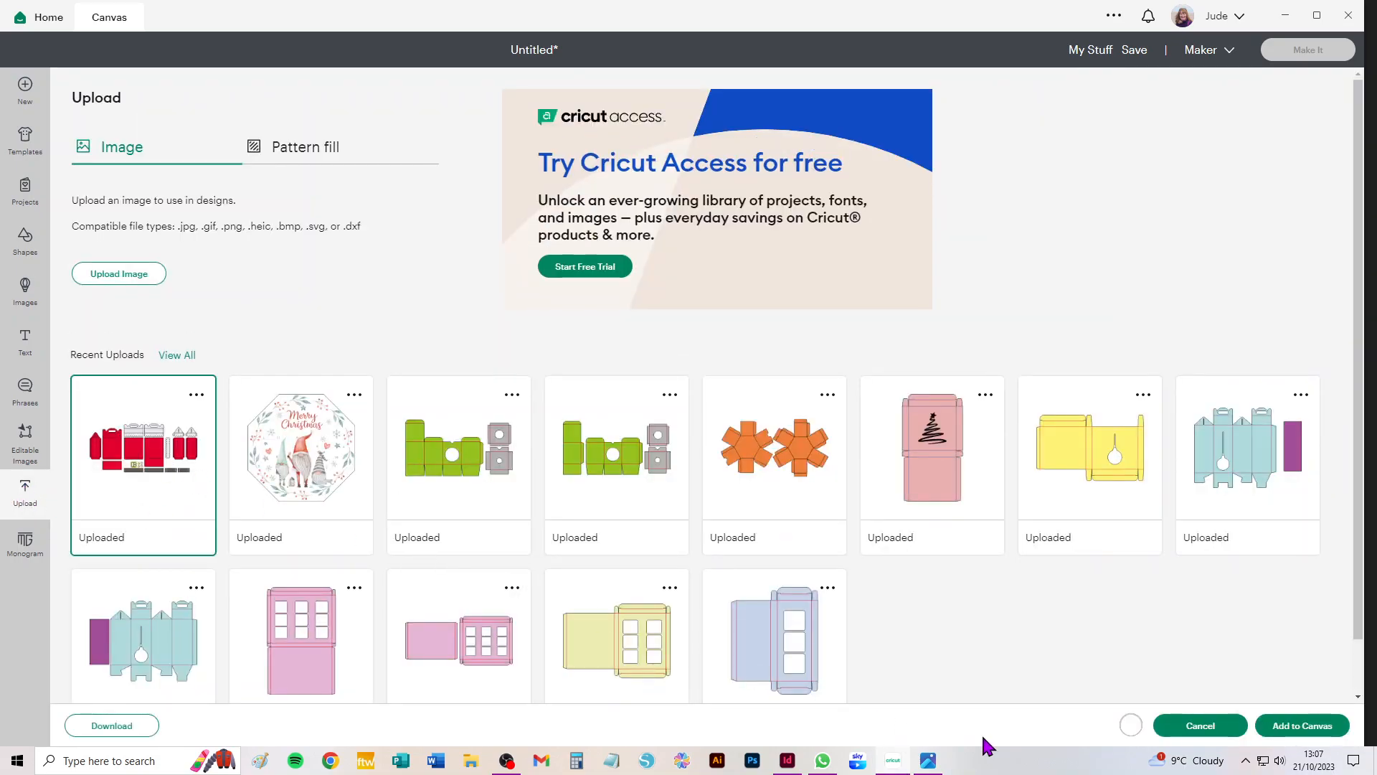
{"action": "left_click", "coordinate": [1302, 725]}
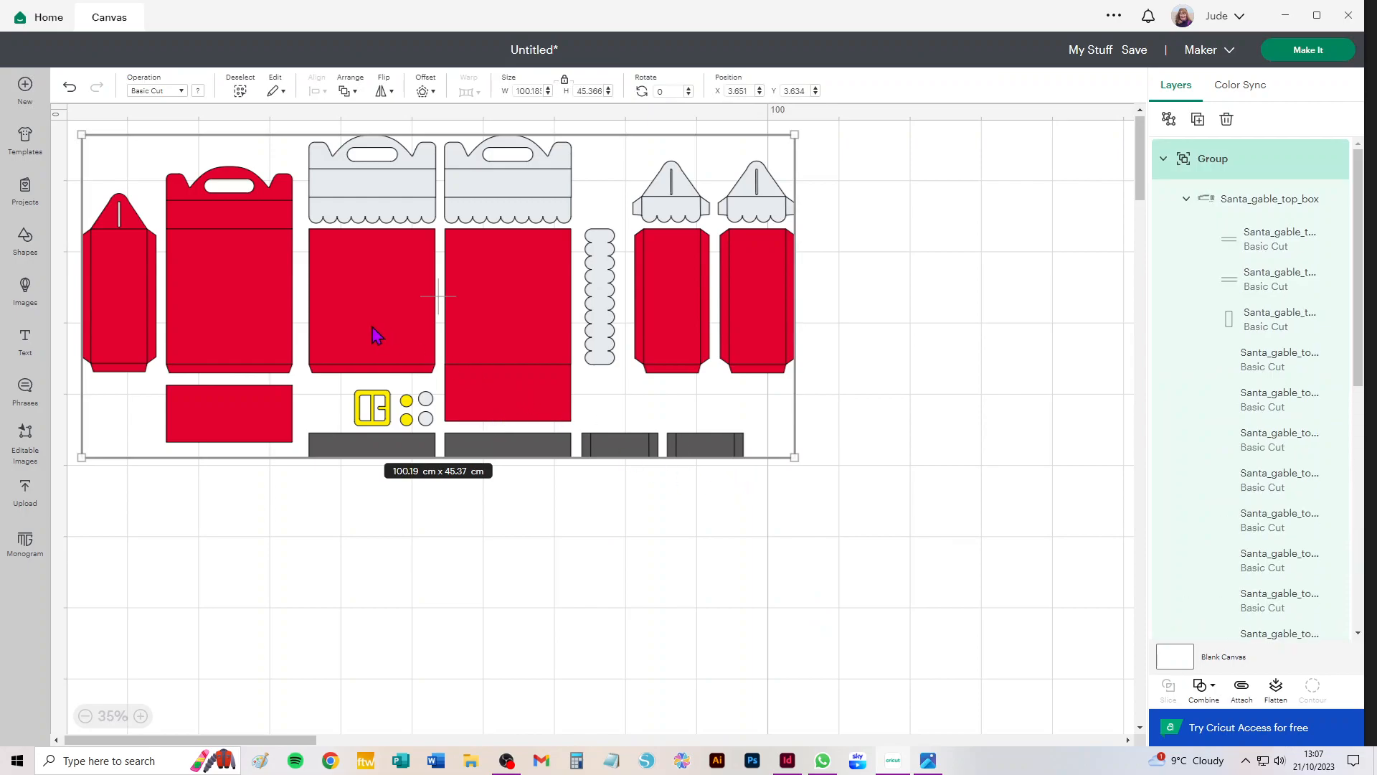
{"action": "scroll", "coordinate": [375, 332], "scroll_direction": "up", "scroll_amount": 3}
{"action": "left_click_drag", "start_coordinate": [190, 235], "coordinate": [307, 347]}
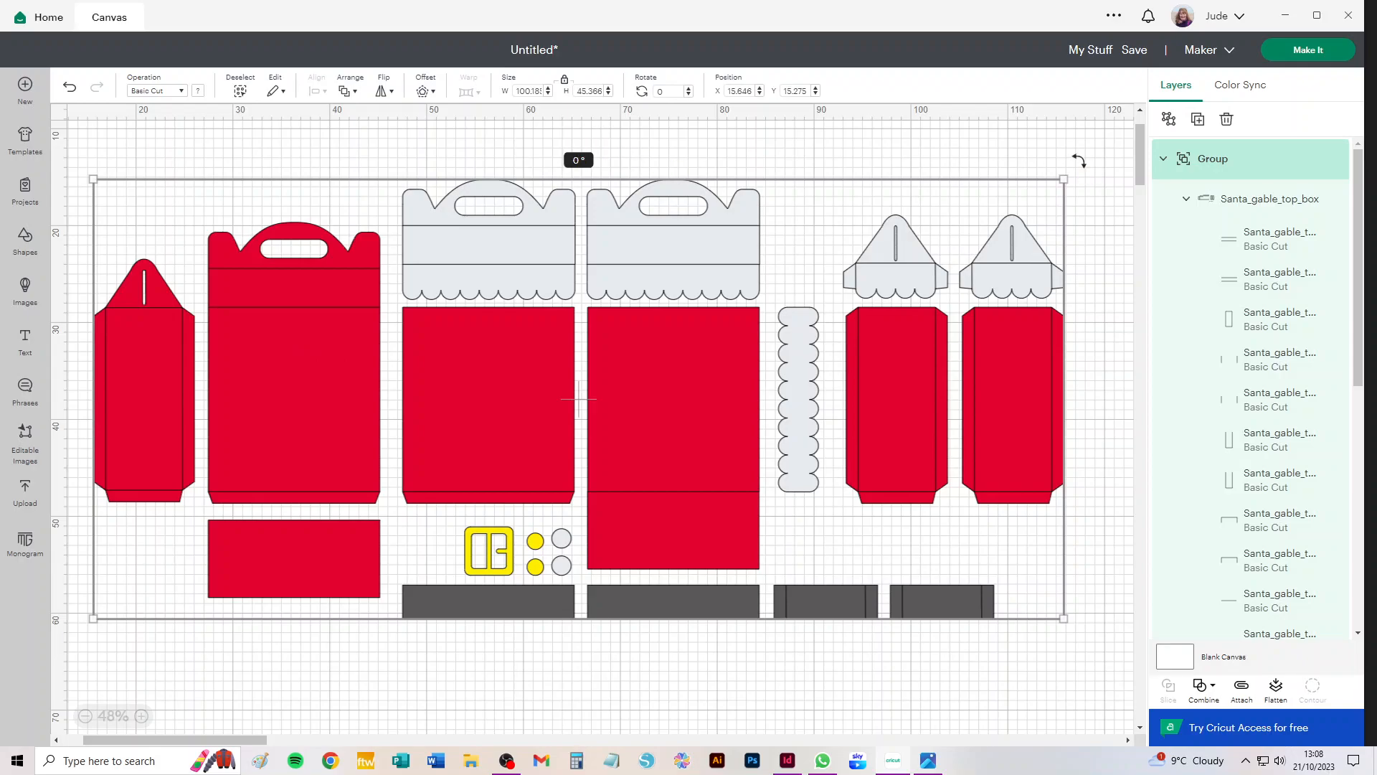
{"action": "left_click", "coordinate": [1055, 146]}
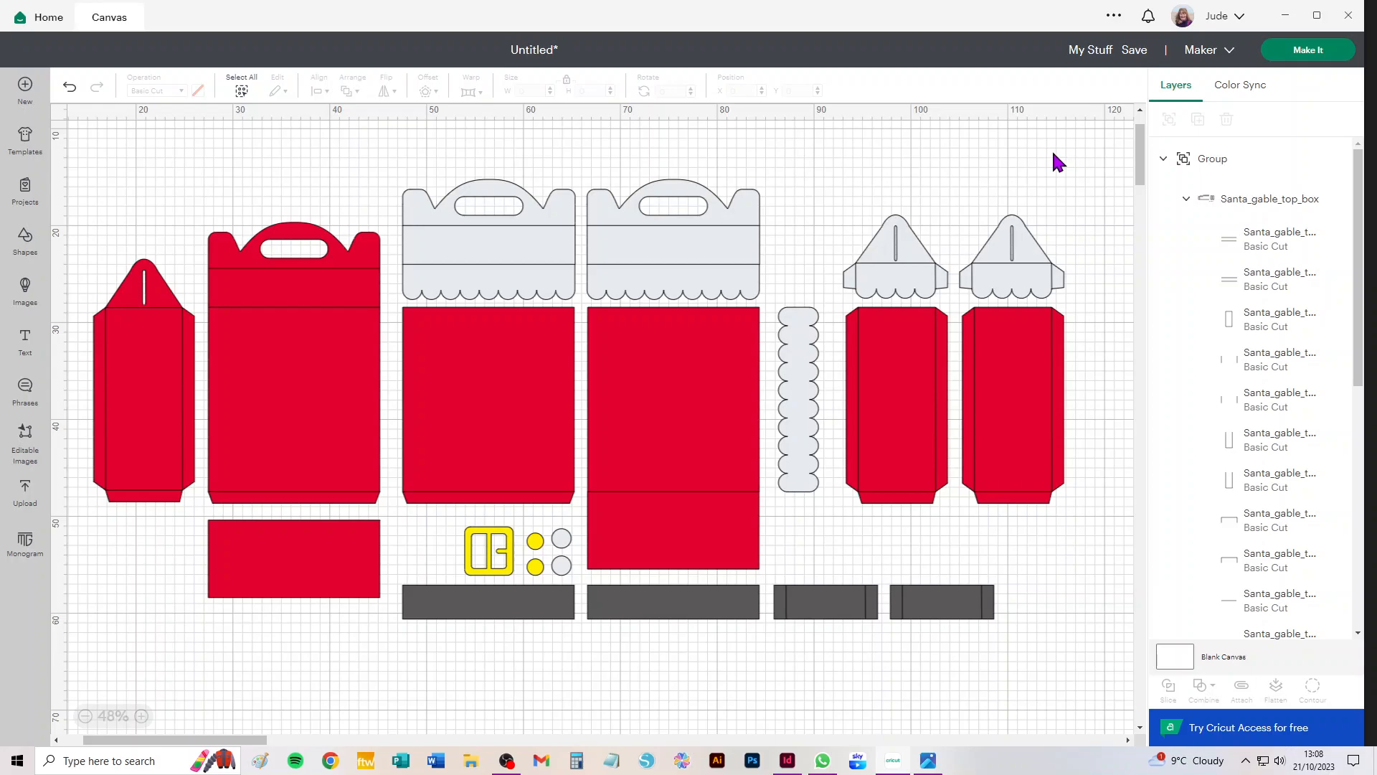
- Examine the layers inside the two Santa_gable_top_box subgroups, the fold lines and the coloured cut pieces
{"action": "left_click", "coordinate": [1186, 199]}
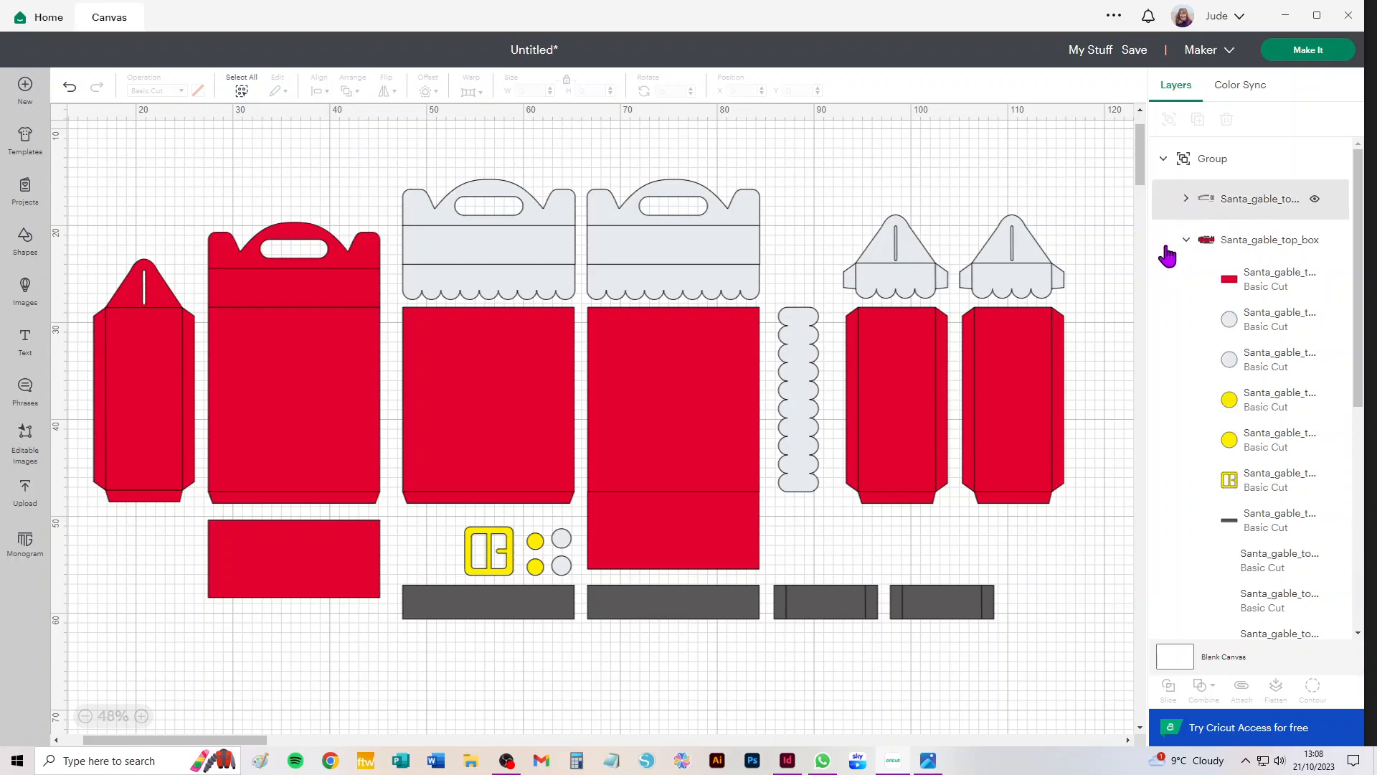
{"action": "left_click", "coordinate": [1184, 240]}
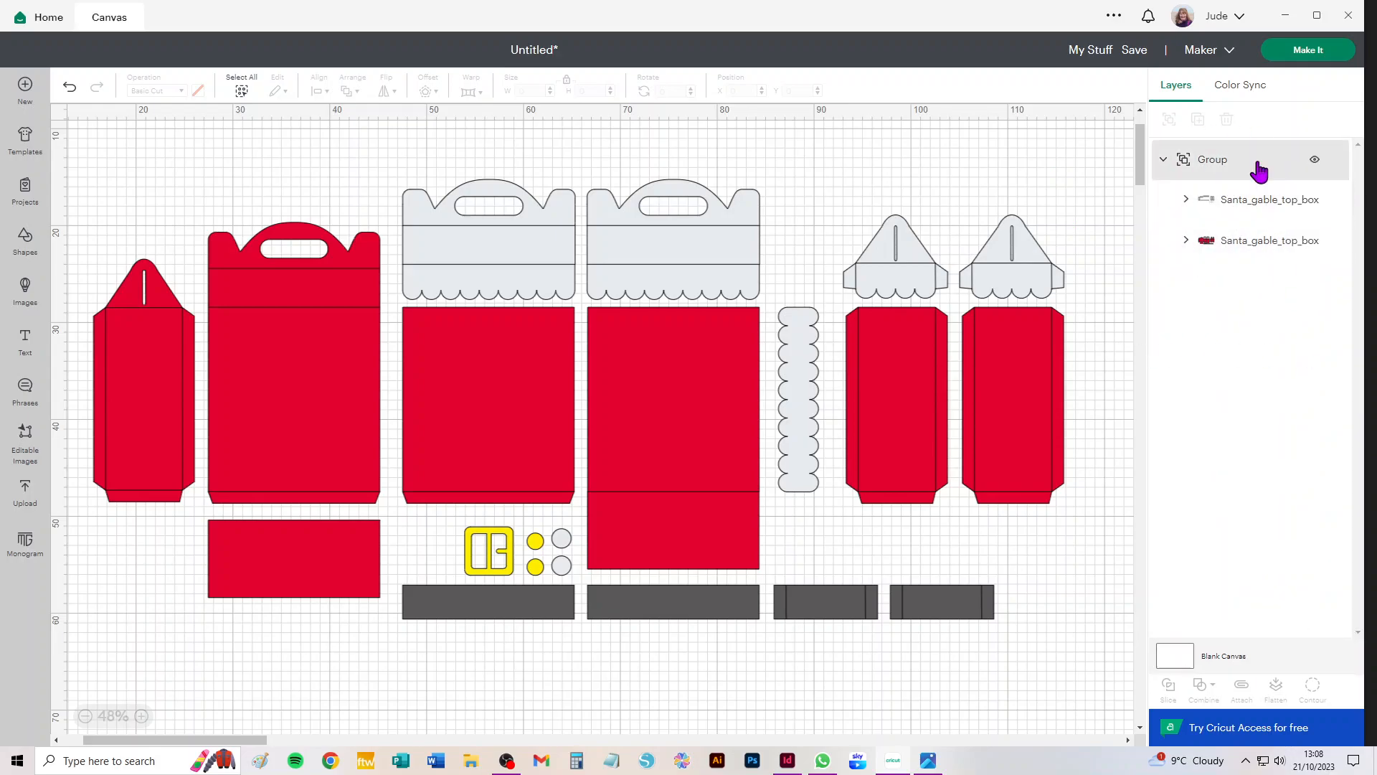
{"action": "left_click", "coordinate": [1163, 161]}
{"action": "left_click", "coordinate": [1162, 161]}
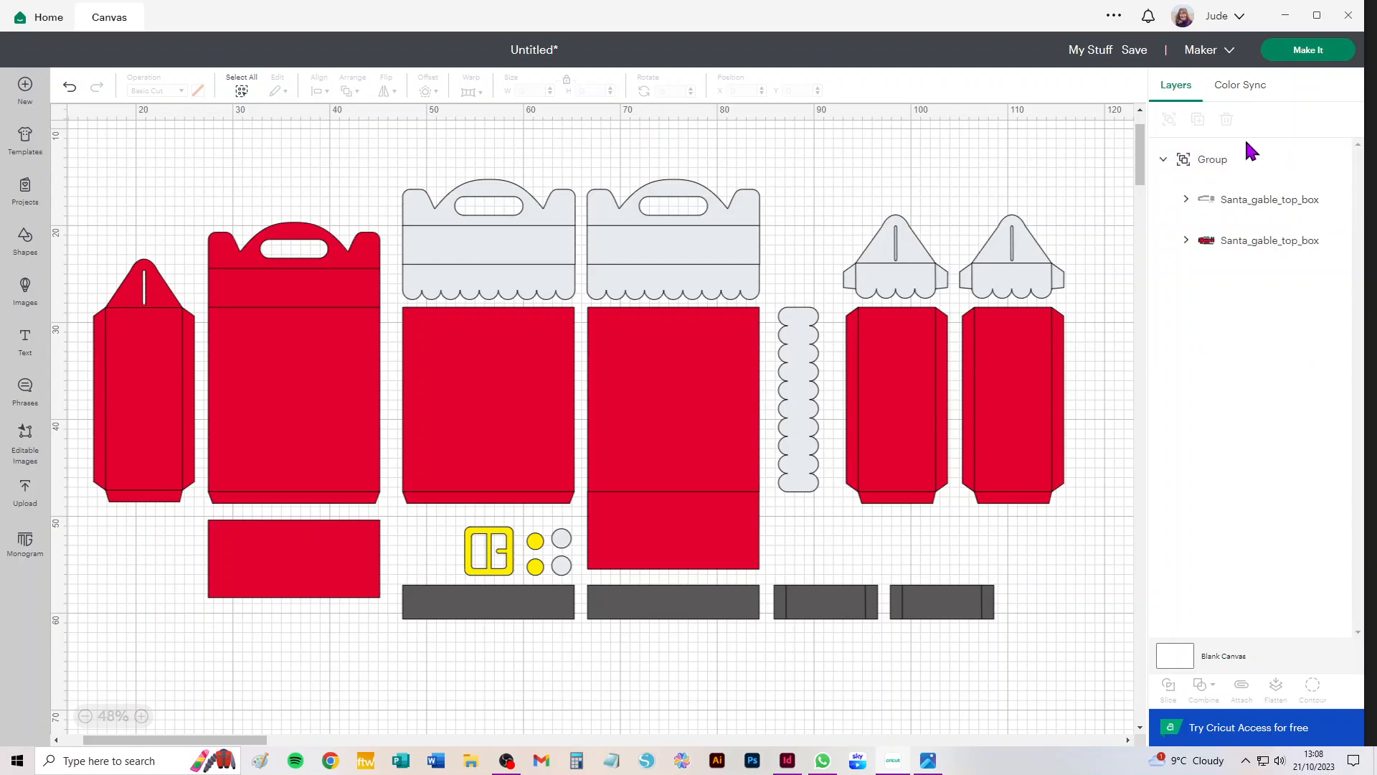
{"action": "left_click", "coordinate": [1186, 200]}
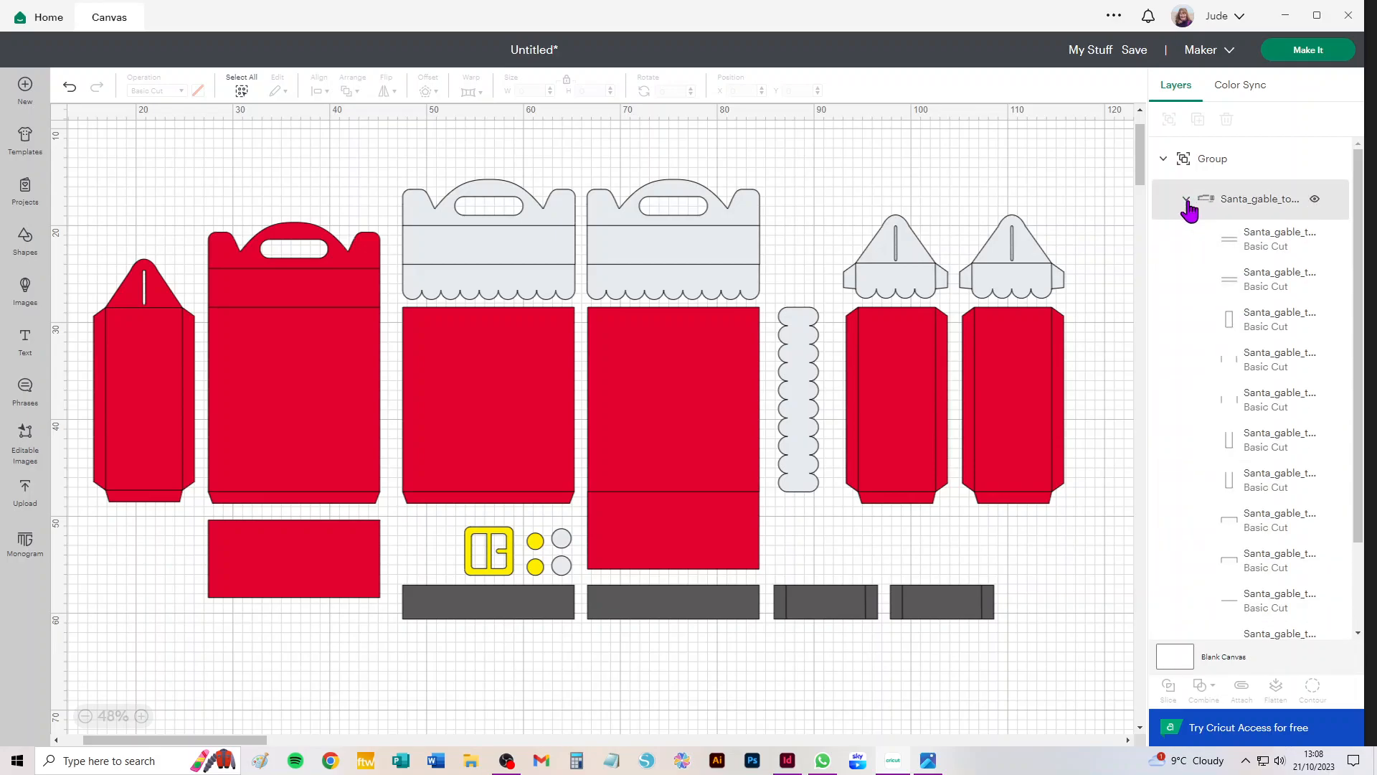
{"action": "left_click", "coordinate": [1186, 201]}
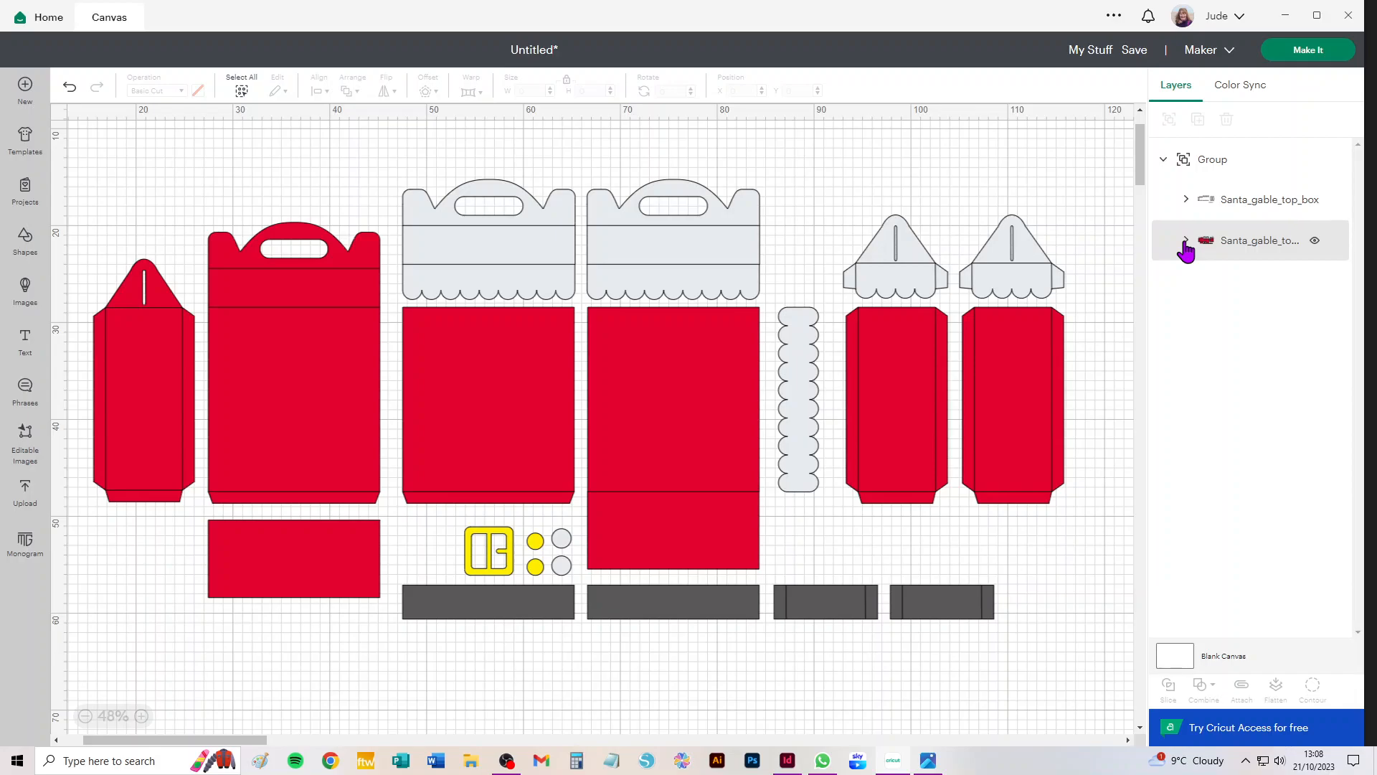
{"action": "left_click", "coordinate": [1185, 241]}
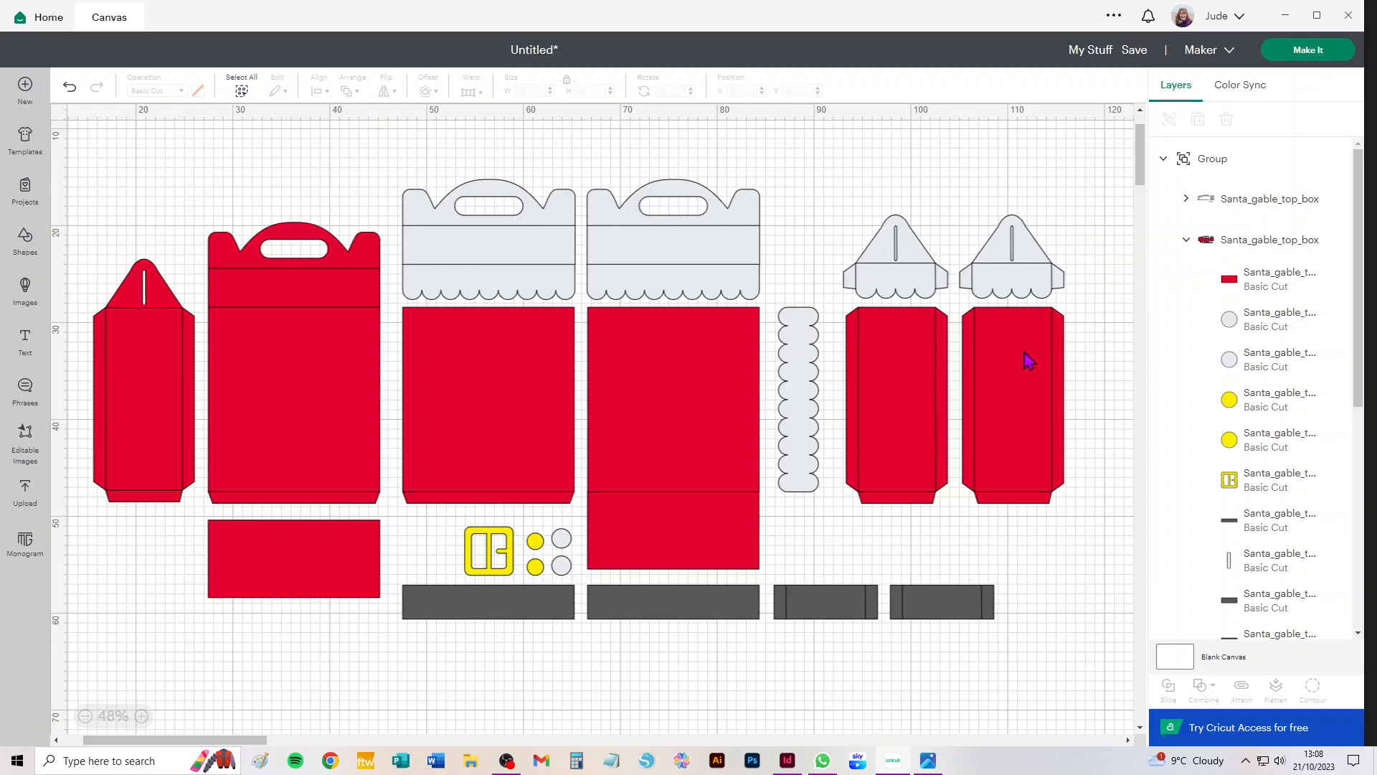
{"action": "left_click", "coordinate": [1184, 244]}
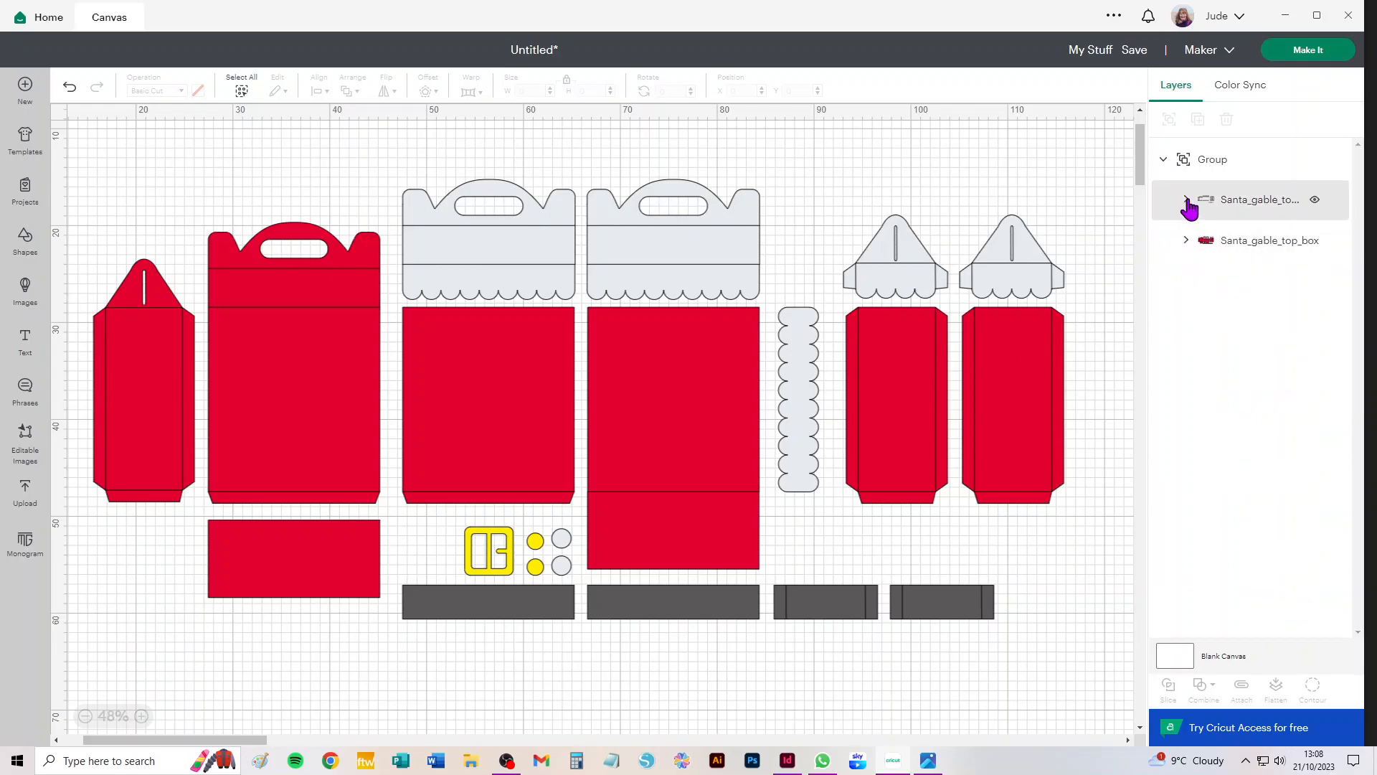
- Change the operation of the whole fold-line subgroup of the Santa gable box to Score
{"action": "left_click", "coordinate": [1187, 200]}
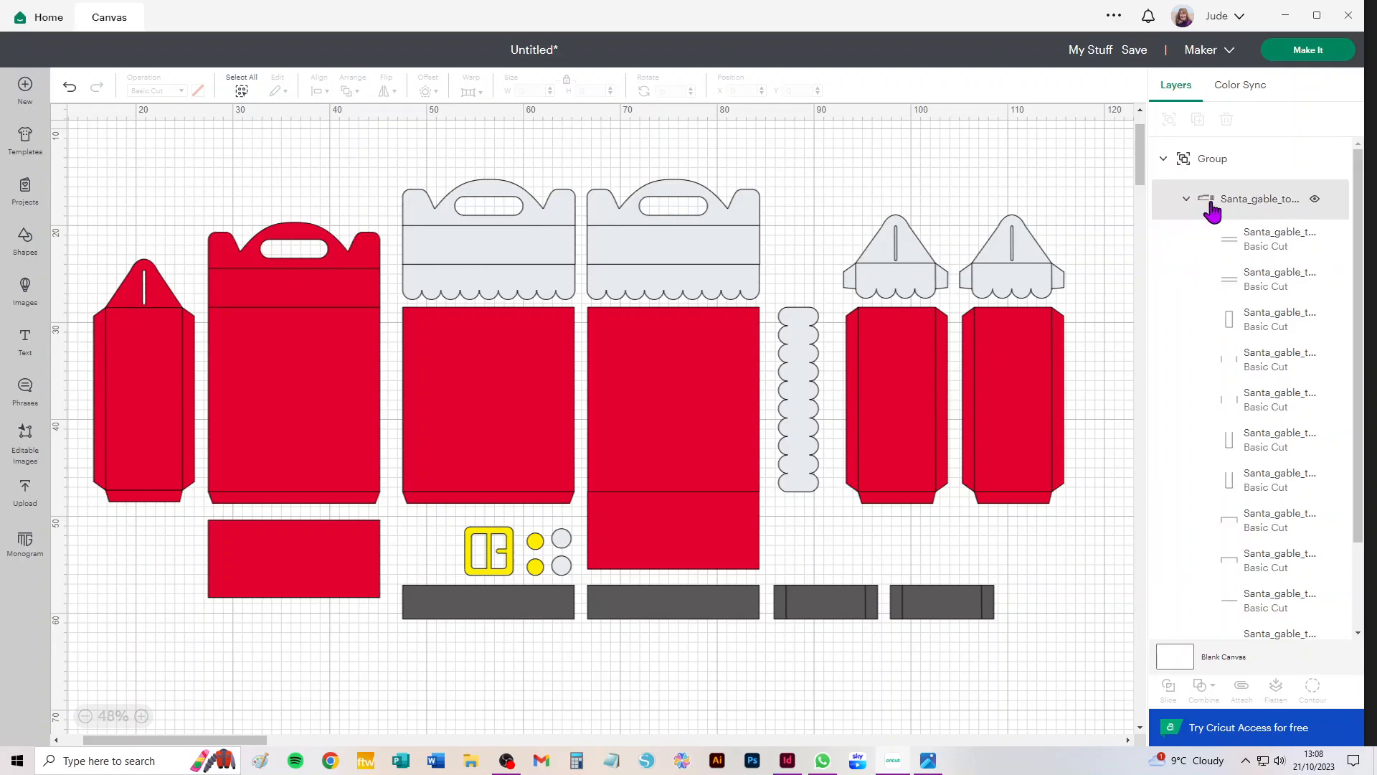
{"action": "left_click", "coordinate": [1259, 201]}
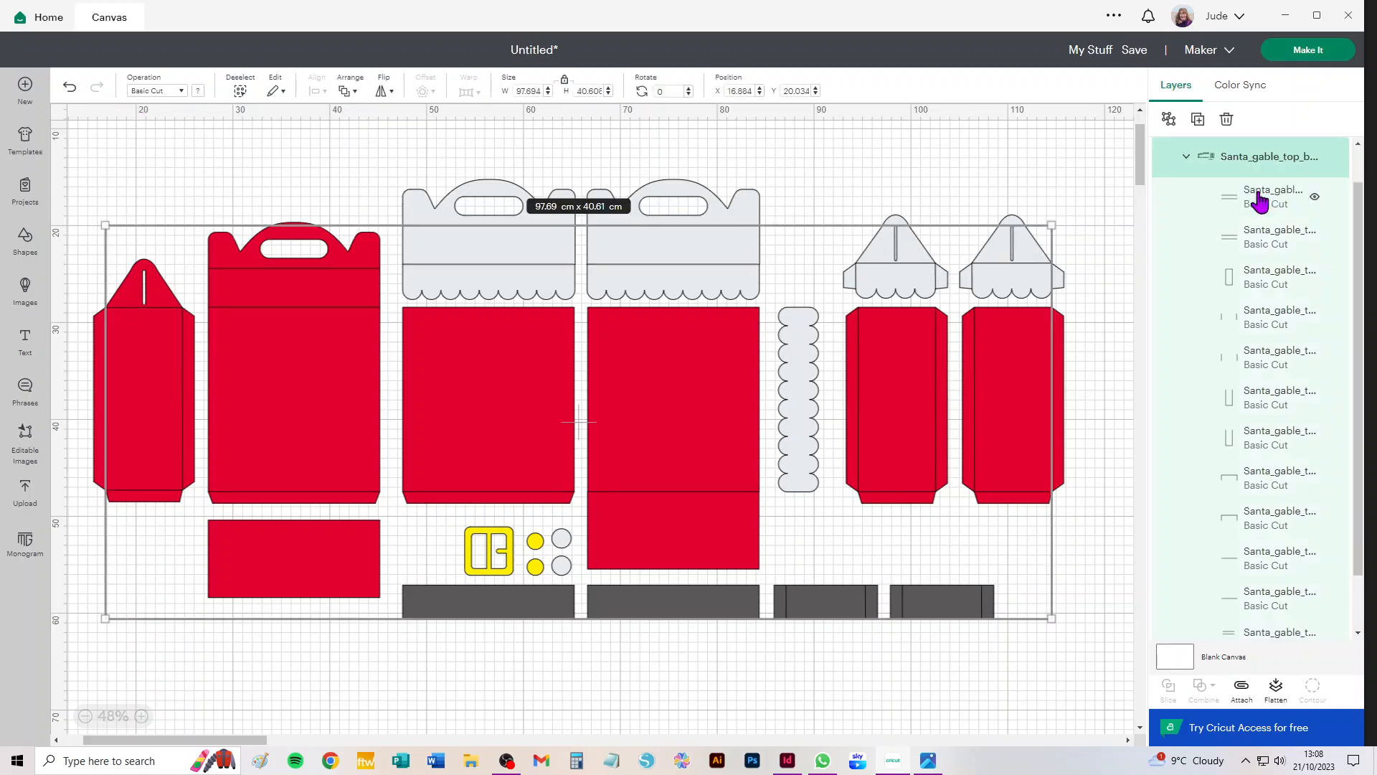
{"action": "left_click", "coordinate": [159, 93]}
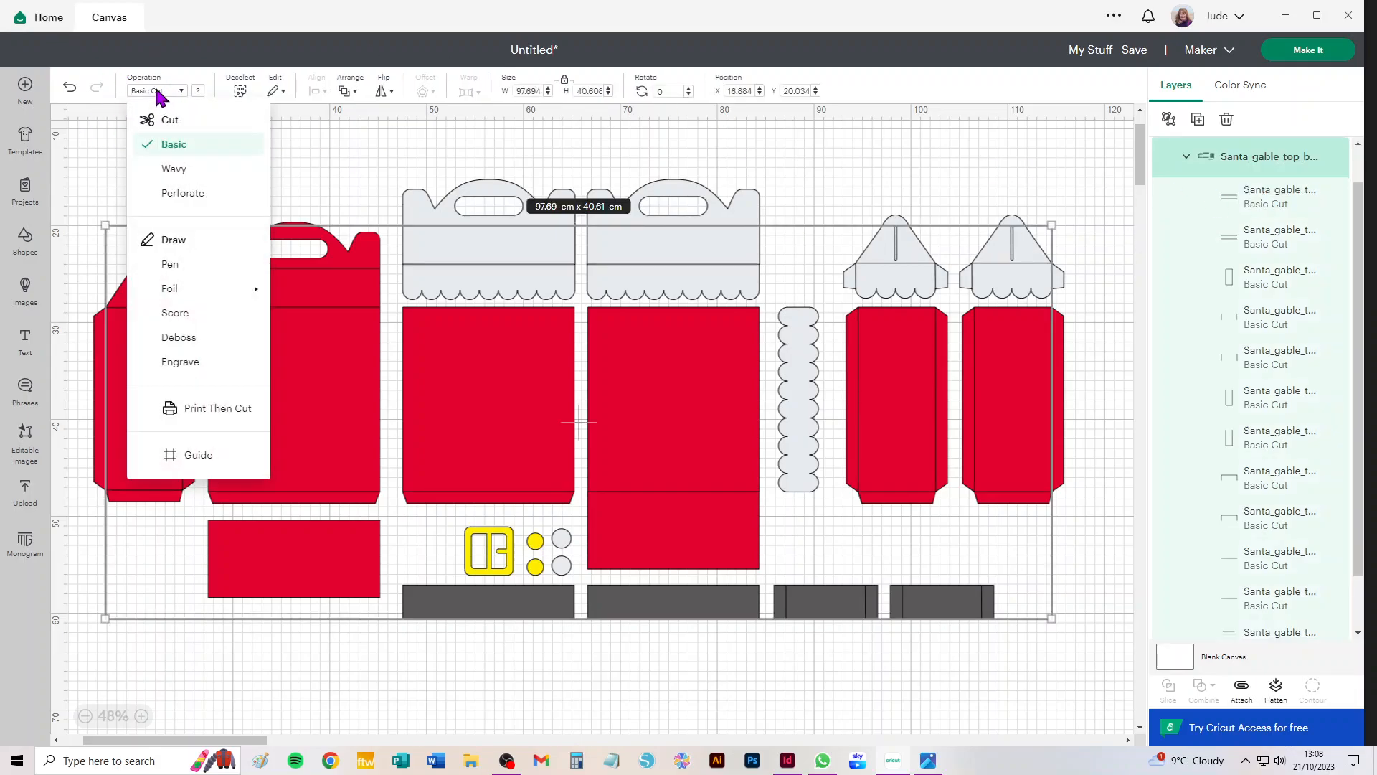
{"action": "left_click", "coordinate": [187, 315]}
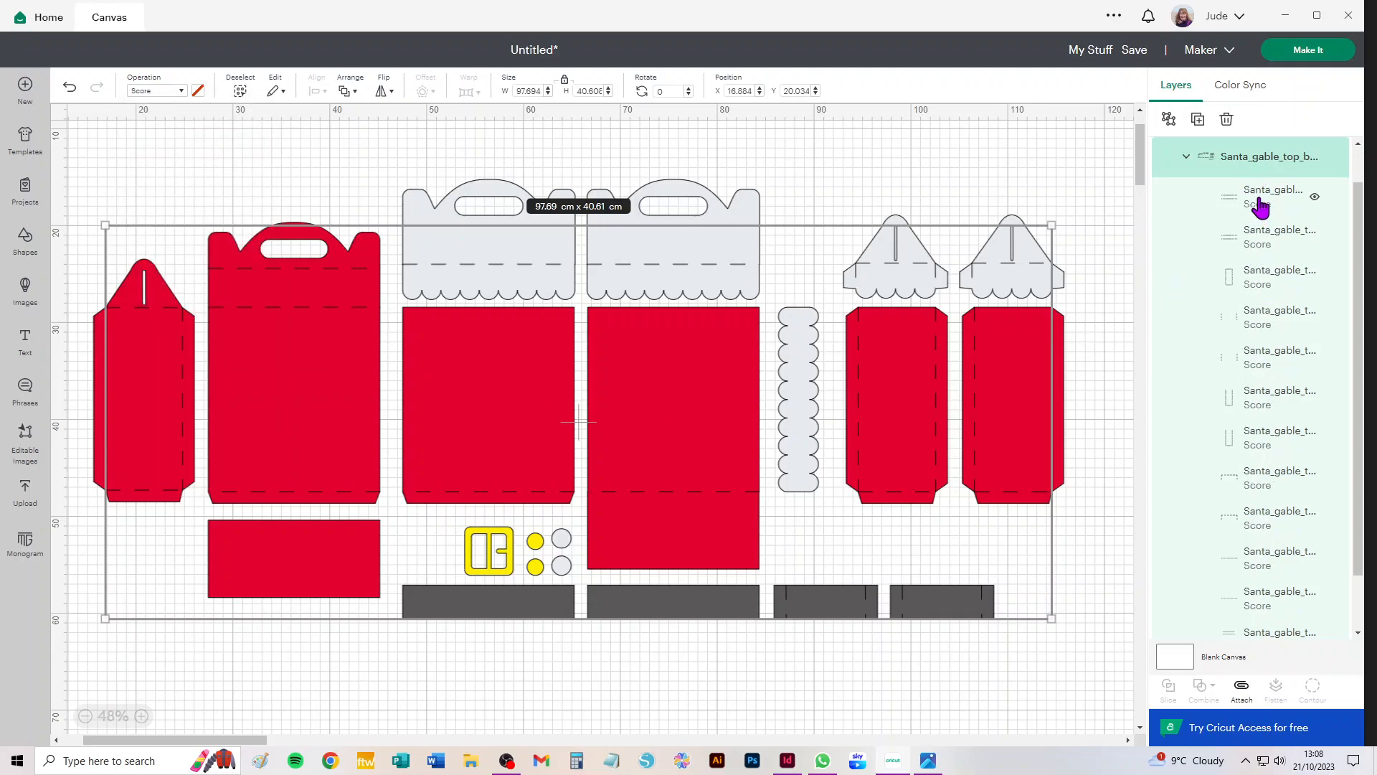
- Ungroup the score-line subgroup and the subgroup of coloured cut pieces within the box design
{"action": "scroll", "coordinate": [1255, 226], "scroll_direction": "up", "scroll_amount": 1}
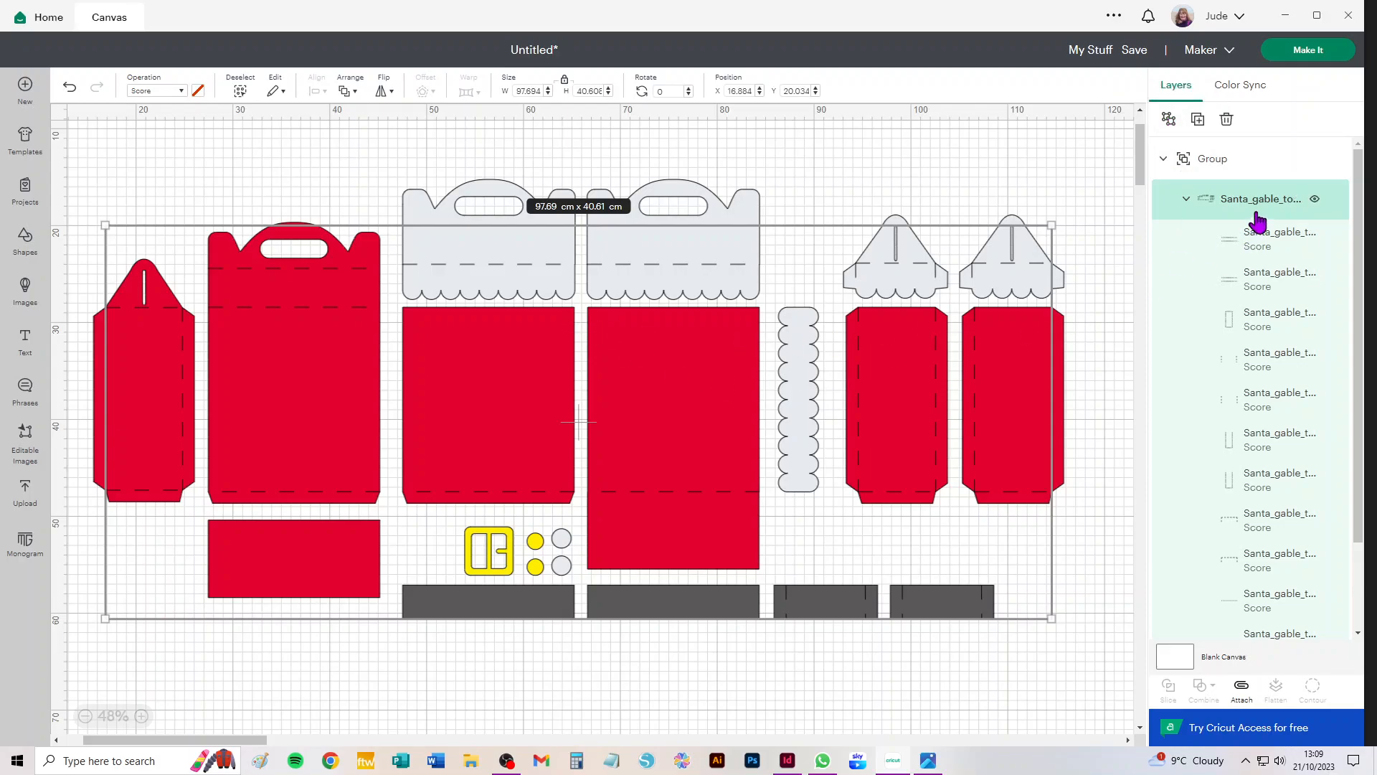
{"action": "left_click", "coordinate": [1168, 119]}
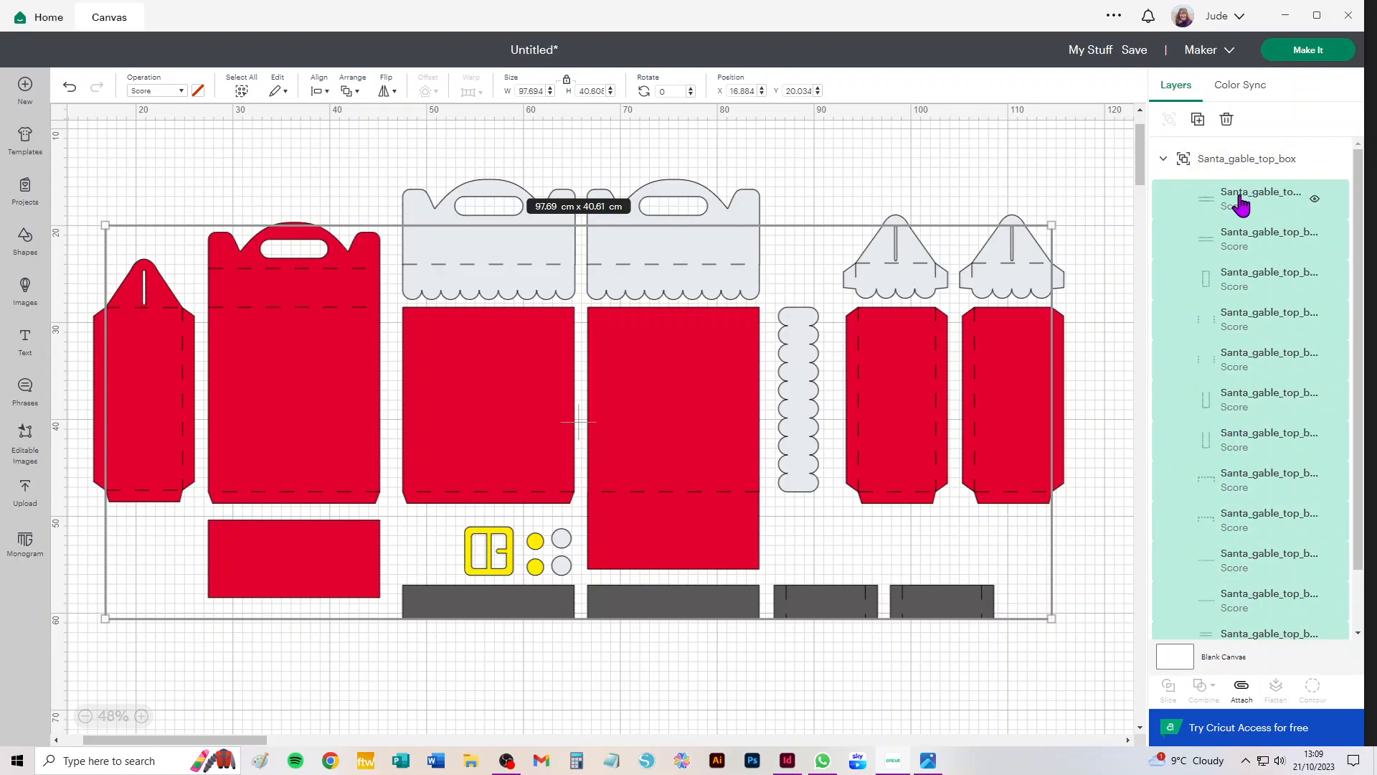
{"action": "scroll", "coordinate": [1270, 305], "scroll_direction": "down", "scroll_amount": 3}
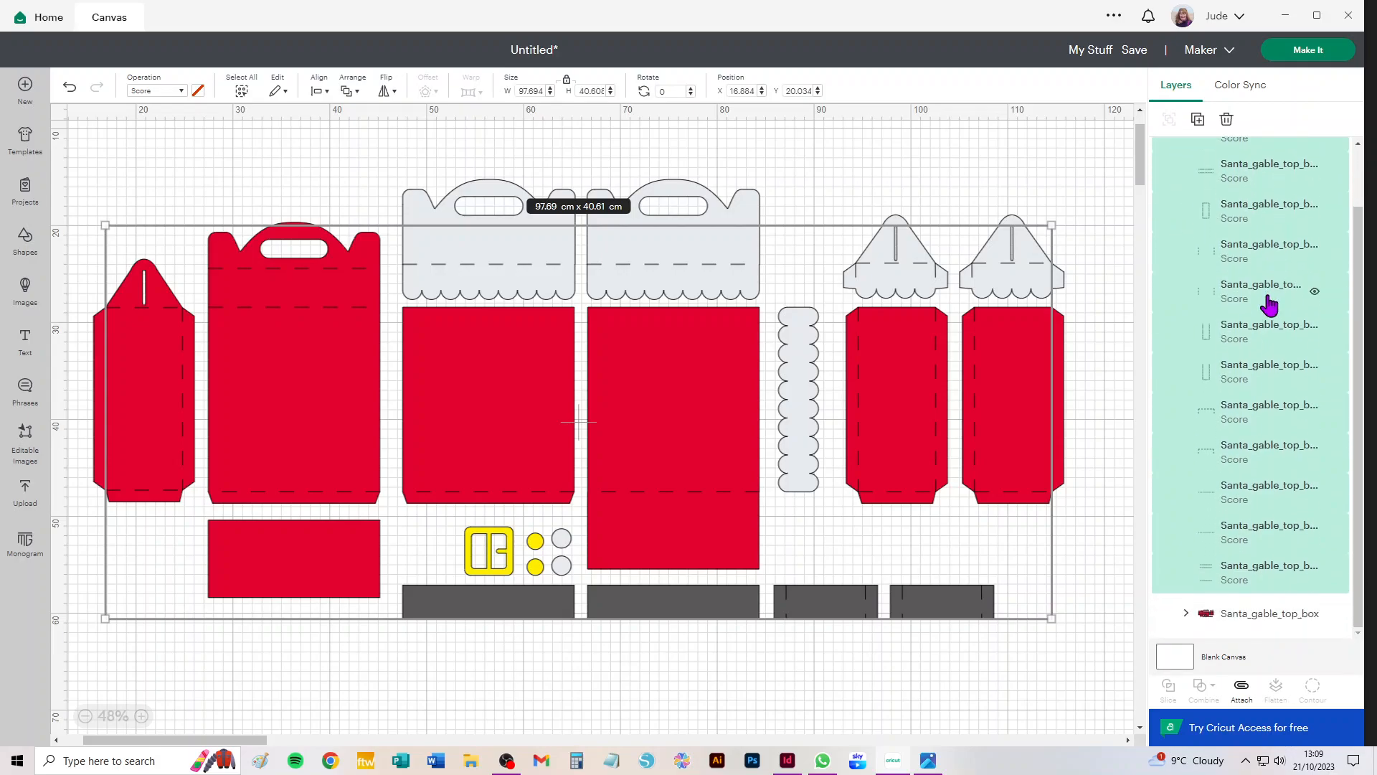
{"action": "left_click", "coordinate": [1255, 621]}
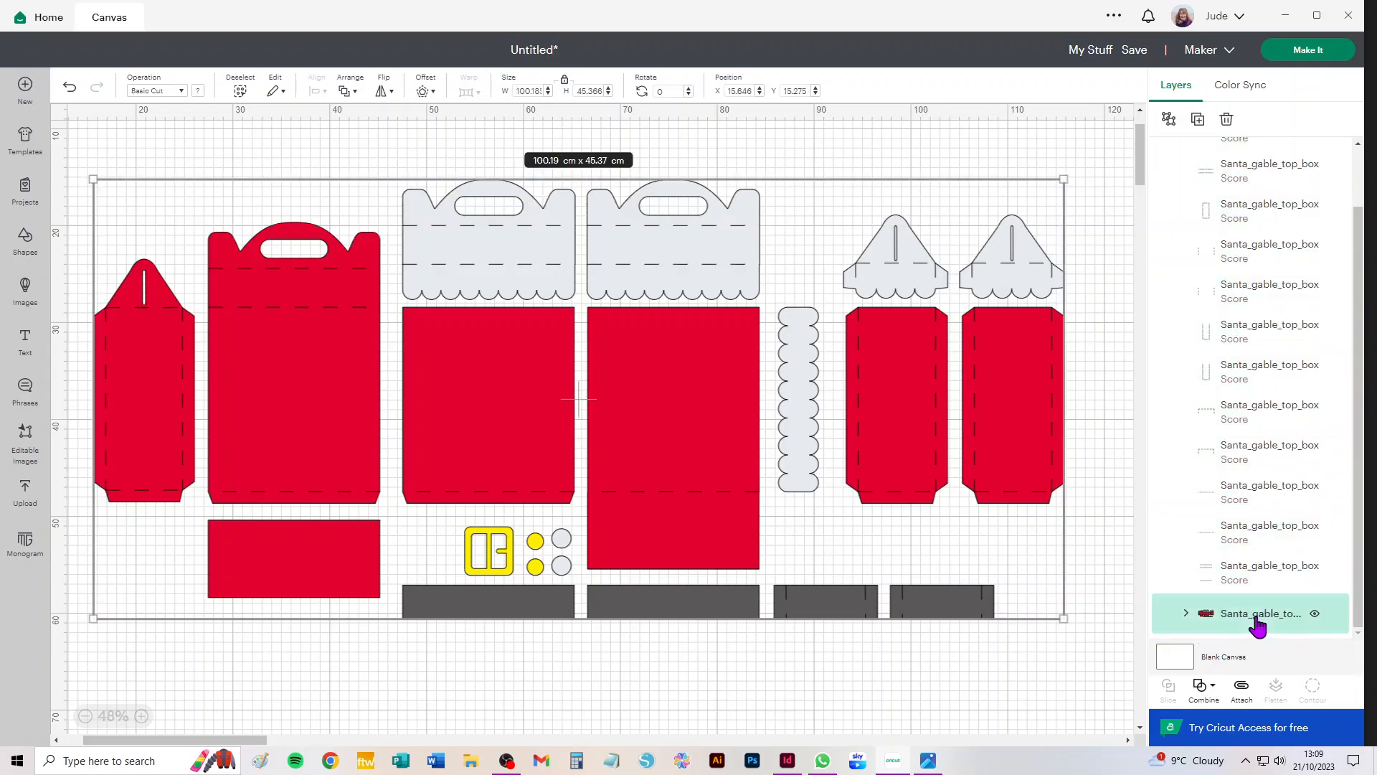
{"action": "left_click", "coordinate": [1169, 120]}
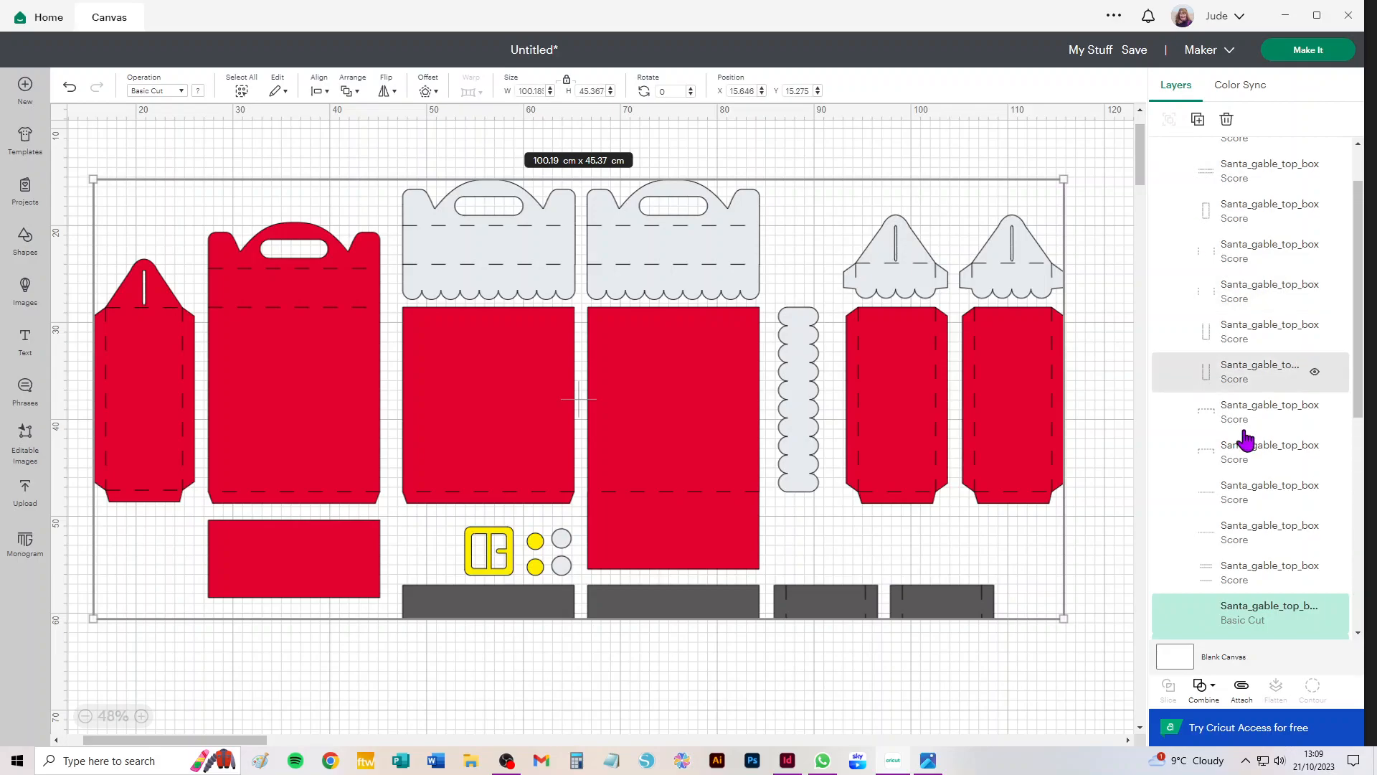
{"action": "scroll", "coordinate": [1264, 624], "scroll_direction": "up", "scroll_amount": 10}
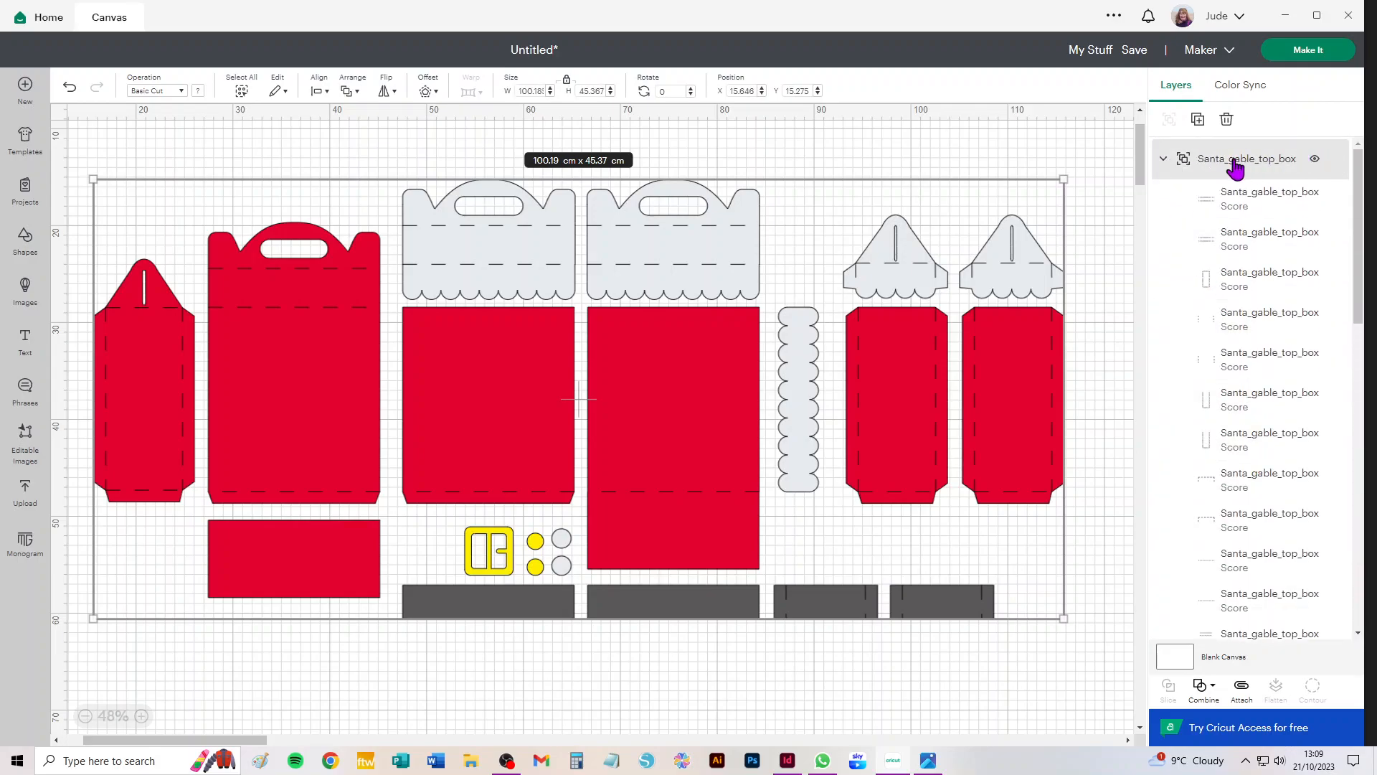
- Ungroup the remaining main Santa_gable_top_box group so every score line and cut piece is a separate layer
{"action": "left_click", "coordinate": [1235, 167]}
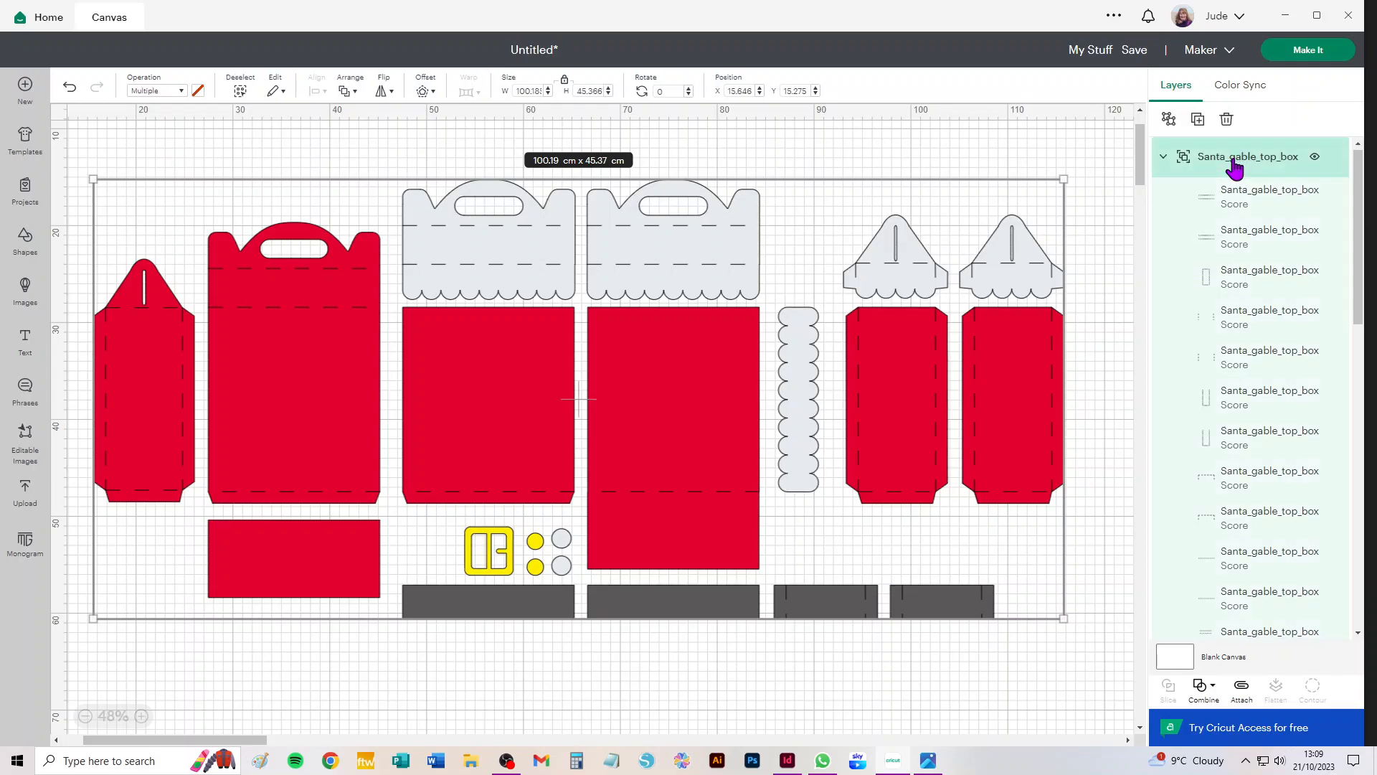
{"action": "left_click_drag", "start_coordinate": [1106, 145], "coordinate": [55, 682]}
{"action": "left_click", "coordinate": [198, 128]}
{"action": "left_click", "coordinate": [240, 91]}
{"action": "left_click", "coordinate": [1168, 119]}
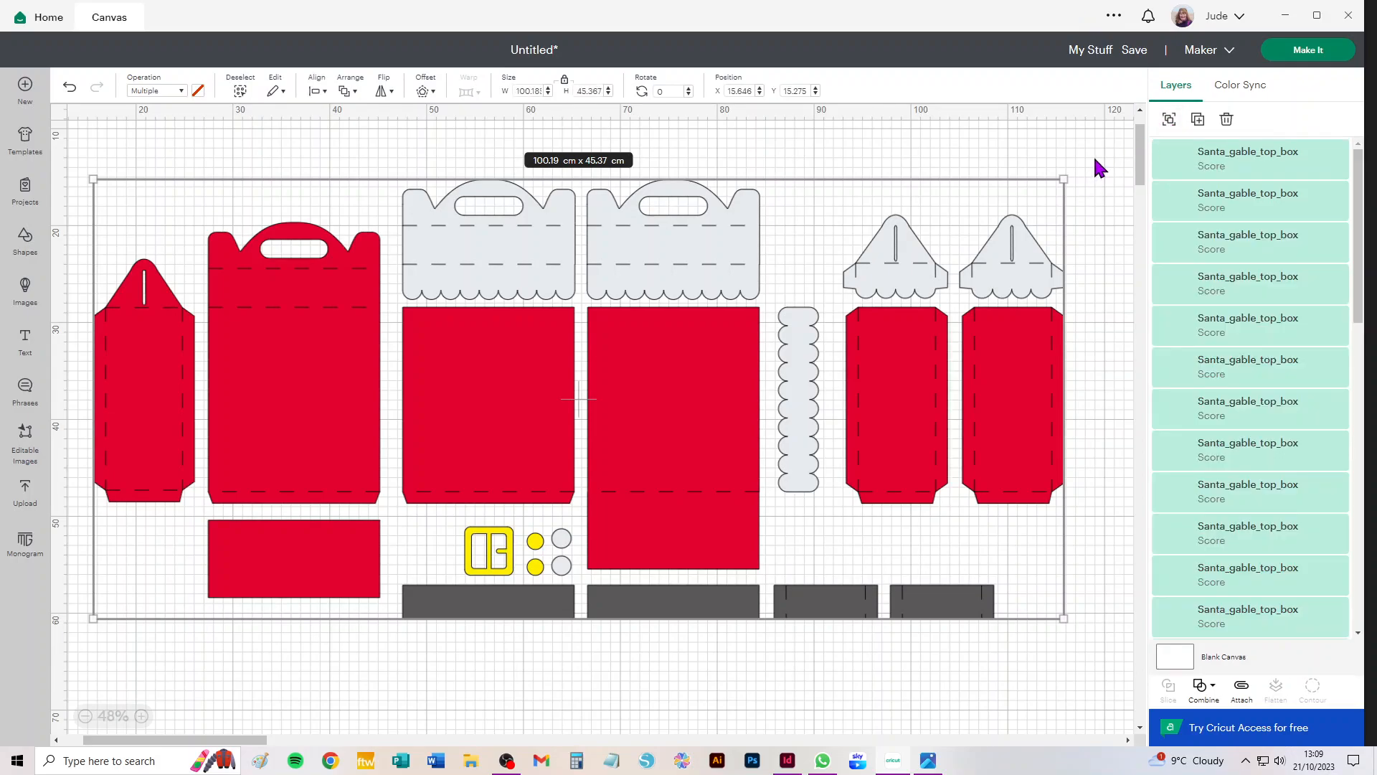
{"action": "left_click", "coordinate": [1093, 153]}
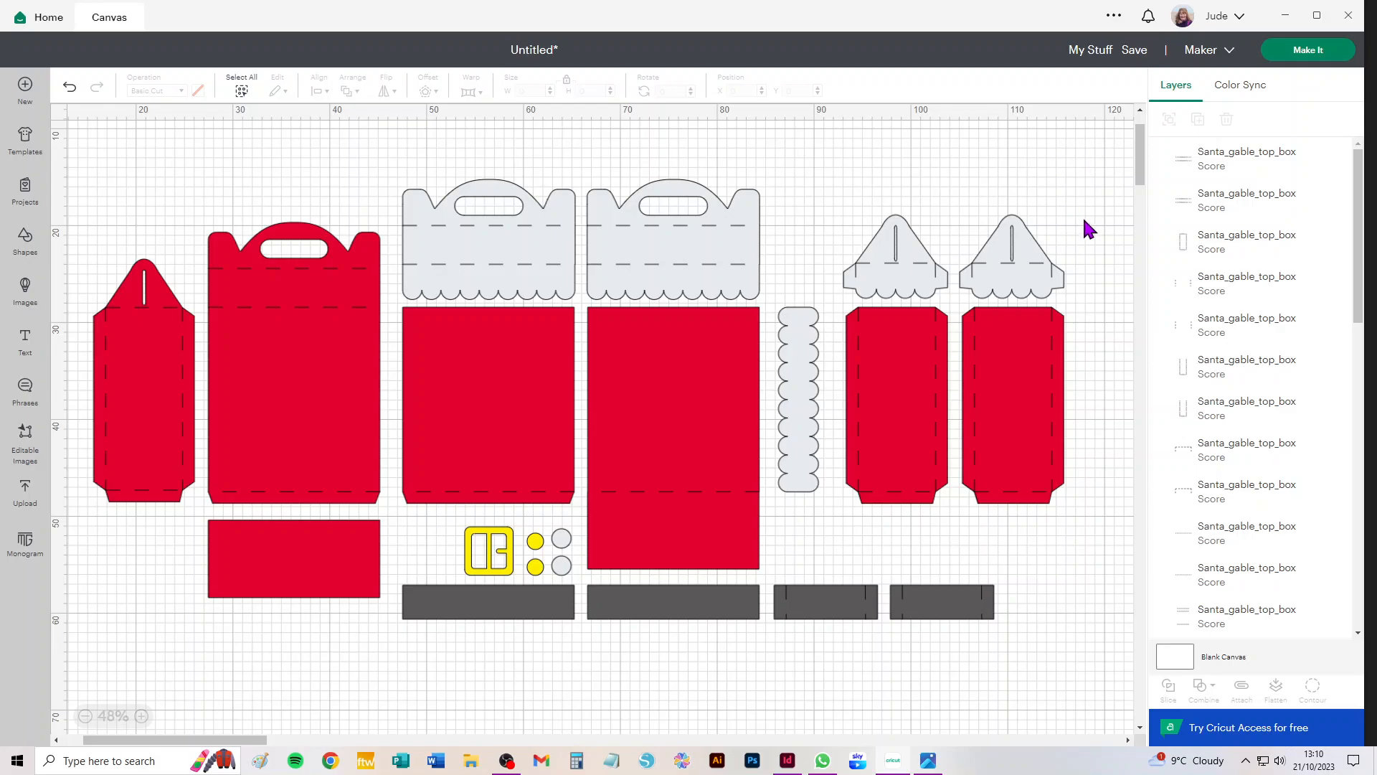
- Attach the score lines to the far-right white scalloped gable piece and move it to about X 107.7, Y 16.4 cm
{"action": "left_click_drag", "start_coordinate": [1086, 210], "coordinate": [954, 301]}
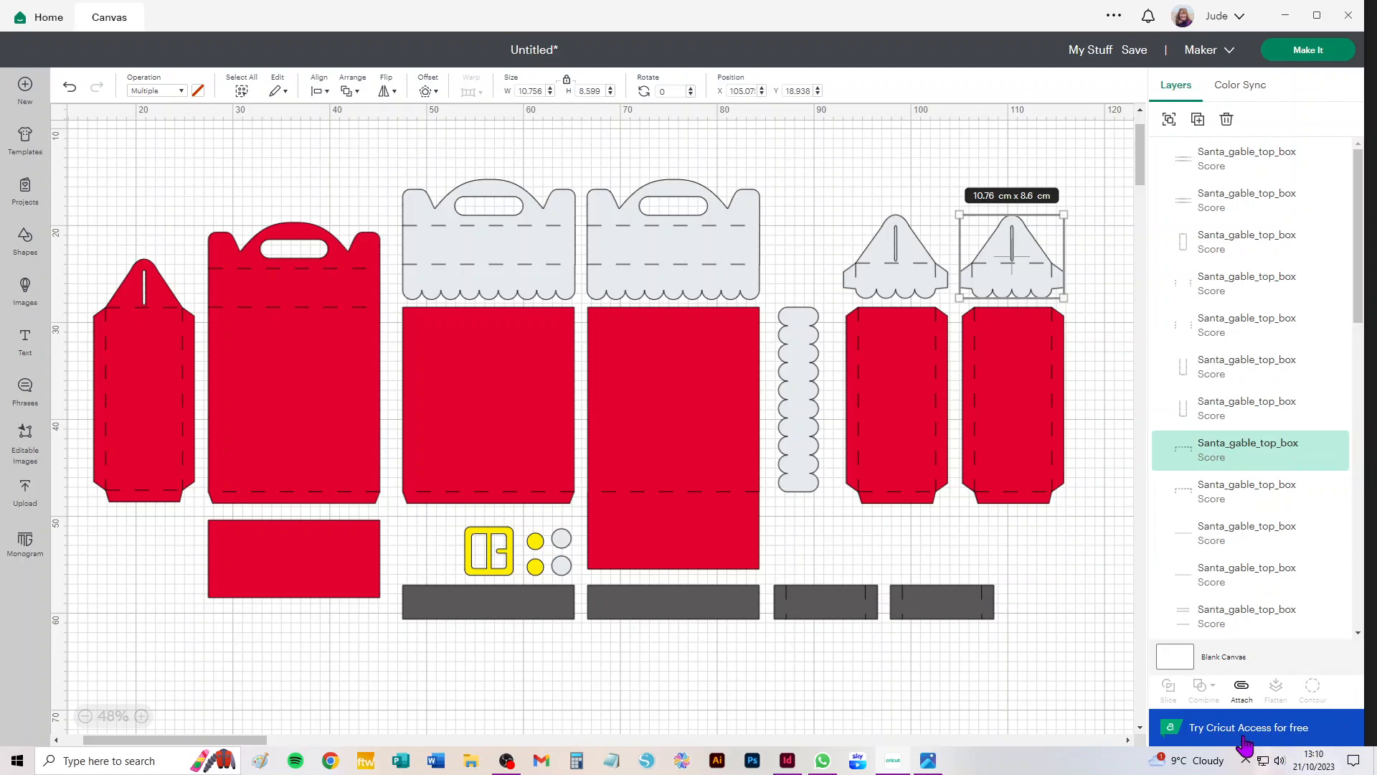
{"action": "left_click", "coordinate": [1243, 694]}
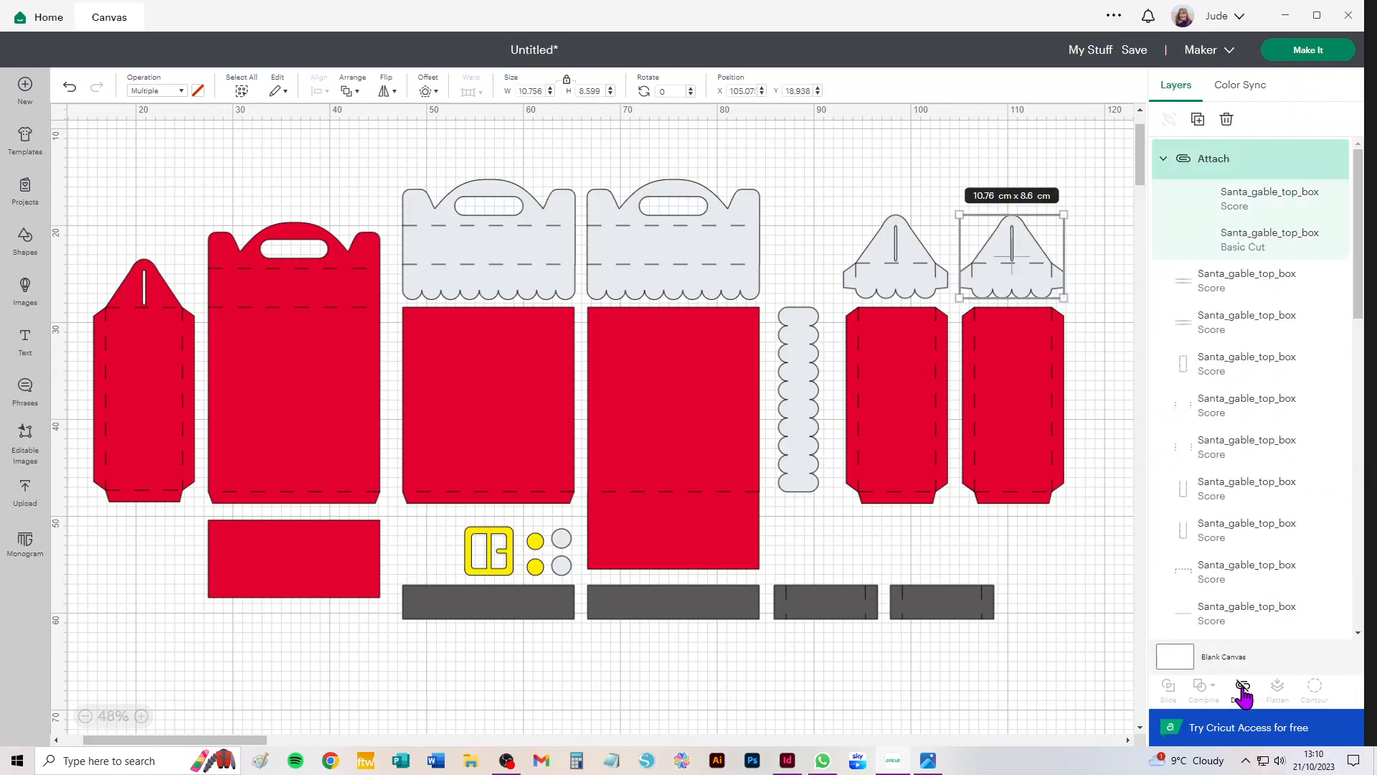
{"action": "left_click_drag", "start_coordinate": [829, 170], "coordinate": [858, 167]}
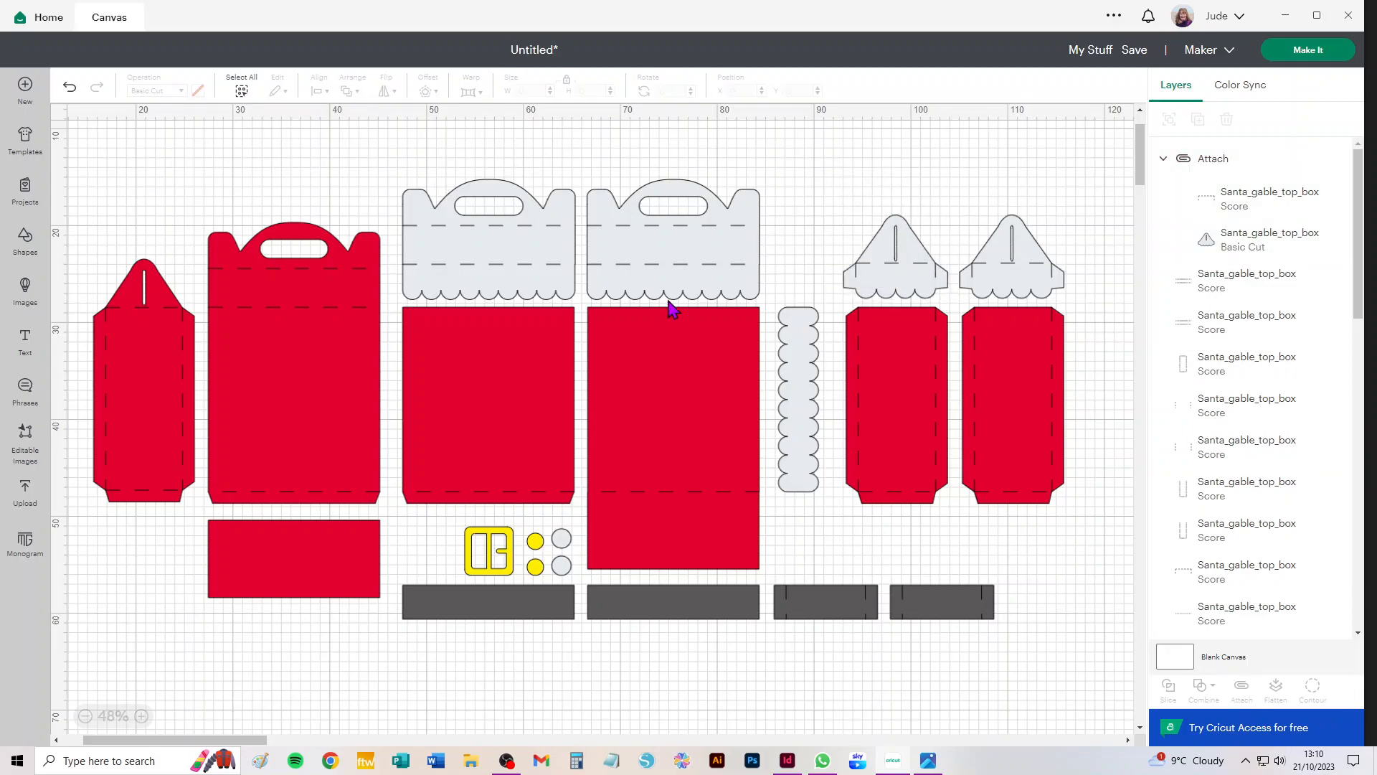
{"action": "left_click_drag", "start_coordinate": [1007, 287], "coordinate": [1031, 263]}
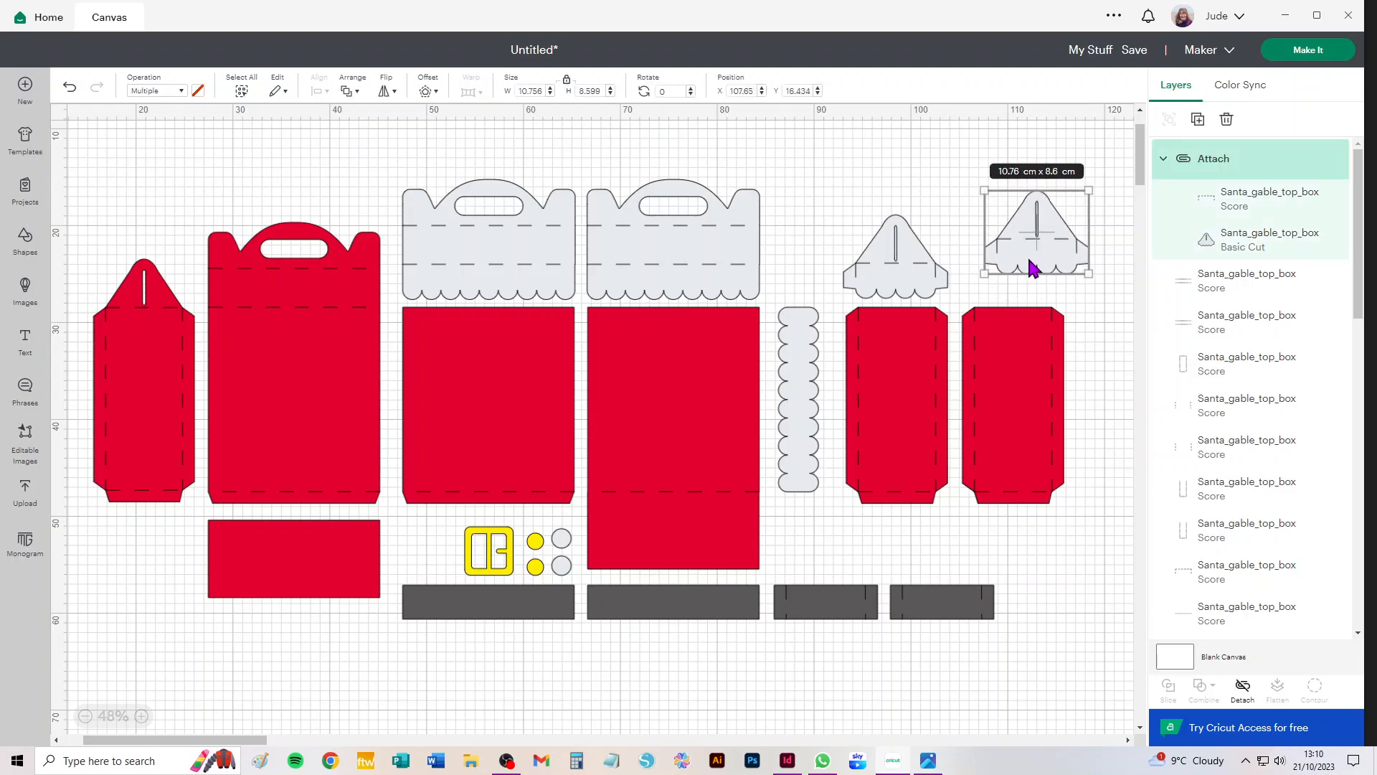
- Attach the score lines to the other white scalloped gable piece and move it up beside the already attached one
{"action": "left_click_drag", "start_coordinate": [834, 192], "coordinate": [948, 295]}
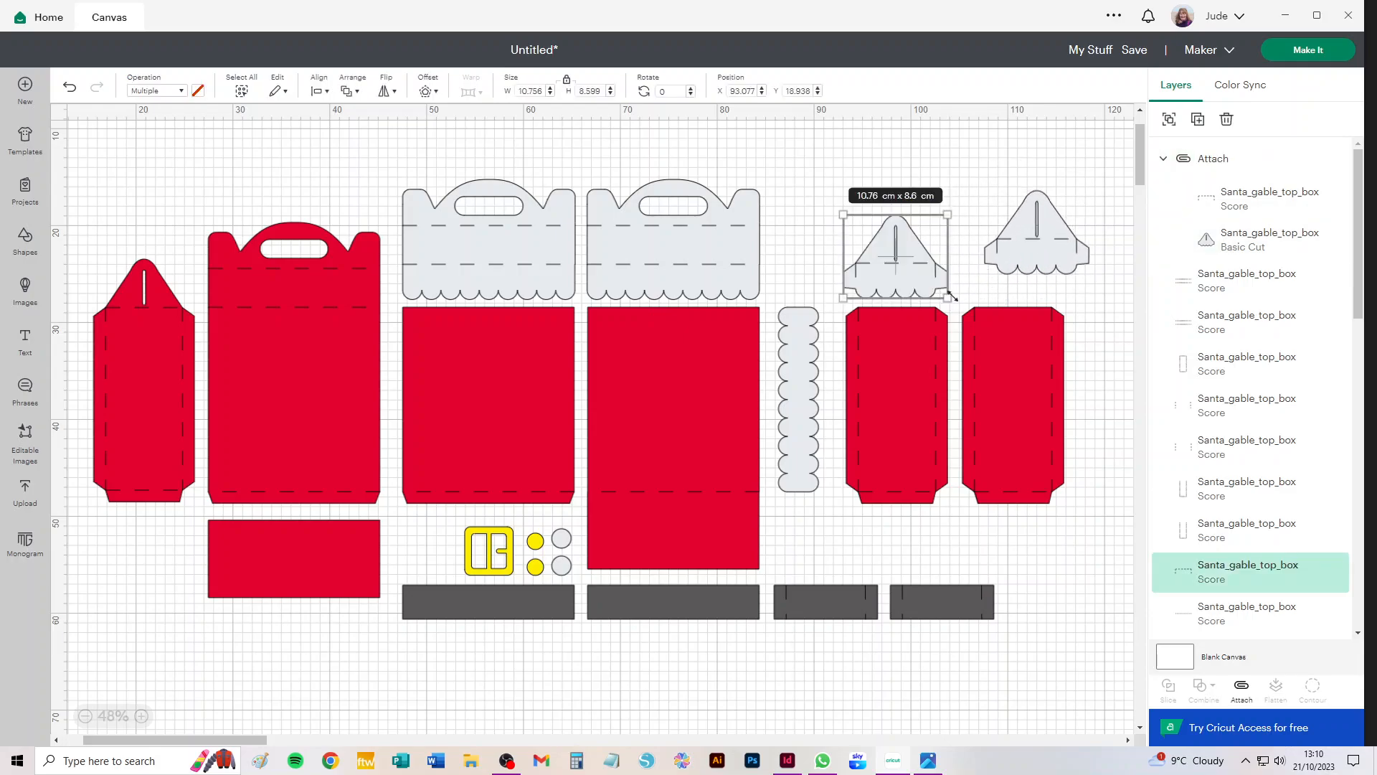
{"action": "left_click", "coordinate": [1242, 688]}
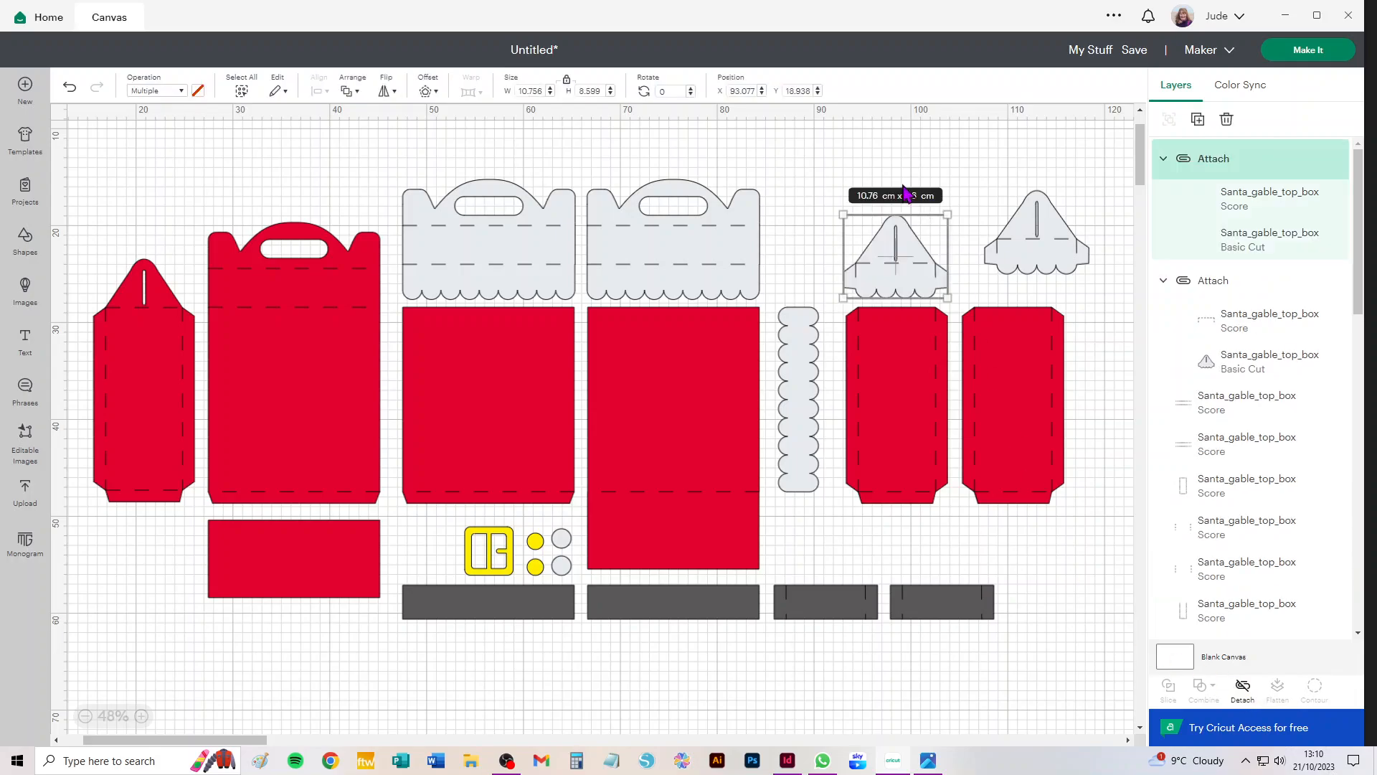
{"action": "left_click_drag", "start_coordinate": [907, 241], "coordinate": [934, 215]}
- Attach the score lines to each of the two narrow red side panels beneath the white gable pieces, shifting each panel slightly right
{"action": "left_click_drag", "start_coordinate": [1078, 530], "coordinate": [960, 297]}
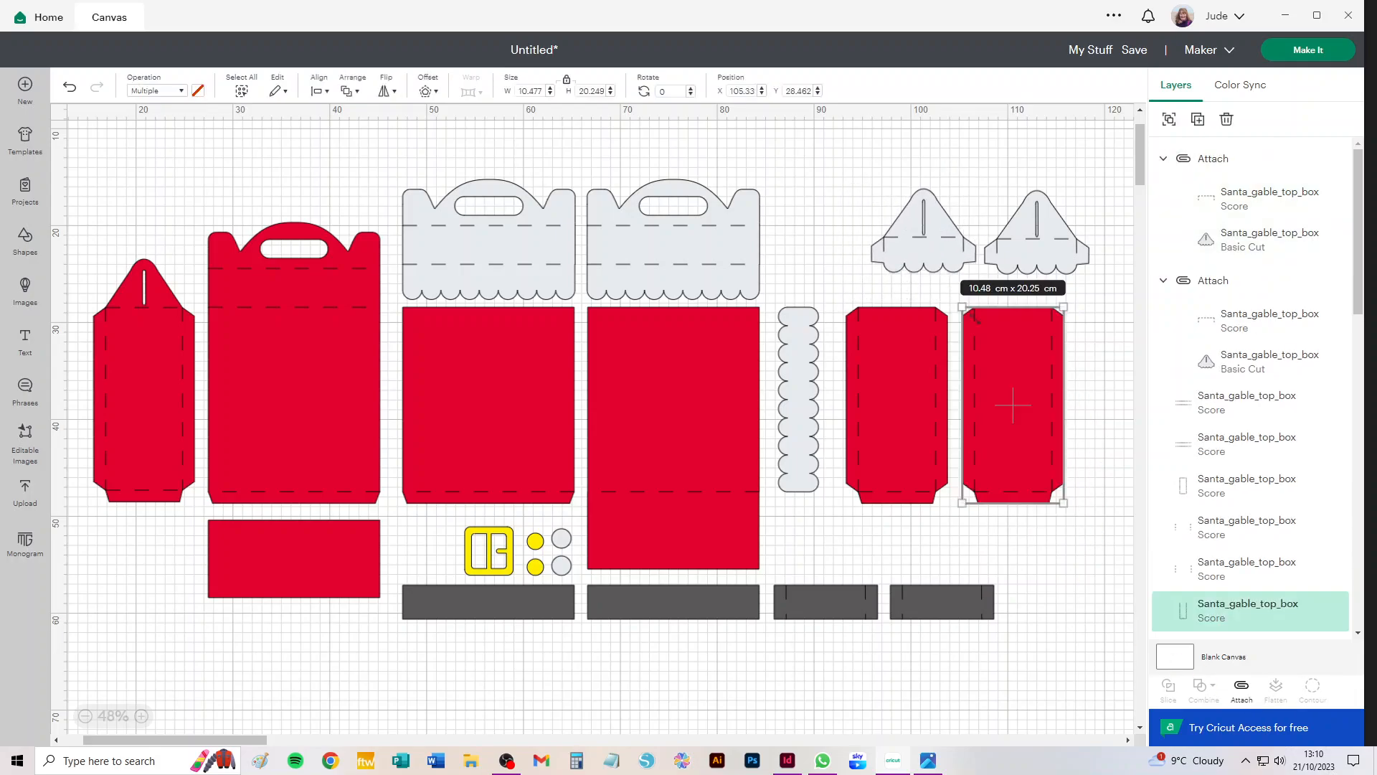
{"action": "left_click", "coordinate": [1241, 689]}
{"action": "left_click_drag", "start_coordinate": [1016, 410], "coordinate": [1057, 420]}
{"action": "left_click_drag", "start_coordinate": [954, 519], "coordinate": [853, 295]}
{"action": "left_click", "coordinate": [1240, 684]}
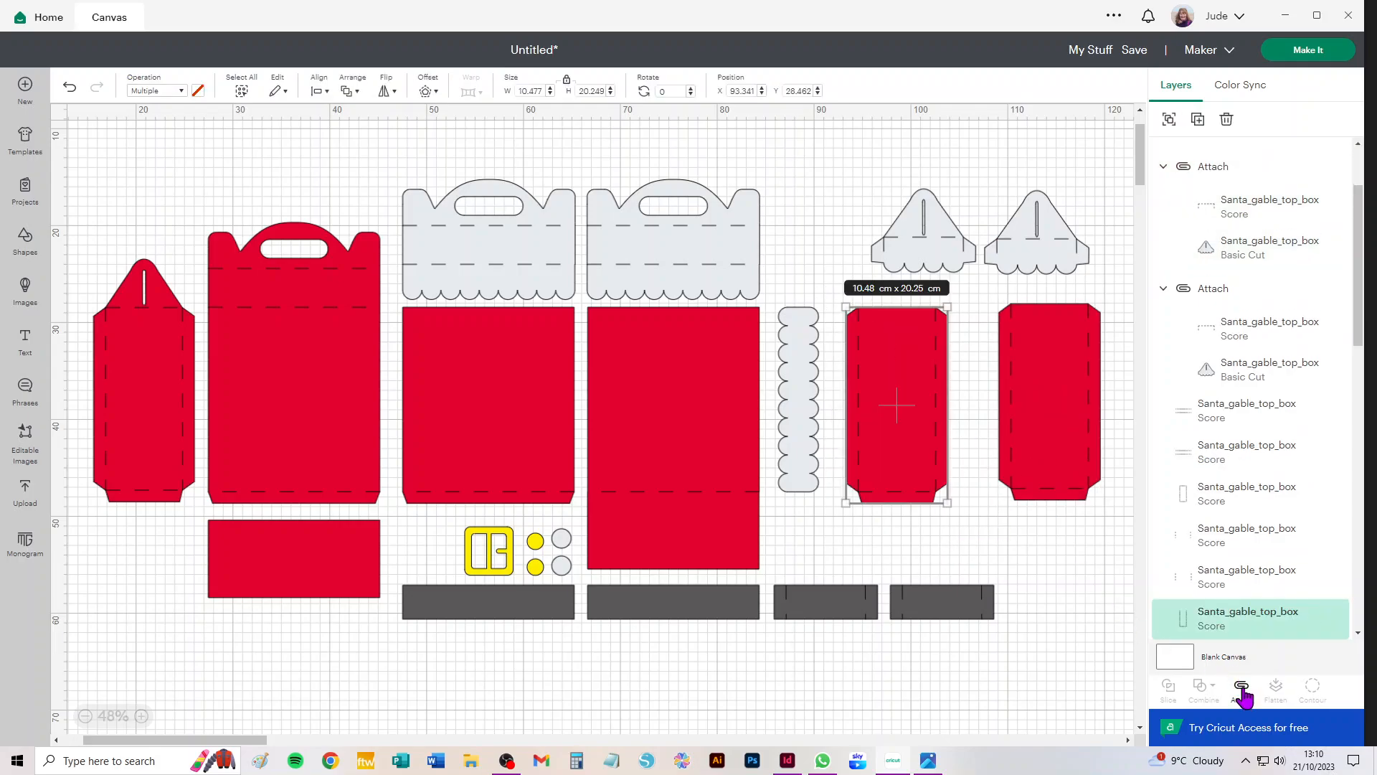
{"action": "left_click_drag", "start_coordinate": [913, 401], "coordinate": [948, 406]}
- Attach the score lines to each of the two white scalloped handle pieces
{"action": "left_click_drag", "start_coordinate": [820, 153], "coordinate": [582, 297]}
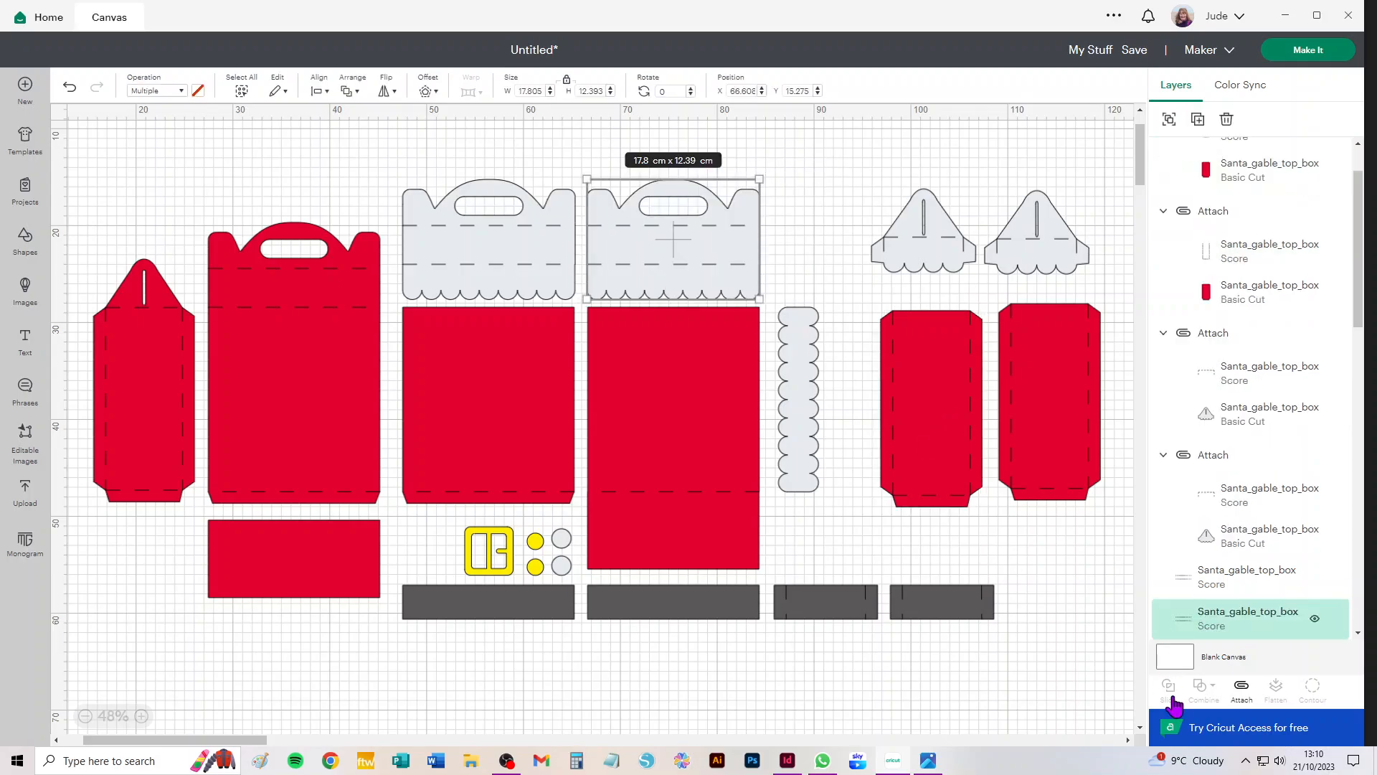
{"action": "left_click", "coordinate": [1241, 685]}
{"action": "left_click_drag", "start_coordinate": [400, 152], "coordinate": [563, 304]}
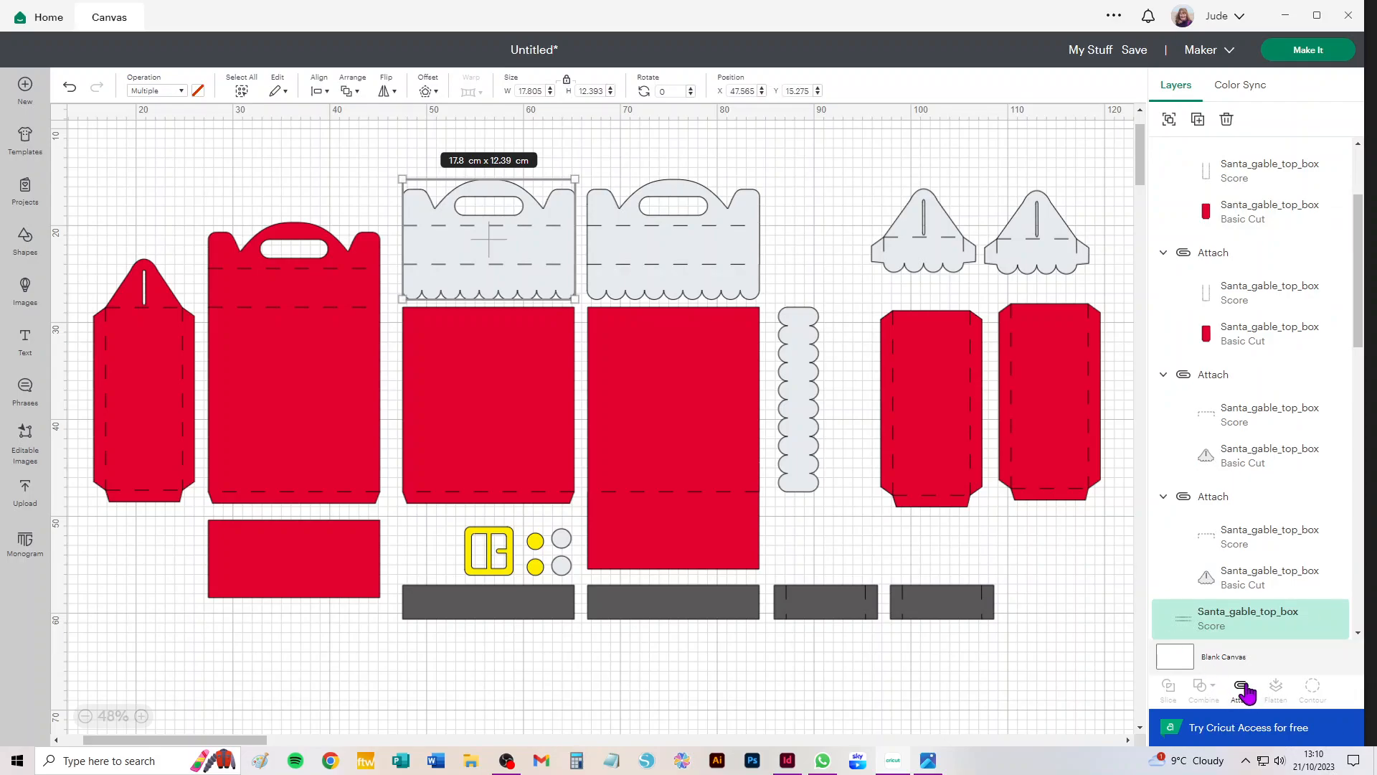
{"action": "left_click", "coordinate": [1241, 687]}
- Move the white scalloped band up and right, and attach the fold line to the tall red panel, shifting that panel slightly right
{"action": "left_click_drag", "start_coordinate": [794, 425], "coordinate": [829, 259]}
{"action": "left_click", "coordinate": [785, 387]}
{"action": "left_click_drag", "start_coordinate": [784, 355], "coordinate": [585, 546]}
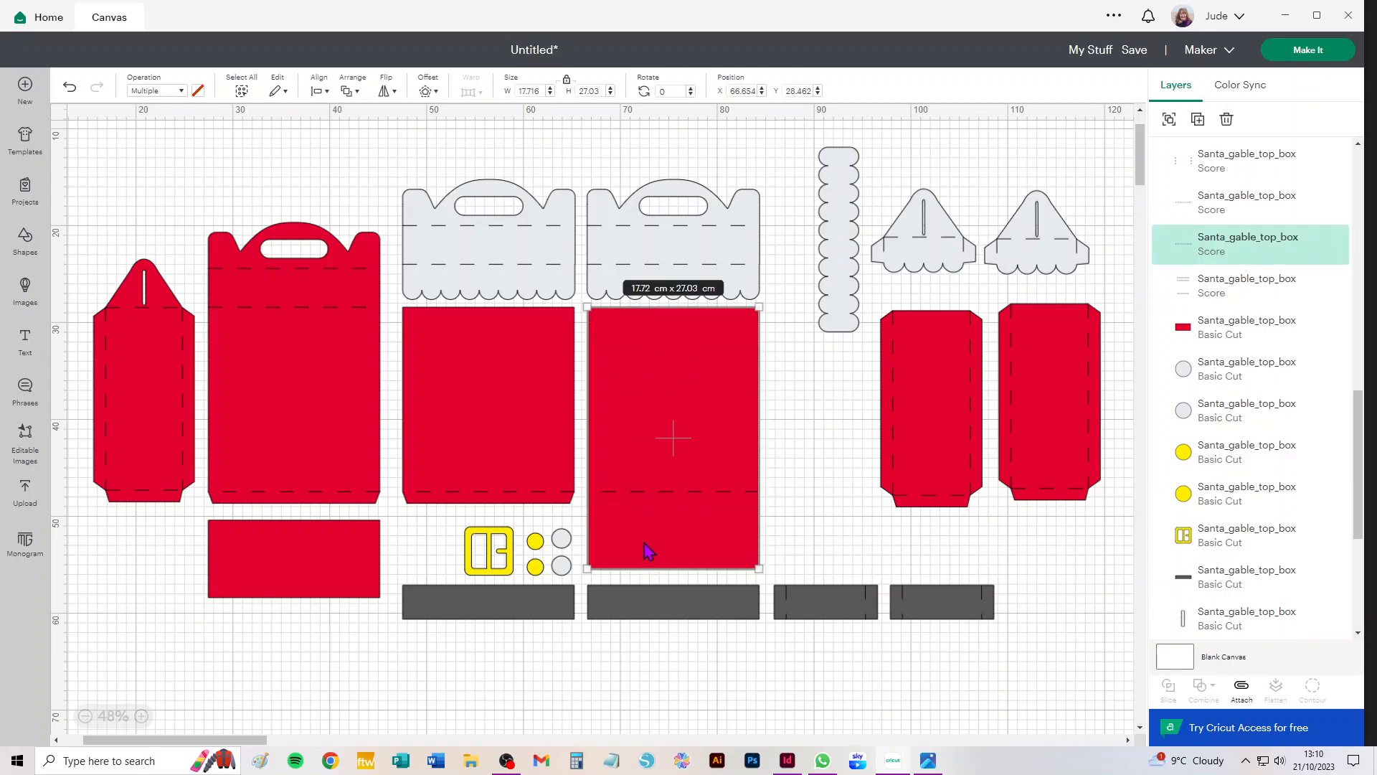
{"action": "left_click", "coordinate": [1242, 689]}
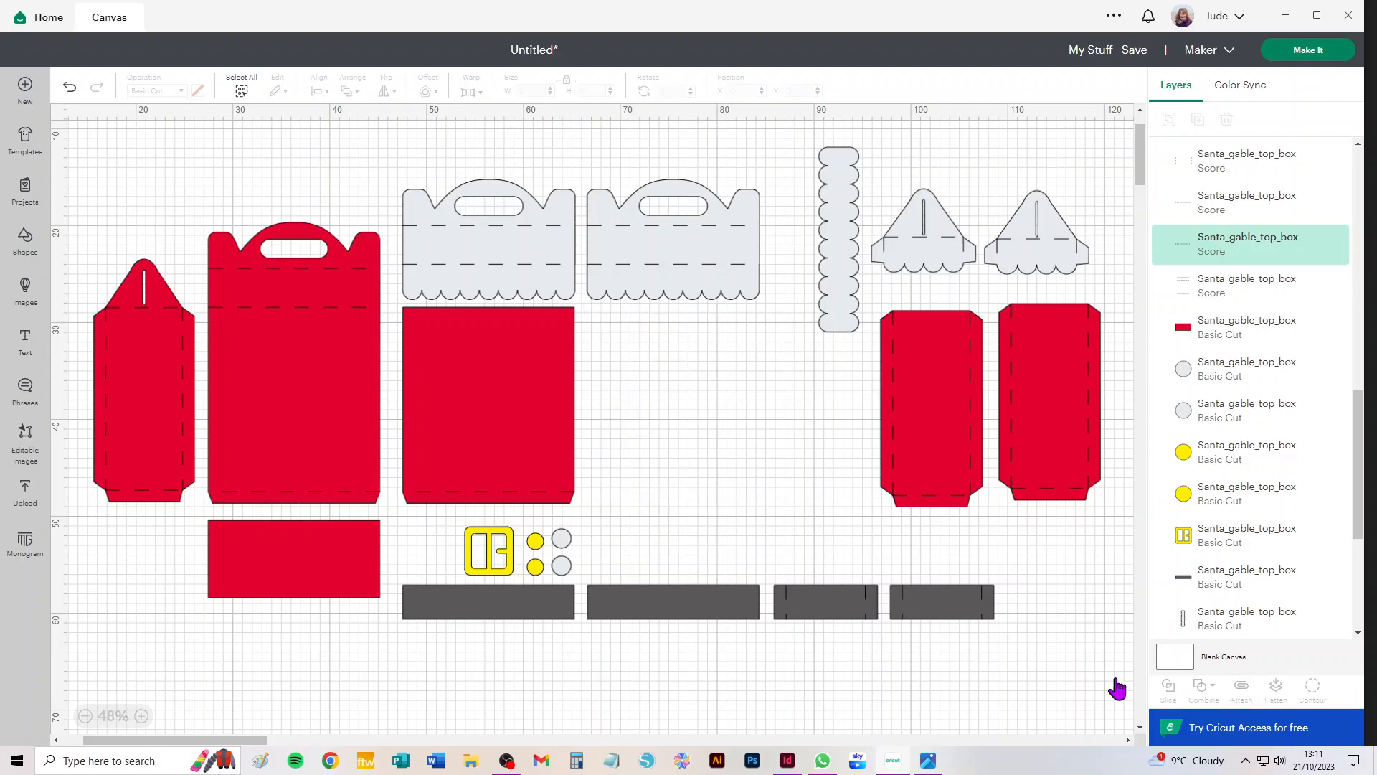
{"action": "left_click_drag", "start_coordinate": [701, 400], "coordinate": [739, 404]}
- Attach the fold line to the shorter red panel above the buckle and move it to about X 50.1, Y 29.0 cm
{"action": "left_click_drag", "start_coordinate": [596, 340], "coordinate": [496, 515]}
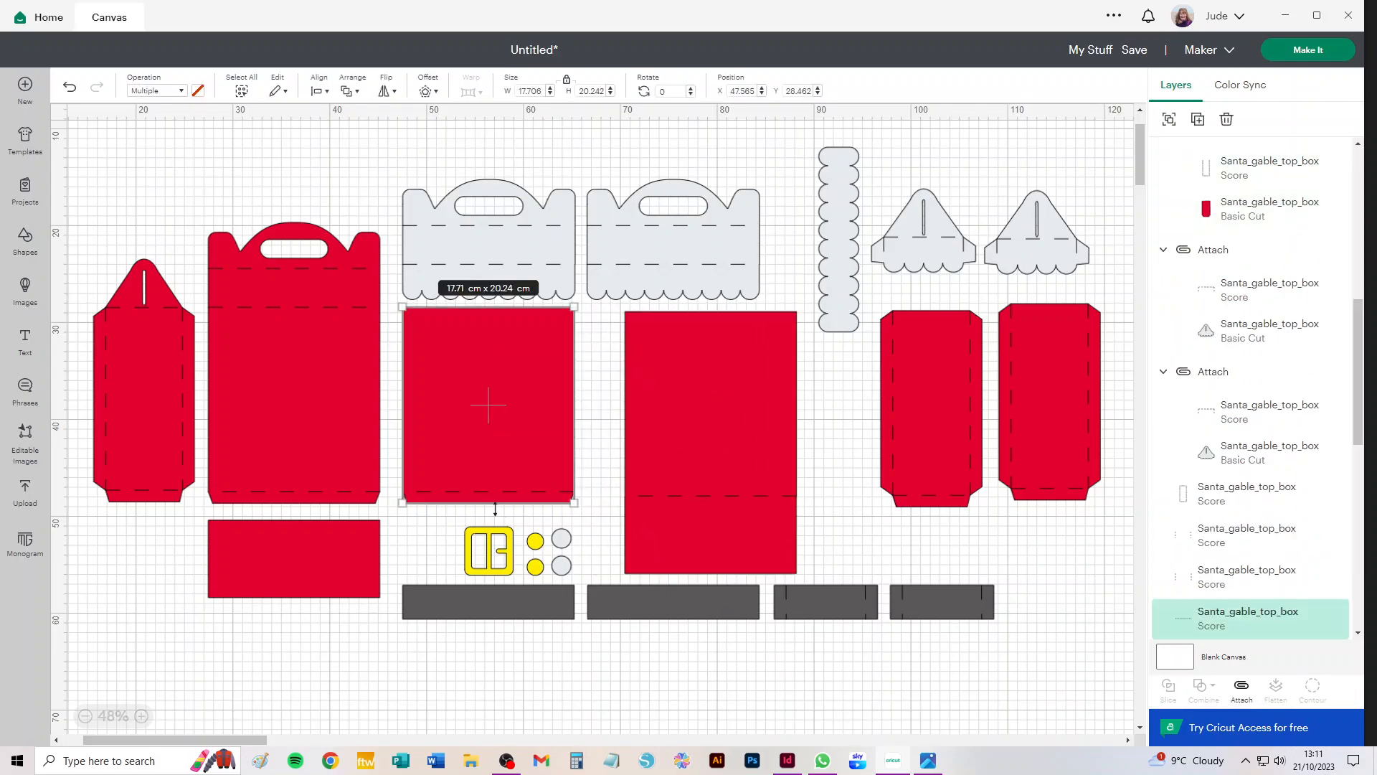
{"action": "left_click", "coordinate": [1242, 689]}
{"action": "left_click_drag", "start_coordinate": [502, 354], "coordinate": [529, 359]}
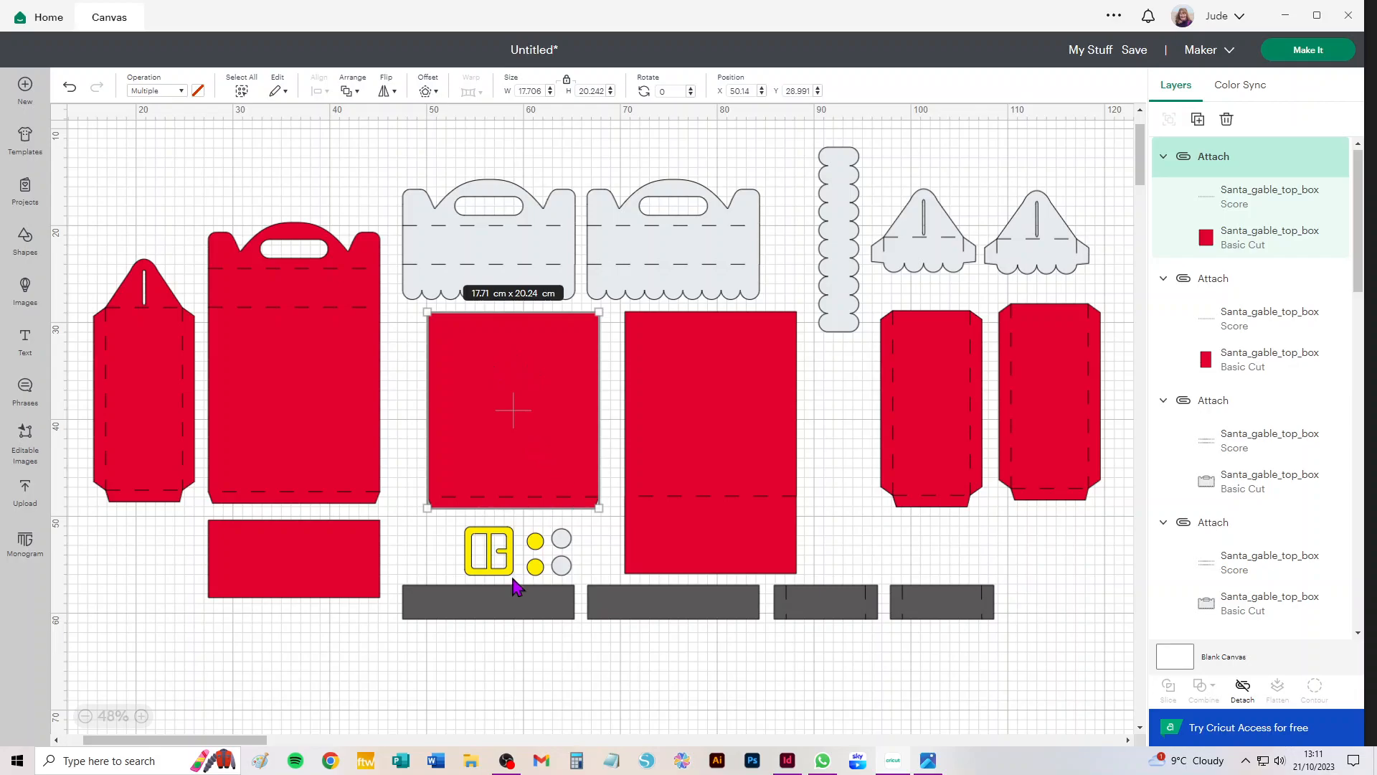
{"action": "left_click", "coordinate": [495, 565]}
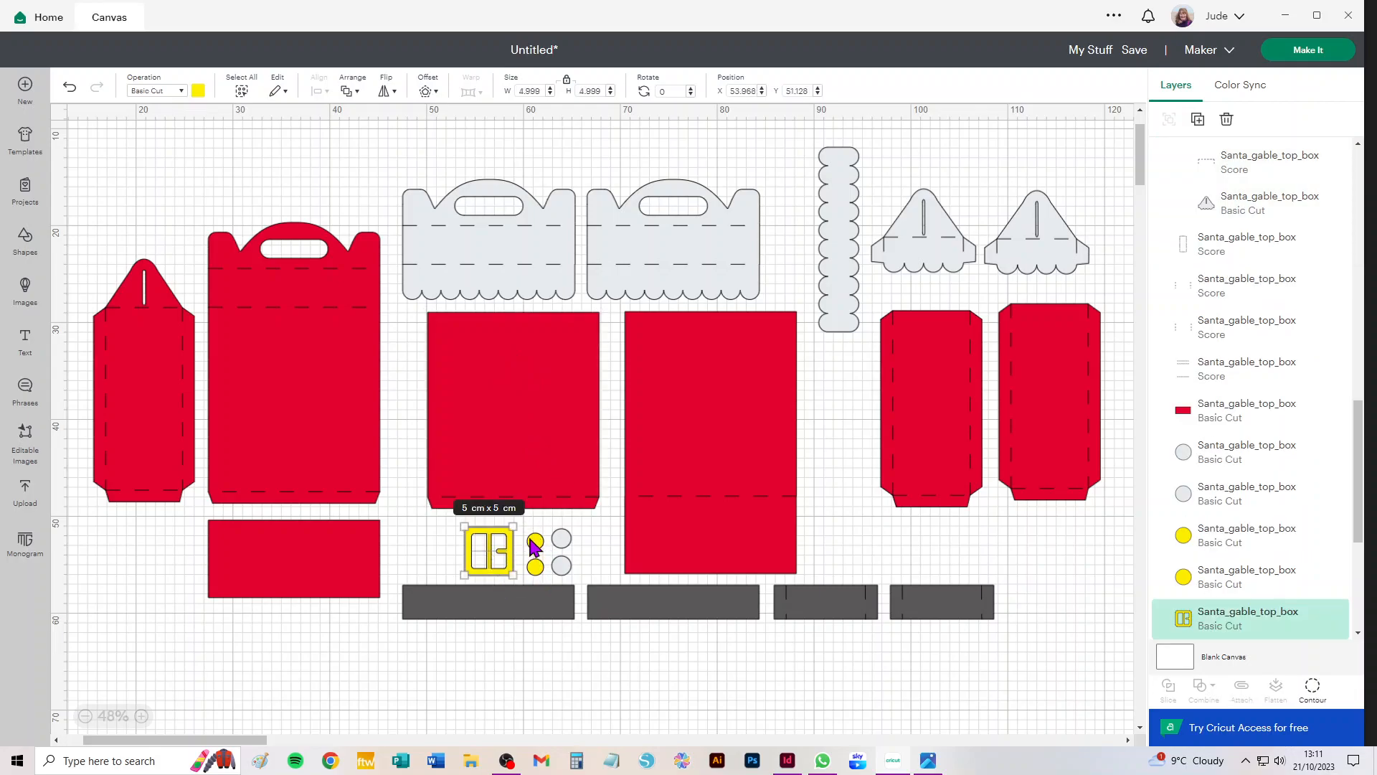
{"action": "left_click_drag", "start_coordinate": [597, 532], "coordinate": [556, 576]}
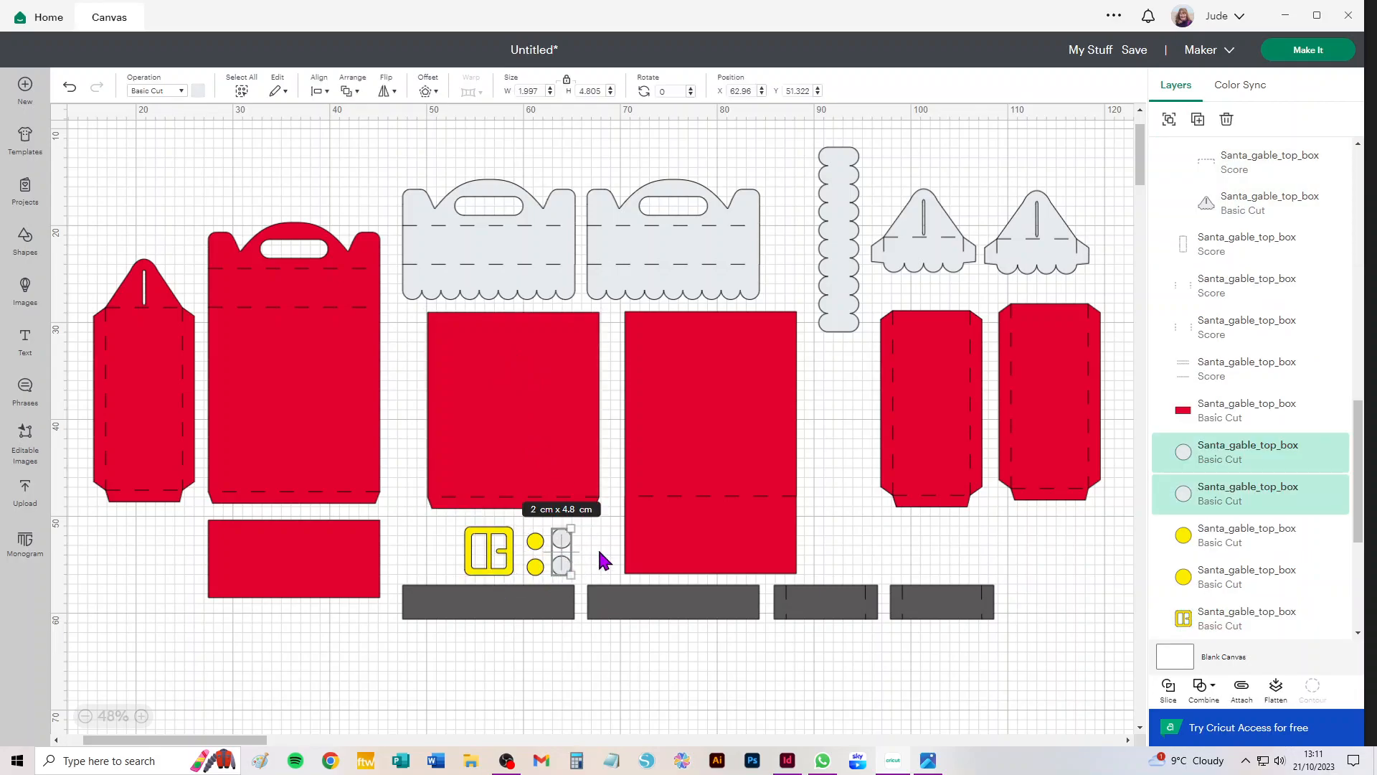
{"action": "left_click", "coordinate": [598, 552]}
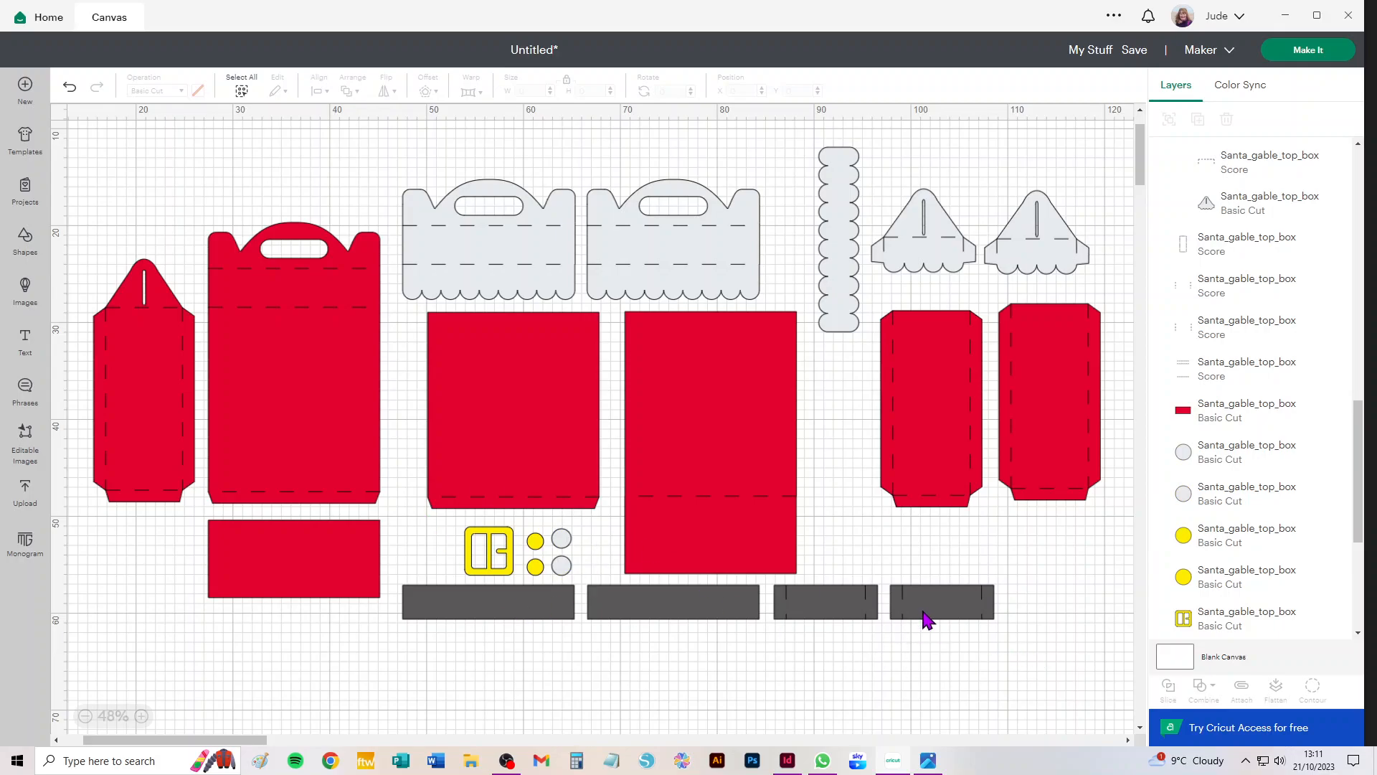
- Attach the score lines to each of the two short dark grey belt pieces
{"action": "scroll", "coordinate": [925, 620], "scroll_direction": "up", "scroll_amount": 8}
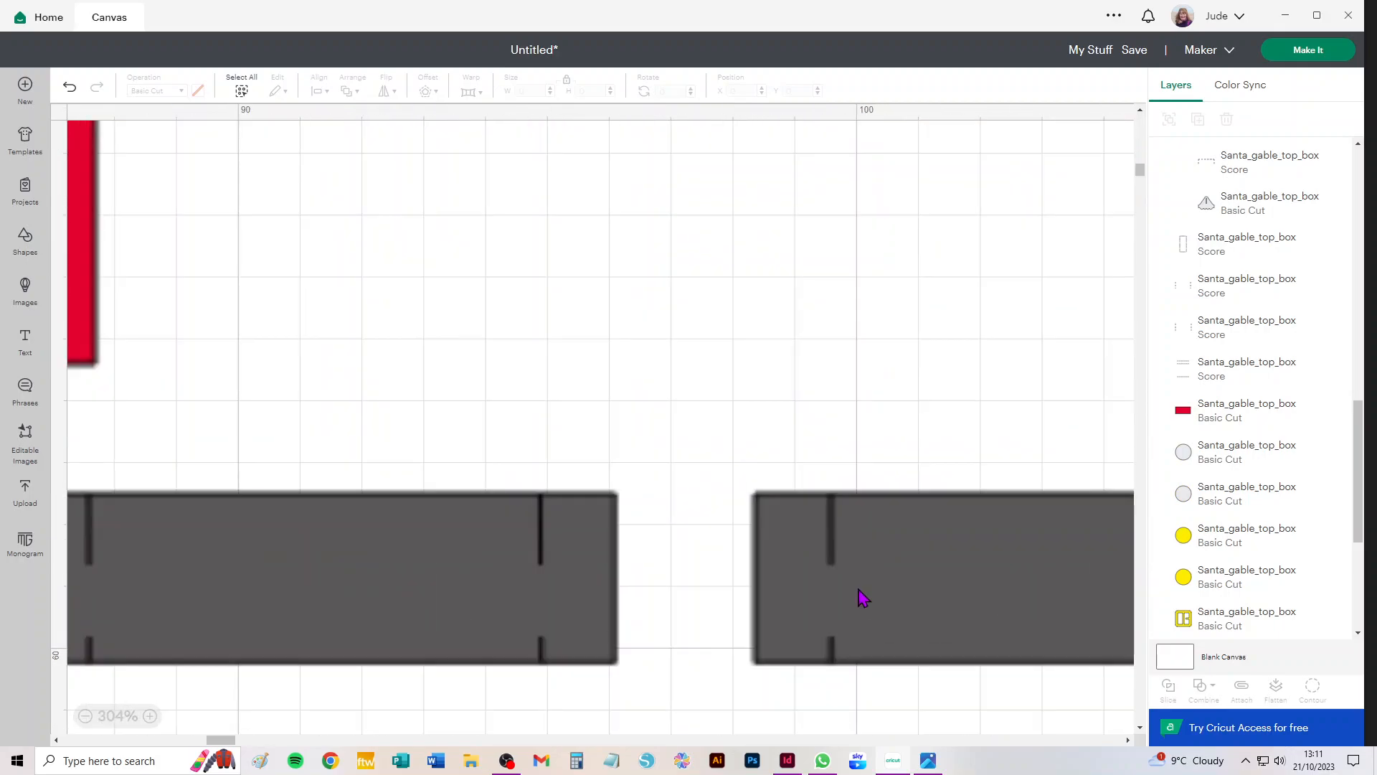
{"action": "scroll", "coordinate": [863, 598], "scroll_direction": "down", "scroll_amount": 3}
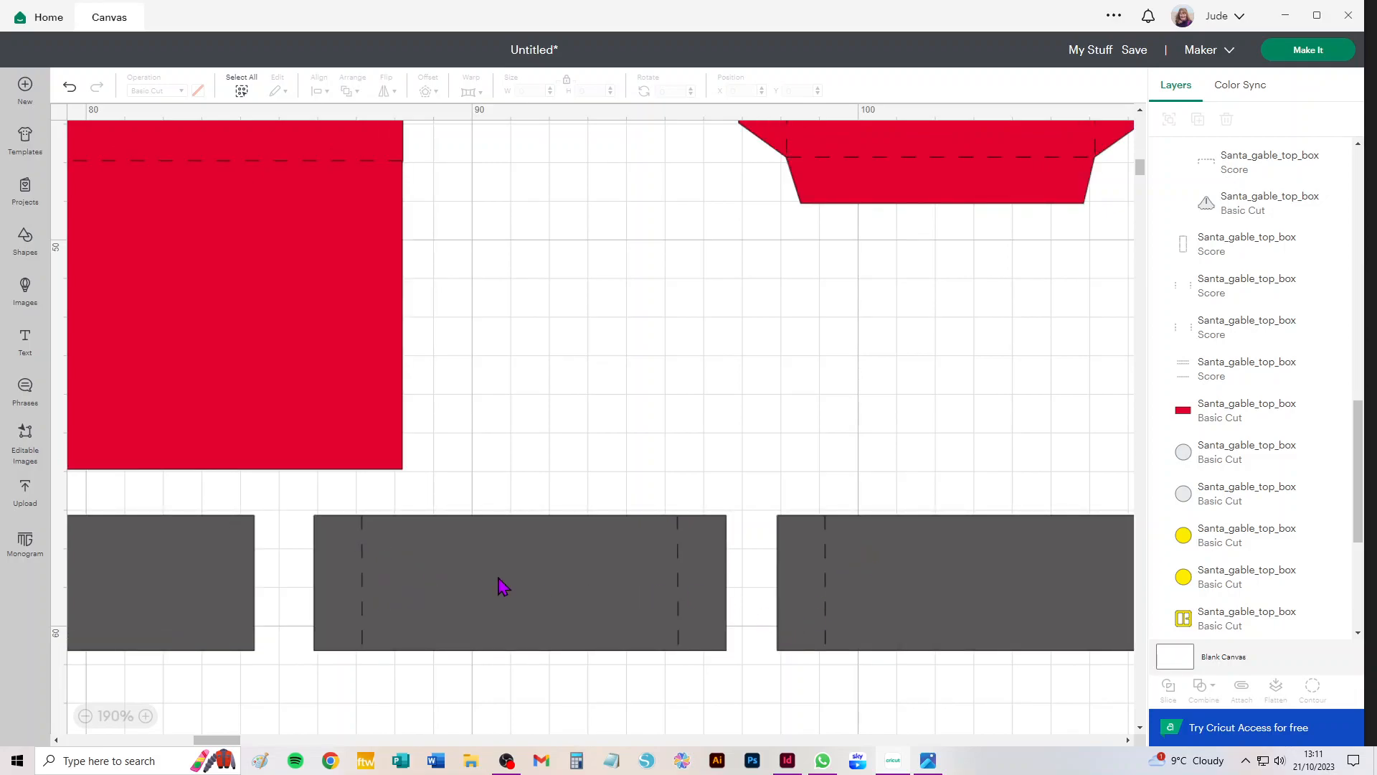
{"action": "left_click_drag", "start_coordinate": [744, 502], "coordinate": [298, 692]}
{"action": "left_click", "coordinate": [1241, 686]}
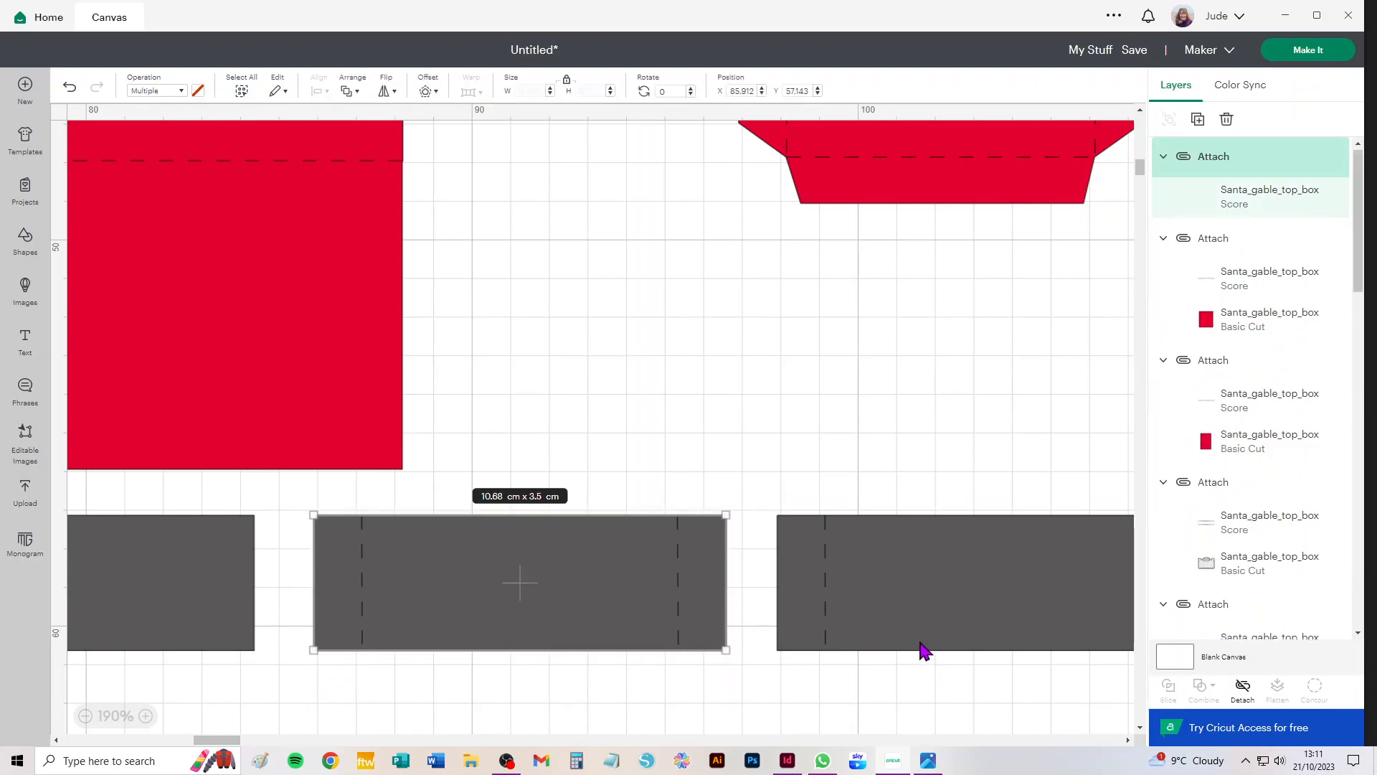
{"action": "left_click_drag", "start_coordinate": [215, 741], "coordinate": [237, 743]}
{"action": "left_click_drag", "start_coordinate": [1028, 480], "coordinate": [506, 714]}
{"action": "left_click", "coordinate": [1241, 686]}
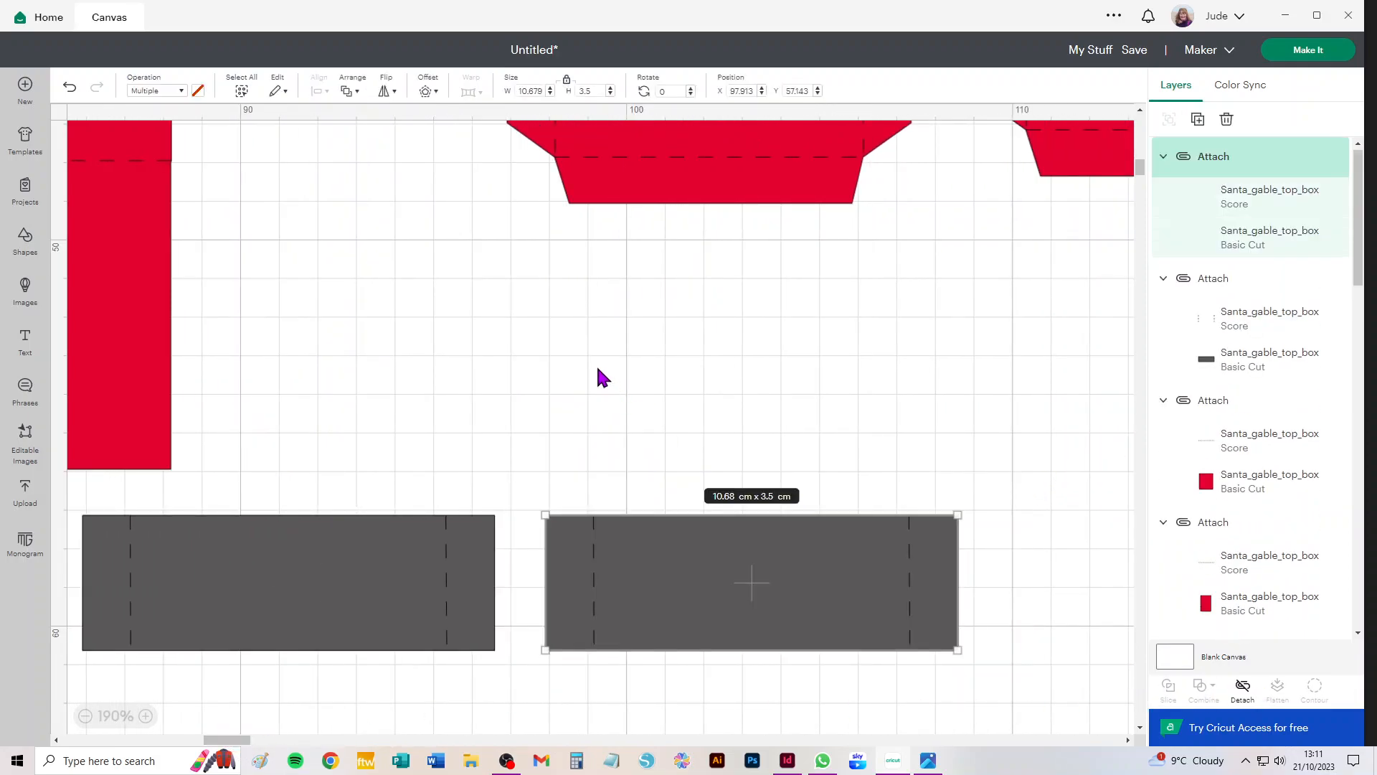
- Move the whole set of white, red, yellow and grey pieces about 12 cm right, away from the plain red box pieces
{"action": "scroll", "coordinate": [595, 363], "scroll_direction": "down", "scroll_amount": 3}
{"action": "scroll", "coordinate": [596, 363], "scroll_direction": "down", "scroll_amount": 3}
{"action": "scroll", "coordinate": [566, 366], "scroll_direction": "up", "scroll_amount": 5}
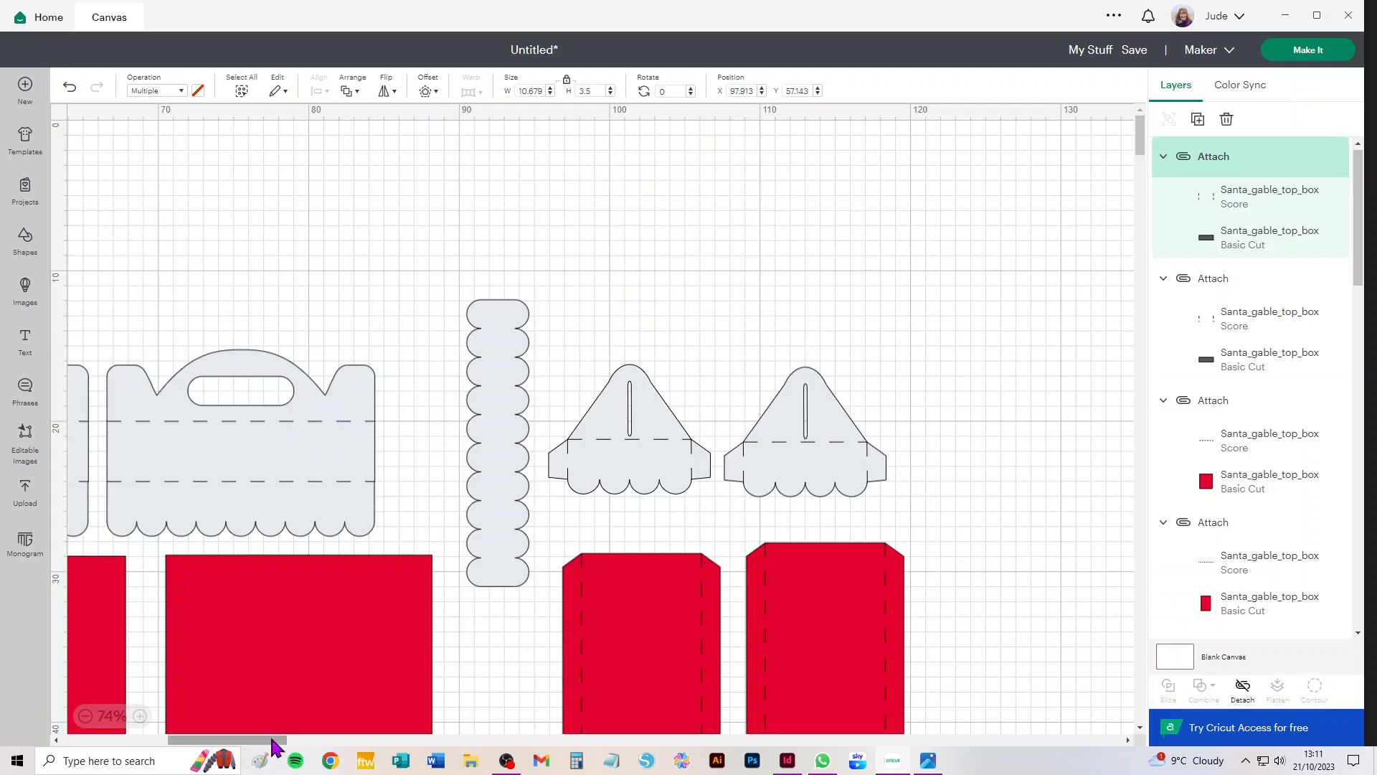
{"action": "left_click_drag", "start_coordinate": [269, 746], "coordinate": [205, 746]}
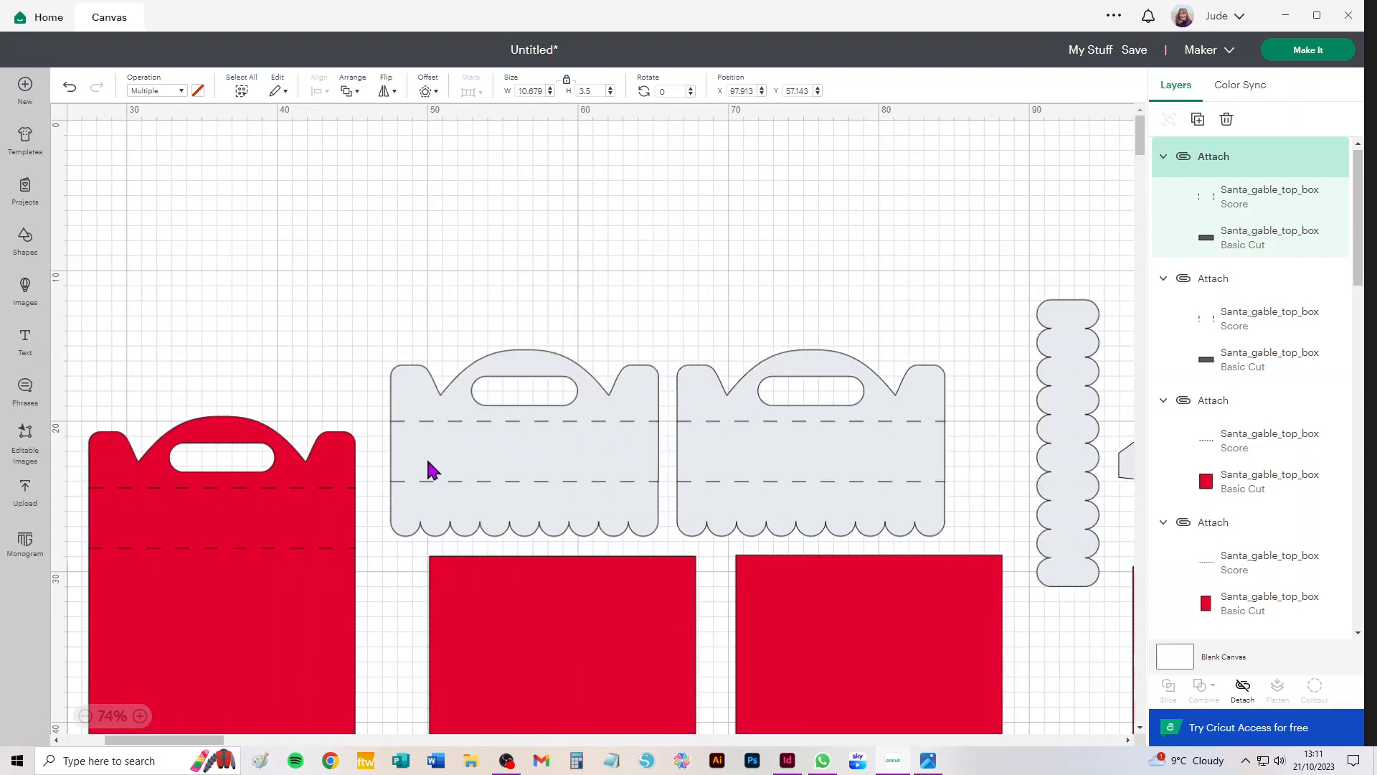
{"action": "scroll", "coordinate": [429, 468], "scroll_direction": "down", "scroll_amount": 3}
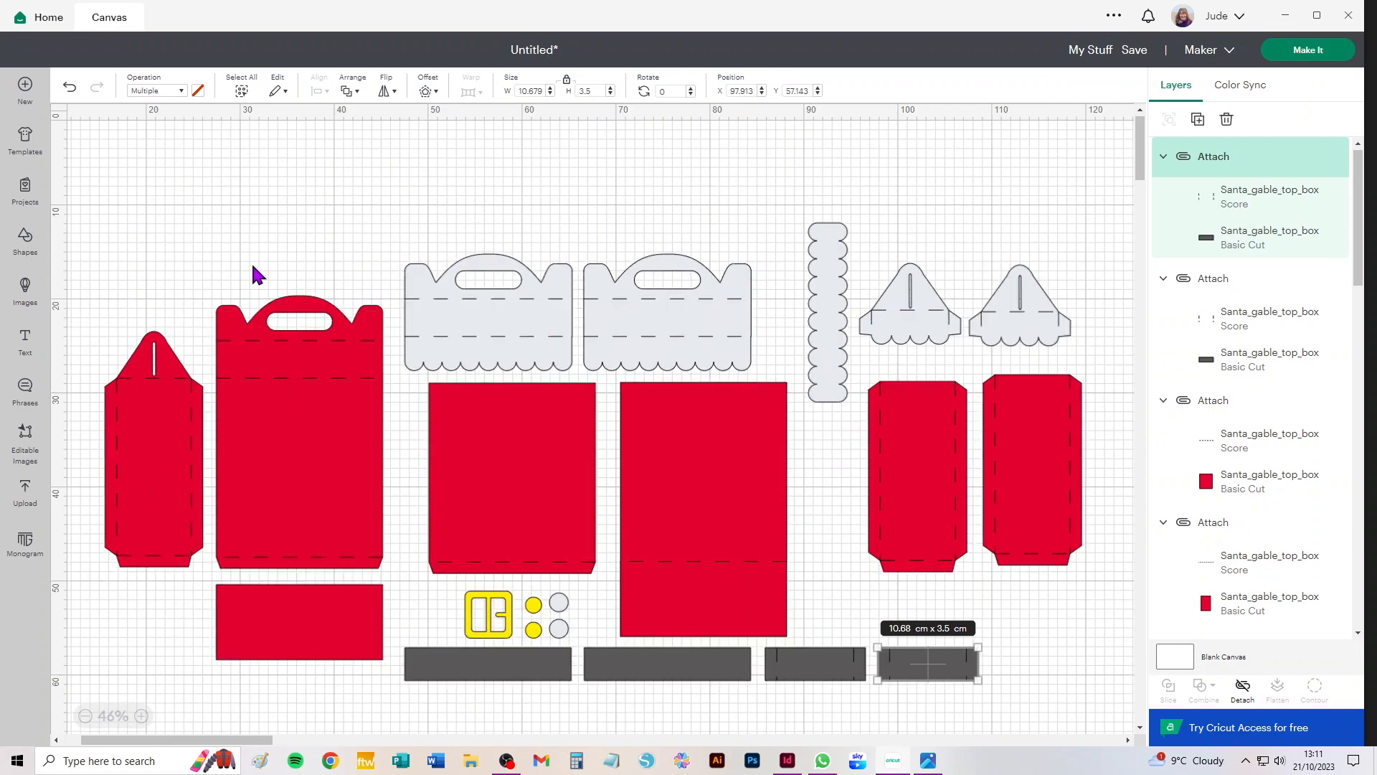
{"action": "left_click_drag", "start_coordinate": [1118, 192], "coordinate": [414, 703]}
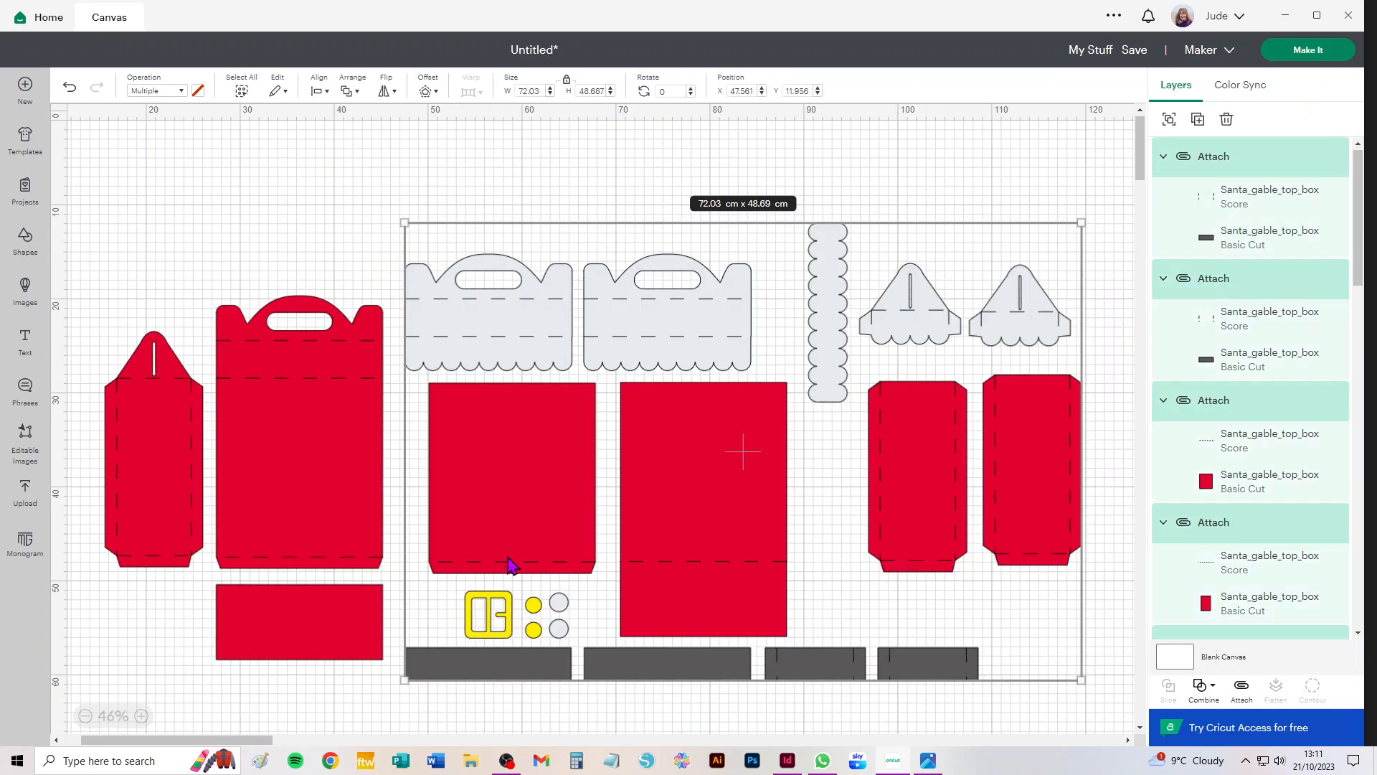
{"action": "left_click_drag", "start_coordinate": [472, 527], "coordinate": [659, 513]}
{"action": "left_click", "coordinate": [481, 493]}
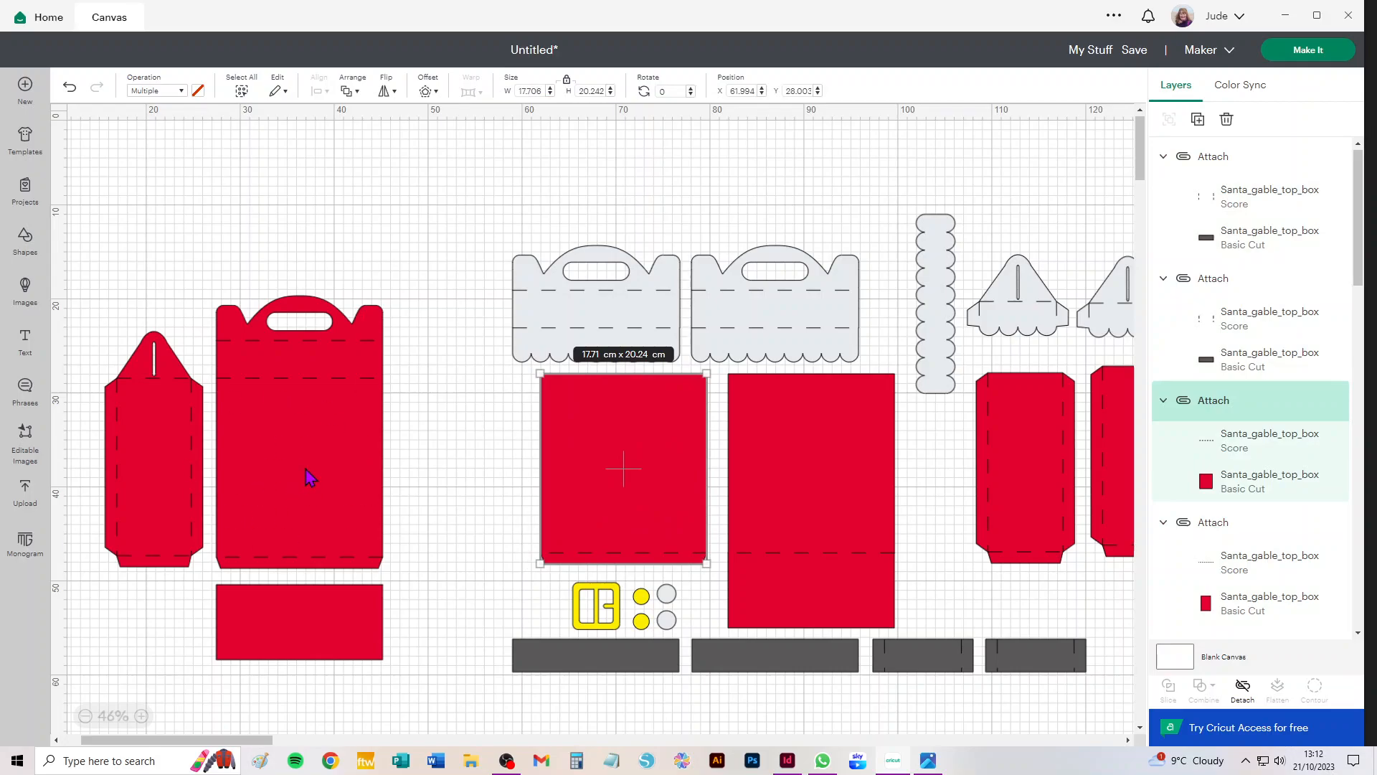
- Attach the score lines to the plain red handle-top panel and to the plain red gable end panel
{"action": "left_click_drag", "start_coordinate": [427, 272], "coordinate": [210, 576]}
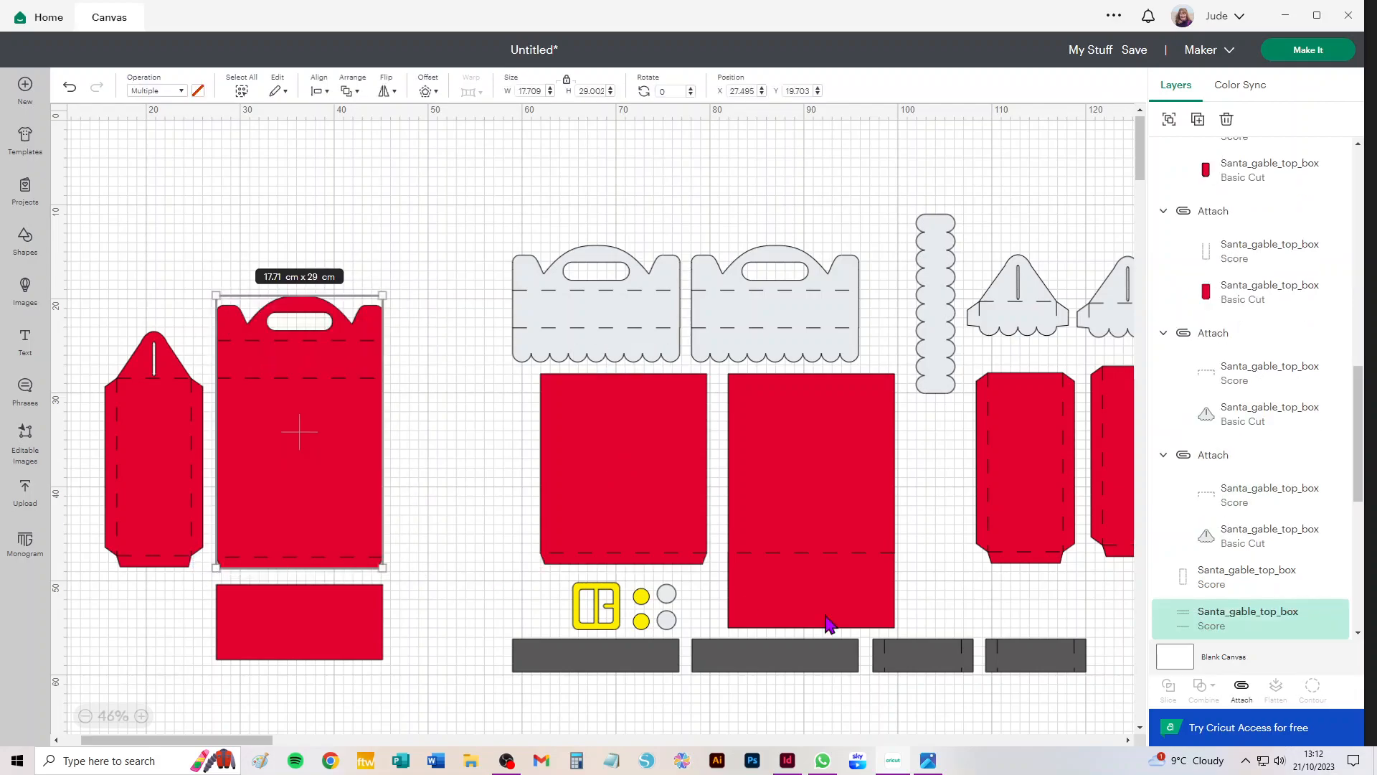
{"action": "left_click", "coordinate": [1242, 690]}
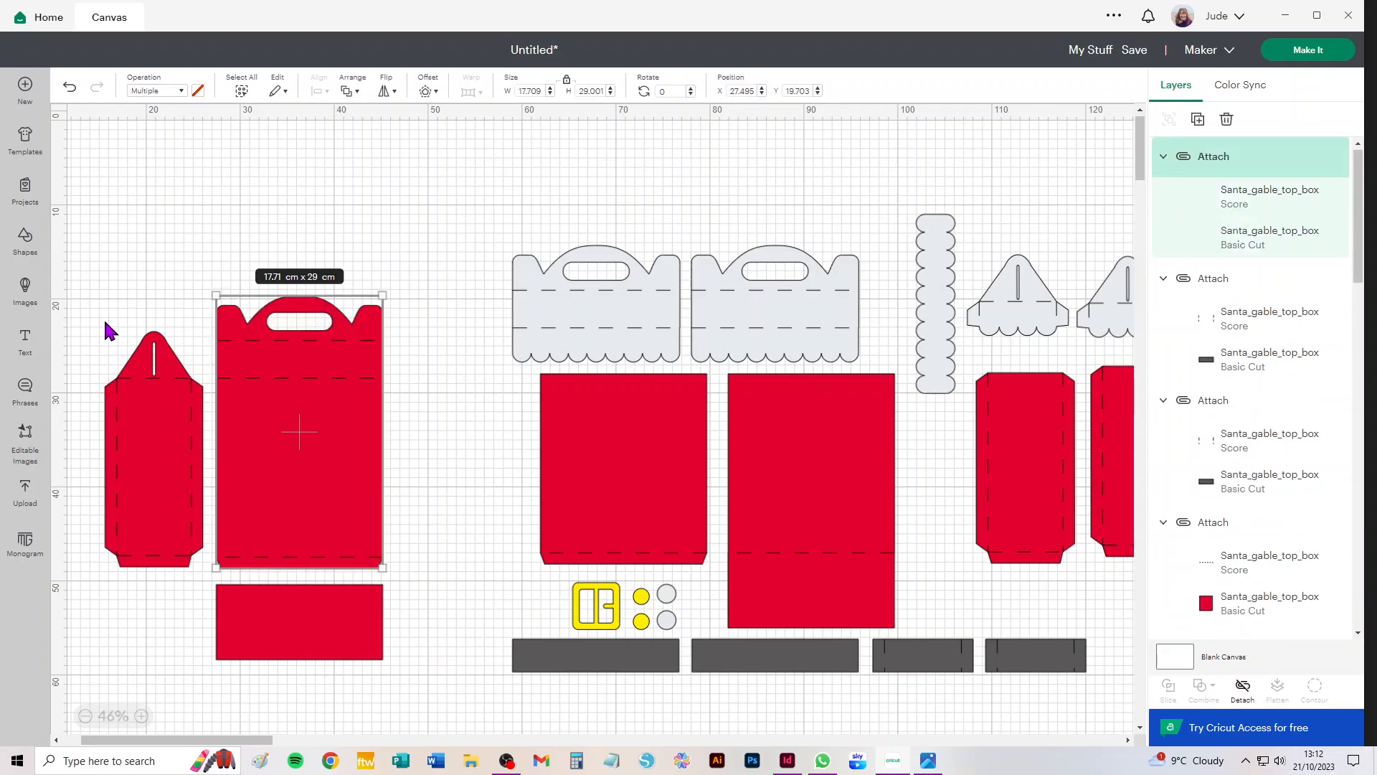
{"action": "left_click_drag", "start_coordinate": [94, 262], "coordinate": [204, 579]}
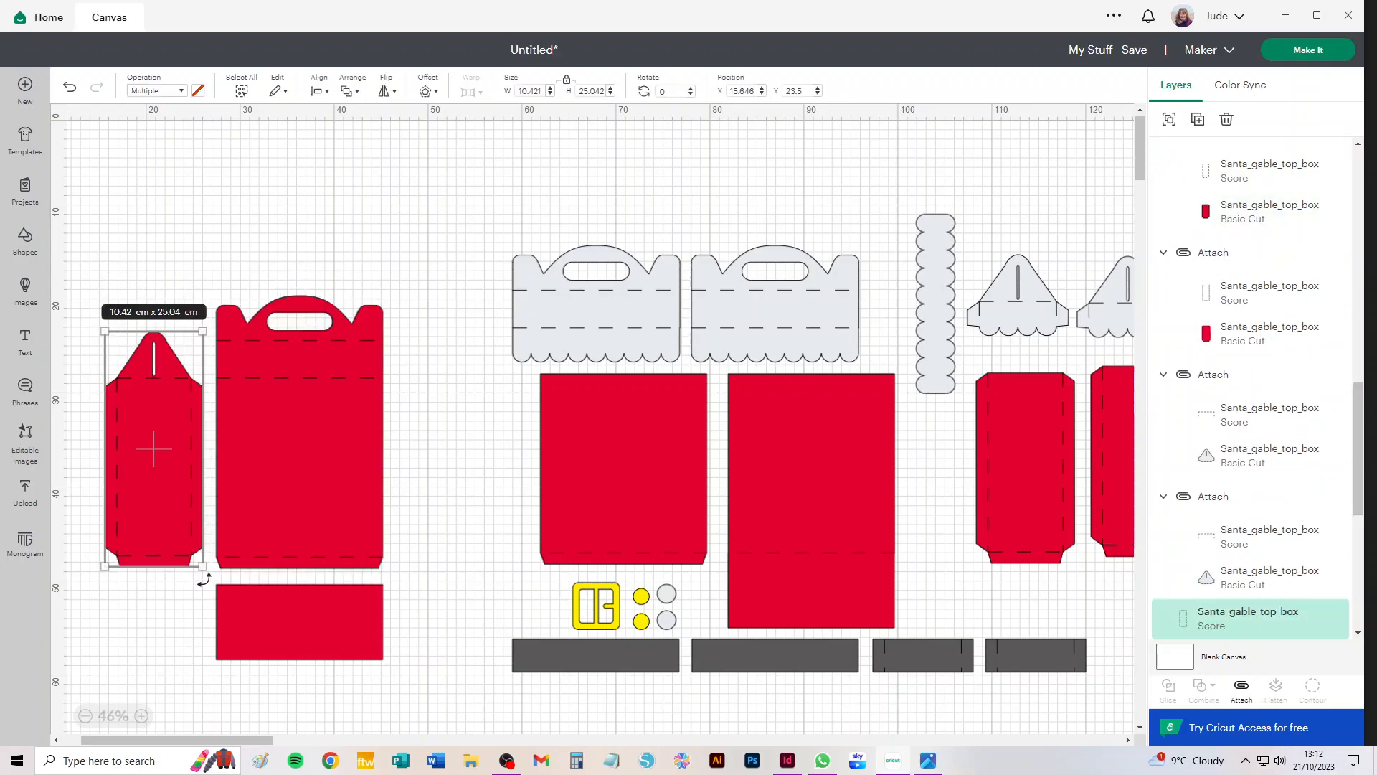
{"action": "left_click", "coordinate": [1241, 690]}
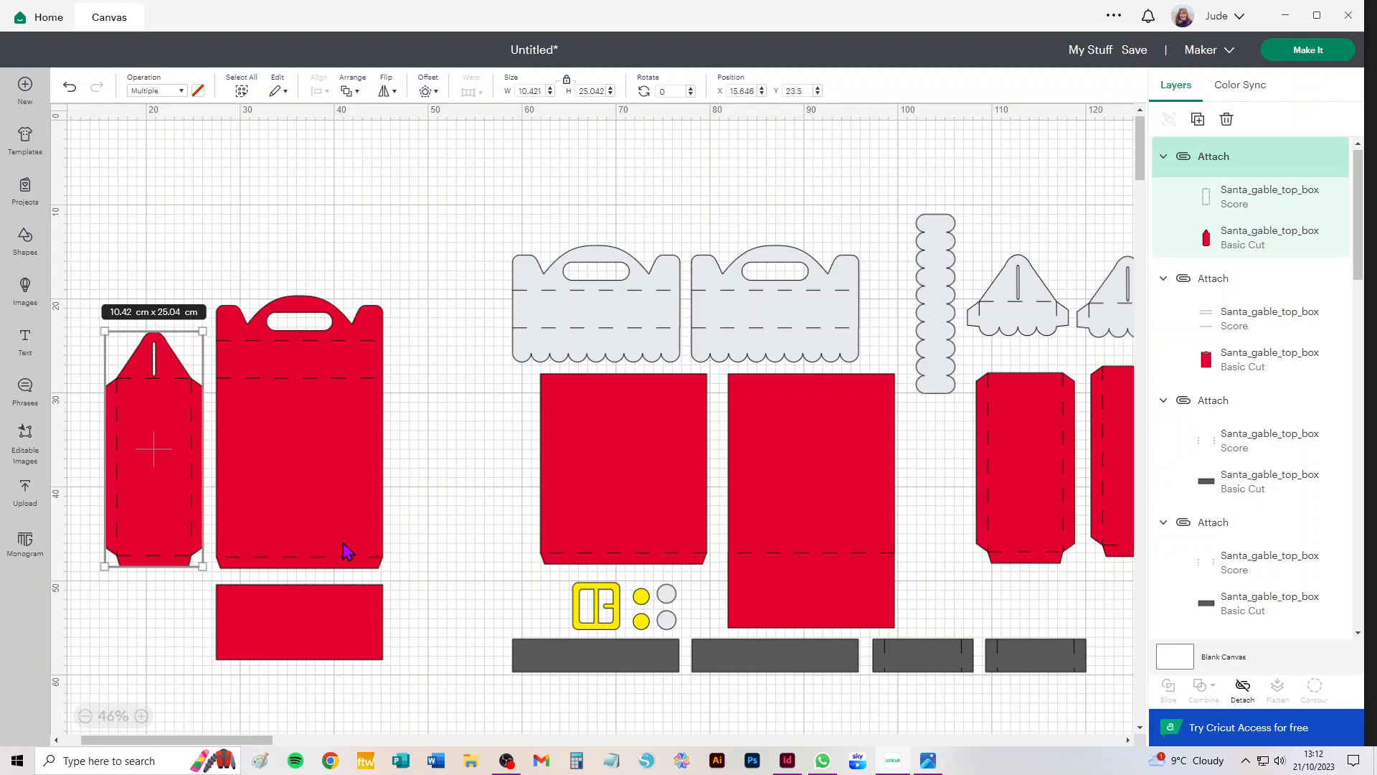
- Move the small red rectangle to about X 21.6, Y 50.5 cm and delete it together with the two plain red panels
{"action": "left_click_drag", "start_coordinate": [347, 621], "coordinate": [290, 609]}
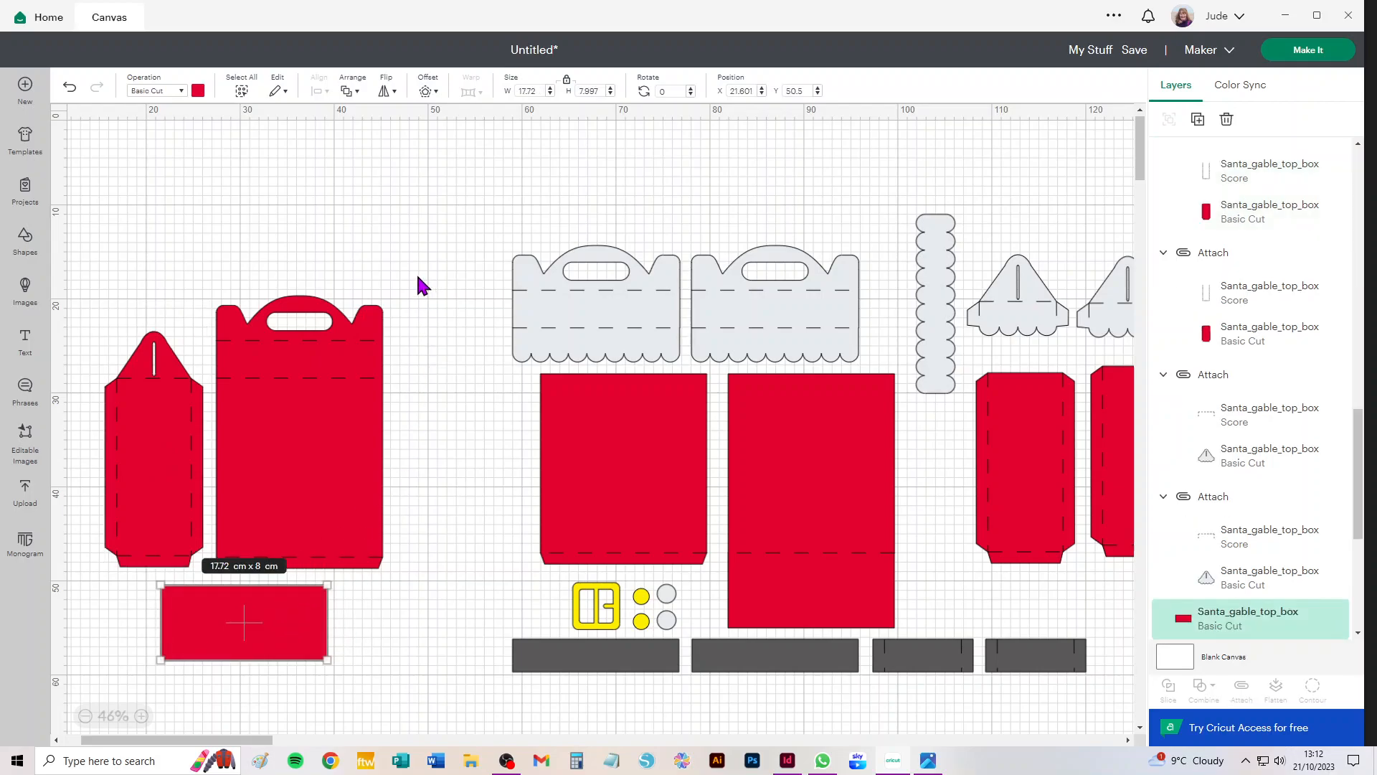
{"action": "left_click_drag", "start_coordinate": [415, 258], "coordinate": [83, 665]}
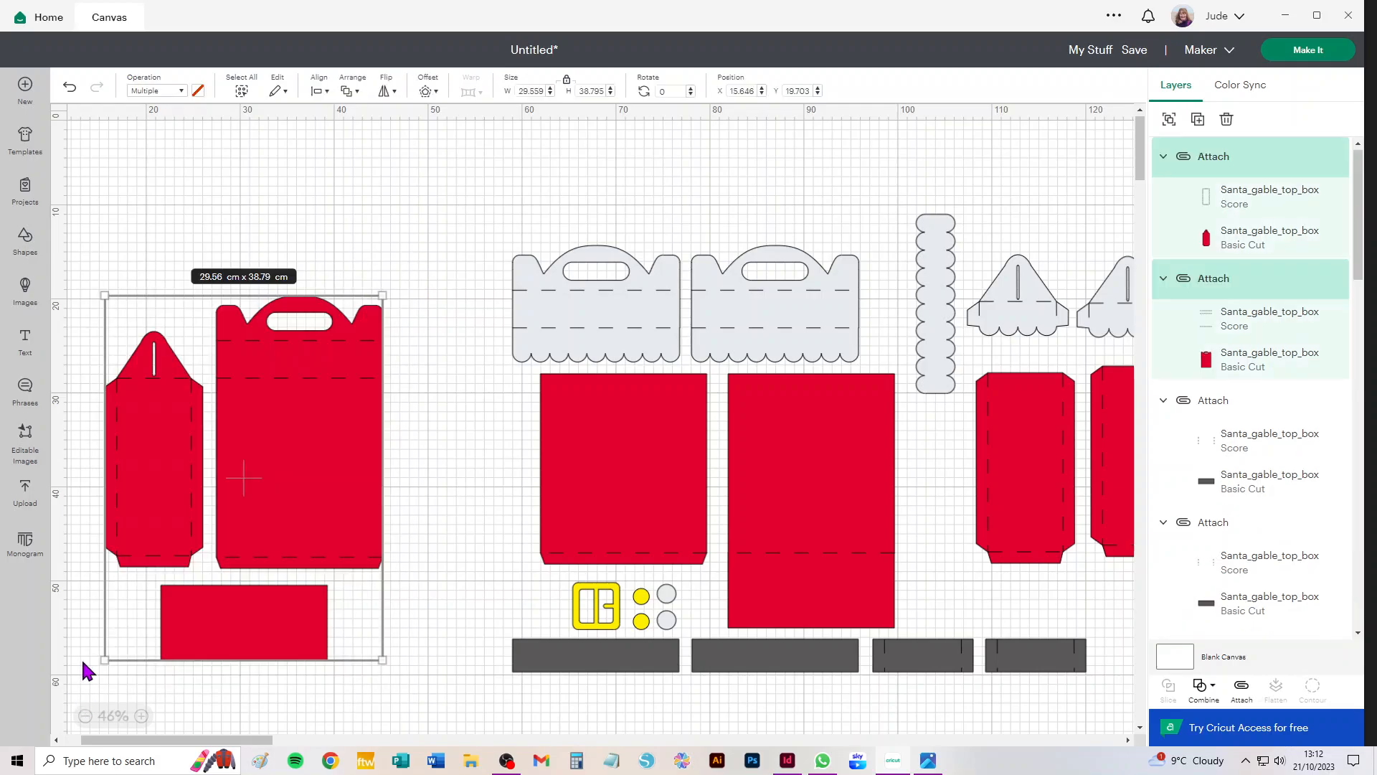
{"action": "key", "text": "Delete"}
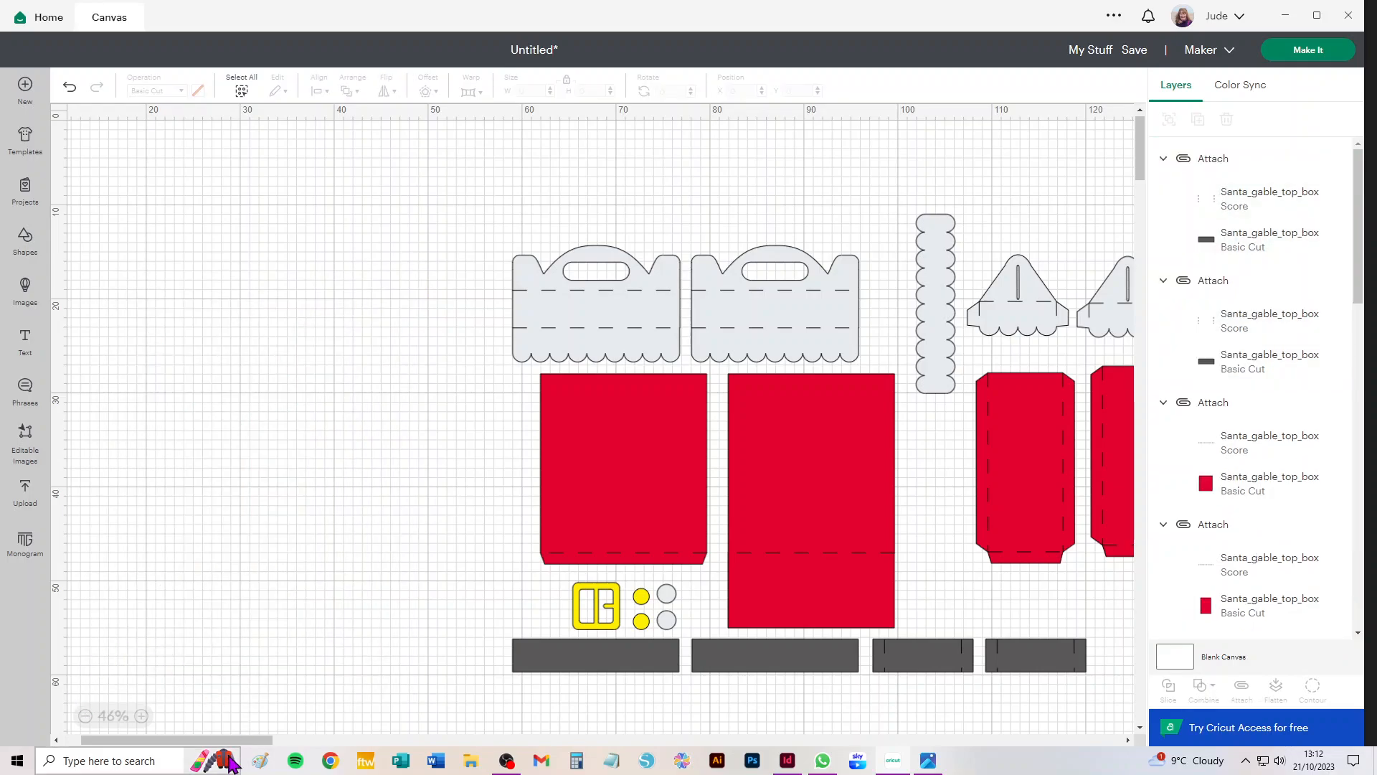
- Switch to the photo viewer and compare the finished Santa boxes with and without the central band
{"action": "left_click_drag", "start_coordinate": [231, 742], "coordinate": [294, 746]}
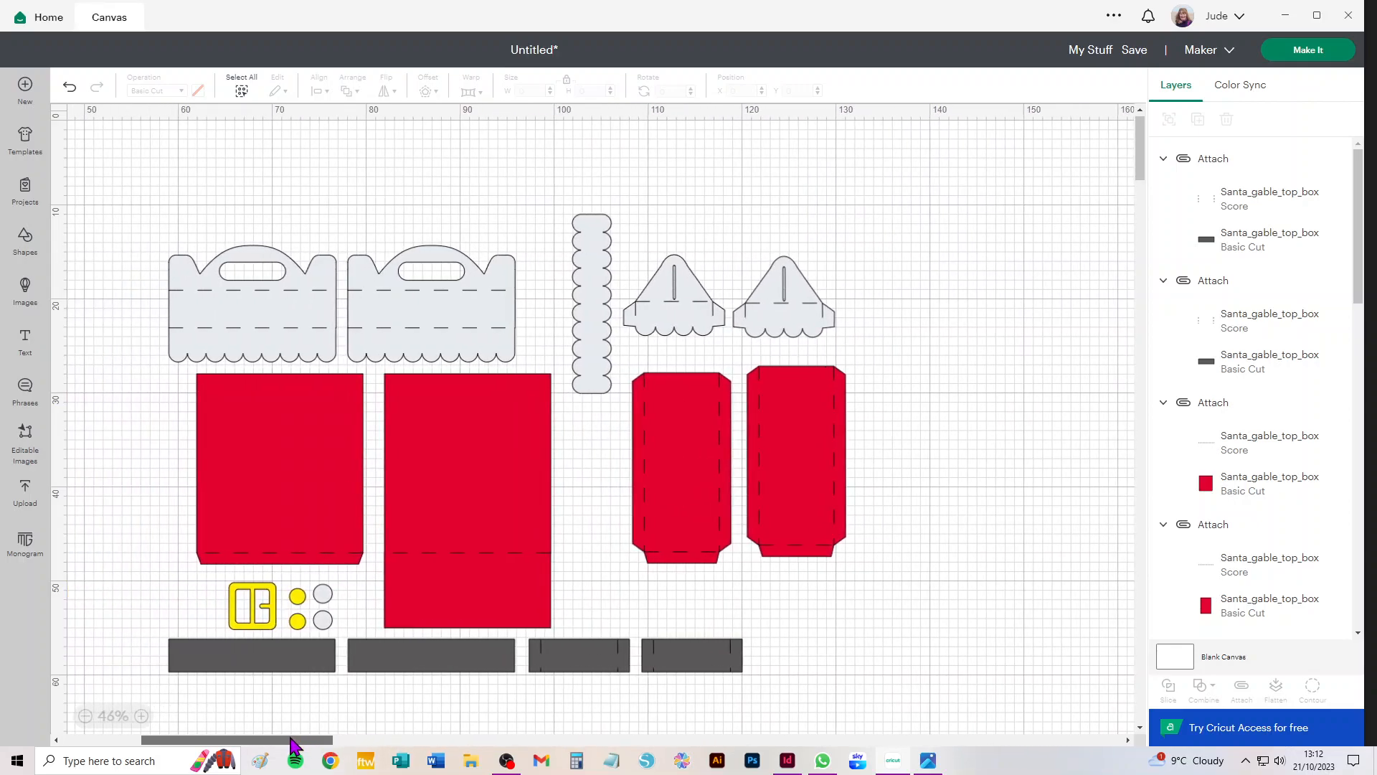
{"action": "left_click", "coordinate": [927, 764]}
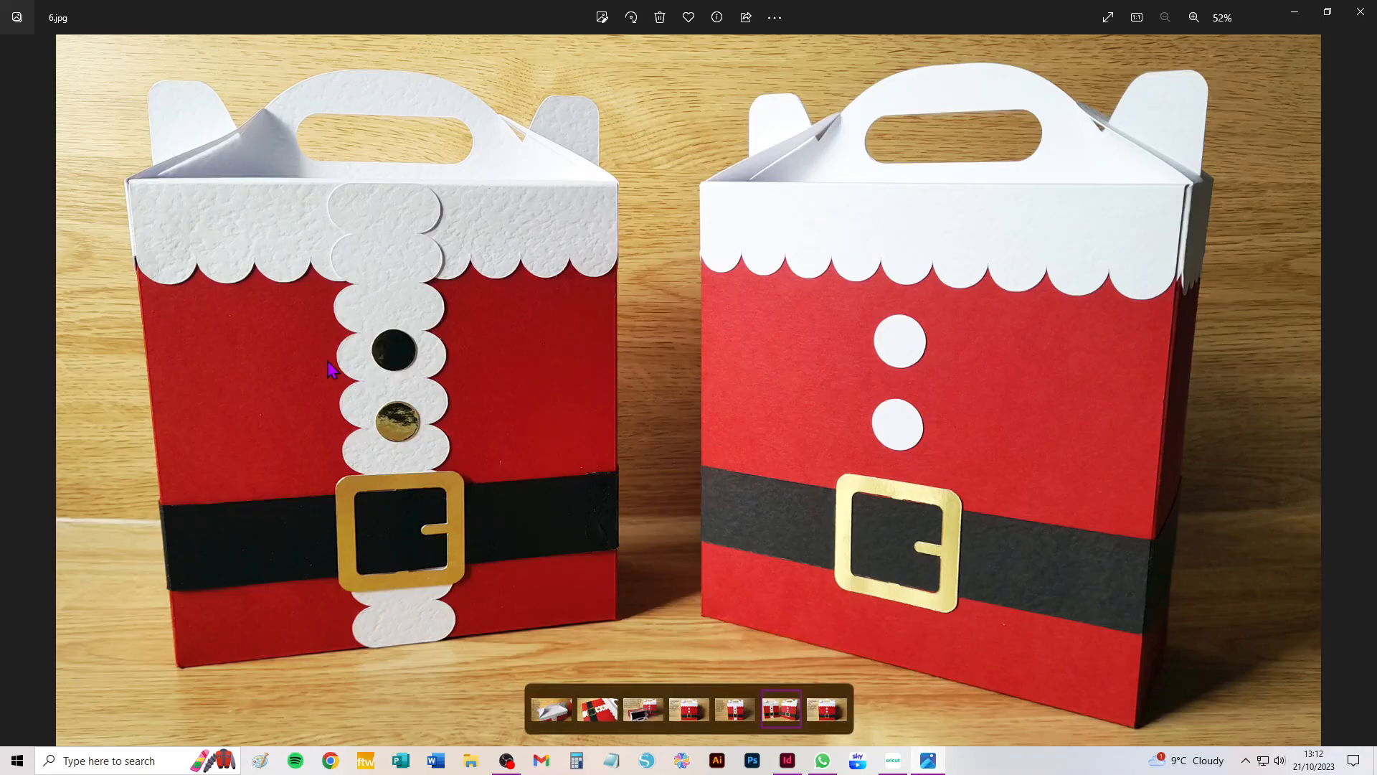
{"action": "left_click", "coordinate": [1364, 396]}
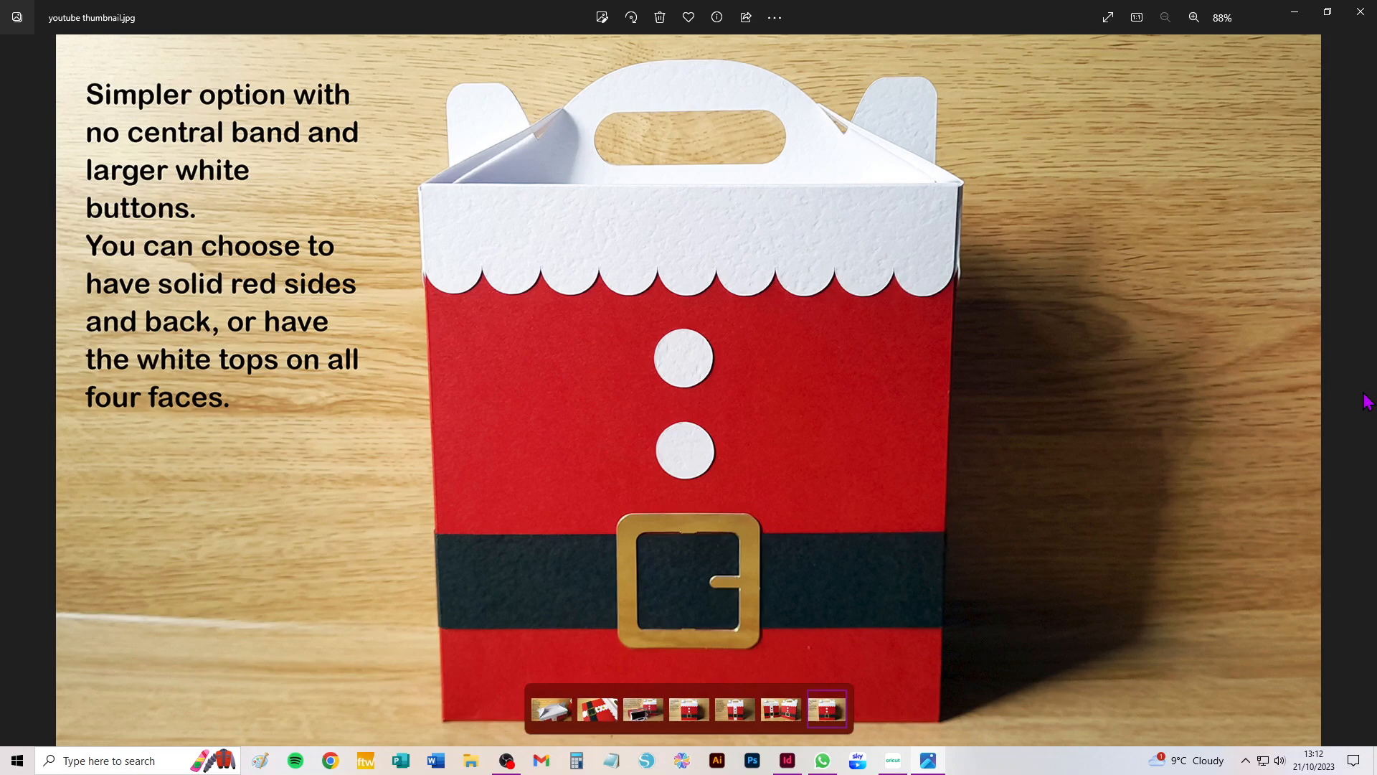
{"action": "left_click", "coordinate": [14, 393]}
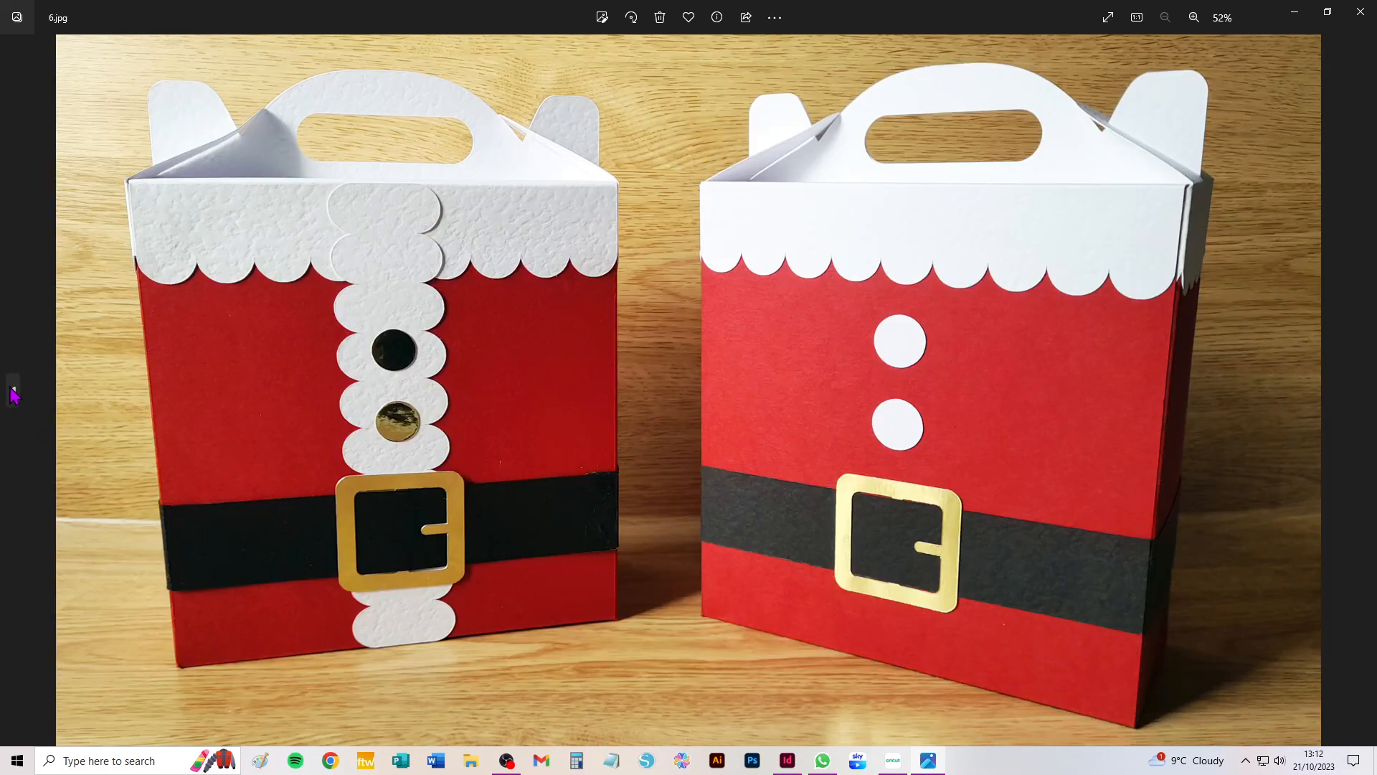
{"action": "left_click", "coordinate": [13, 393]}
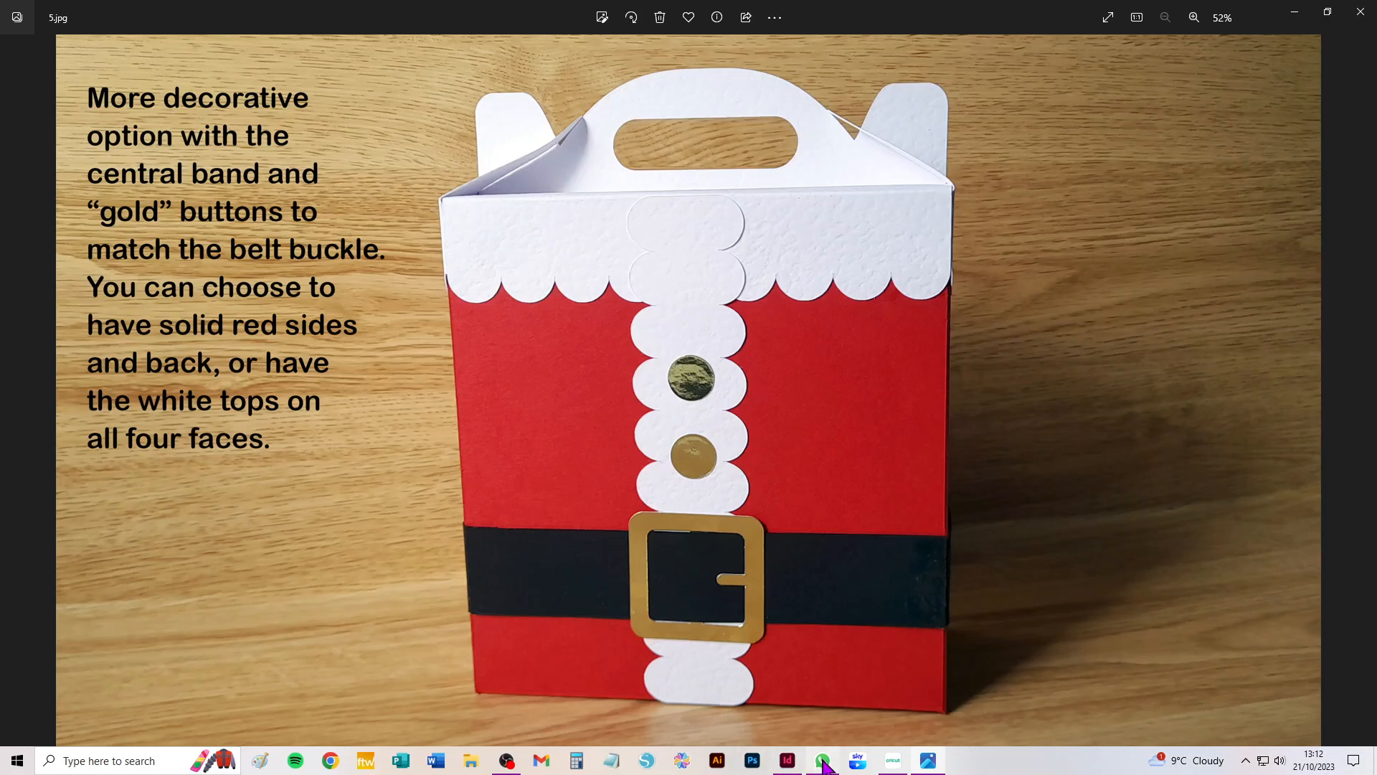
- Return to Cricut Design Space and move the two white handle pieces and the scalloped band farther above the red panels
{"action": "left_click", "coordinate": [895, 762]}
{"action": "mouse_move", "coordinate": [238, 298]}
{"action": "left_mouse_down"}
{"action": "mouse_move", "coordinate": [262, 295]}
{"action": "mouse_move", "coordinate": [268, 320]}
{"action": "mouse_move", "coordinate": [251, 312]}
{"action": "left_mouse_up"}
{"action": "key", "text": "ctrl+z"}
{"action": "left_click_drag", "start_coordinate": [452, 320], "coordinate": [439, 252]}
{"action": "left_click_drag", "start_coordinate": [602, 338], "coordinate": [577, 295]}
{"action": "left_click_drag", "start_coordinate": [890, 215], "coordinate": [917, 294]}
{"action": "left_click_drag", "start_coordinate": [939, 413], "coordinate": [927, 511]}
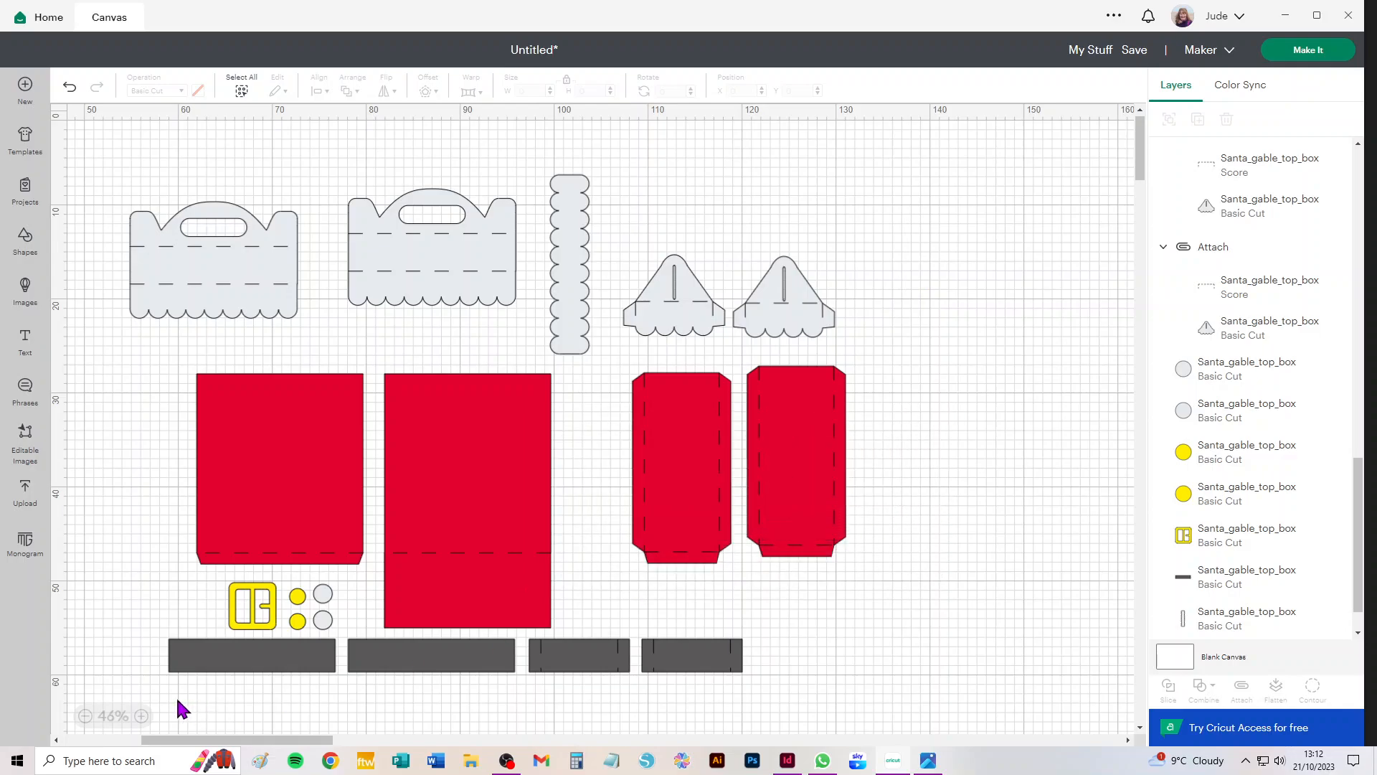
- Delete the two small white circles beside the yellow buttons
{"action": "left_click_drag", "start_coordinate": [359, 582], "coordinate": [312, 637]}
{"action": "key", "text": "Delete"}
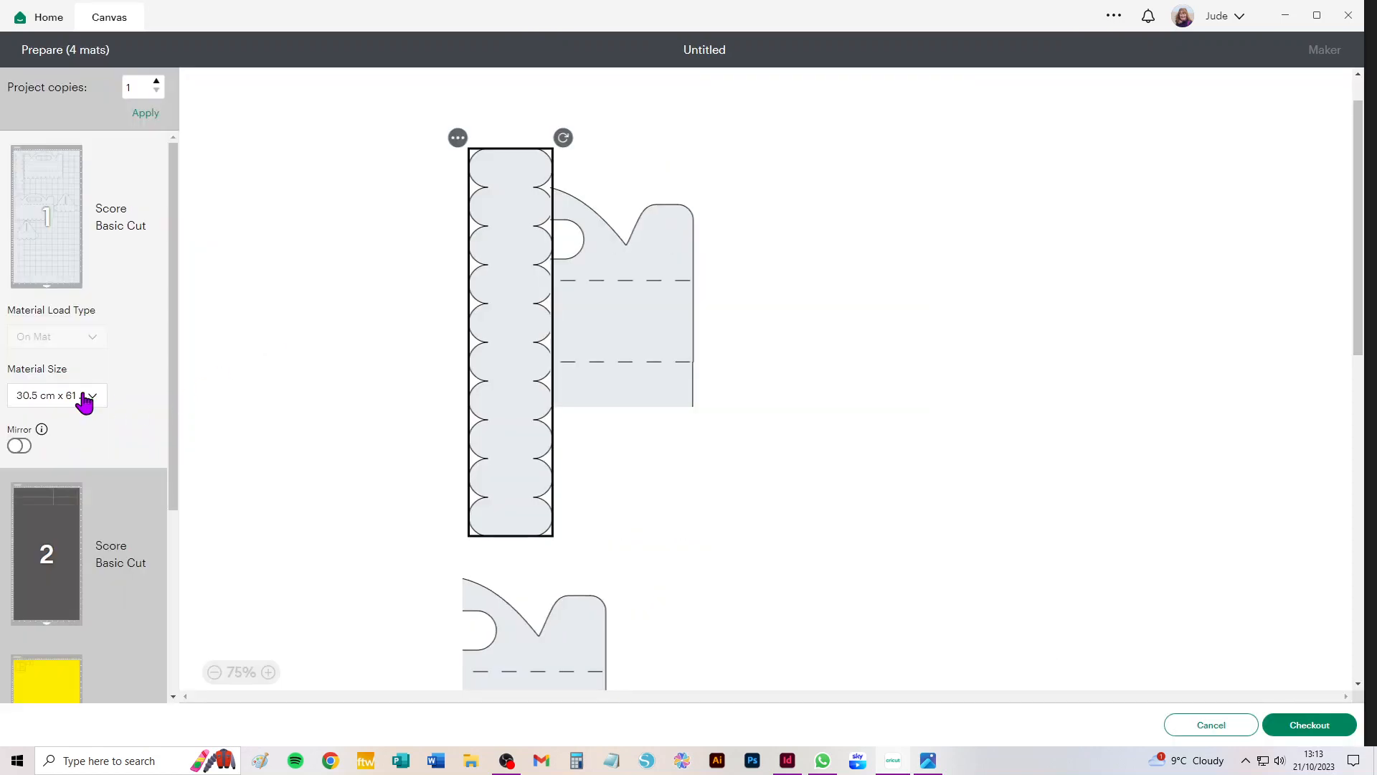
- Set the material size of the first white mat and the dark grey mat to 21 cm x 29.7 cm (A4)
{"action": "left_click", "coordinate": [79, 397]}
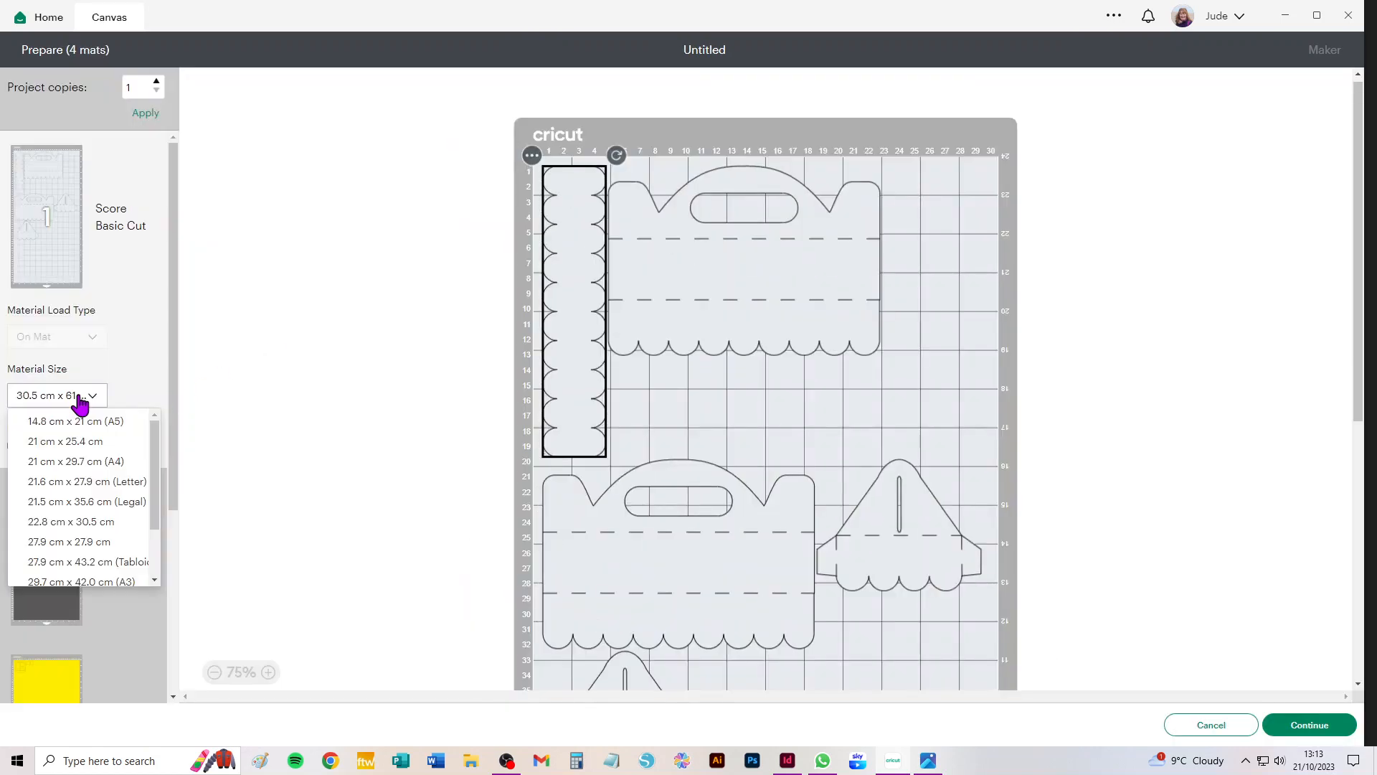
{"action": "left_click", "coordinate": [83, 461]}
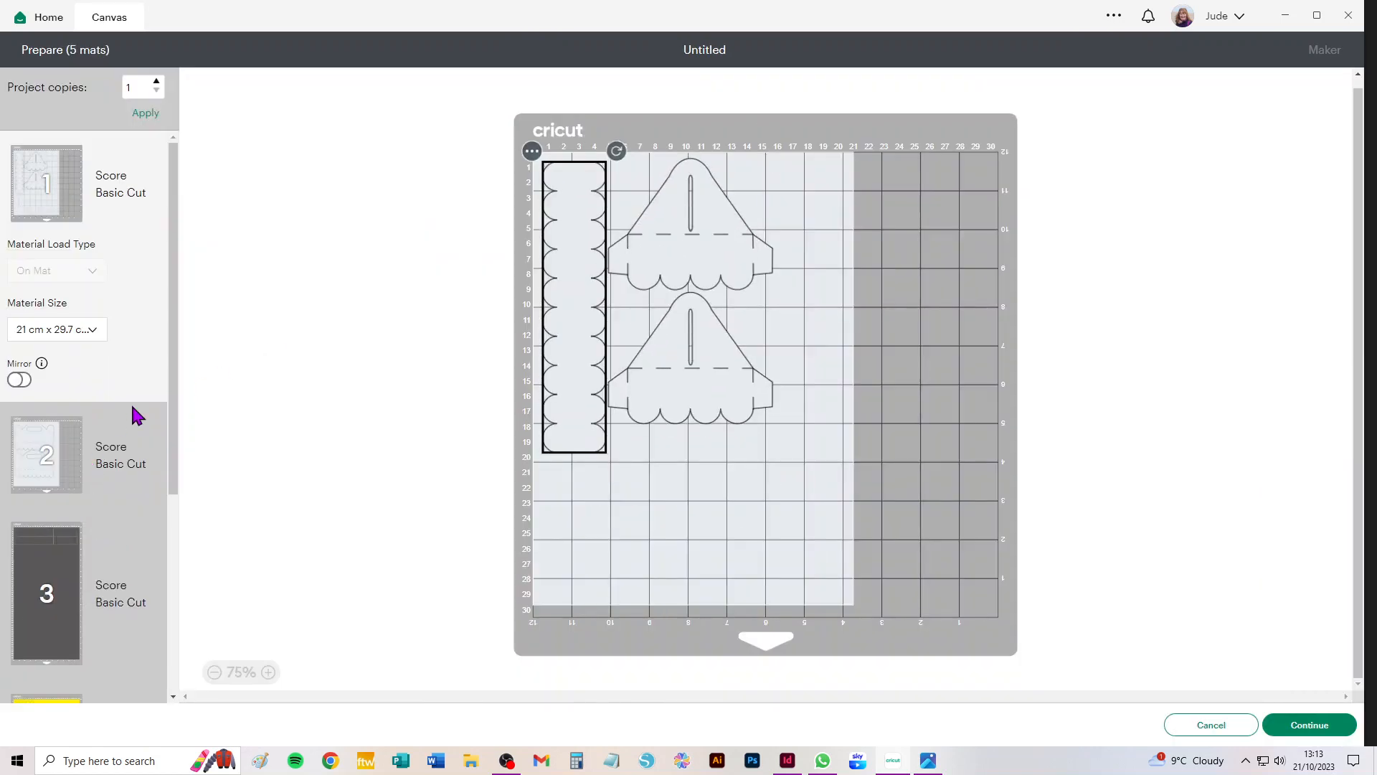
{"action": "scroll", "coordinate": [92, 502], "scroll_direction": "down", "scroll_amount": 3}
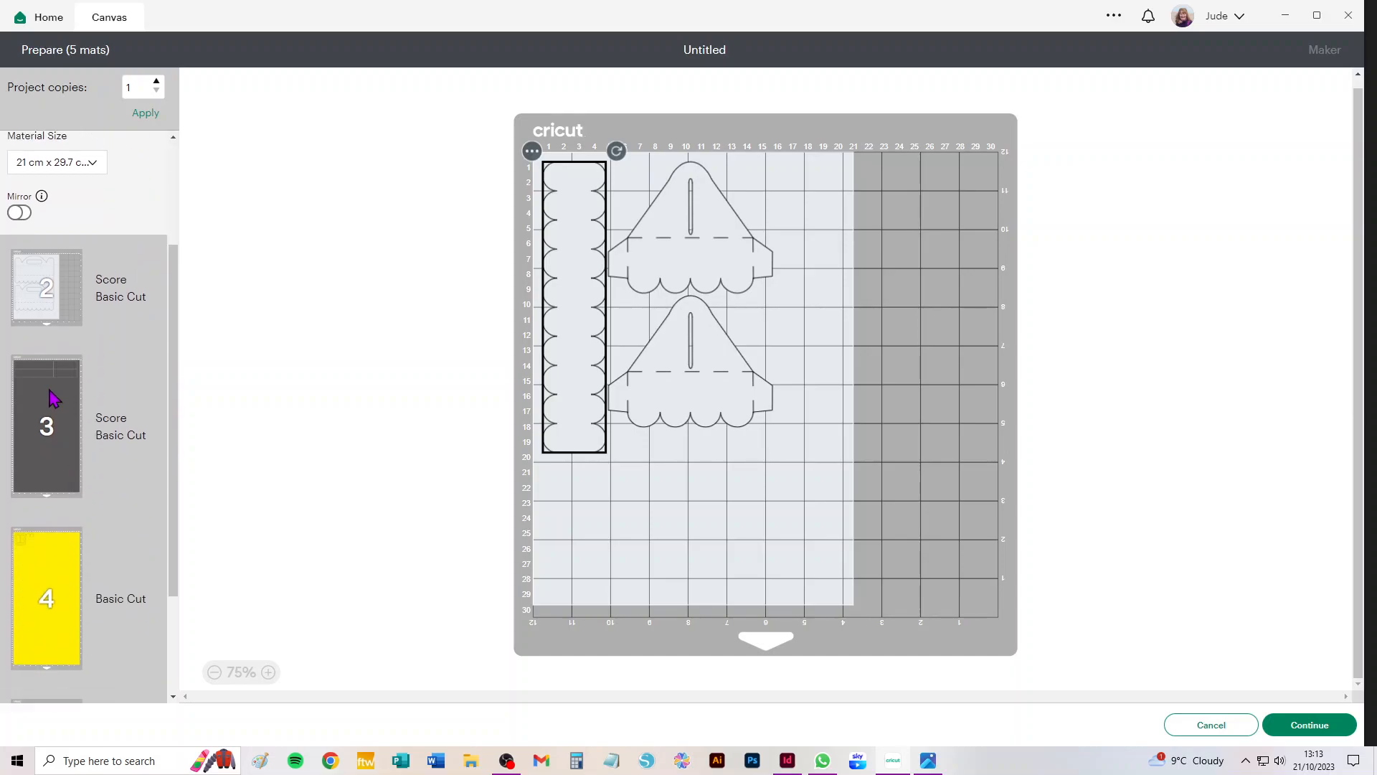
{"action": "left_click", "coordinate": [51, 407]}
{"action": "left_click", "coordinate": [79, 441]}
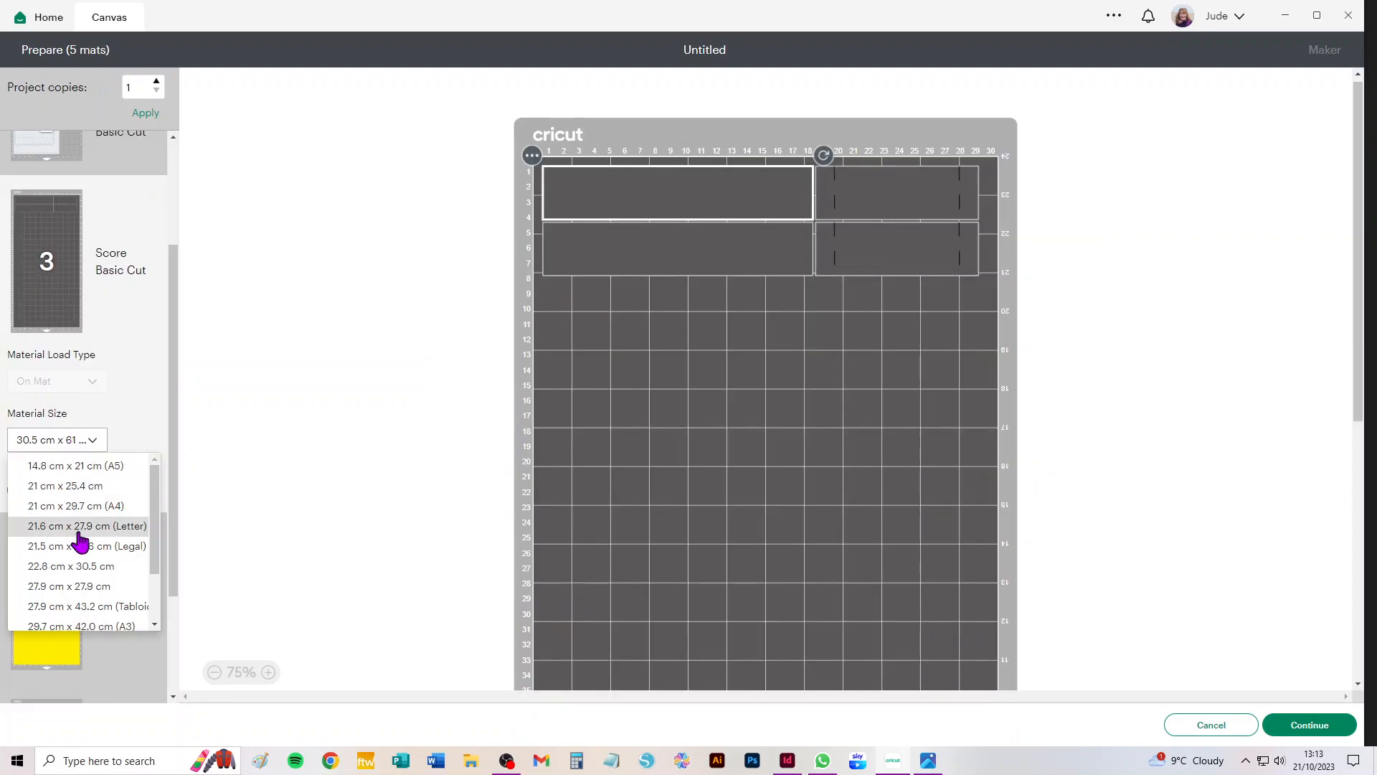
{"action": "left_click", "coordinate": [76, 504]}
- Set the material size of the yellow mat and the red mat to 21 cm x 29.7 cm (A4)
{"action": "scroll", "coordinate": [102, 504], "scroll_direction": "down", "scroll_amount": 3}
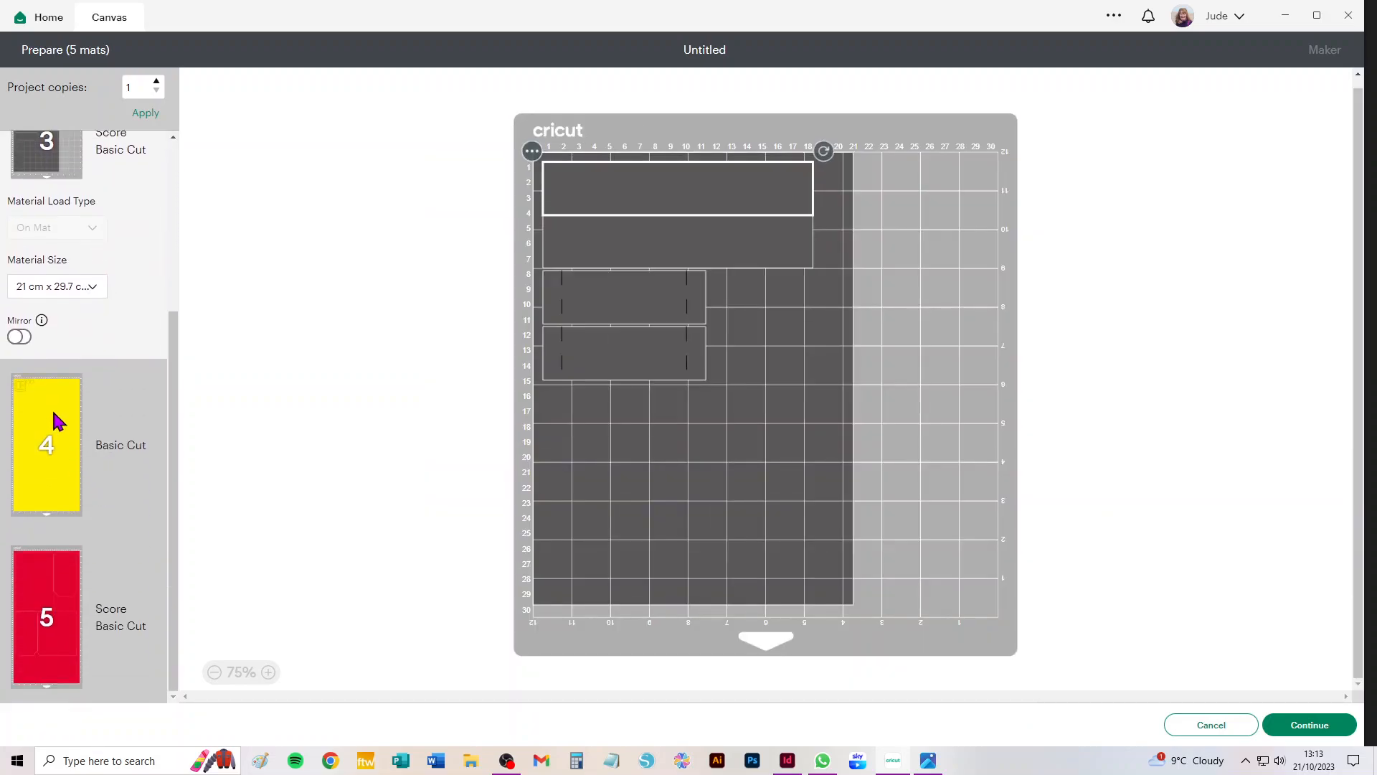
{"action": "left_click", "coordinate": [79, 467]}
{"action": "left_click", "coordinate": [81, 462]}
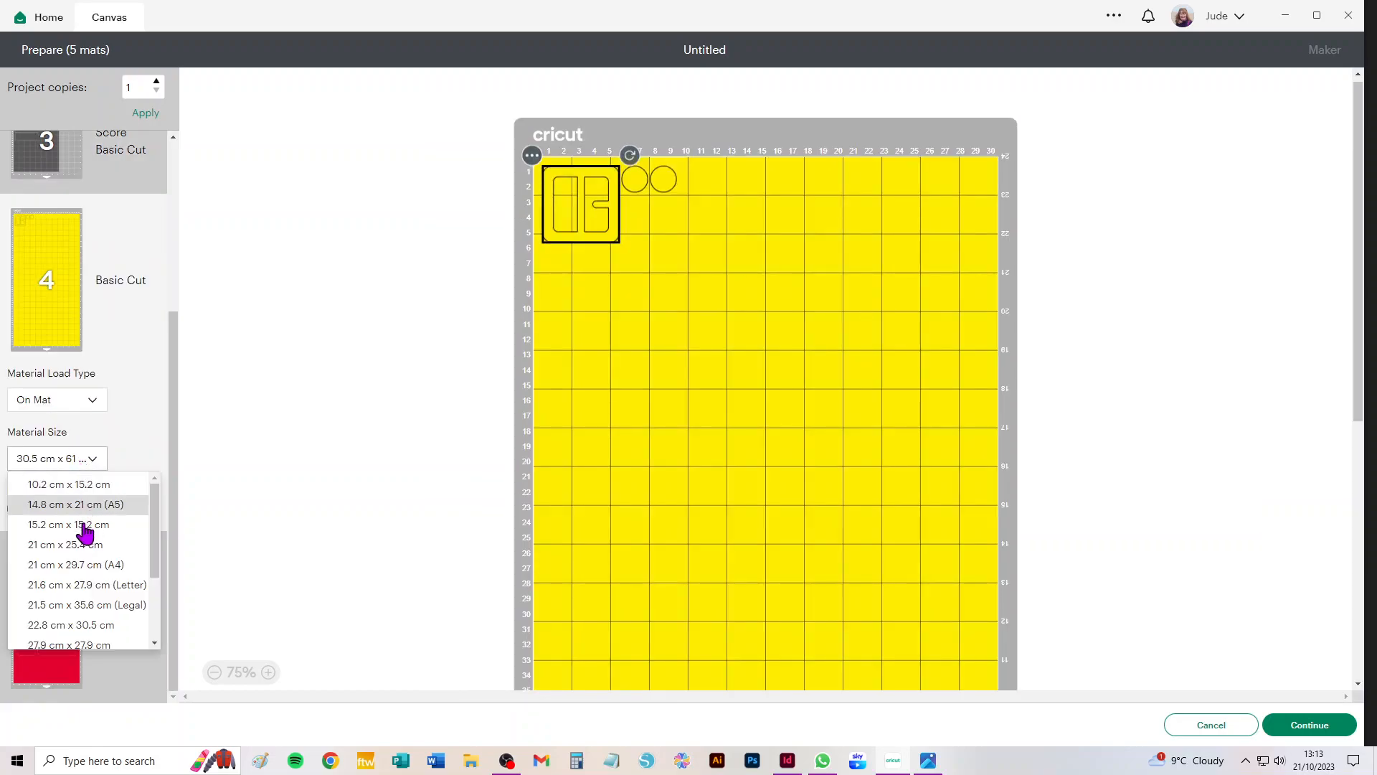
{"action": "left_click", "coordinate": [83, 563]}
{"action": "scroll", "coordinate": [67, 448], "scroll_direction": "down", "scroll_amount": 3}
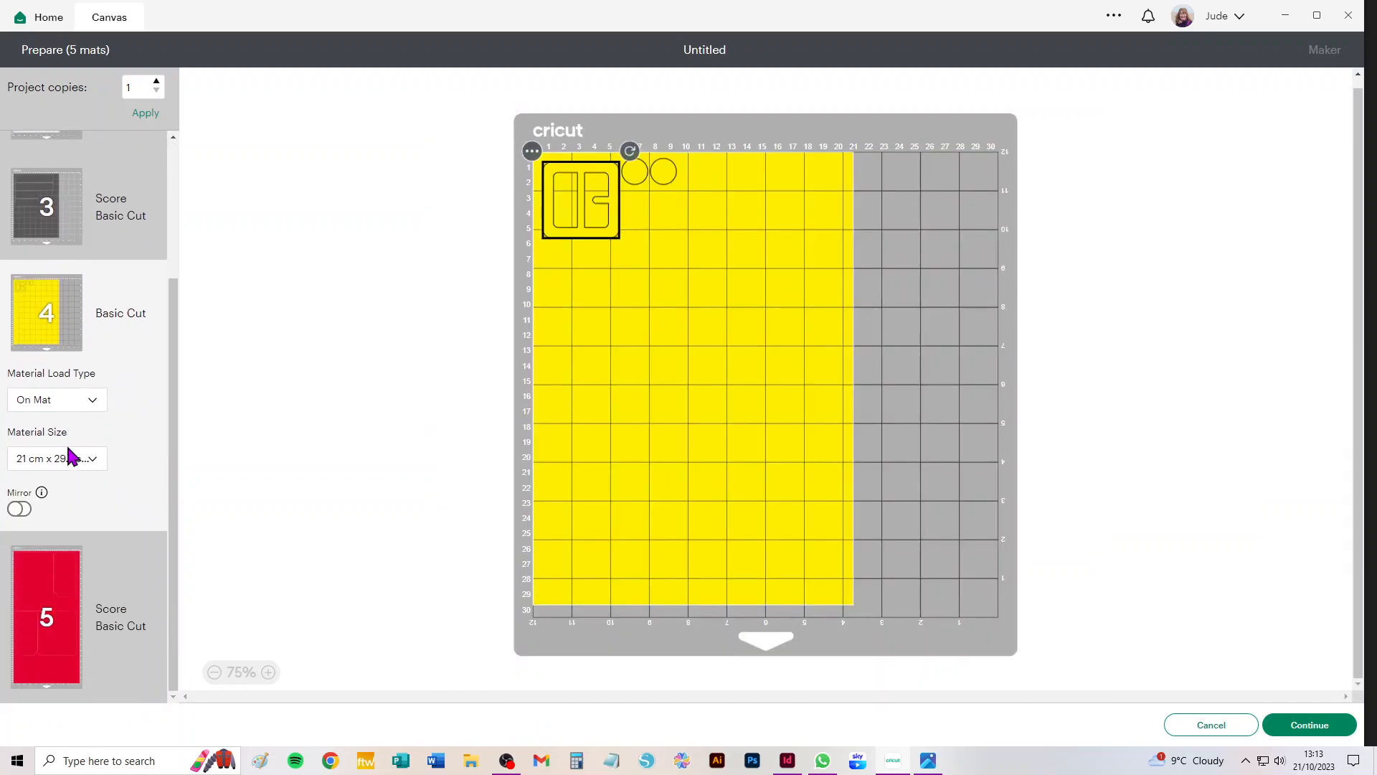
{"action": "left_click", "coordinate": [54, 583]}
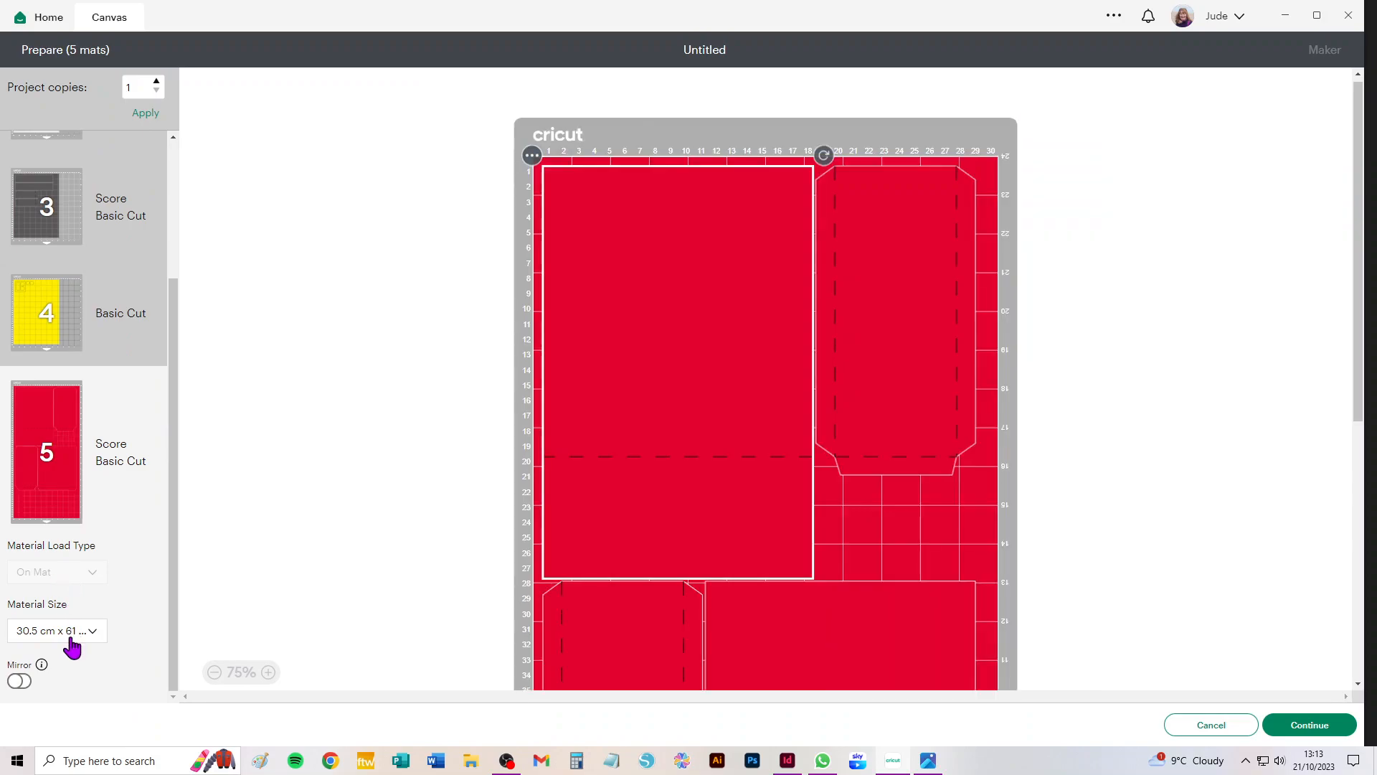
{"action": "left_click", "coordinate": [68, 633]}
{"action": "left_click", "coordinate": [74, 659]}
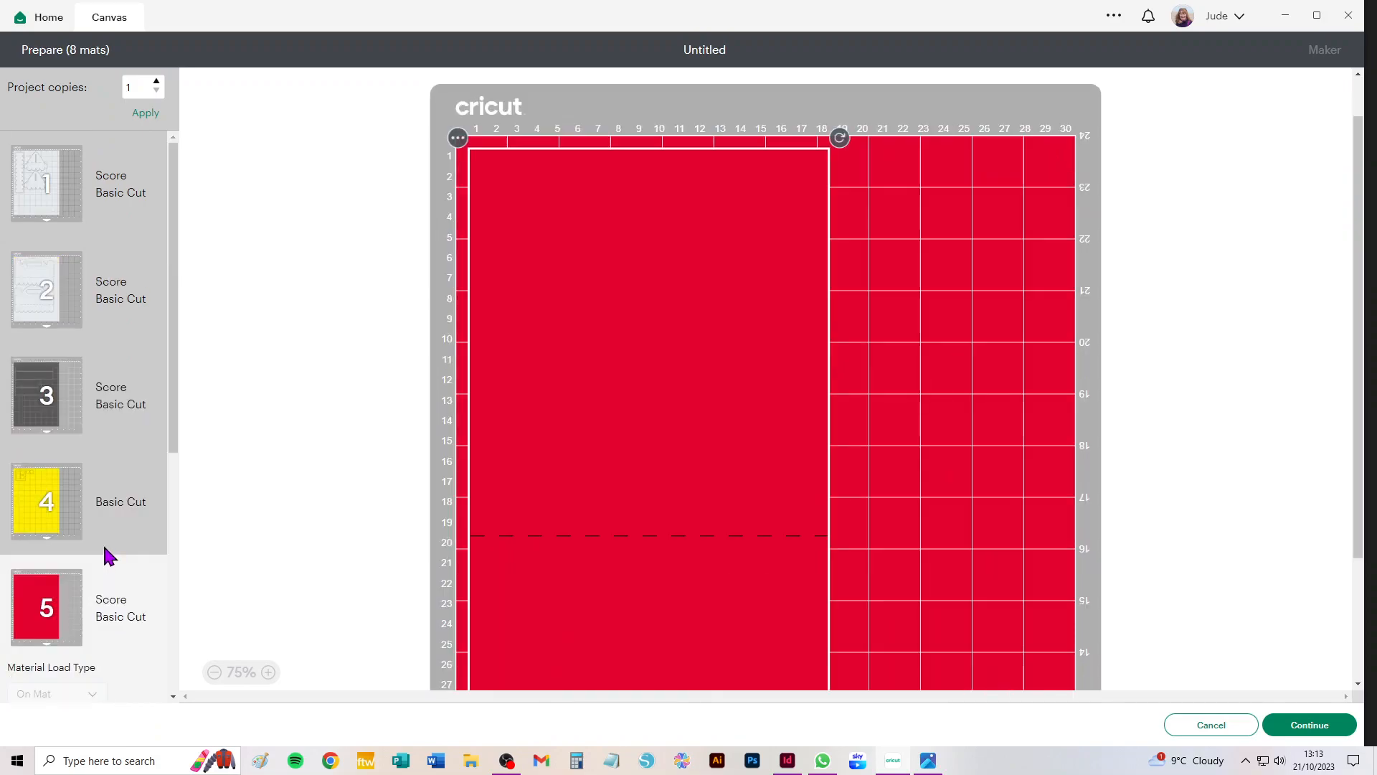
- Change the material size of the first white mat and the first red mat to 29.7 cm x 42.0 cm (A3)
{"action": "scroll", "coordinate": [93, 586], "scroll_direction": "up", "scroll_amount": 5}
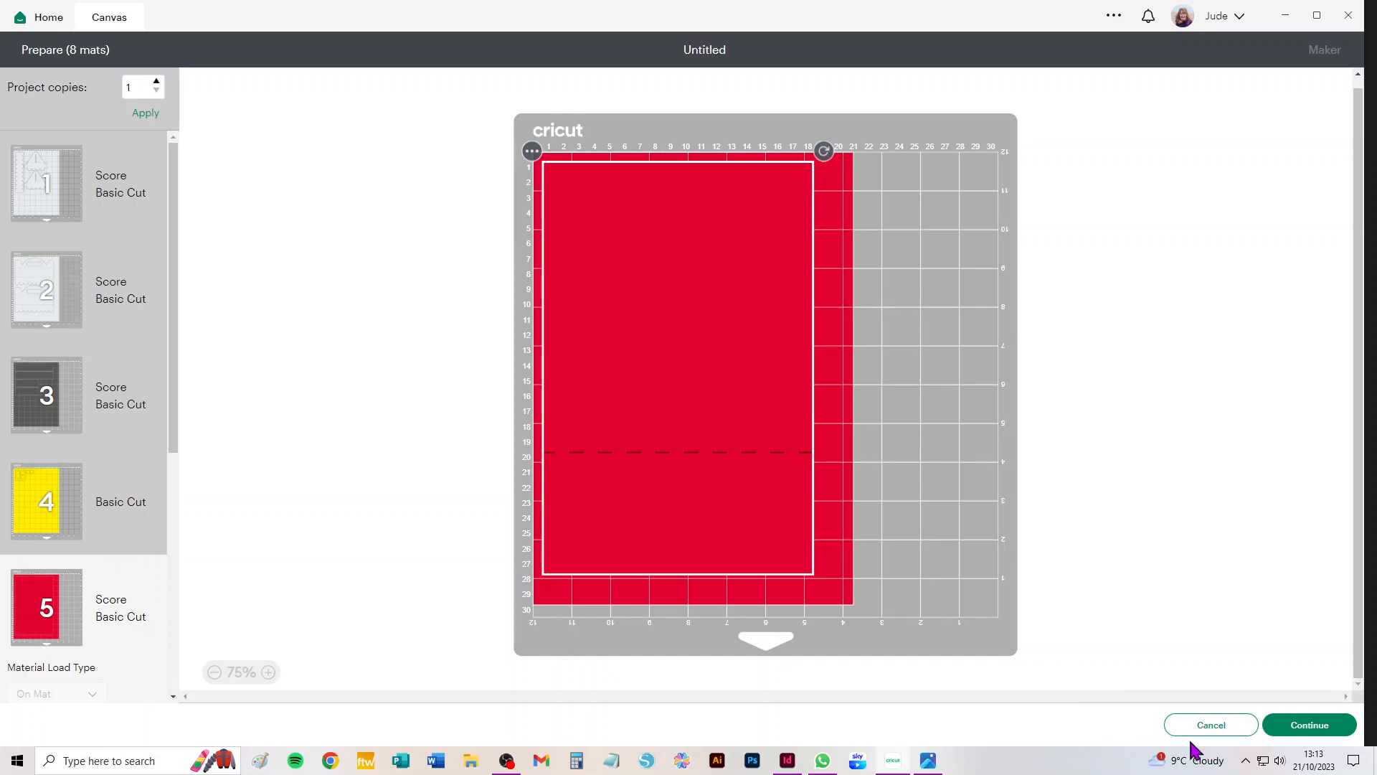
{"action": "left_click", "coordinate": [70, 189]}
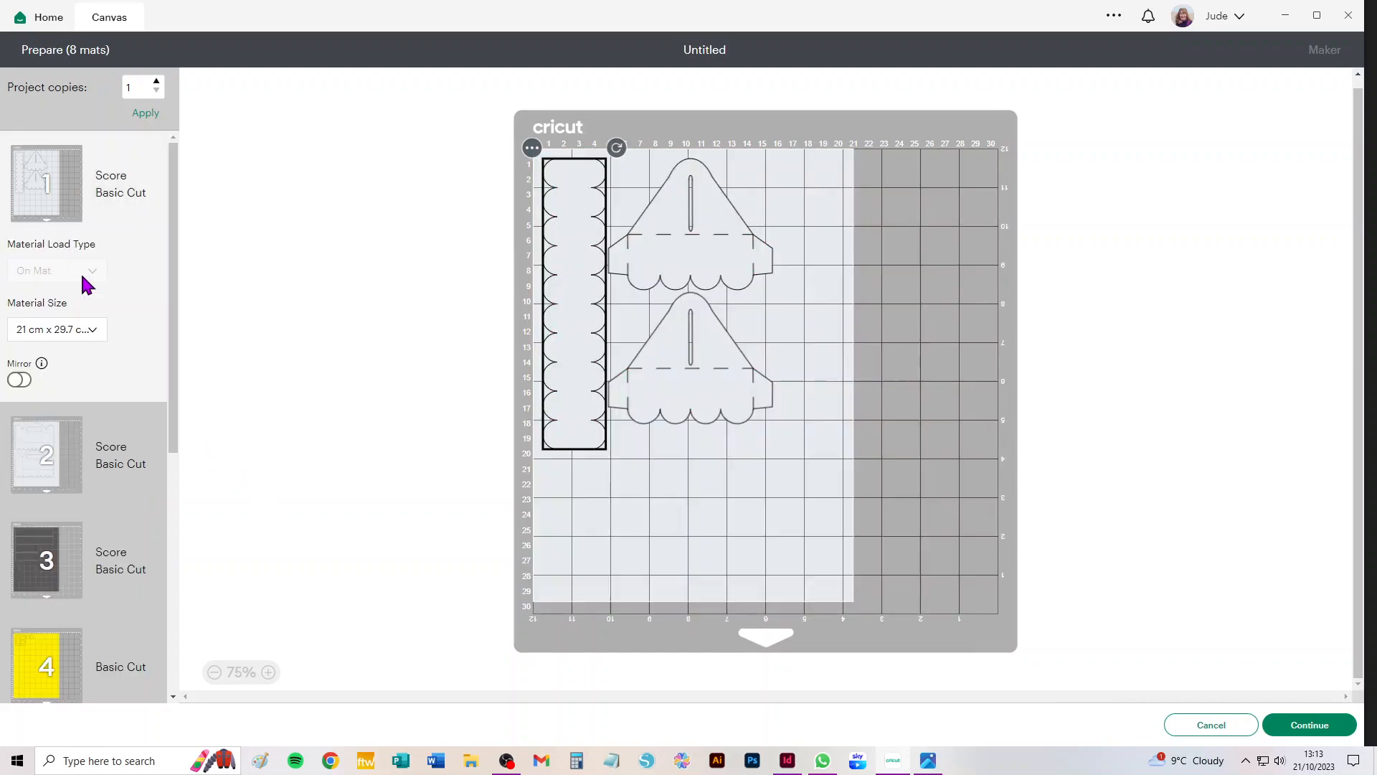
{"action": "left_click", "coordinate": [69, 344]}
{"action": "left_click", "coordinate": [75, 524]}
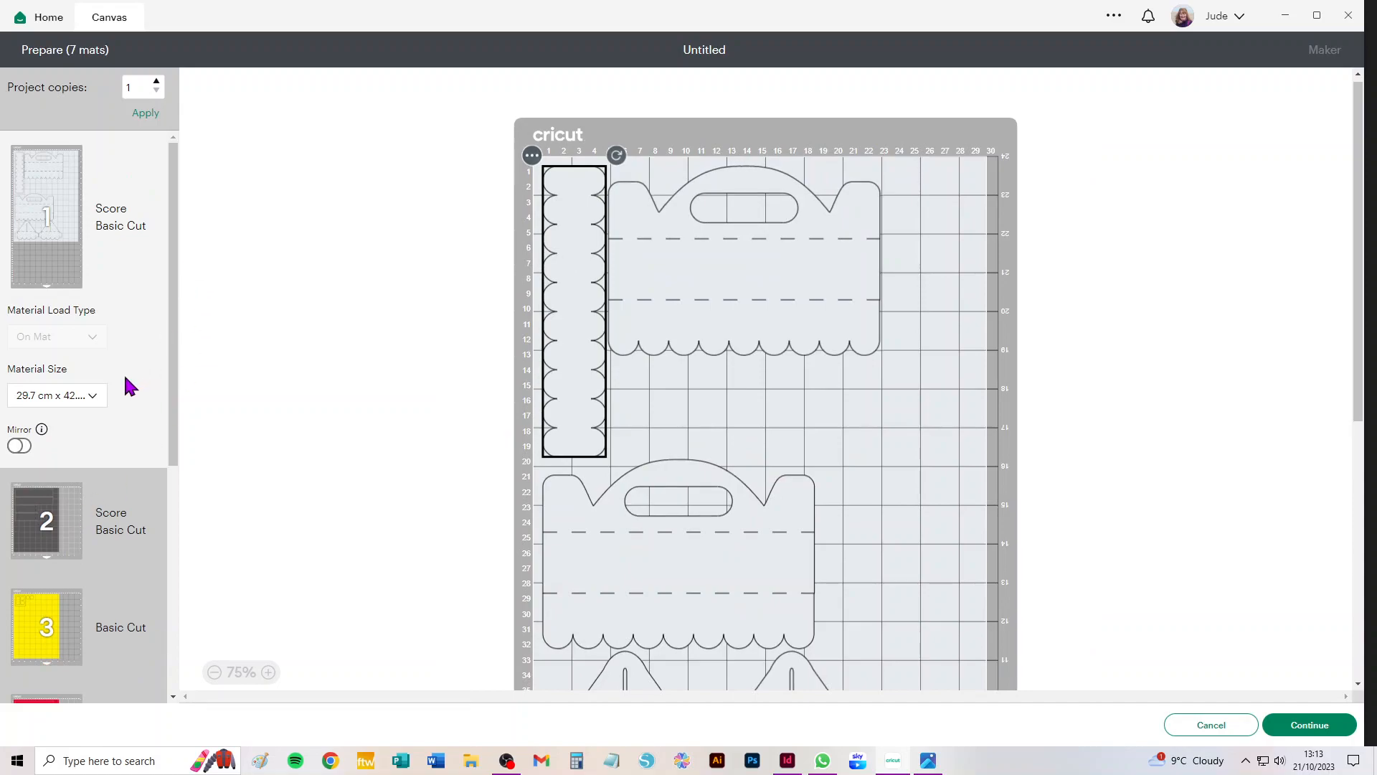
{"action": "scroll", "coordinate": [141, 501], "scroll_direction": "down", "scroll_amount": 2}
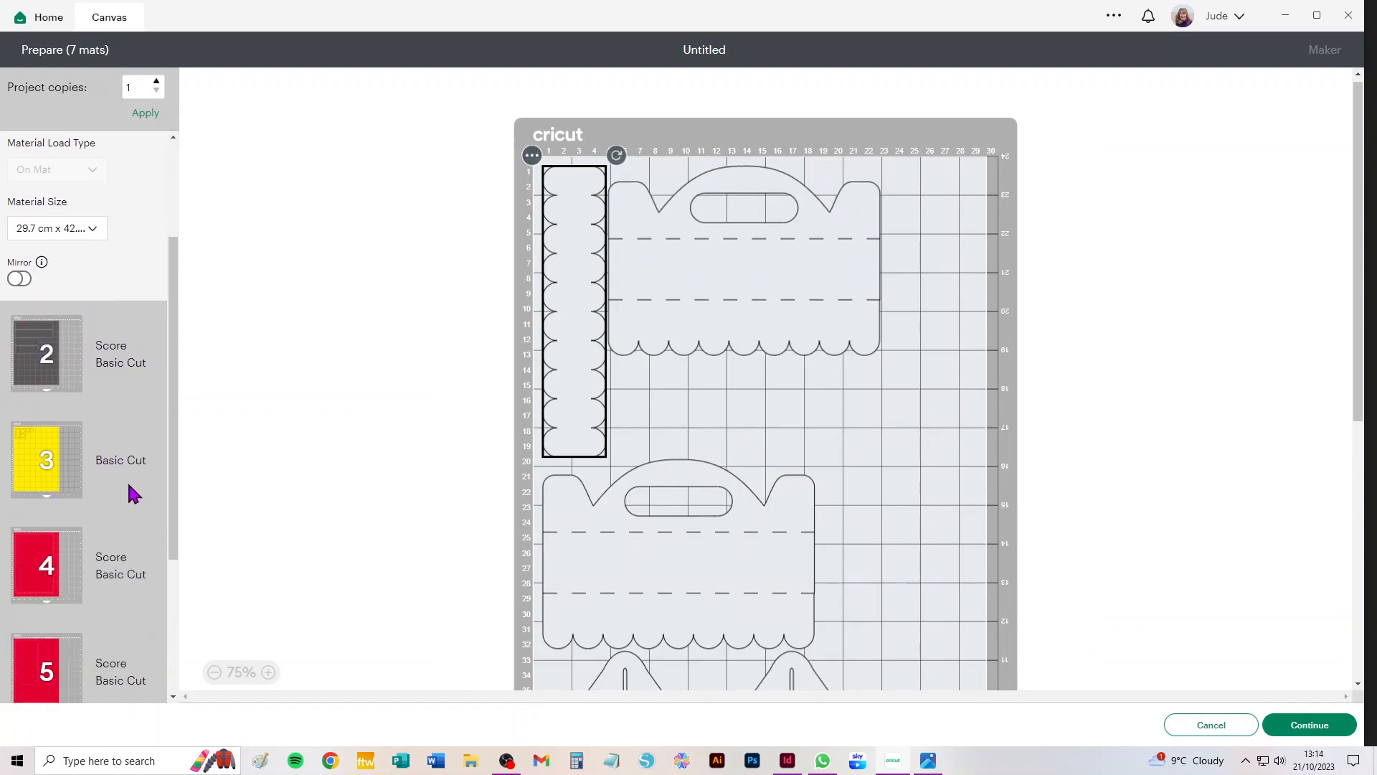
{"action": "scroll", "coordinate": [120, 459], "scroll_direction": "down", "scroll_amount": 2}
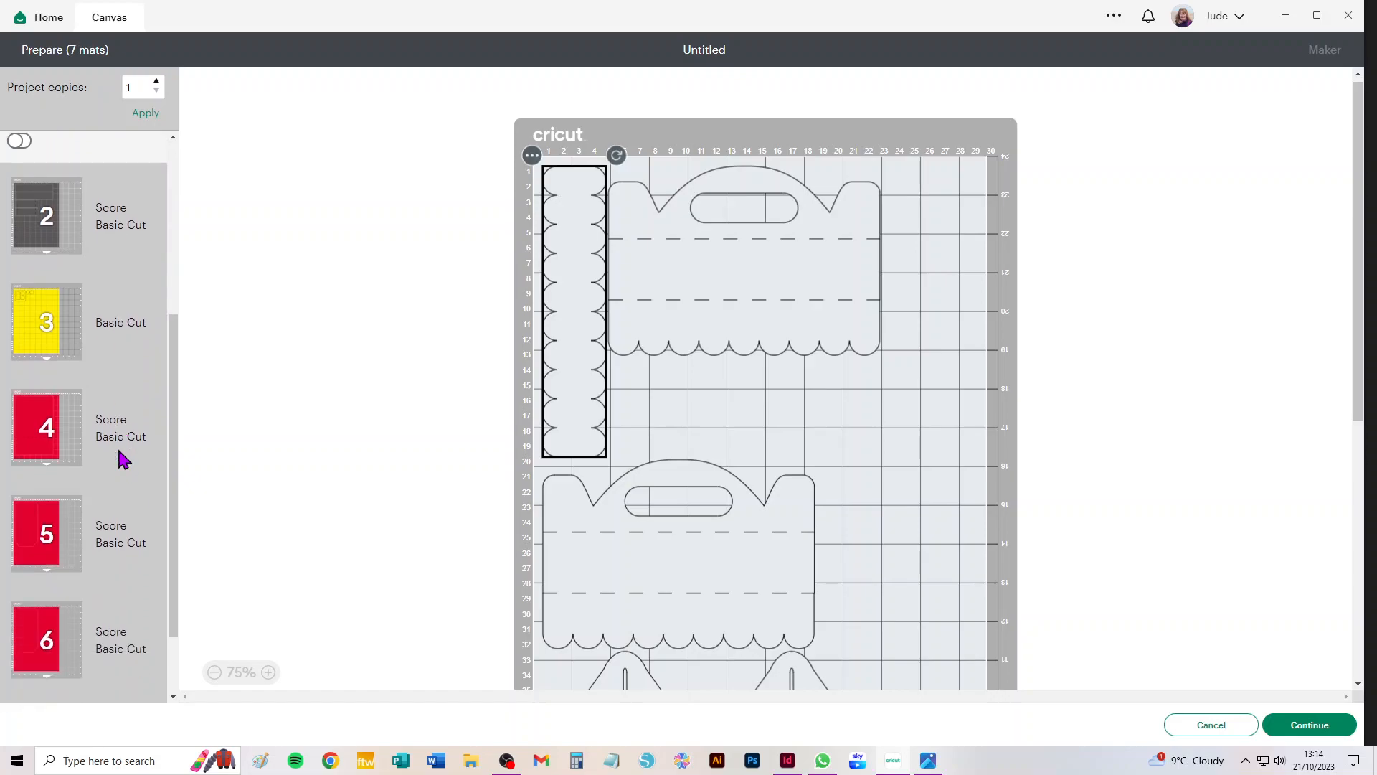
{"action": "left_click", "coordinate": [48, 399]}
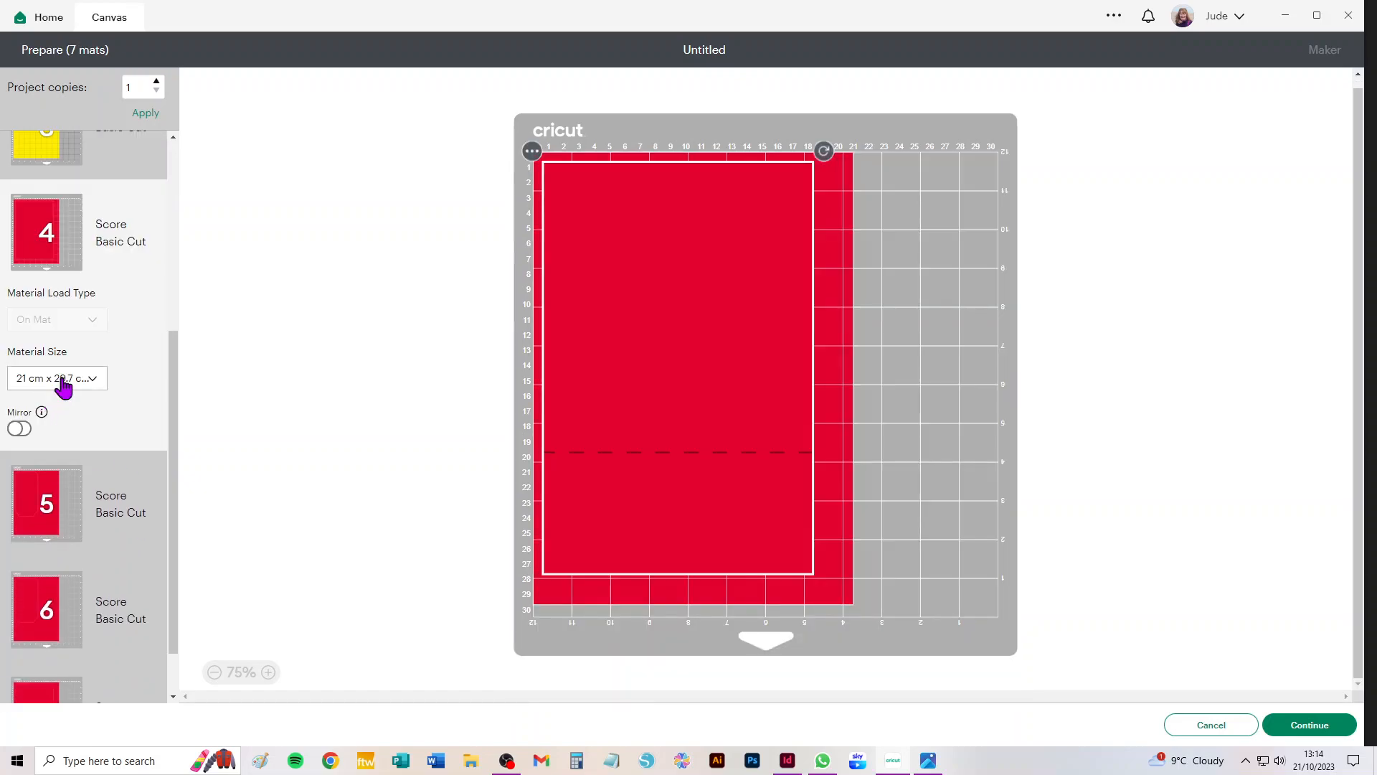
{"action": "left_click", "coordinate": [62, 380]}
{"action": "left_click", "coordinate": [74, 497]}
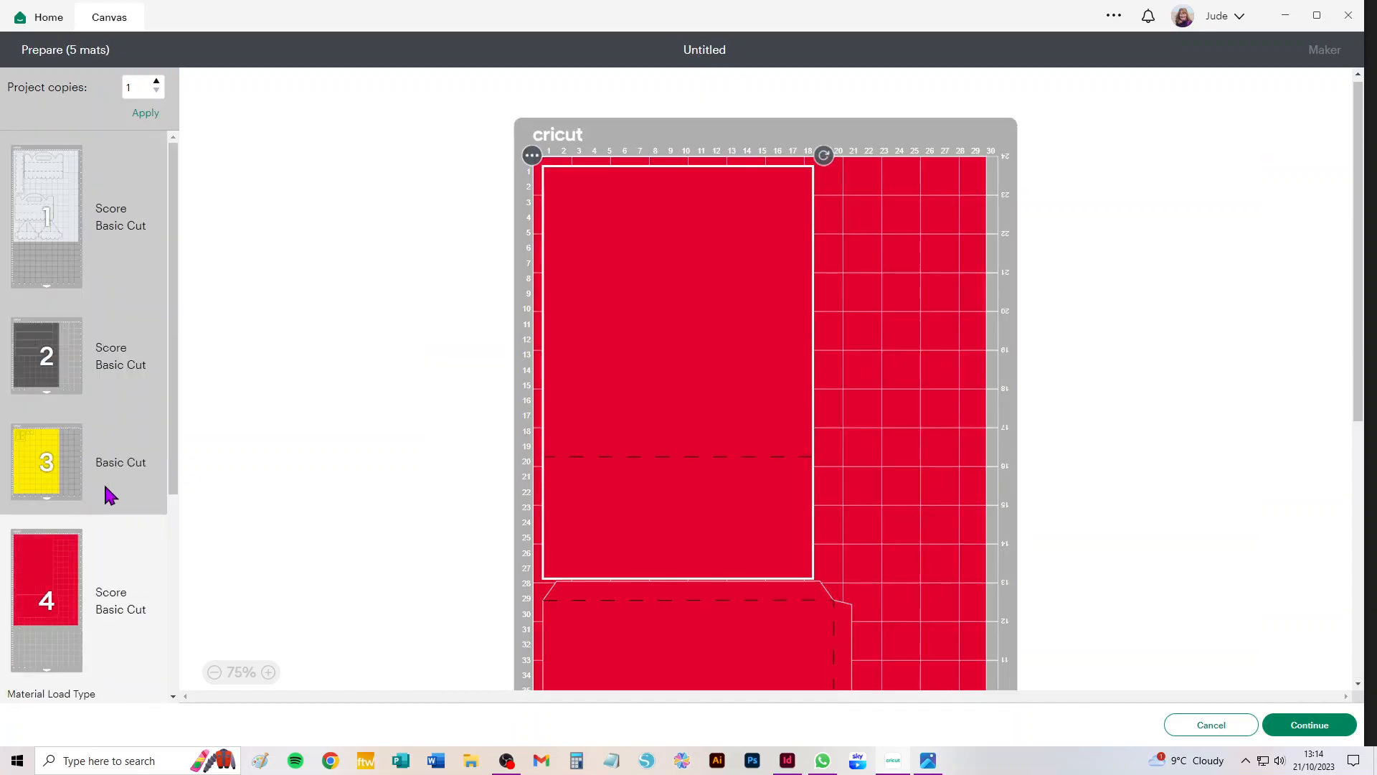
- Change the material size of the white mat and the first red mat to 27.9 cm x 43.2 cm (Tabloid)
{"action": "scroll", "coordinate": [105, 492], "scroll_direction": "down", "scroll_amount": 4}
{"action": "scroll", "coordinate": [101, 580], "scroll_direction": "up", "scroll_amount": 4}
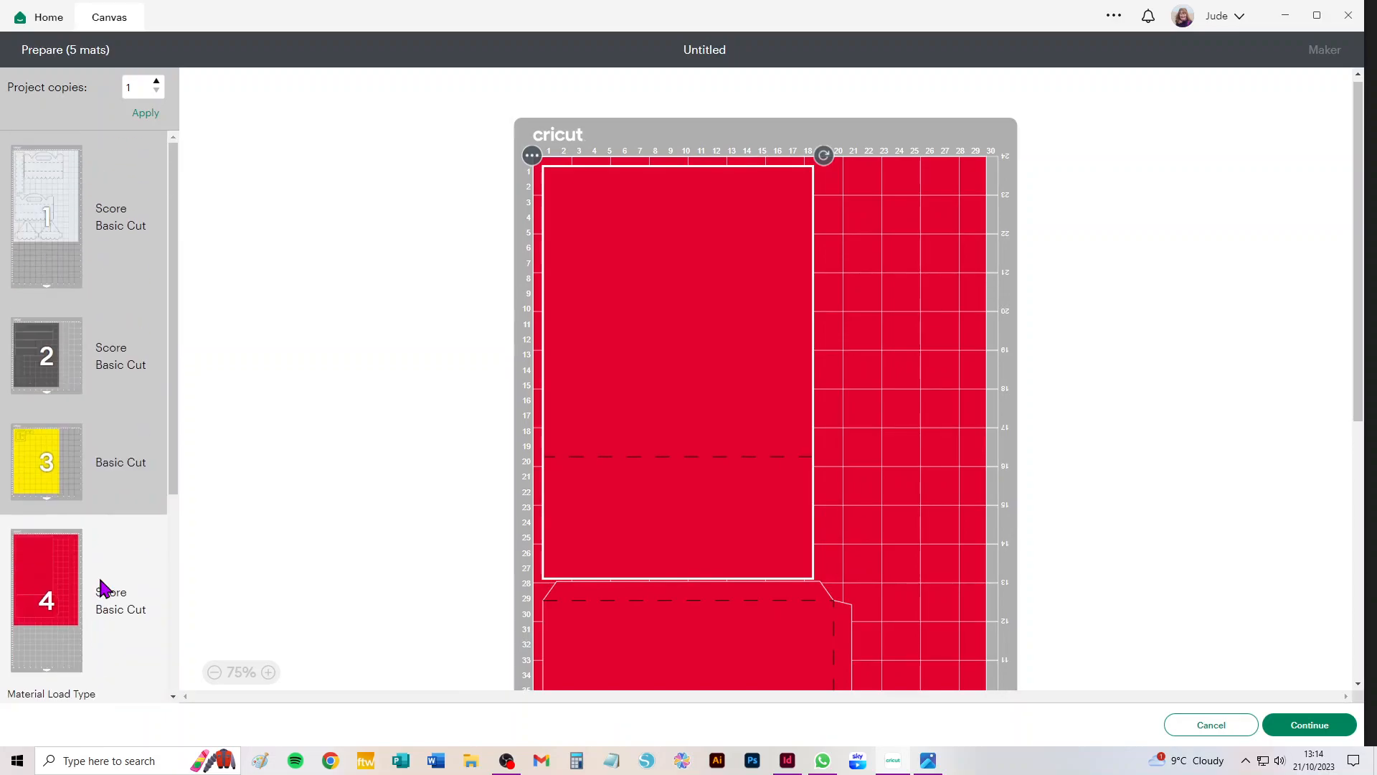
{"action": "left_click", "coordinate": [109, 203]}
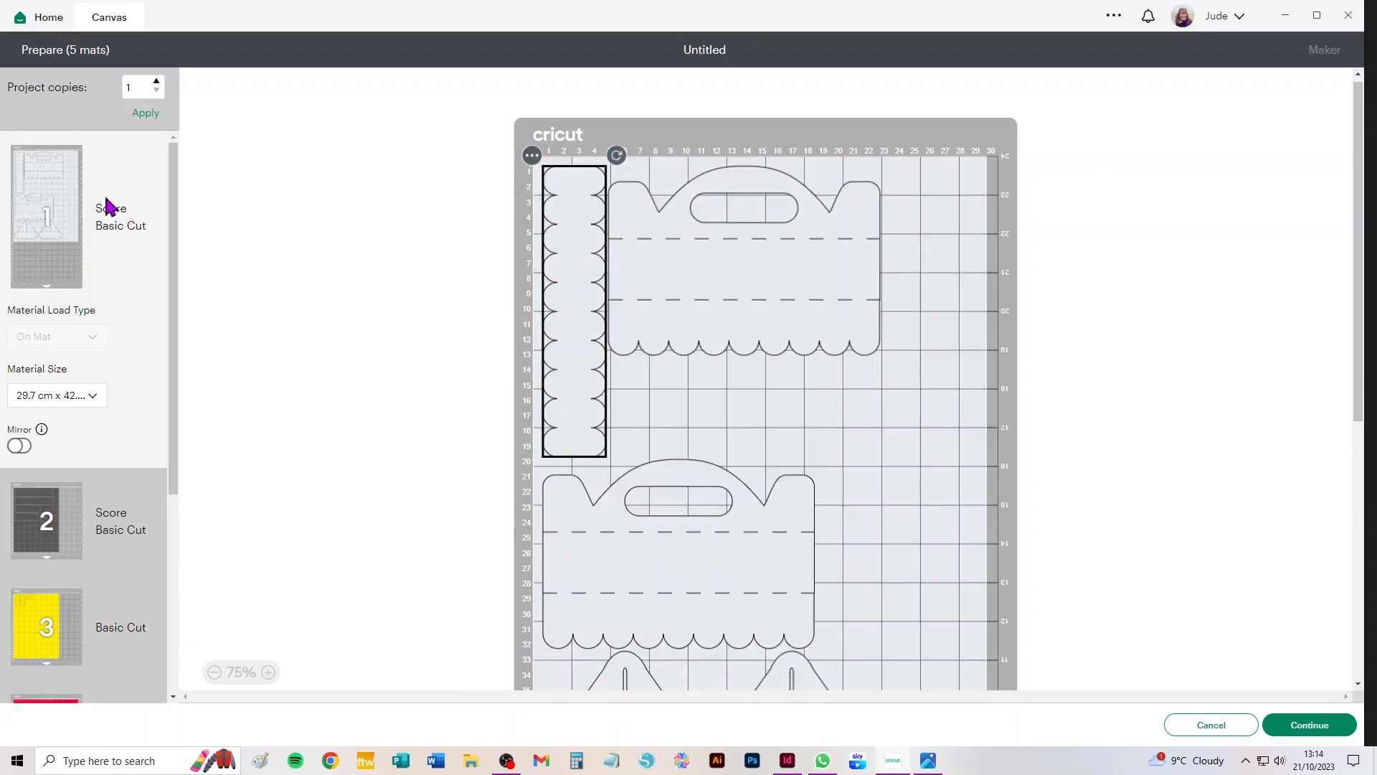
{"action": "left_click", "coordinate": [68, 399]}
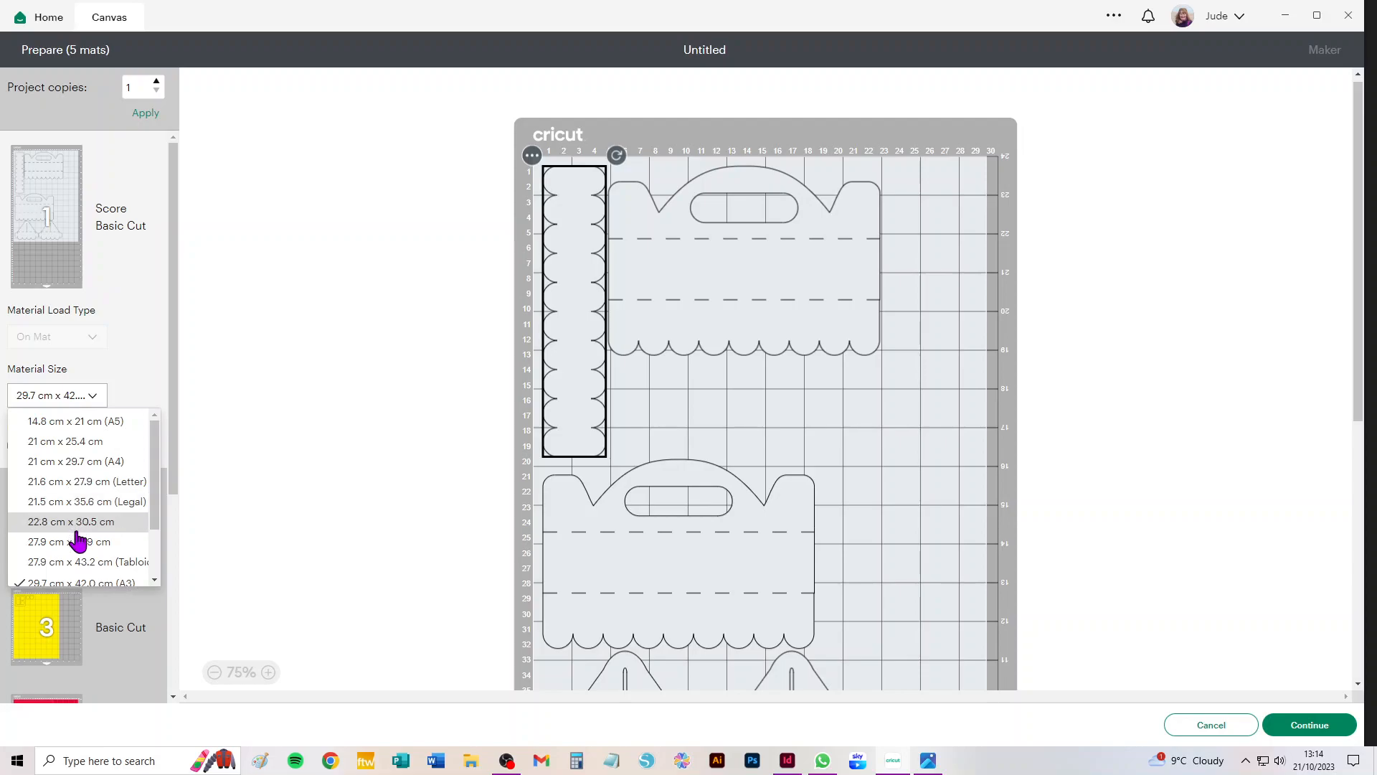
{"action": "left_click", "coordinate": [79, 562]}
{"action": "scroll", "coordinate": [114, 430], "scroll_direction": "down", "scroll_amount": 5}
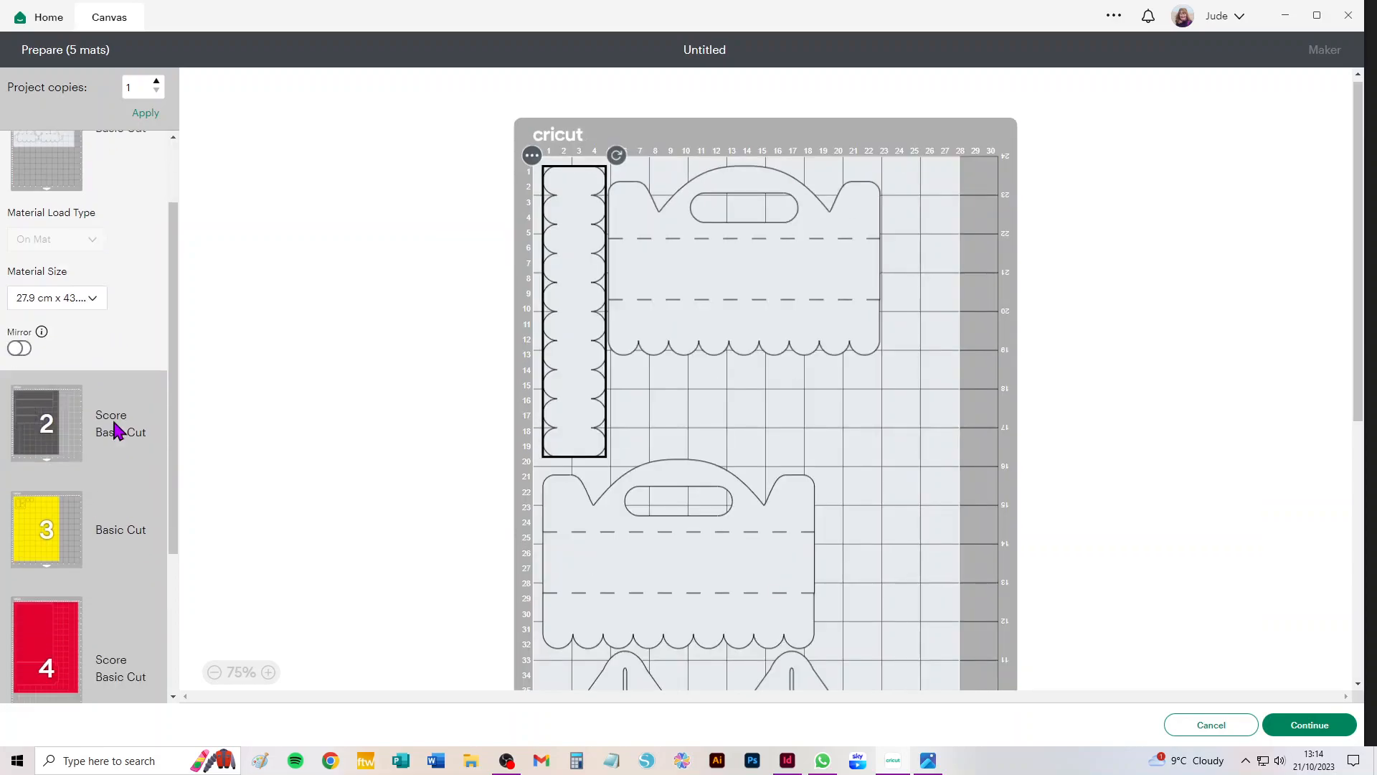
{"action": "left_click", "coordinate": [46, 429]}
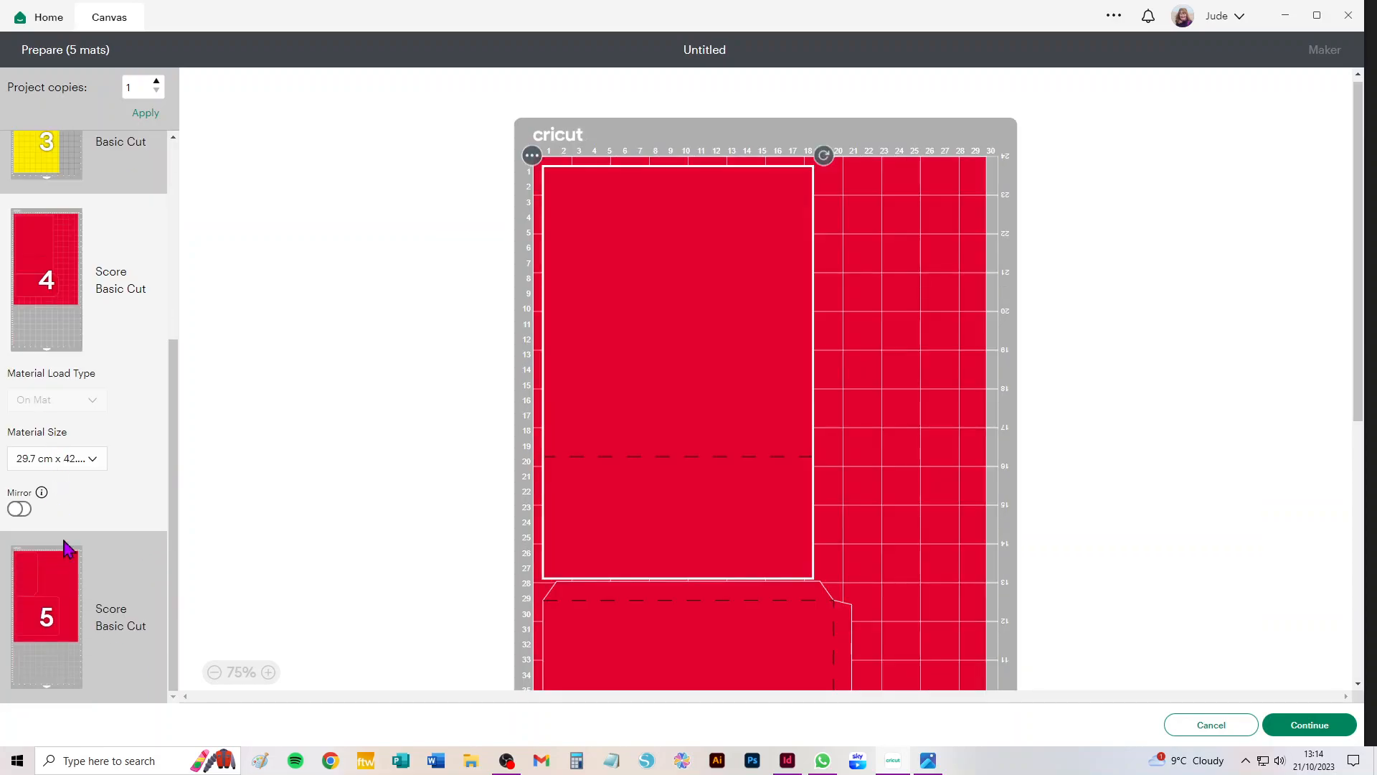
{"action": "left_click", "coordinate": [62, 456]}
{"action": "left_click", "coordinate": [77, 563]}
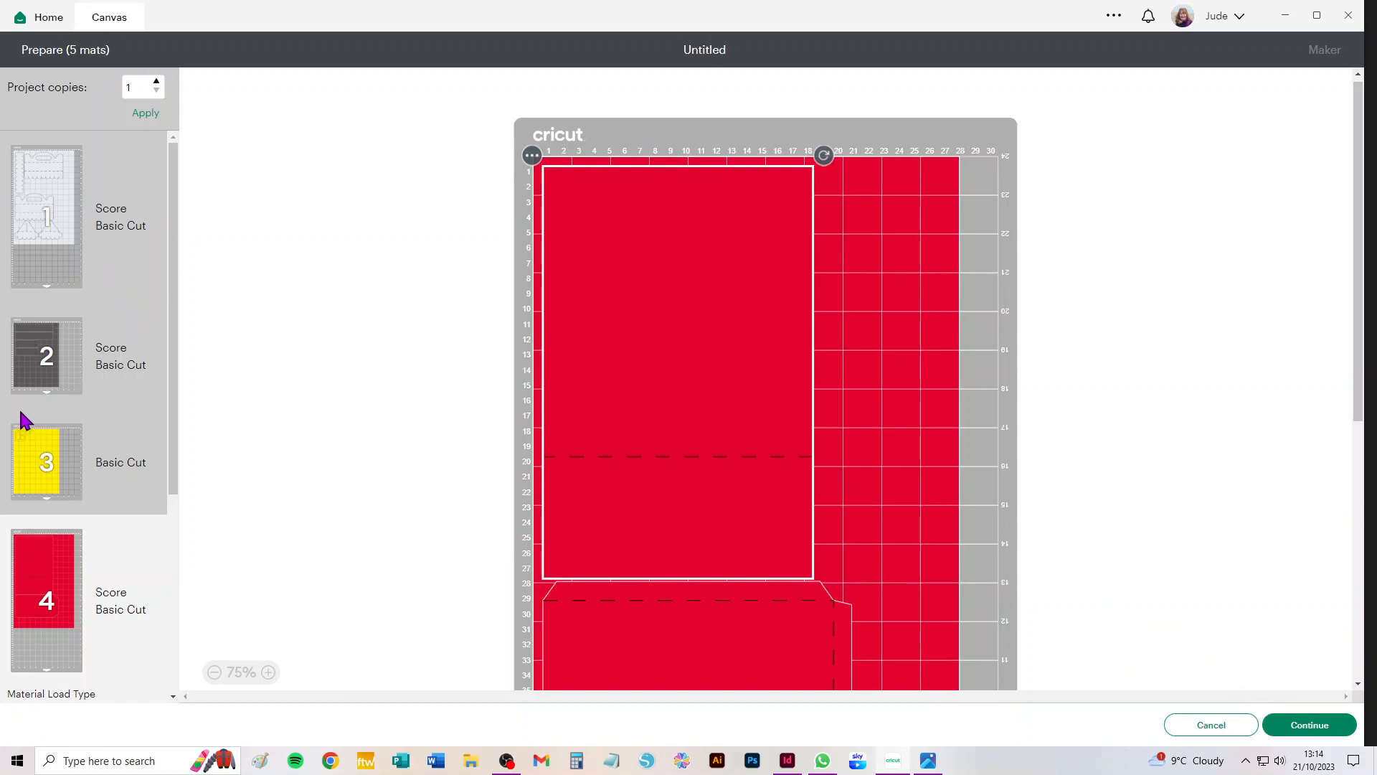
- Change the white mat's material size to 21.6 cm x 27.9 cm (Letter)
{"action": "left_click", "coordinate": [79, 267]}
{"action": "left_click", "coordinate": [74, 402]}
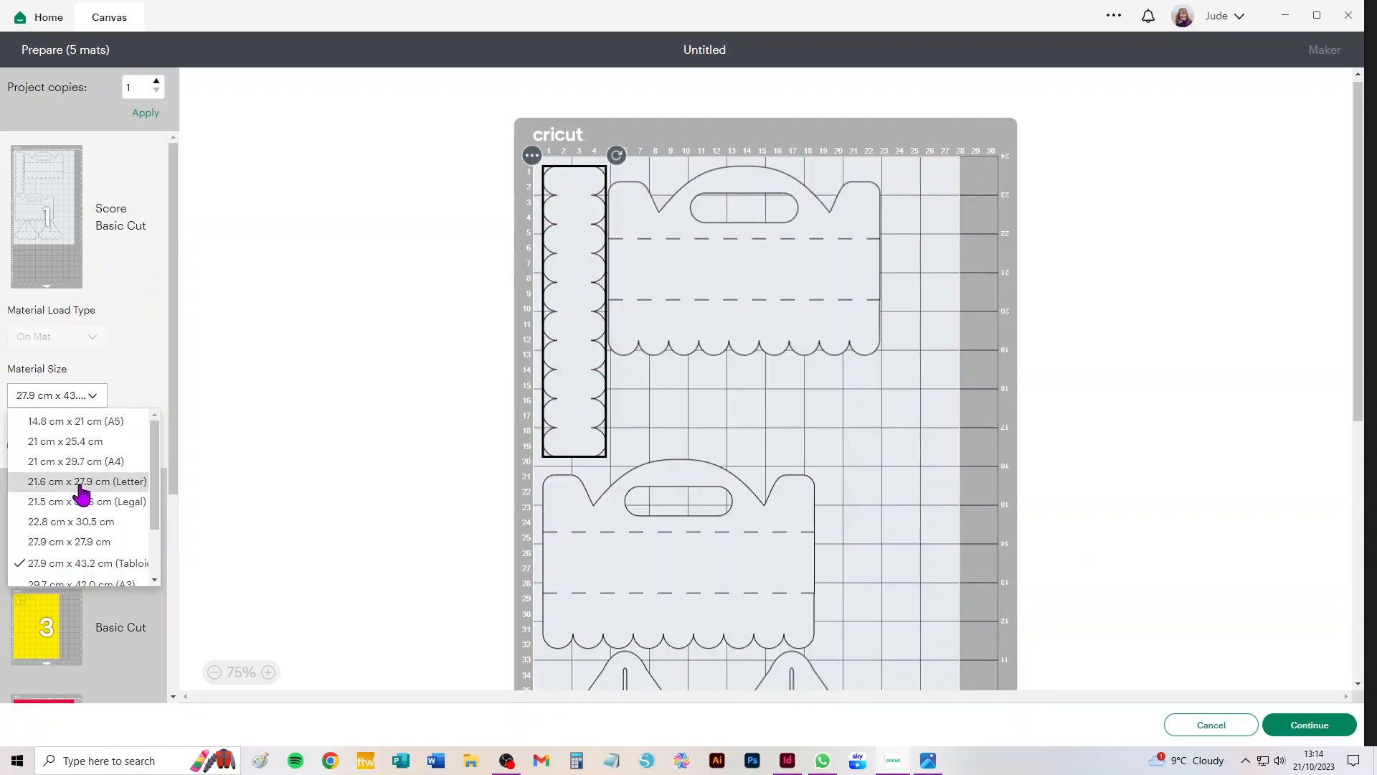
{"action": "scroll", "coordinate": [81, 487], "scroll_direction": "down", "scroll_amount": 2}
{"action": "left_click", "coordinate": [75, 417]}
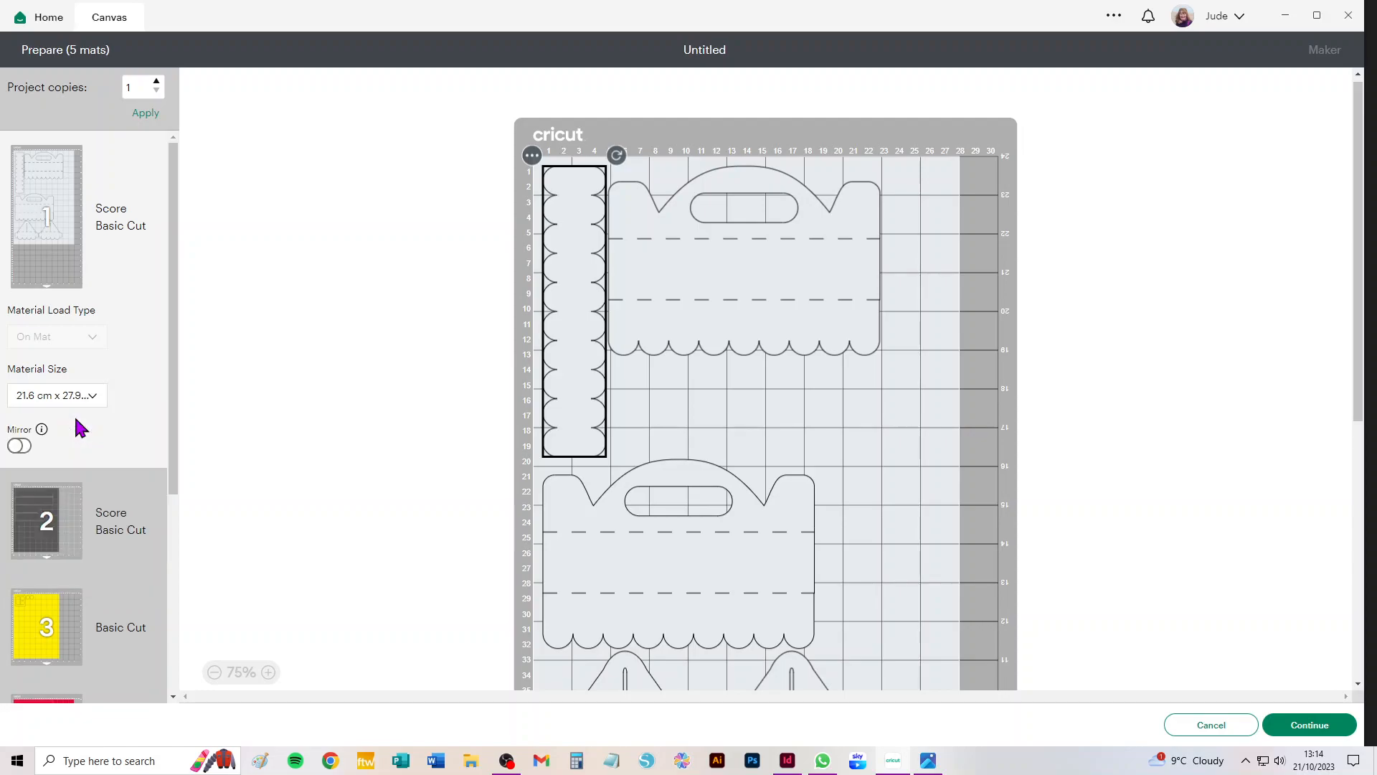
- Check which material sizes are offered for the first red mat, and cancel the mat preparation to return to the canvas
{"action": "scroll", "coordinate": [117, 454], "scroll_direction": "down", "scroll_amount": 5}
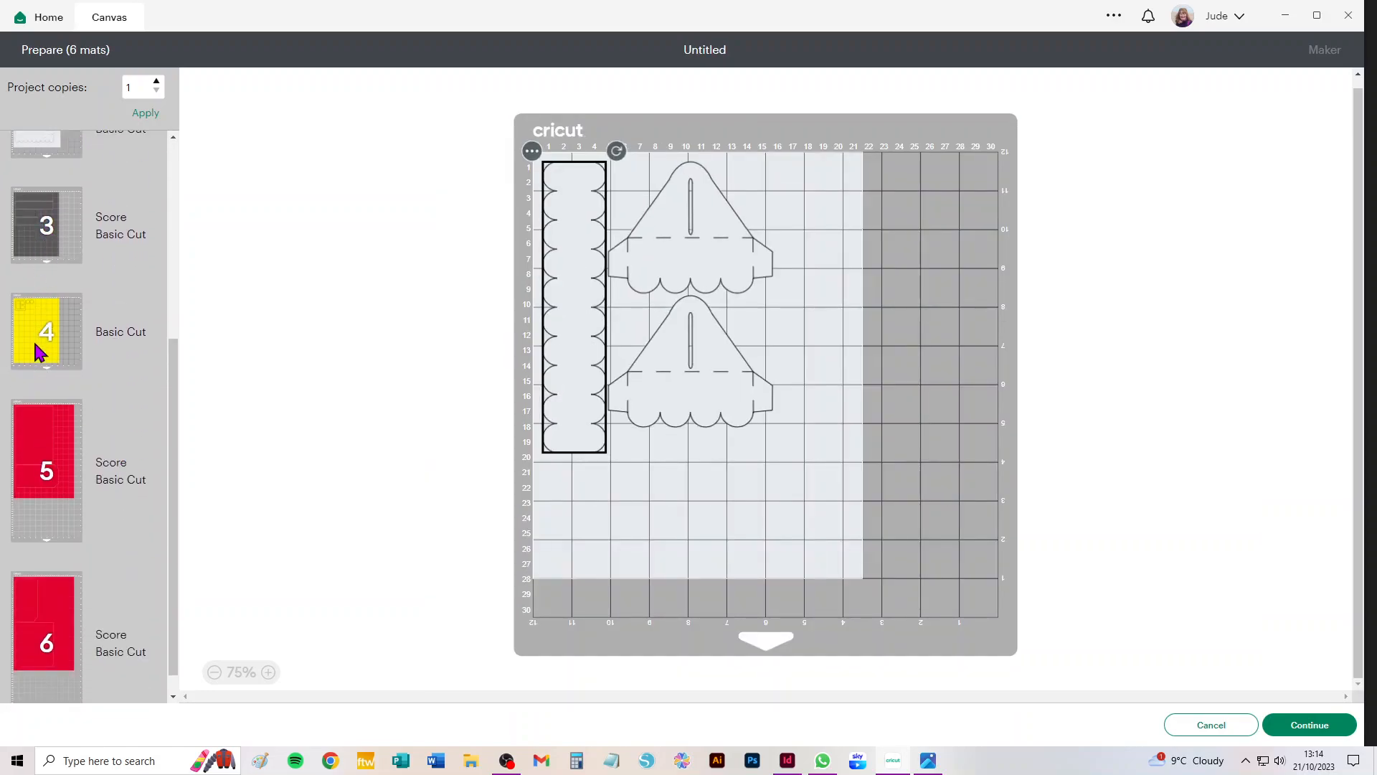
{"action": "left_click", "coordinate": [39, 448]}
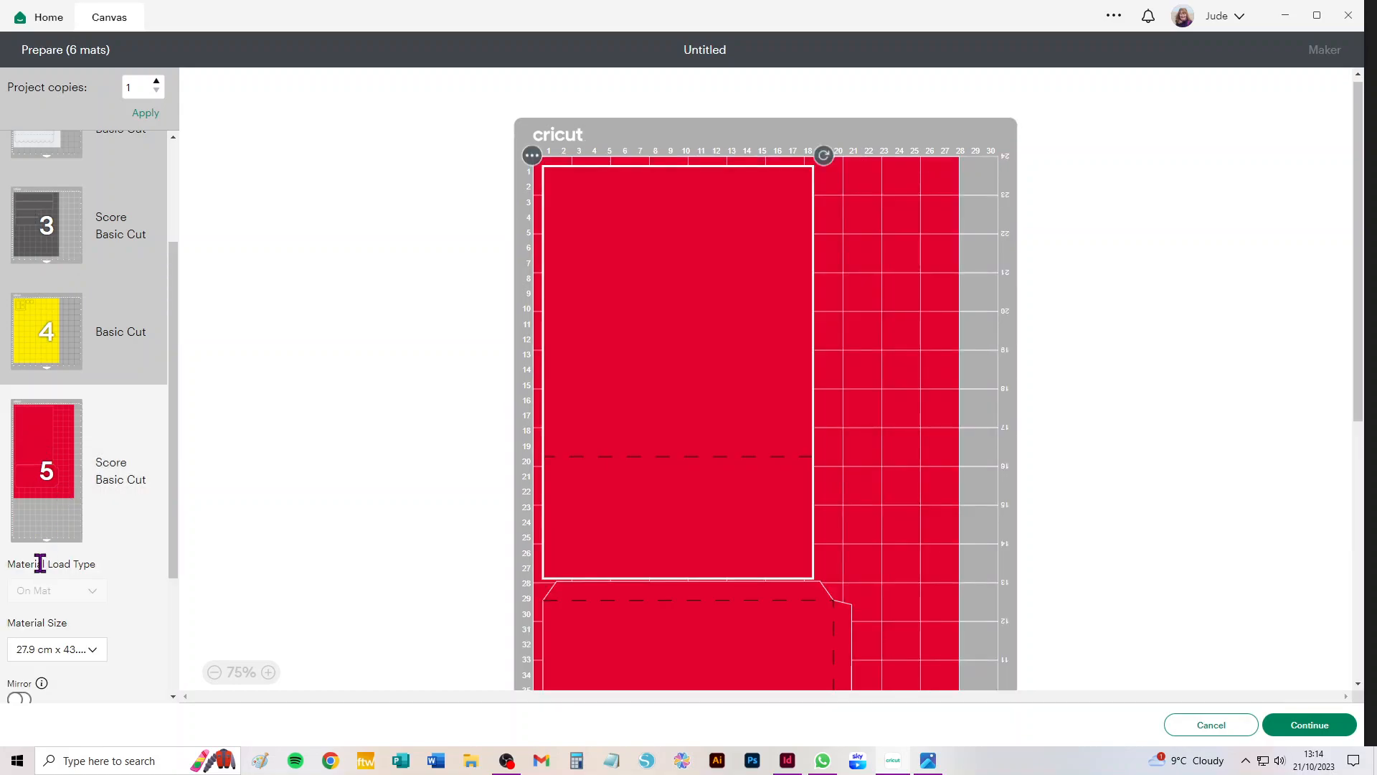
{"action": "left_click", "coordinate": [62, 651]}
{"action": "scroll", "coordinate": [72, 653], "scroll_direction": "down", "scroll_amount": 3}
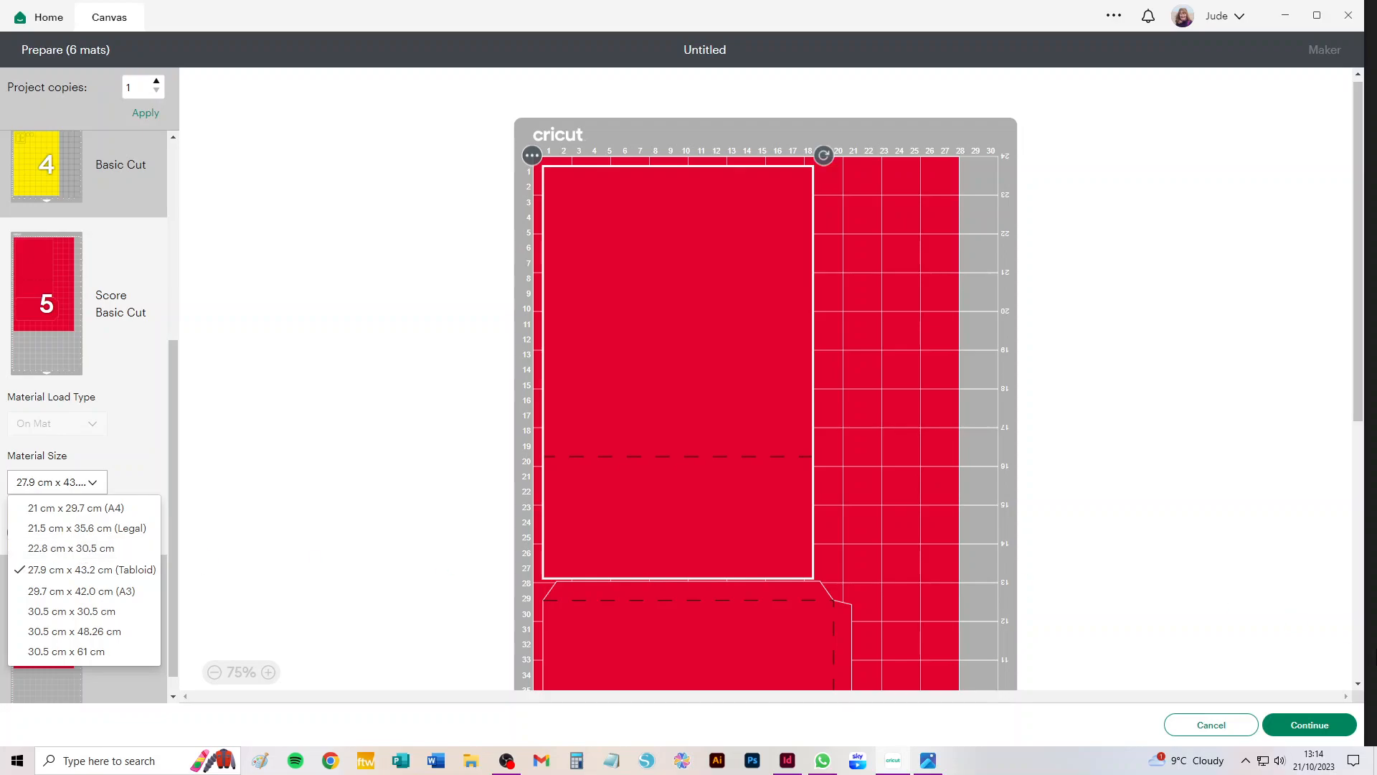
{"action": "left_click", "coordinate": [1223, 725]}
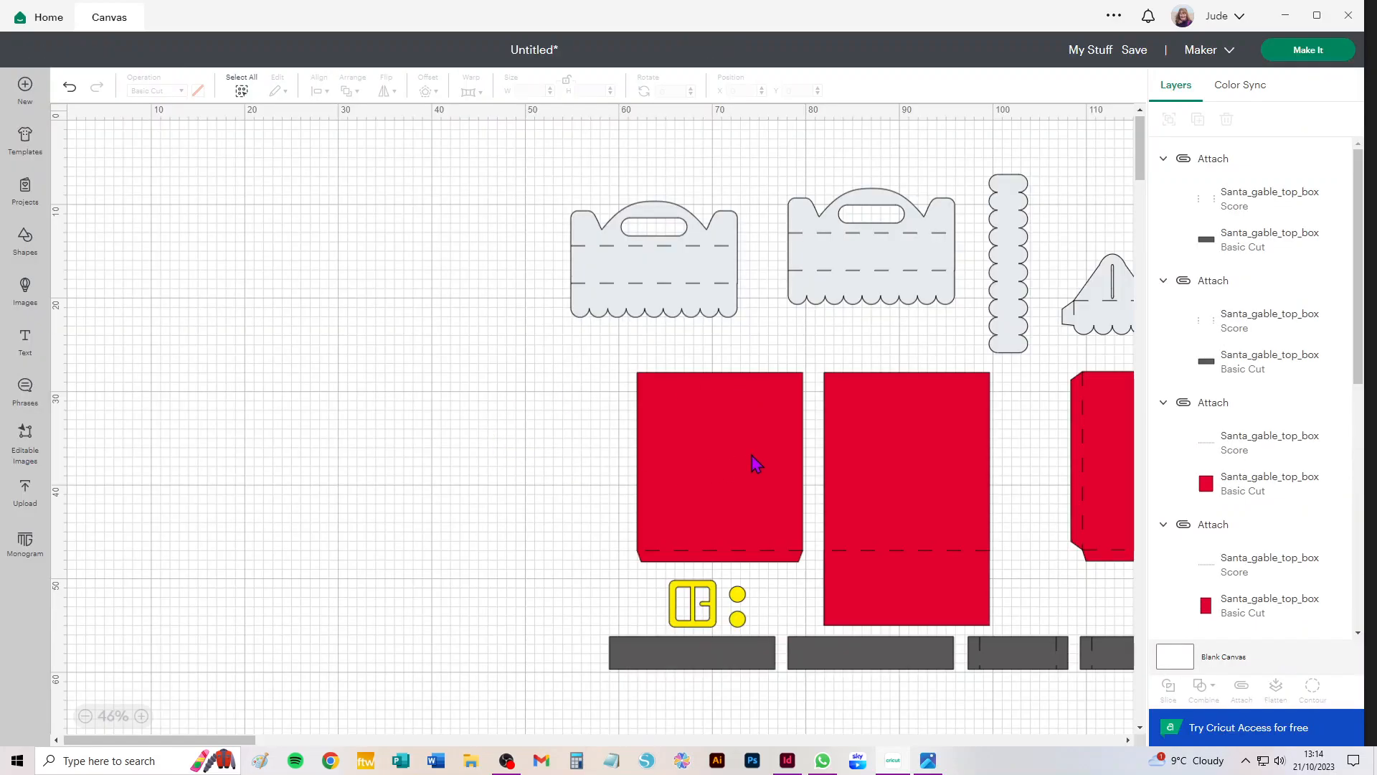
- Move the shorter red panel to about X 47, Y 26.7 cm and the taller red panel to about X 76.5, Y 25.9 cm
{"action": "left_click_drag", "start_coordinate": [757, 463], "coordinate": [627, 445]}
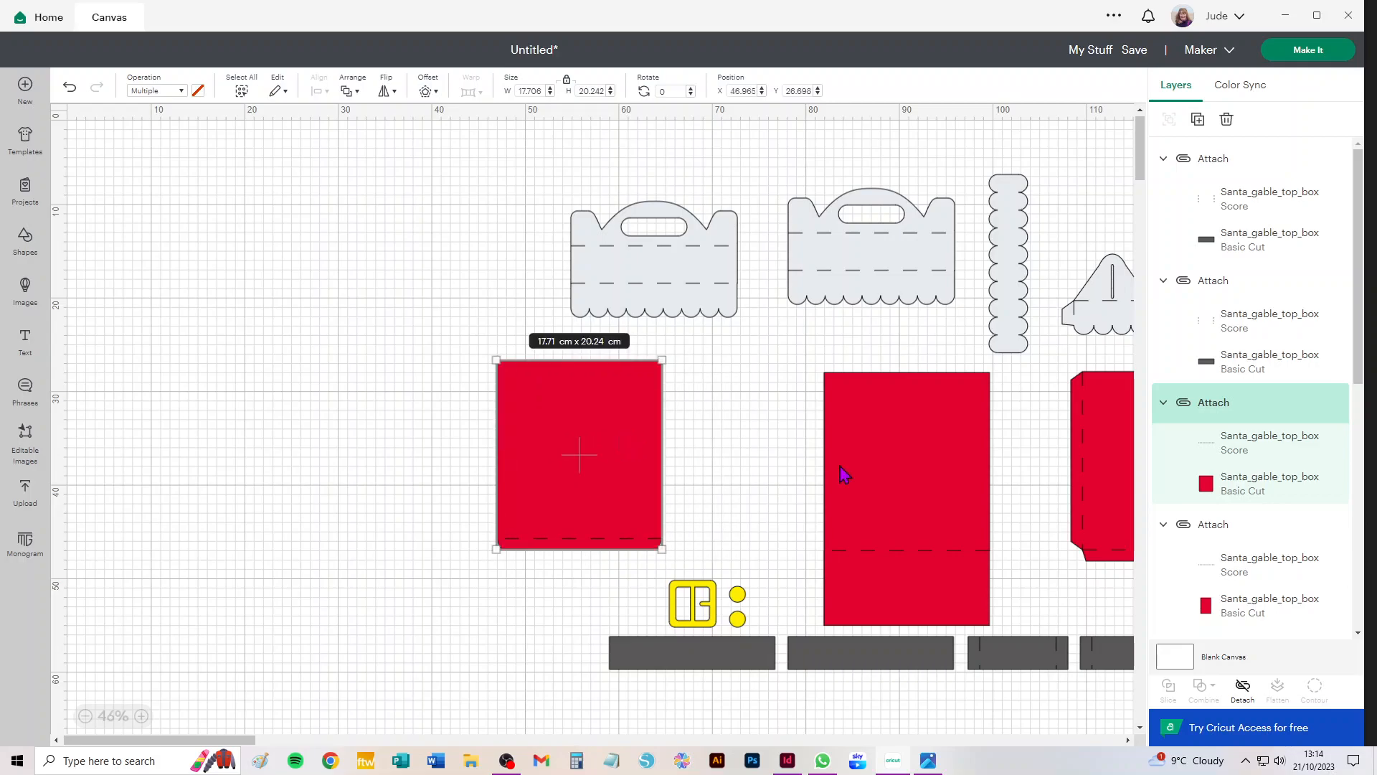
{"action": "left_click_drag", "start_coordinate": [925, 470], "coordinate": [895, 426]}
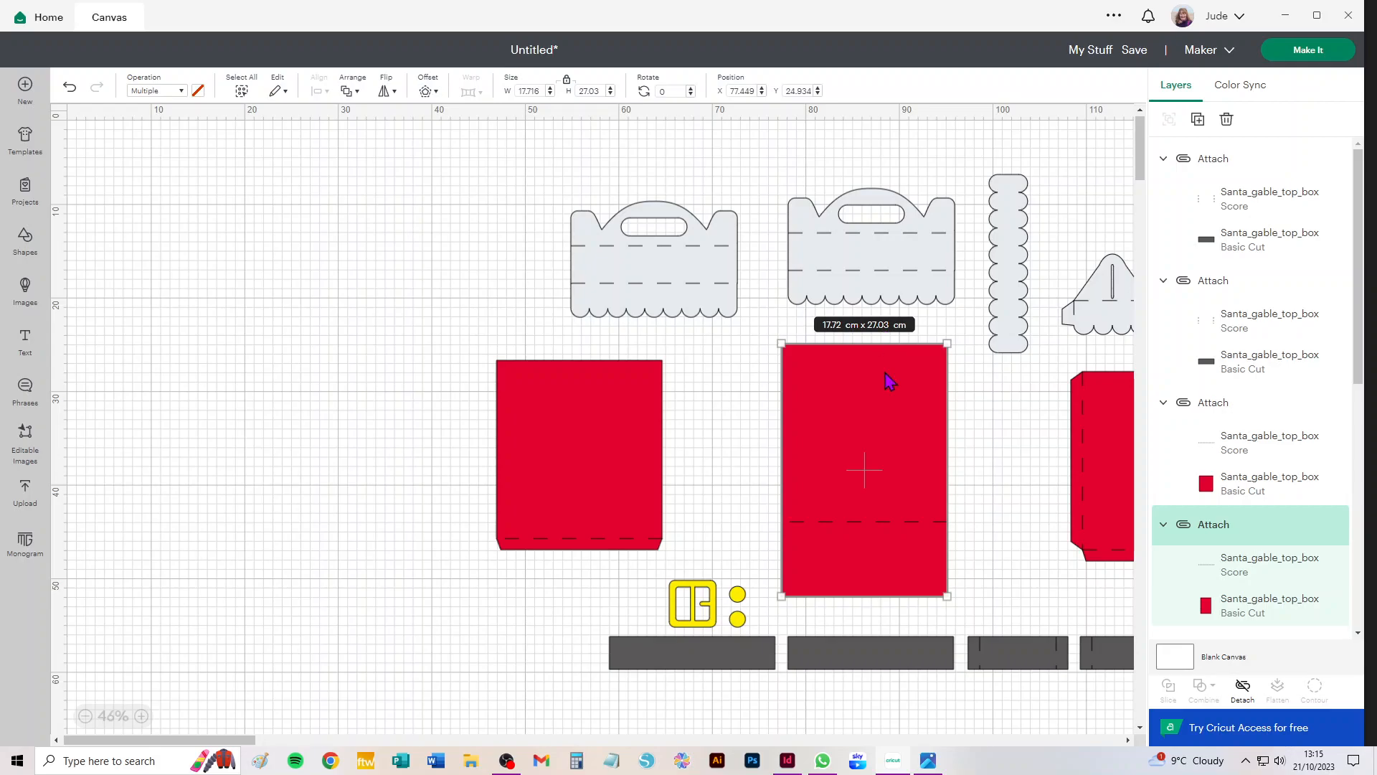
{"action": "left_click_drag", "start_coordinate": [882, 377], "coordinate": [883, 376]}
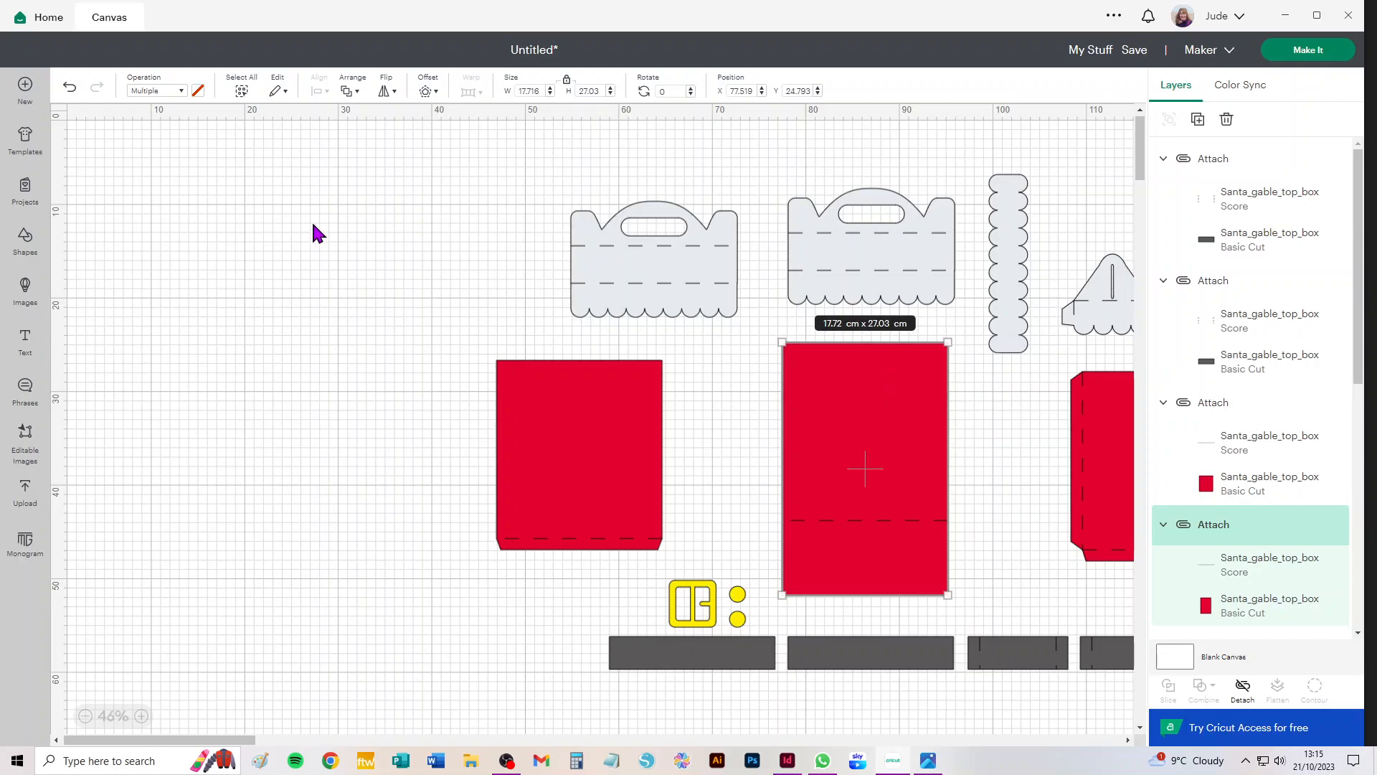
{"action": "left_click_drag", "start_coordinate": [913, 452], "coordinate": [903, 461]}
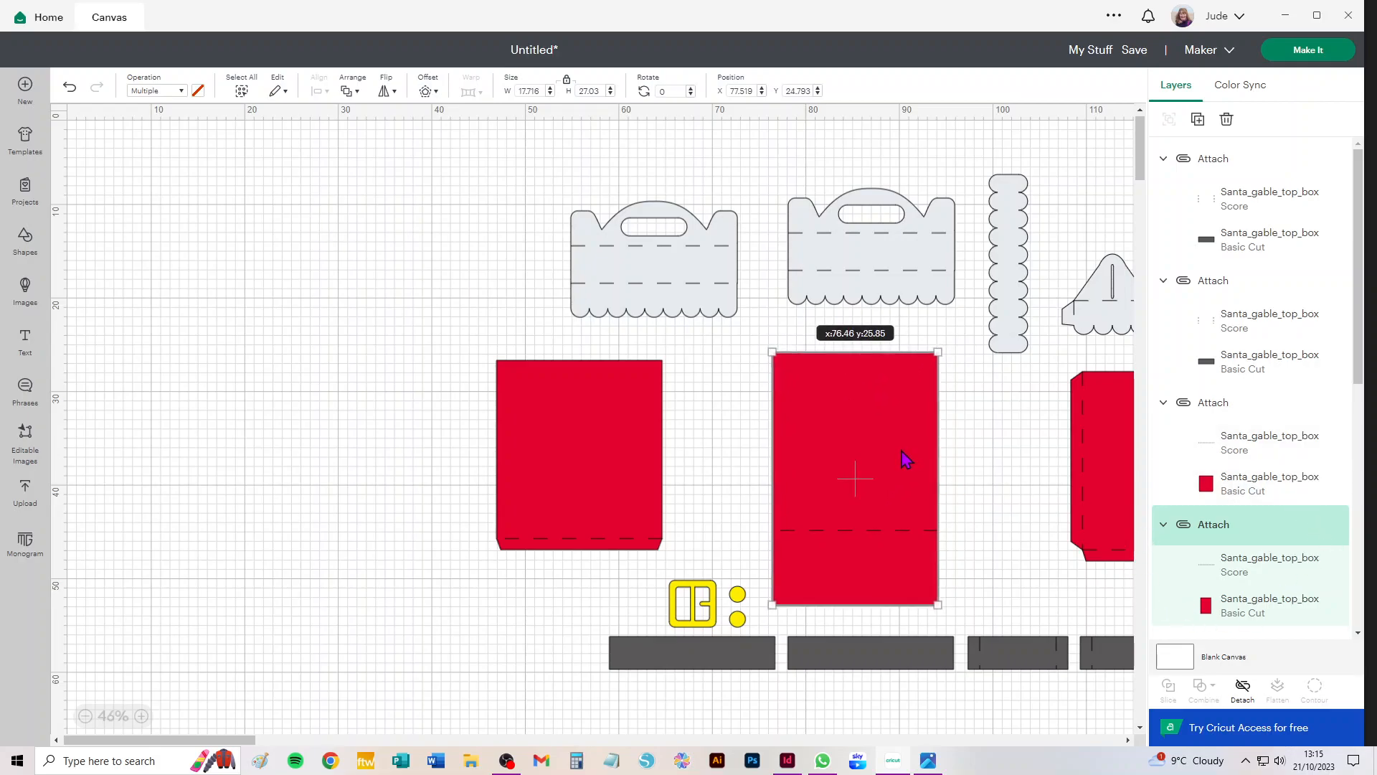
- Recolor the cut layer of the taller red panel purple, leaving its score line out of the selection
{"action": "left_click", "coordinate": [1273, 610]}
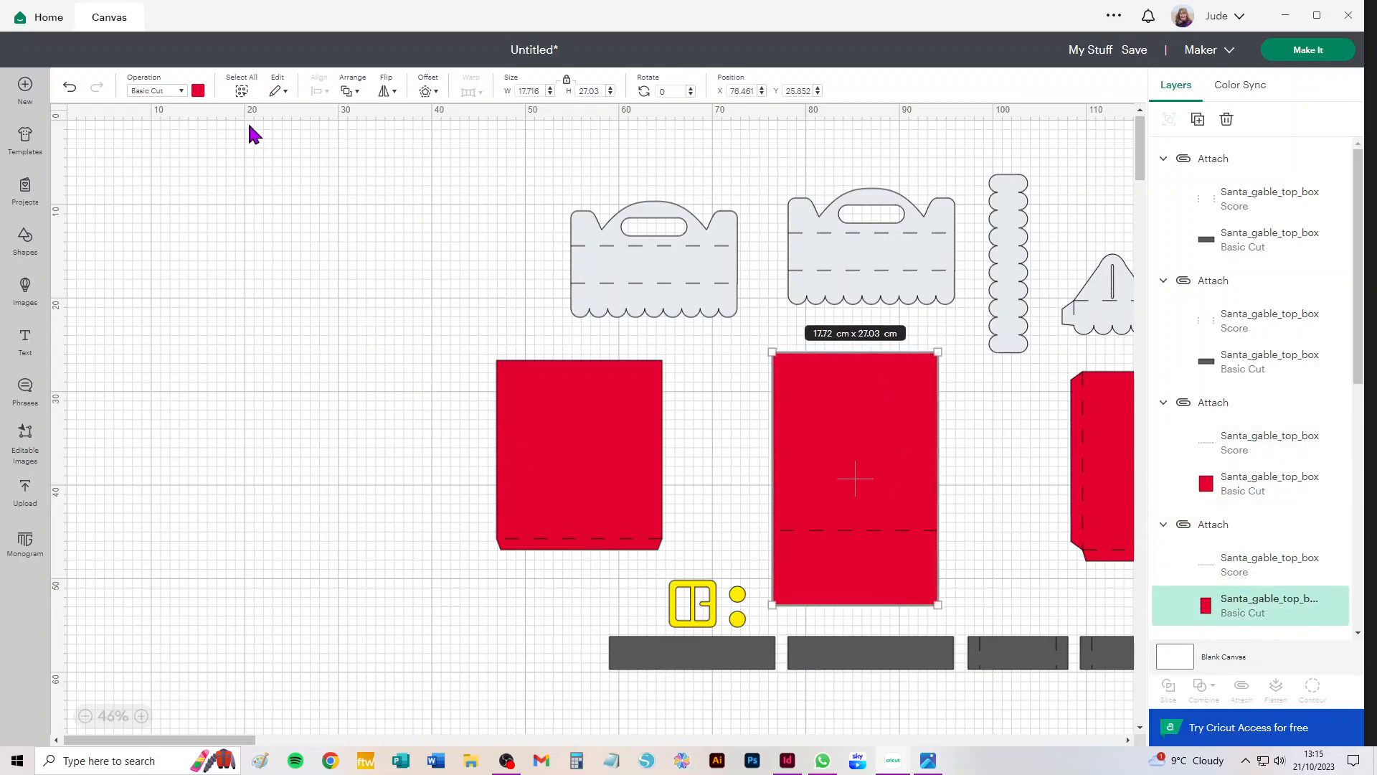
{"action": "left_click", "coordinate": [198, 90]}
{"action": "left_click", "coordinate": [231, 206]}
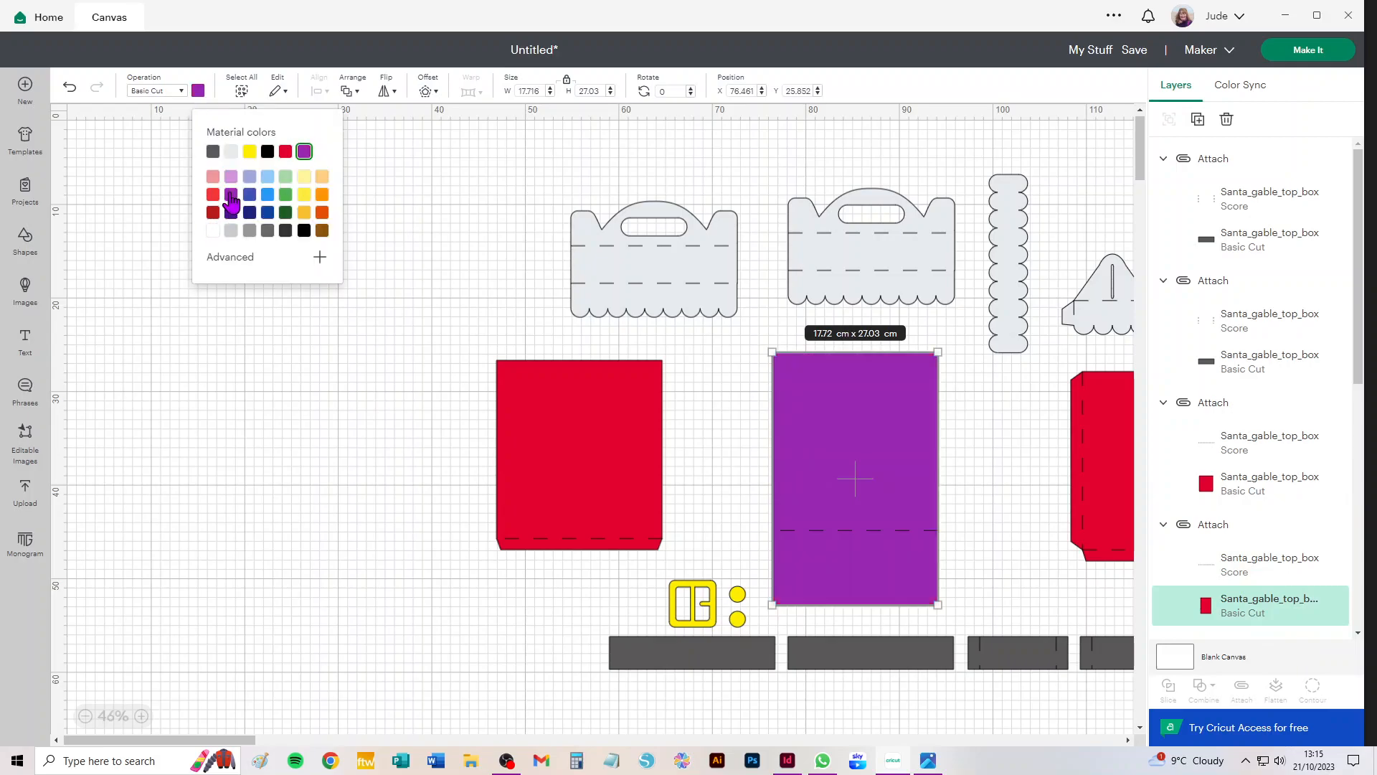
- Prepare the mats, set the purple mat's material size to the 30.5 cm square option, and cancel back to the canvas
{"action": "left_click", "coordinate": [474, 369]}
{"action": "left_click", "coordinate": [1287, 55]}
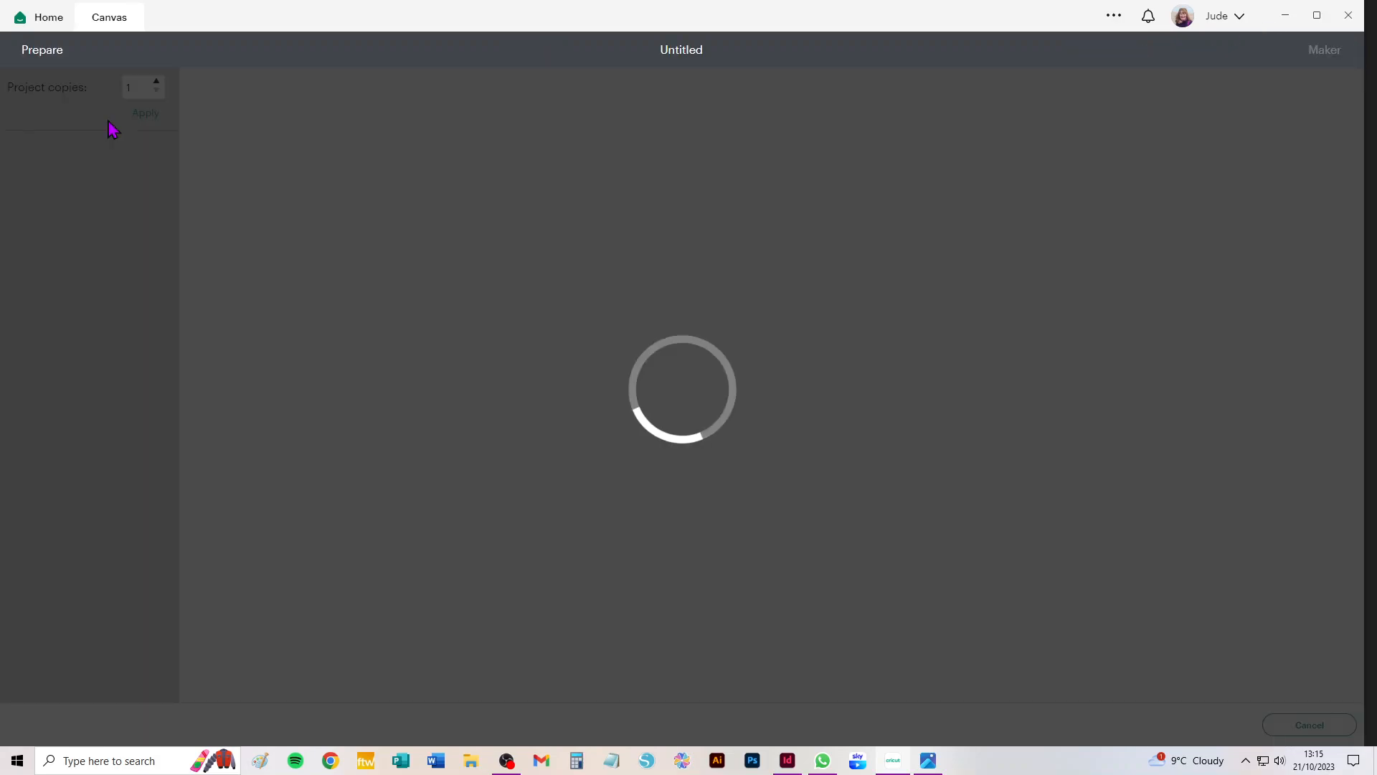
{"action": "scroll", "coordinate": [132, 381], "scroll_direction": "down", "scroll_amount": 5}
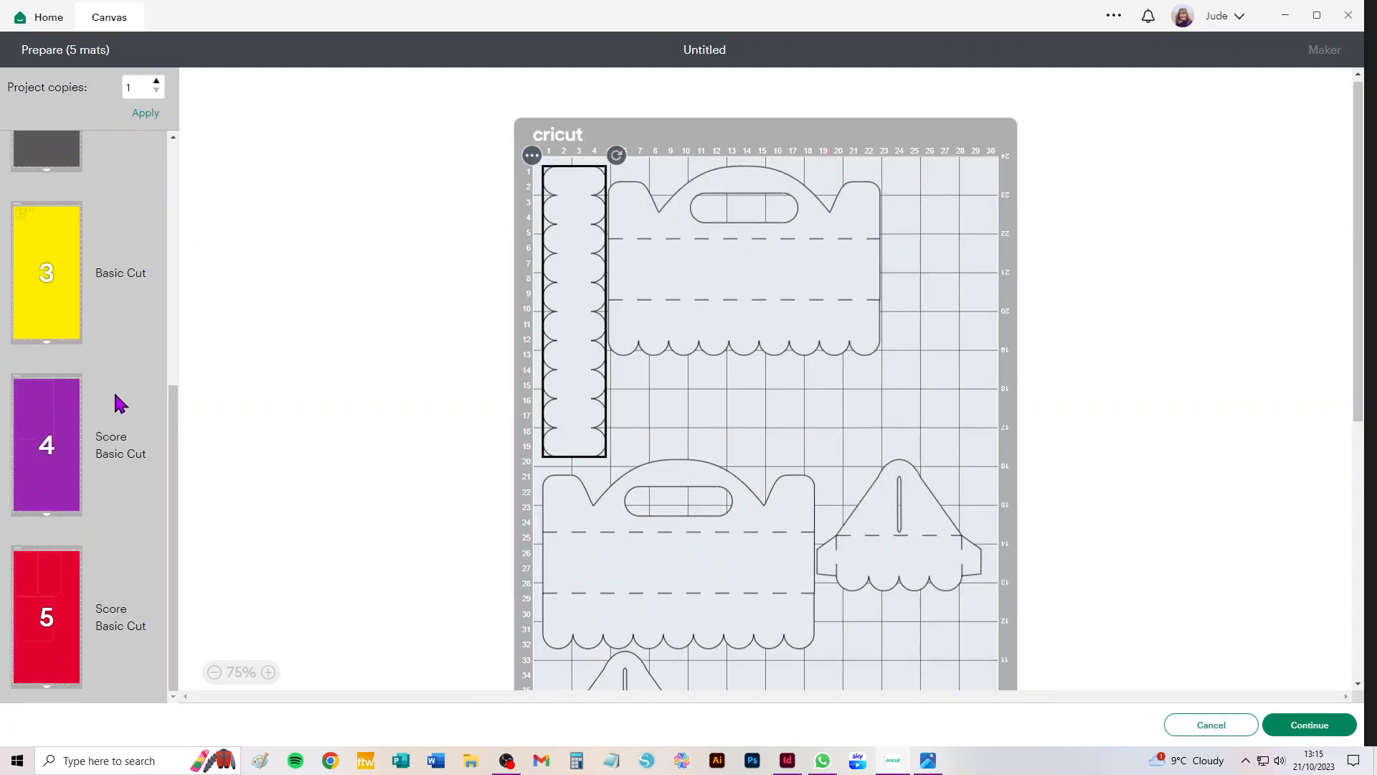
{"action": "left_click", "coordinate": [38, 405]}
{"action": "left_click", "coordinate": [63, 616]}
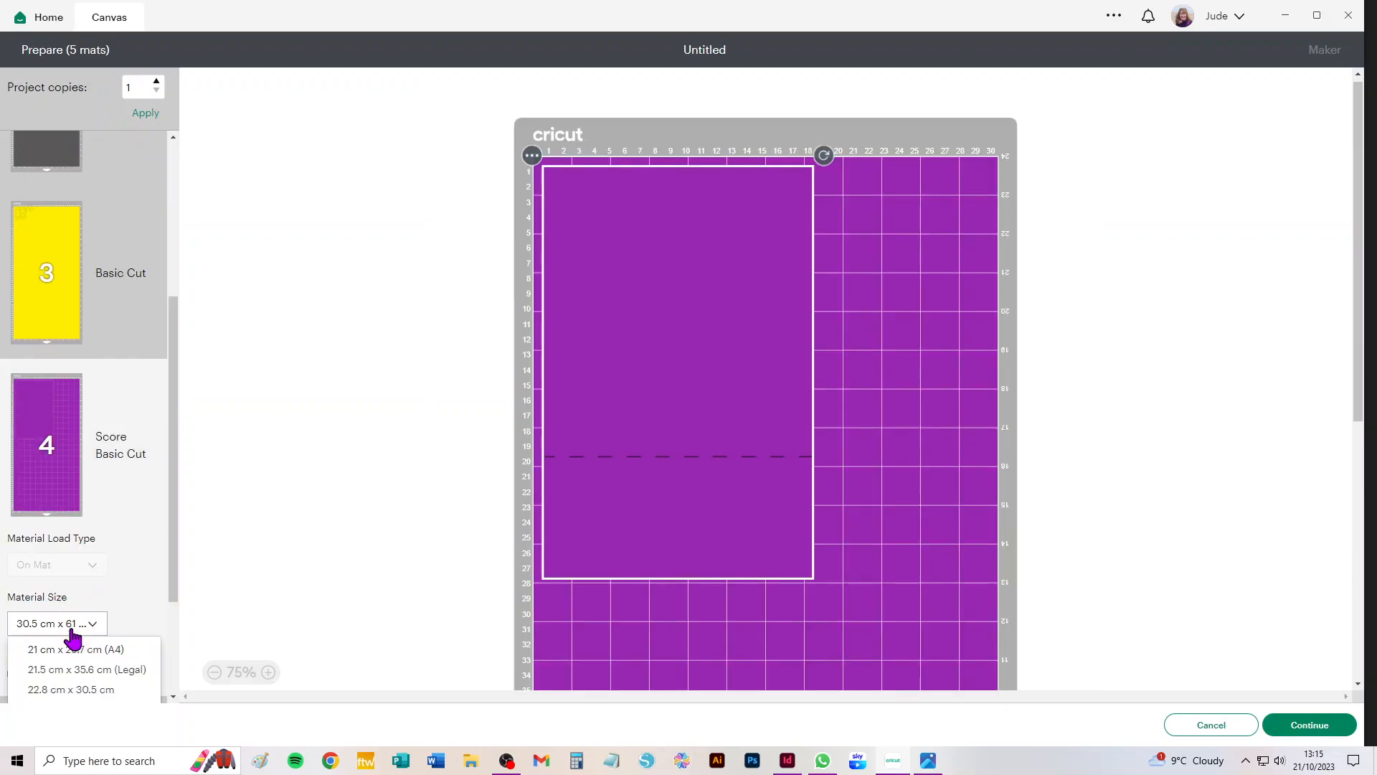
{"action": "left_click", "coordinate": [69, 585]}
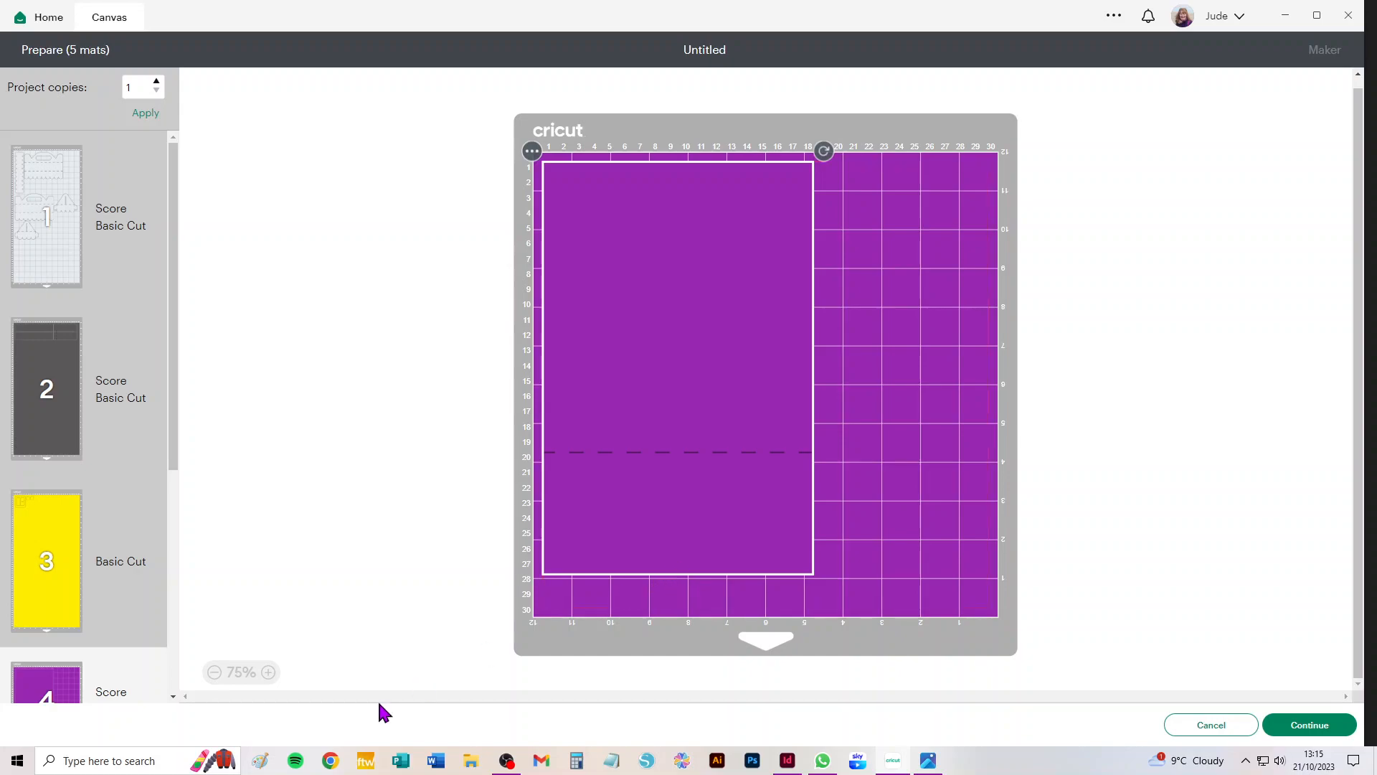
{"action": "left_click", "coordinate": [1200, 726]}
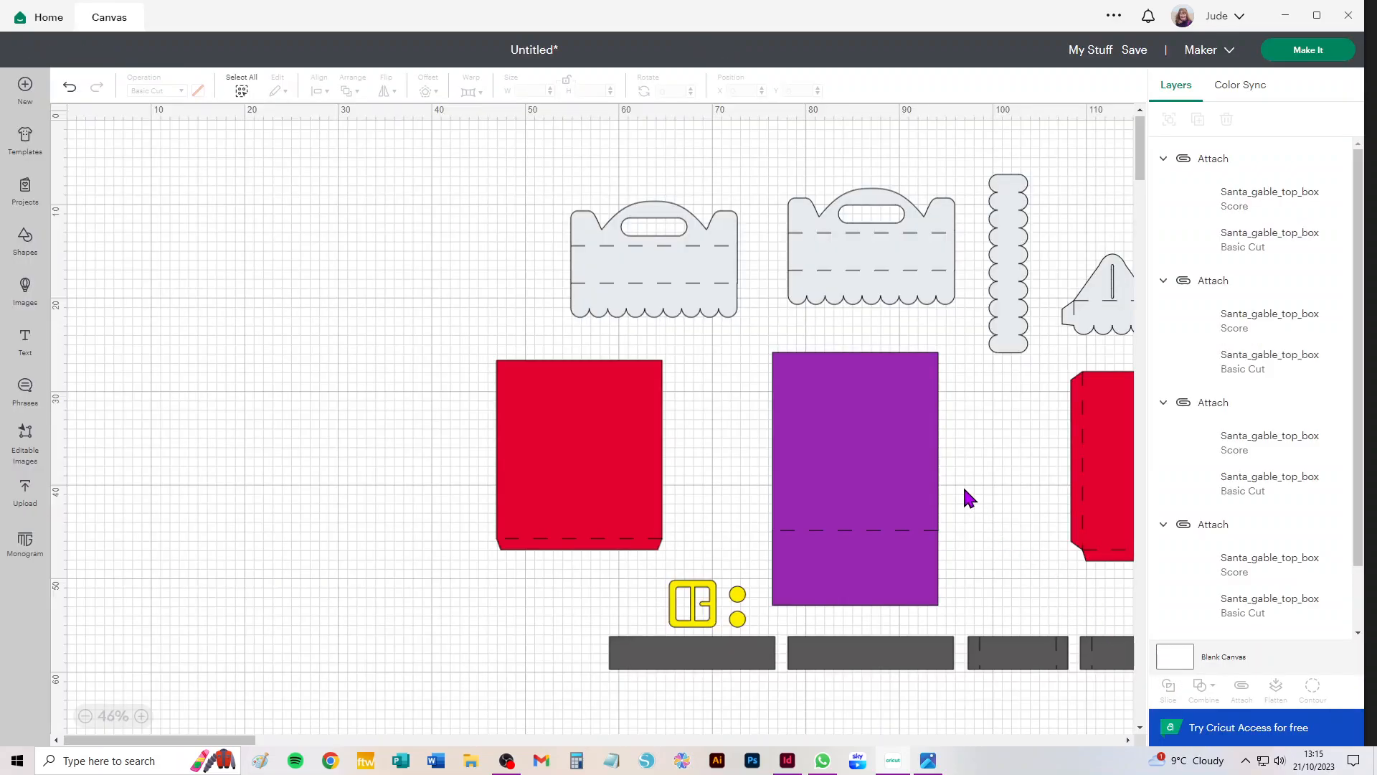
- Undo the purple recolor and the earlier edits back through the red panel moves and the deletion of the two white buttons
{"action": "key", "text": "ctrl+z"}
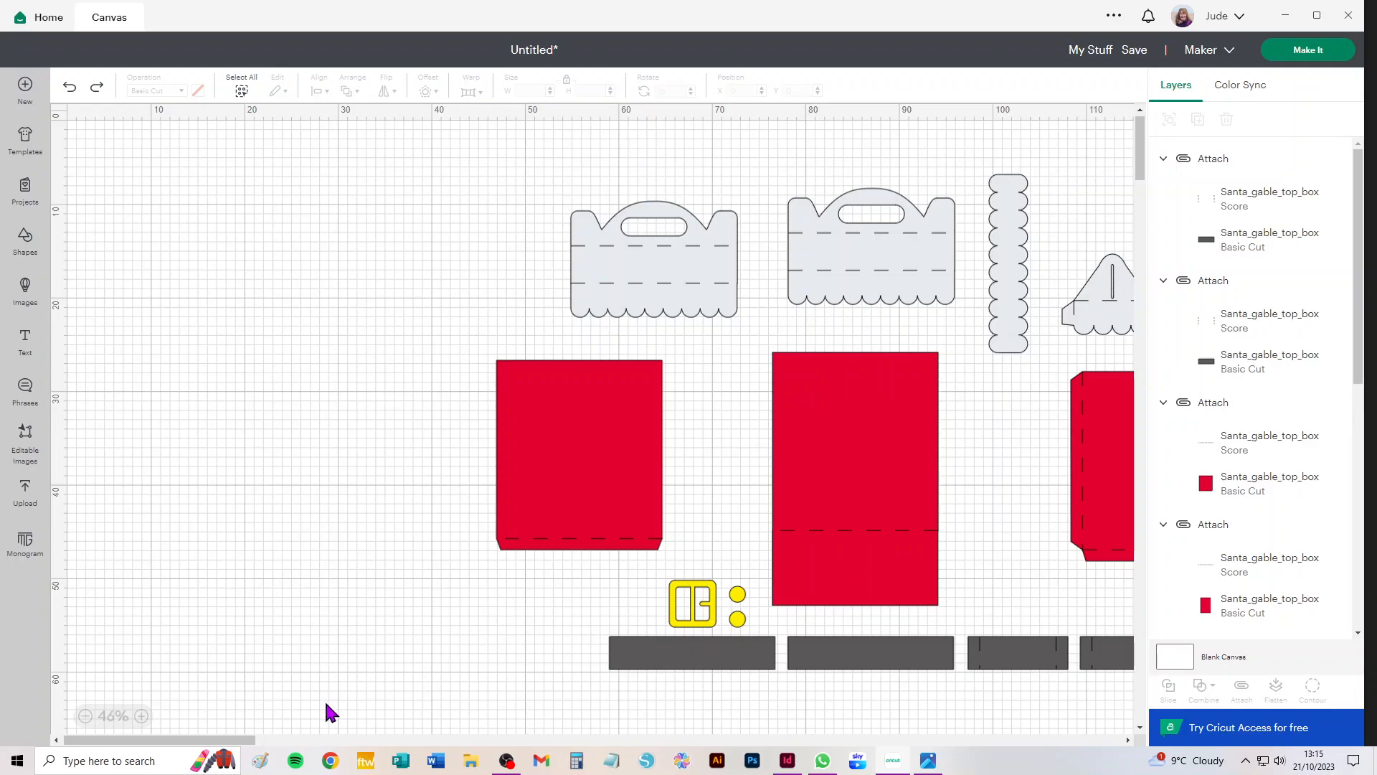
{"action": "left_click_drag", "start_coordinate": [223, 740], "coordinate": [273, 739]}
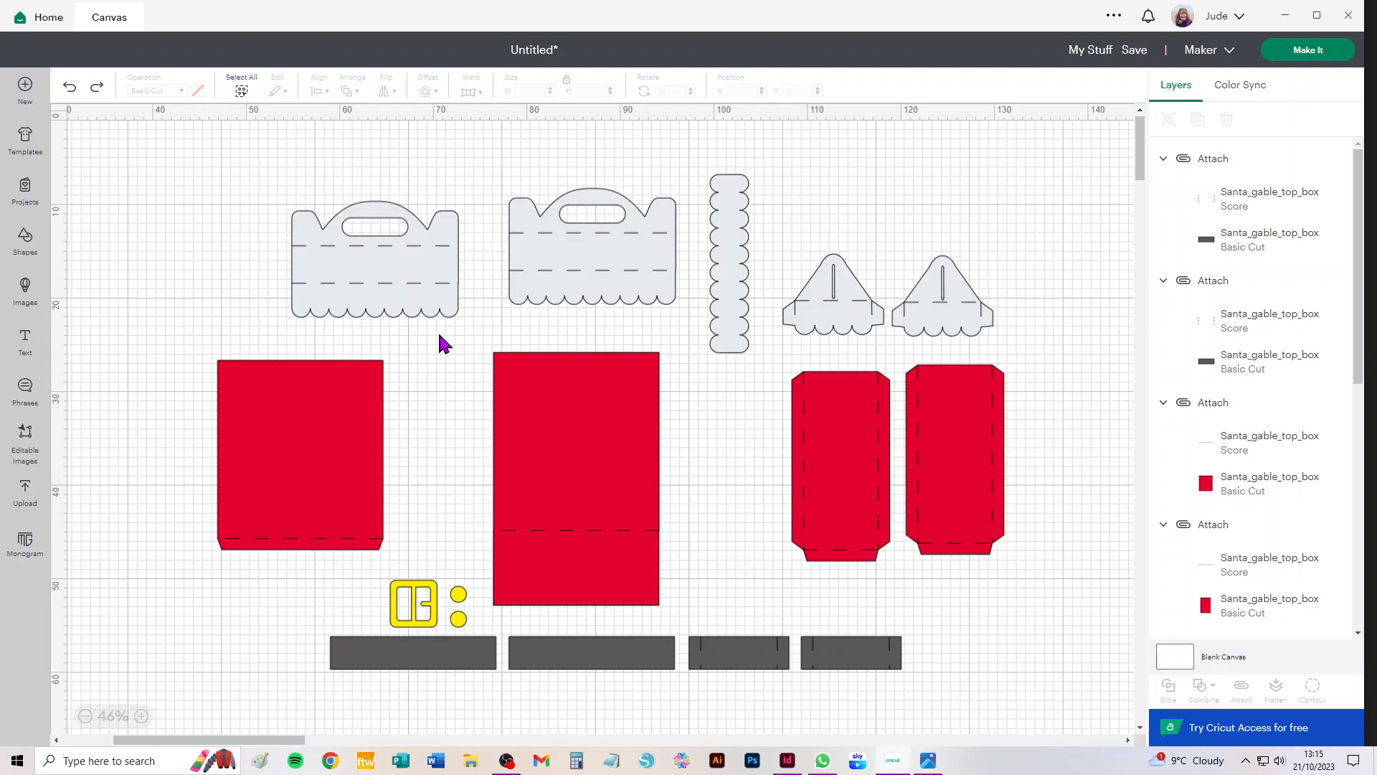
{"action": "key", "text": "ctrl+z"}
{"action": "key", "text": "ctrl+z"}
{"action": "key", "text": "ctrl+z"}
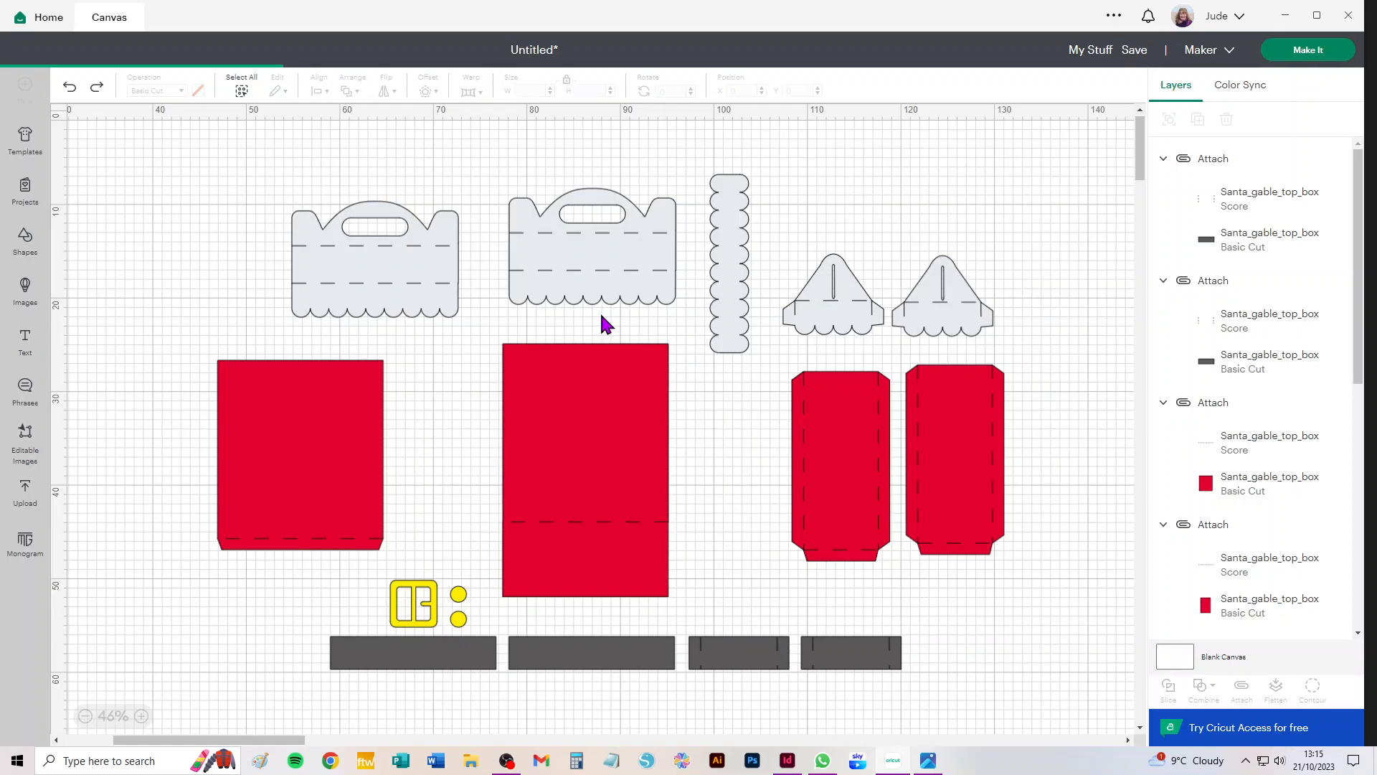
{"action": "key", "text": "ctrl+z"}
{"action": "key", "text": "ctrl+z"}
{"action": "key", "text": "ctrl+z"}
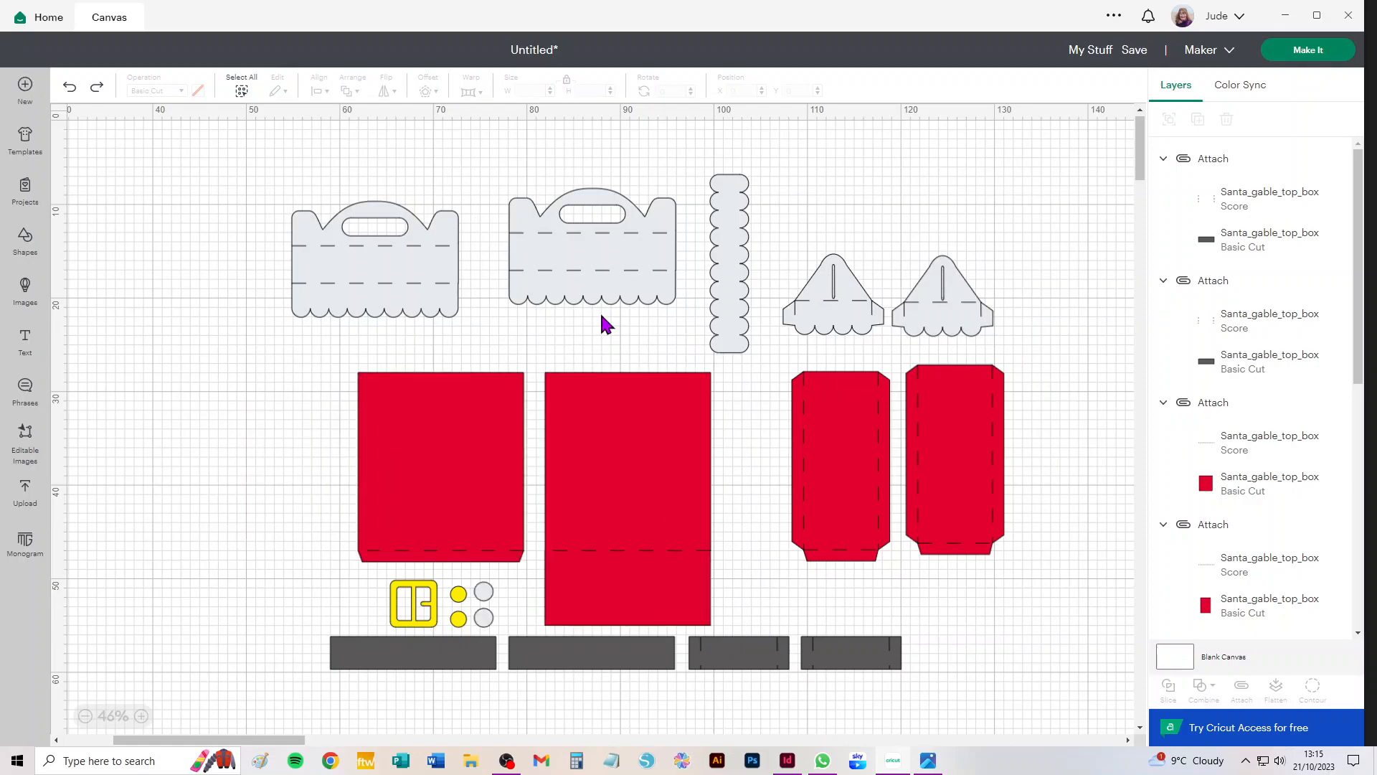
- Delete the two small yellow buttons beside the belt buckle
{"action": "left_click", "coordinate": [459, 595]}
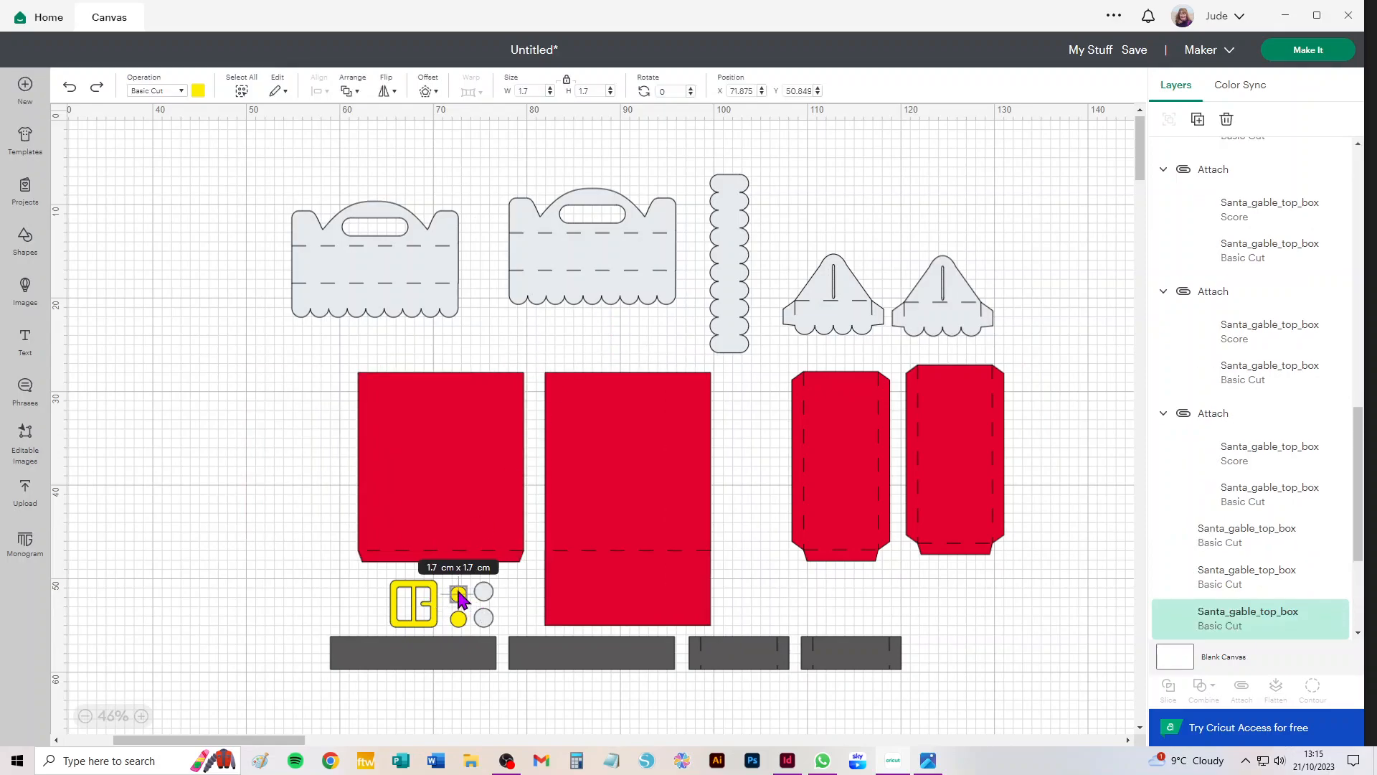
{"action": "key", "text": "Delete"}
{"action": "left_click", "coordinate": [459, 618]}
{"action": "key", "text": "Delete"}
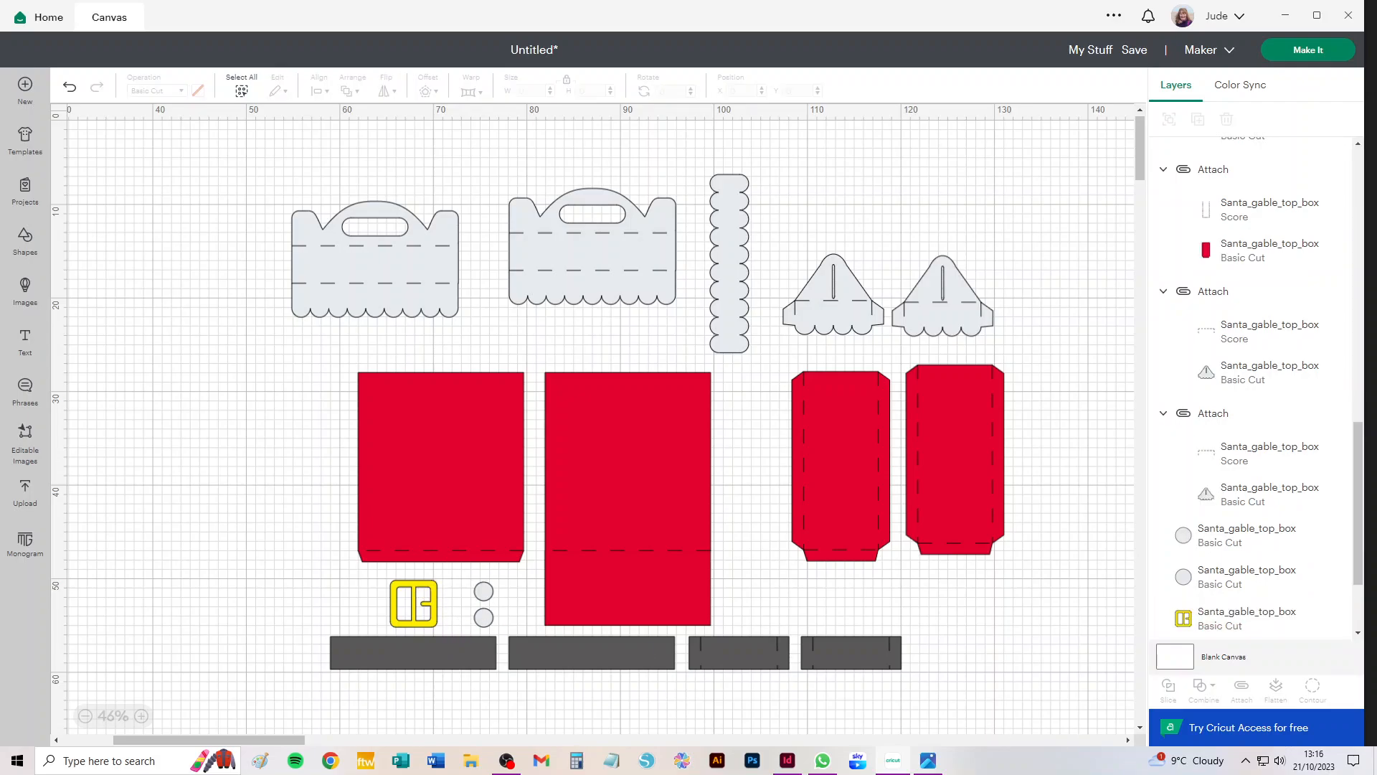
- Check the simpler box option in photo 4.jpg, and delete the white scalloped central band from the canvas
{"action": "left_click", "coordinate": [929, 764]}
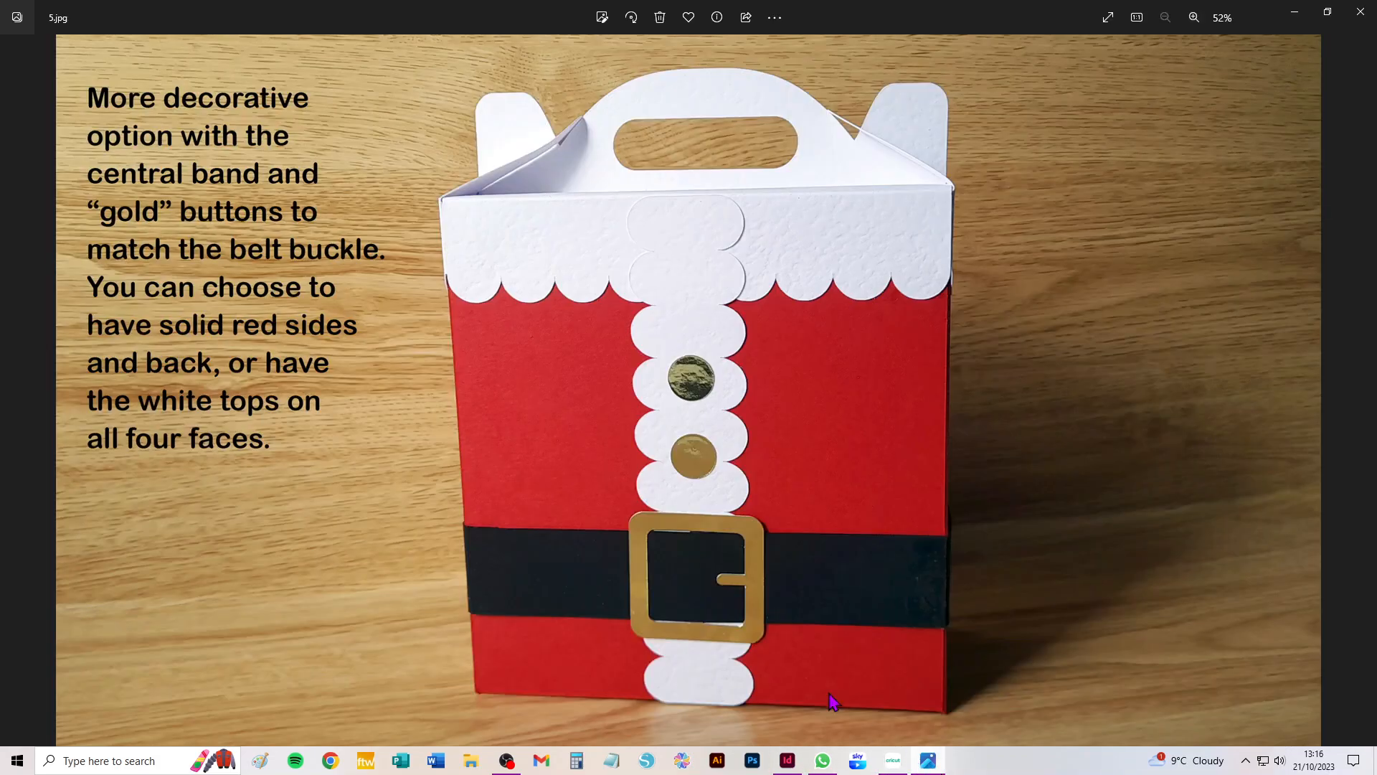
{"action": "left_click", "coordinate": [17, 390]}
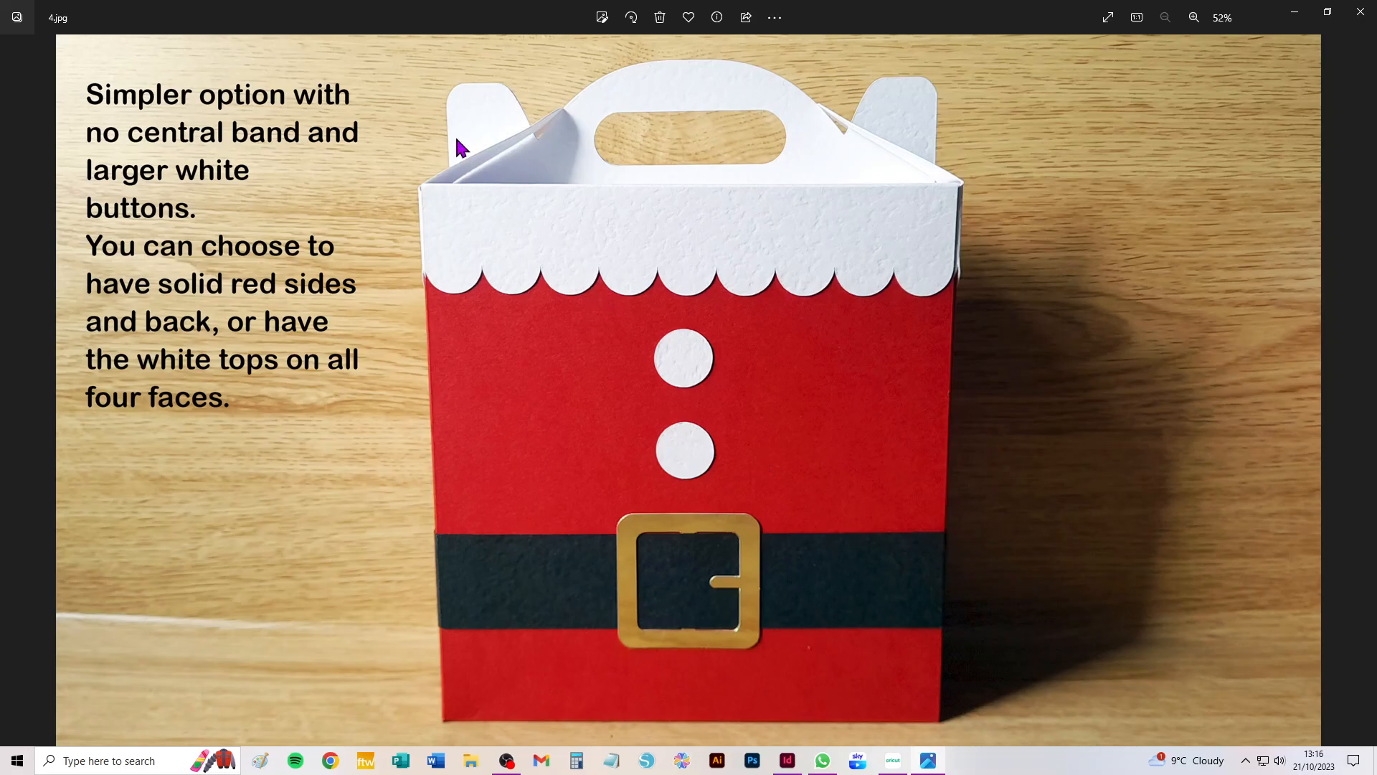
{"action": "left_click", "coordinate": [893, 760]}
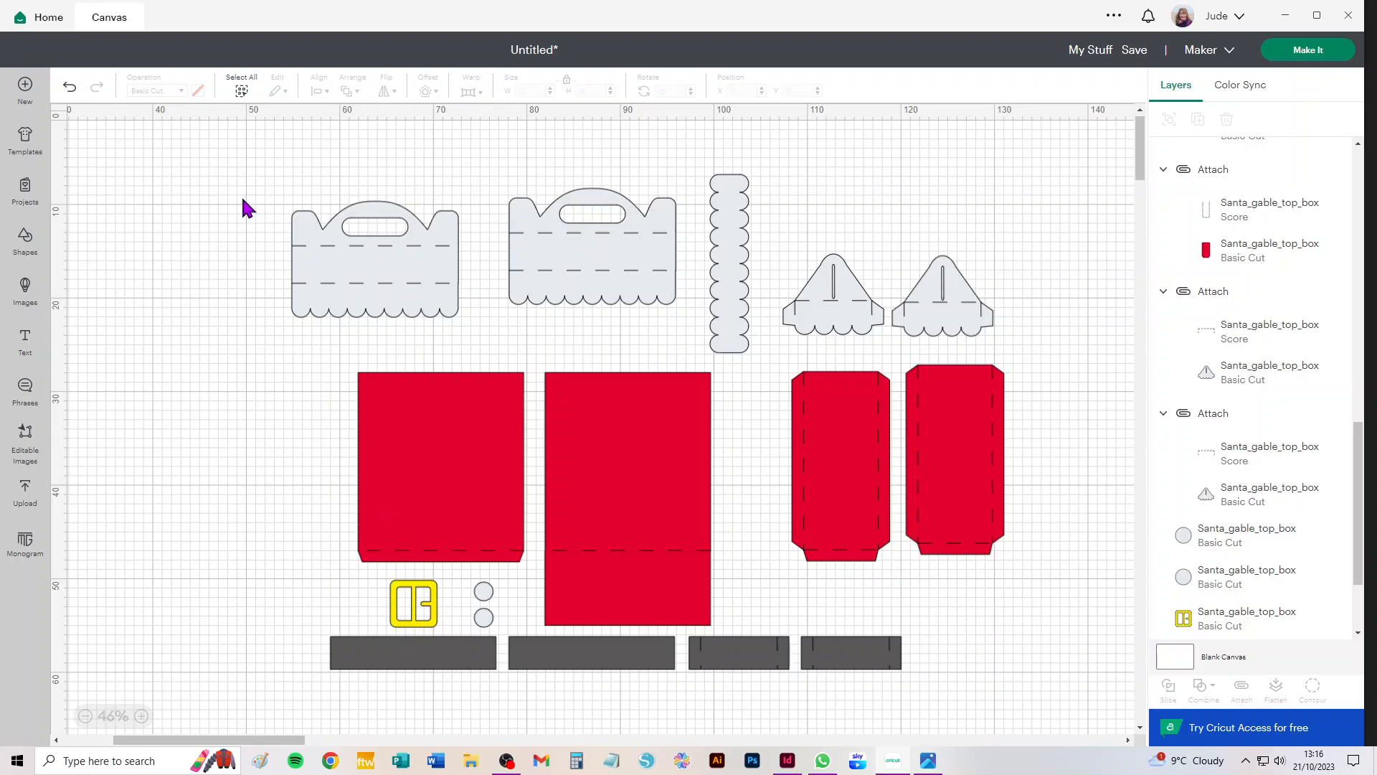
{"action": "left_click", "coordinate": [746, 228]}
{"action": "key", "text": "Delete"}
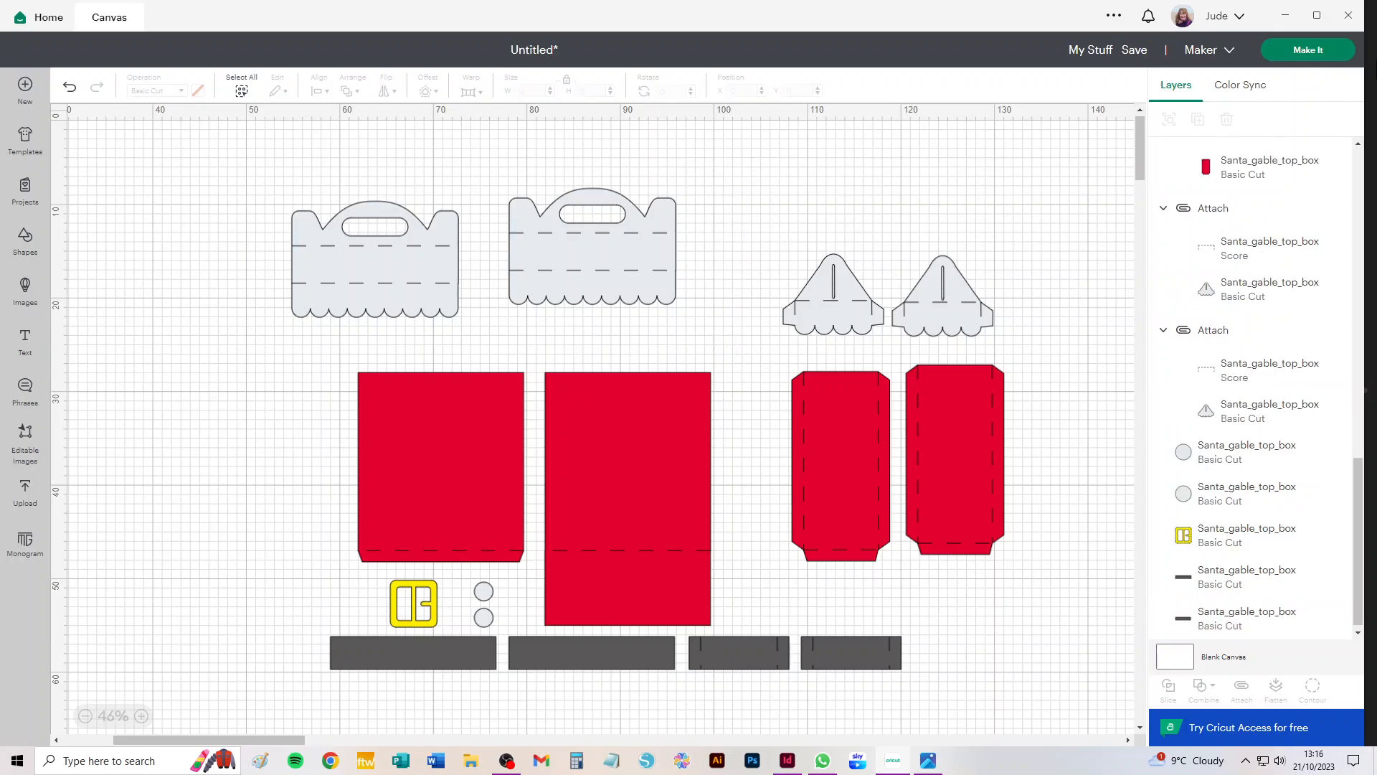
- Prepare the mats and set the white mat's material size to 21 cm x 29.7 cm (A4)
{"action": "left_click", "coordinate": [1320, 56]}
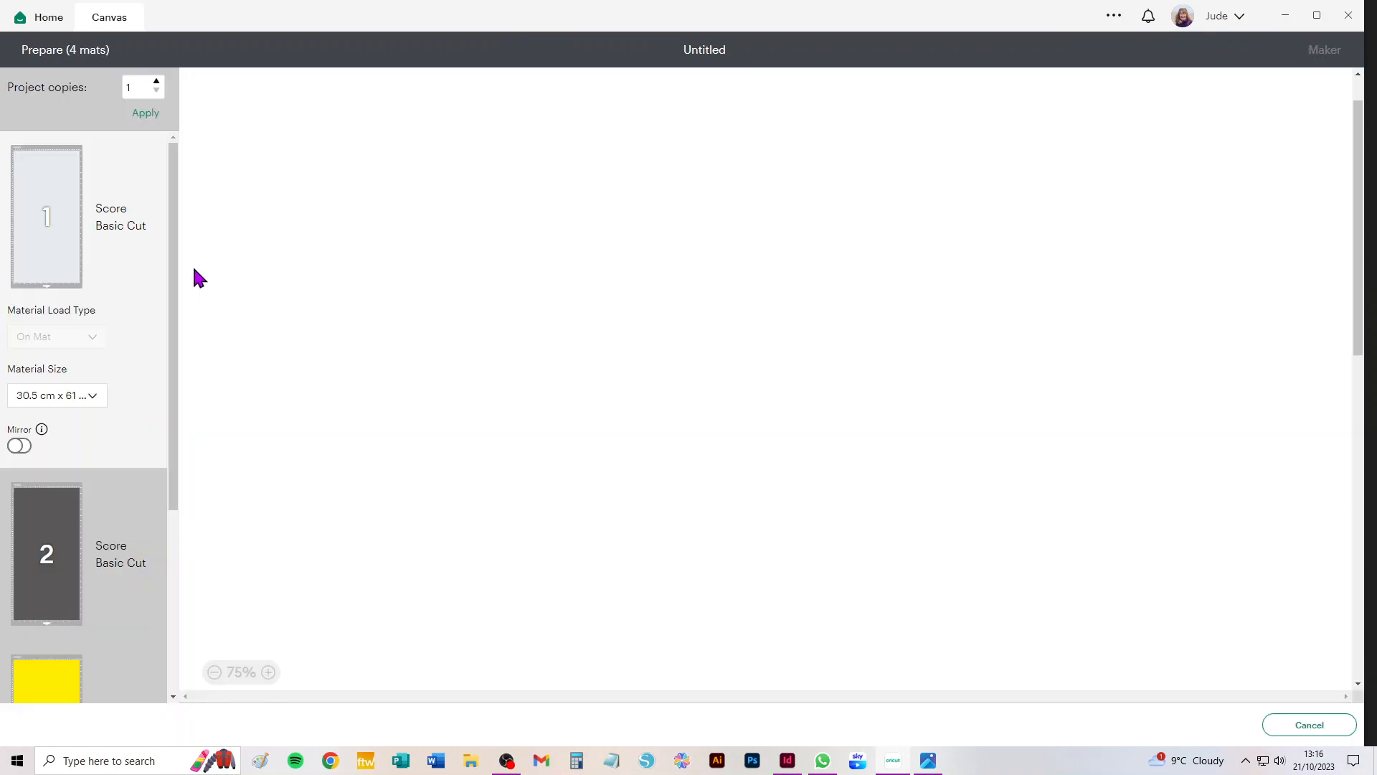
{"action": "left_click", "coordinate": [83, 396]}
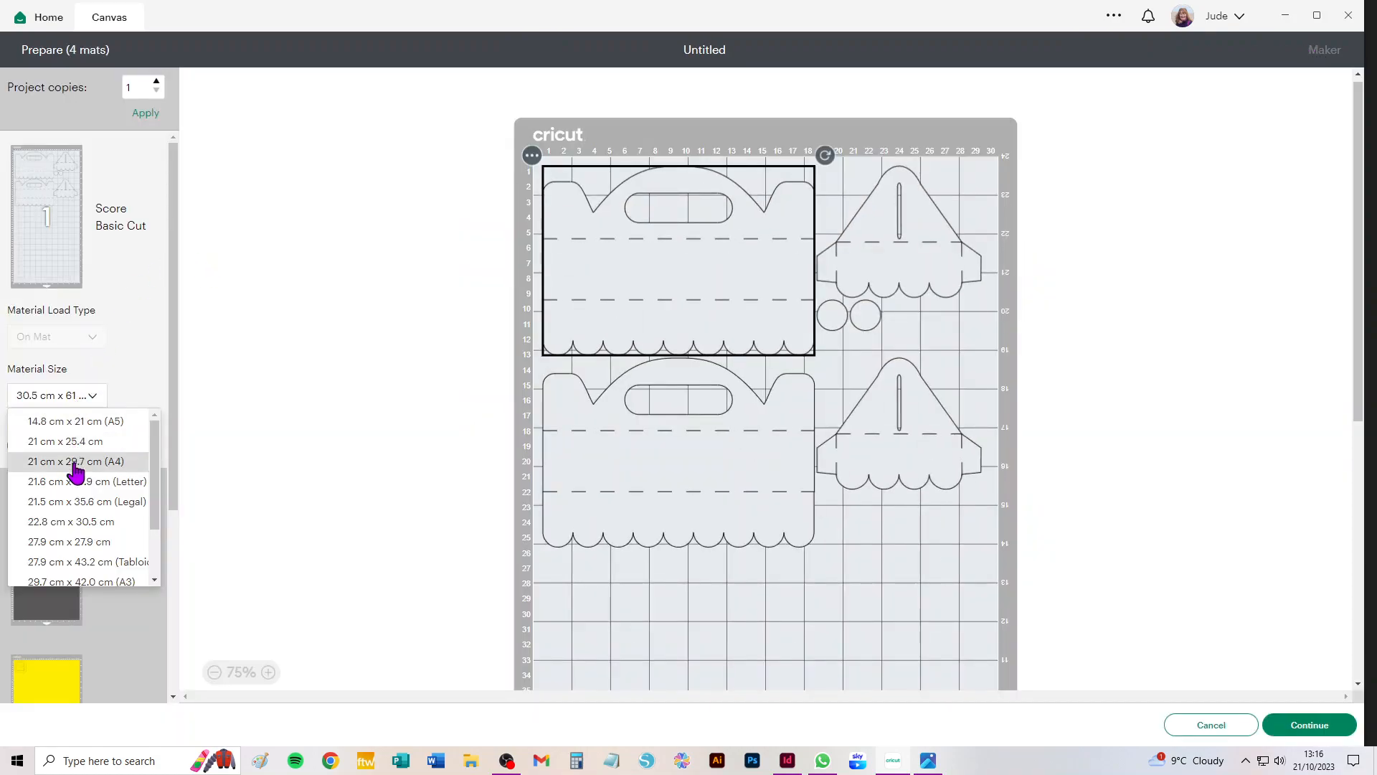
{"action": "left_click", "coordinate": [71, 460]}
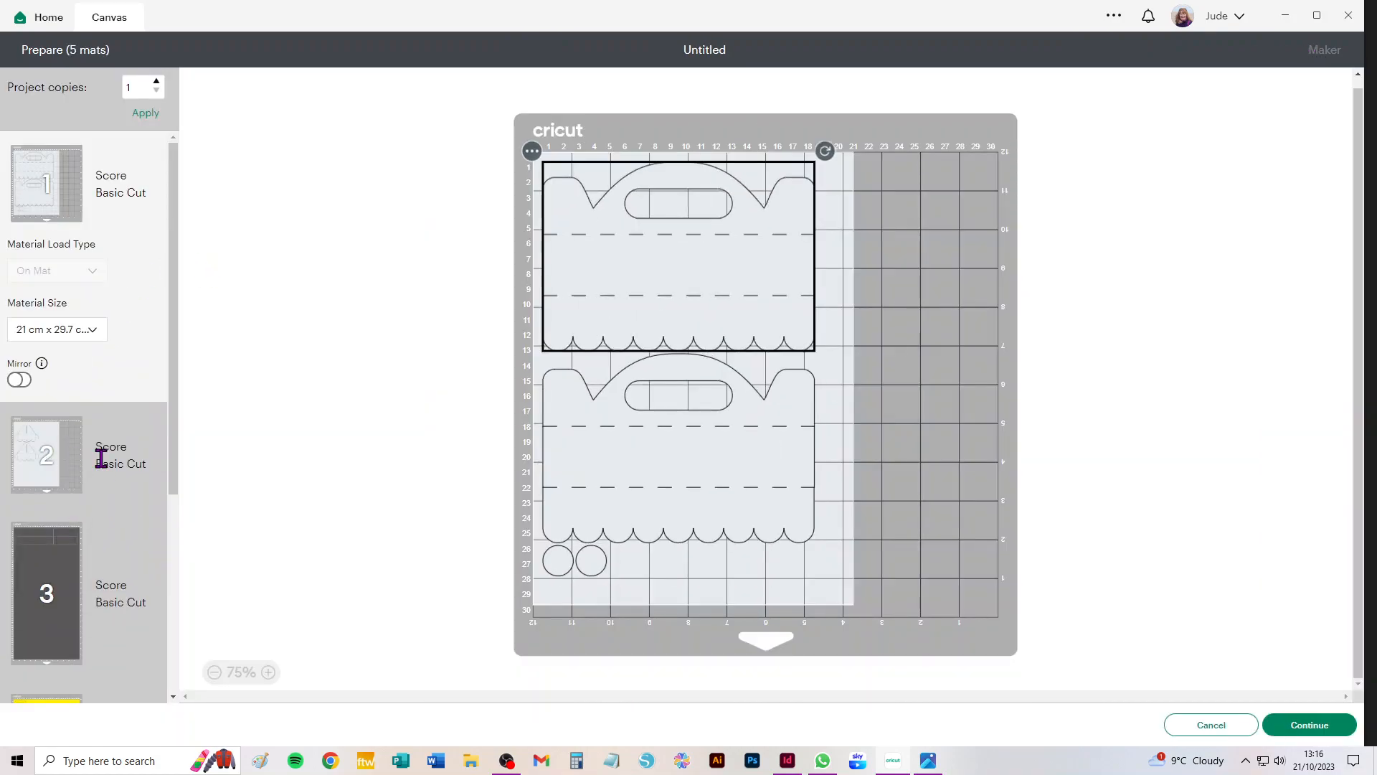
- Set the red mat's material size to 21 cm x 29.7 cm (A4), review the mat list, and cancel back to the canvas
{"action": "scroll", "coordinate": [54, 559], "scroll_direction": "down", "scroll_amount": 5}
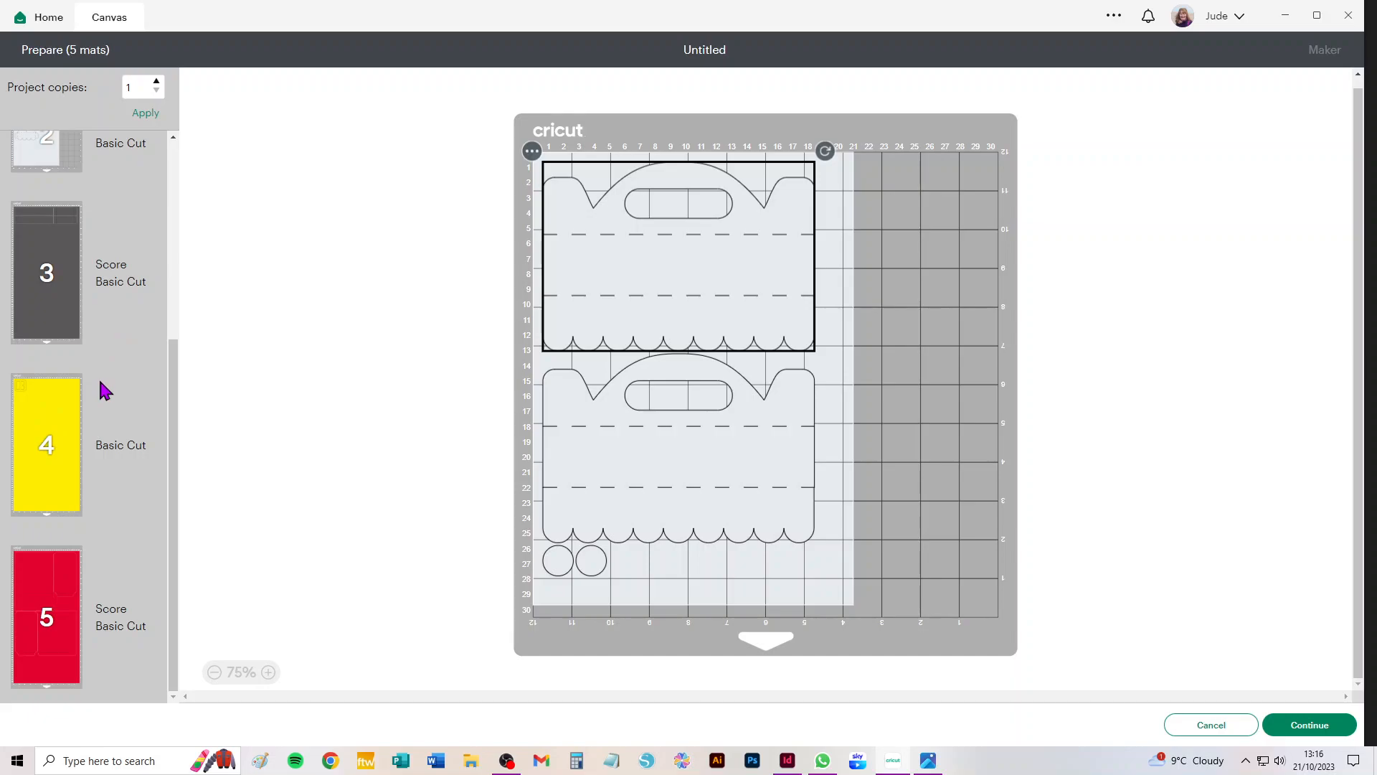
{"action": "left_click", "coordinate": [66, 587]}
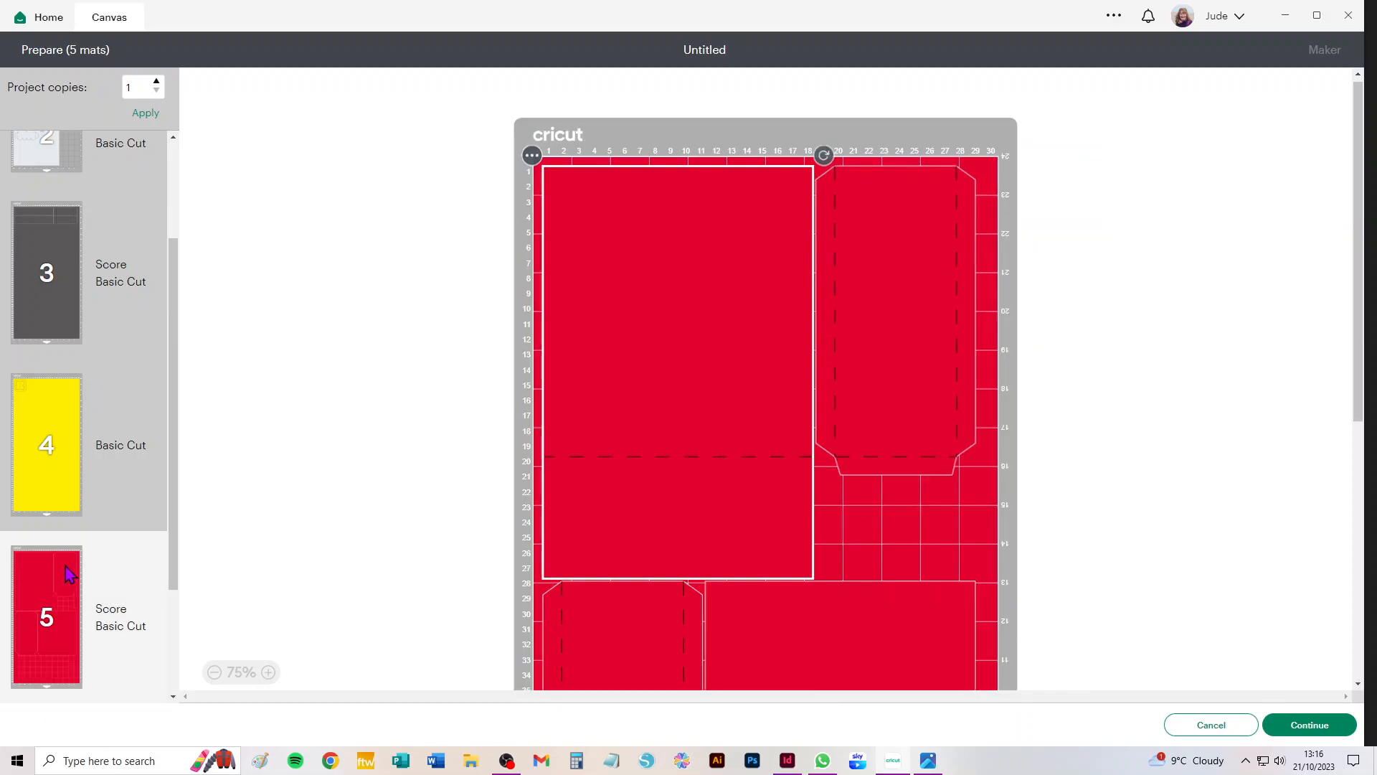
{"action": "left_click", "coordinate": [65, 640]}
{"action": "left_click", "coordinate": [65, 655]}
{"action": "scroll", "coordinate": [100, 540], "scroll_direction": "down", "scroll_amount": 1}
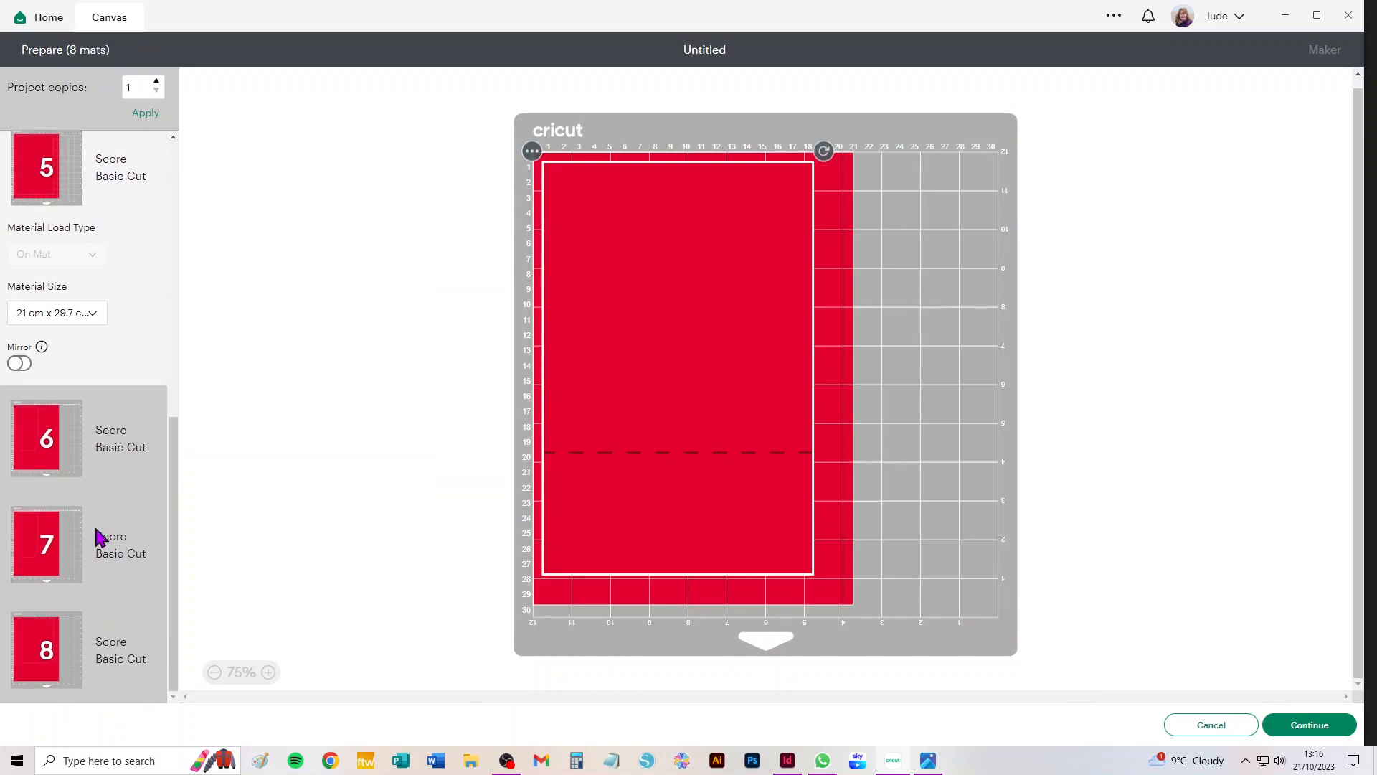
{"action": "scroll", "coordinate": [99, 538], "scroll_direction": "up", "scroll_amount": 8}
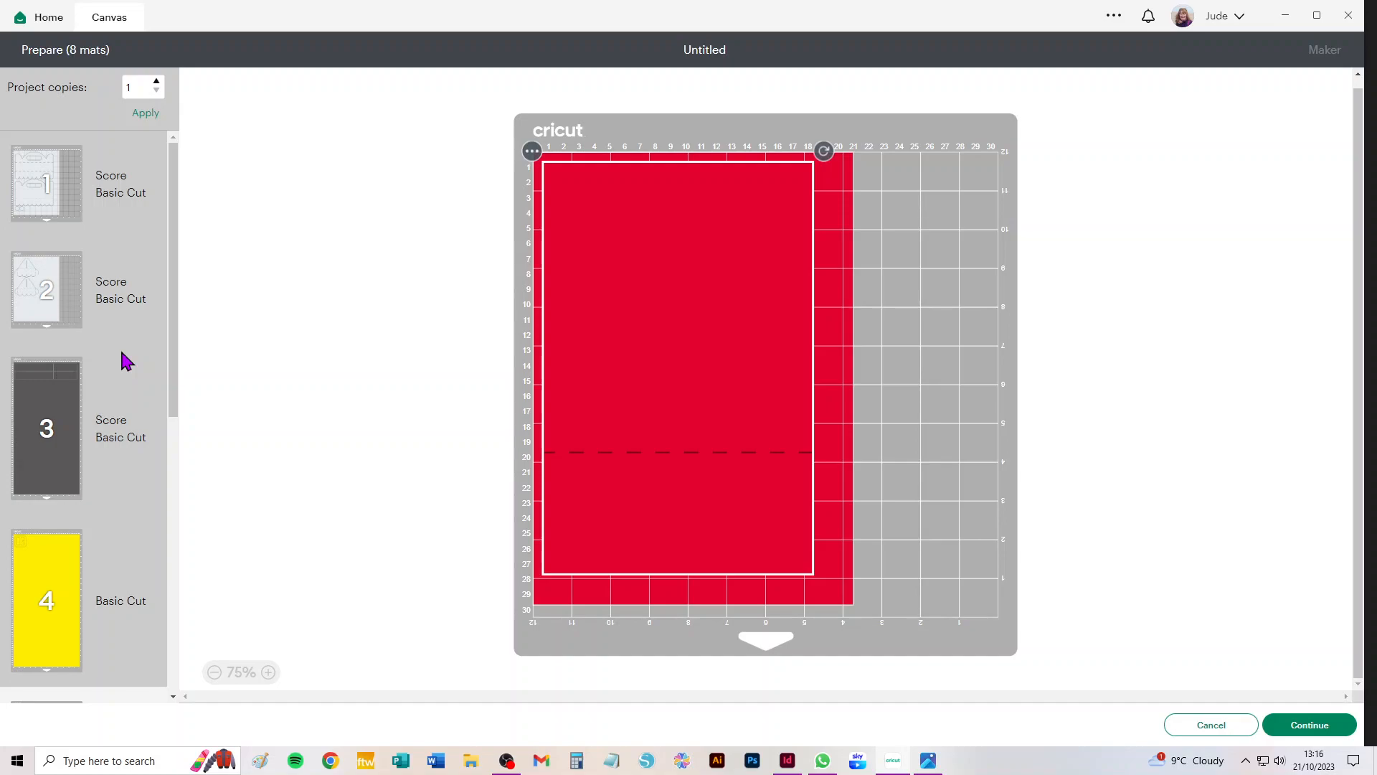
{"action": "left_click", "coordinate": [1211, 726]}
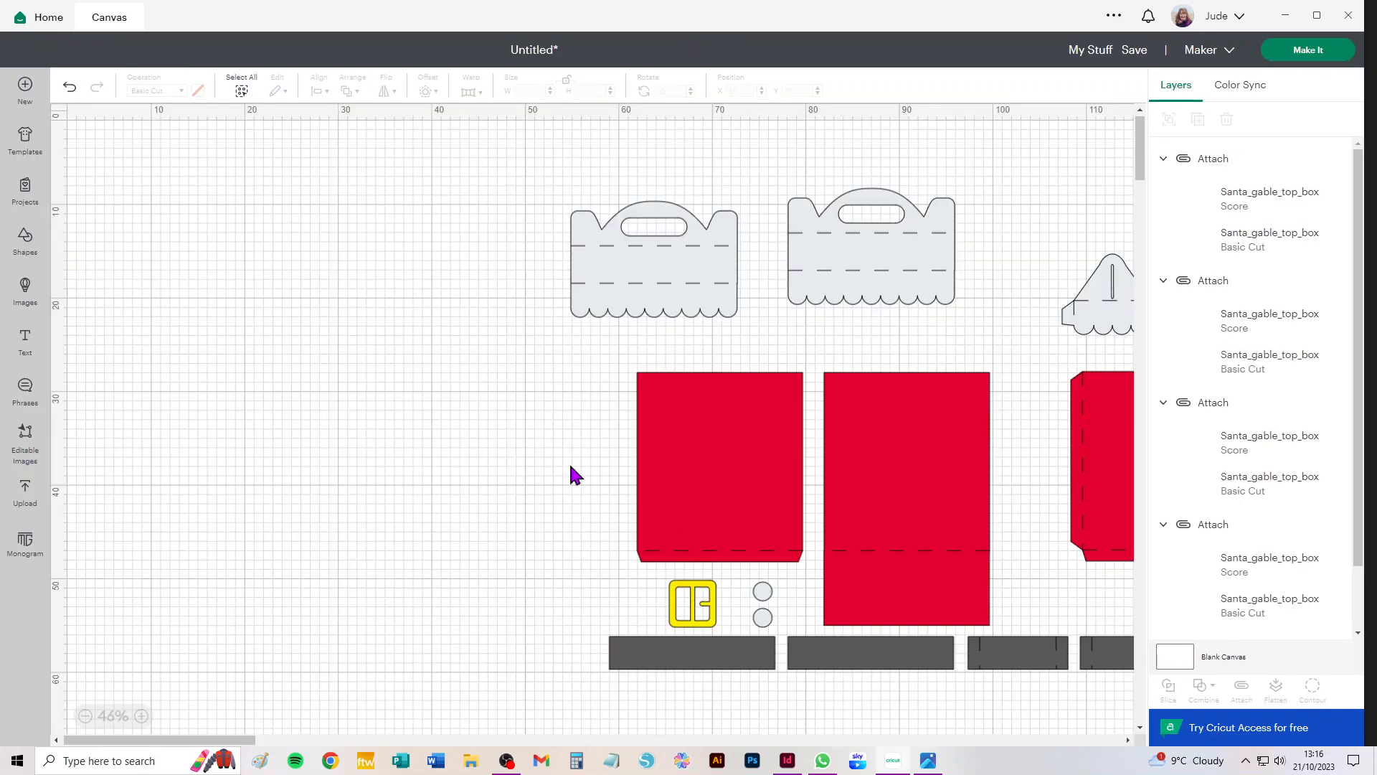
- Undo the previous deletions and moves until the solid red gable panel, red side panel and red rectangle are back on the canvas
{"action": "left_click", "coordinate": [70, 92]}
{"action": "left_click", "coordinate": [69, 92]}
{"action": "left_click", "coordinate": [70, 92]}
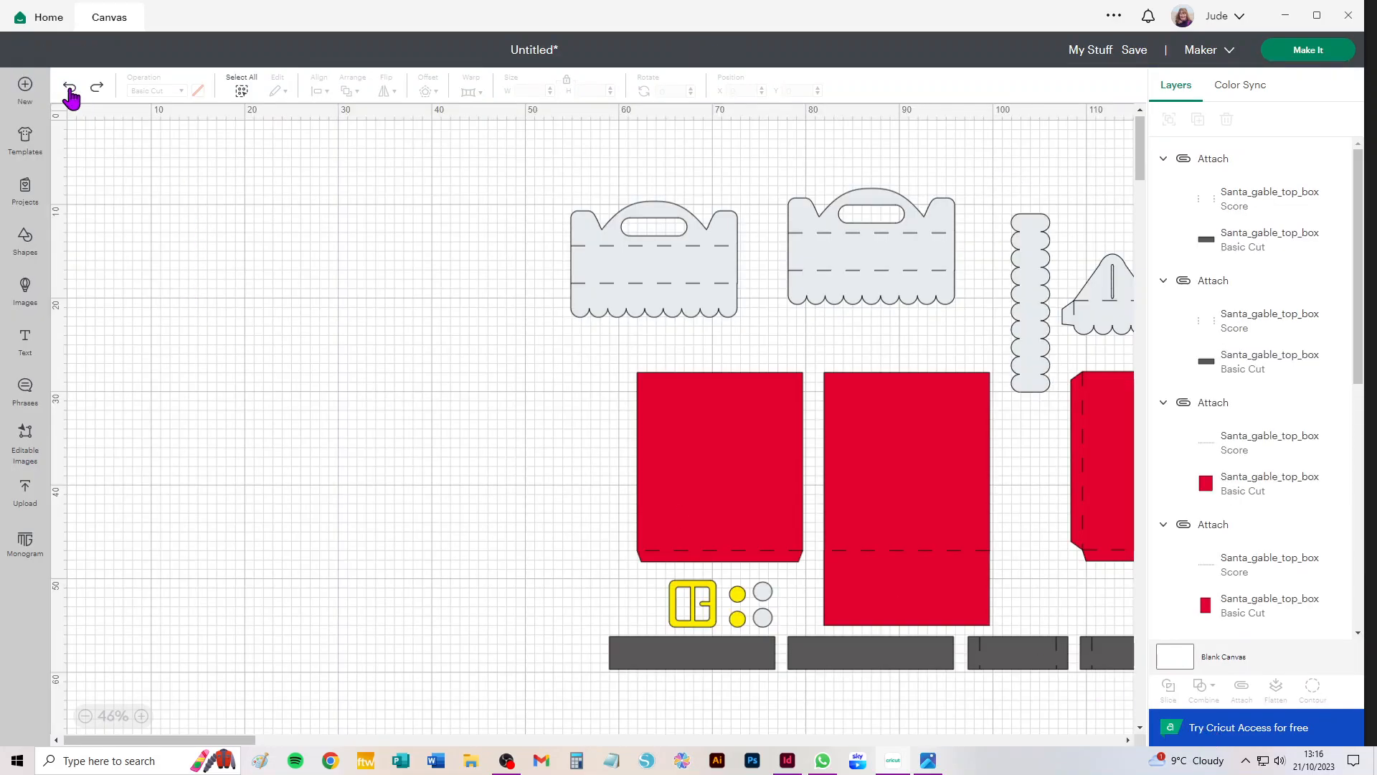
{"action": "left_click", "coordinate": [70, 92]}
{"action": "left_click", "coordinate": [69, 92]}
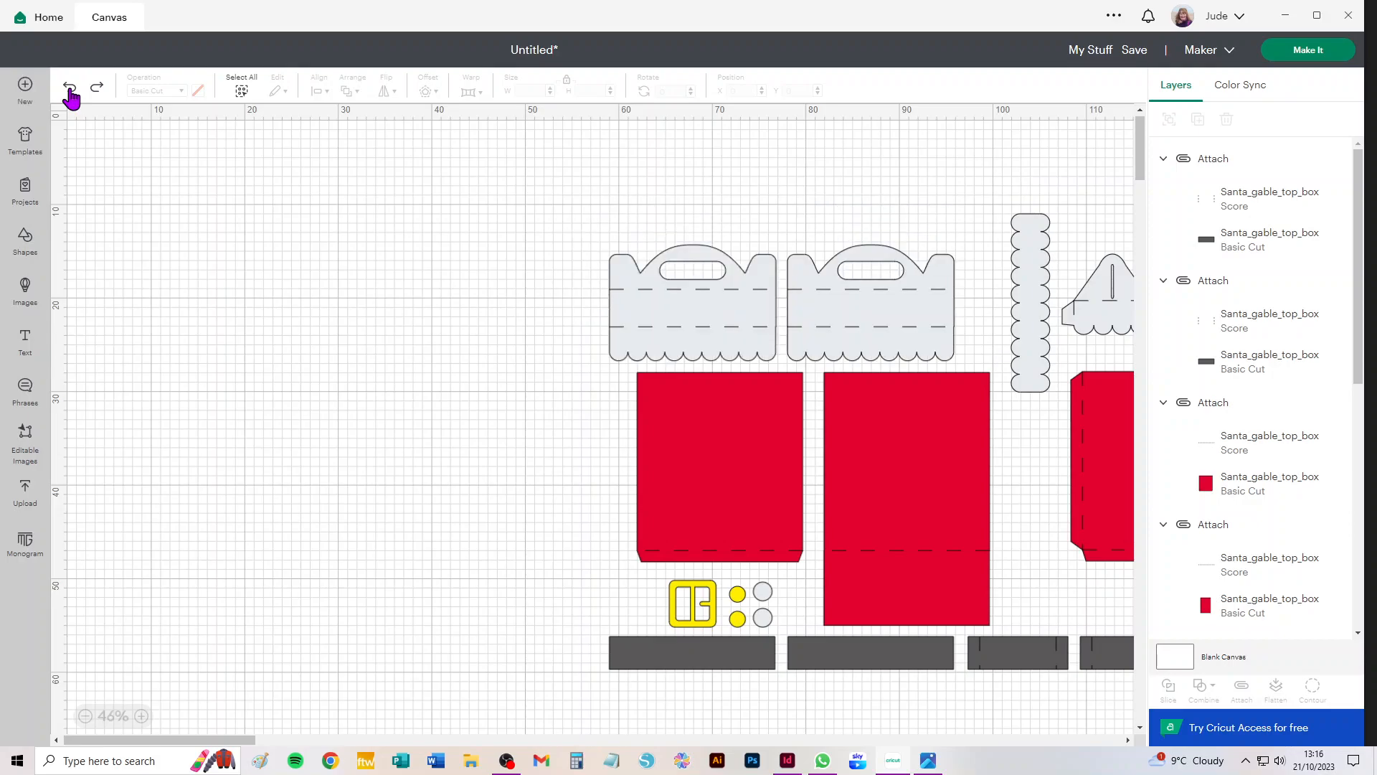
{"action": "left_click", "coordinate": [70, 92]}
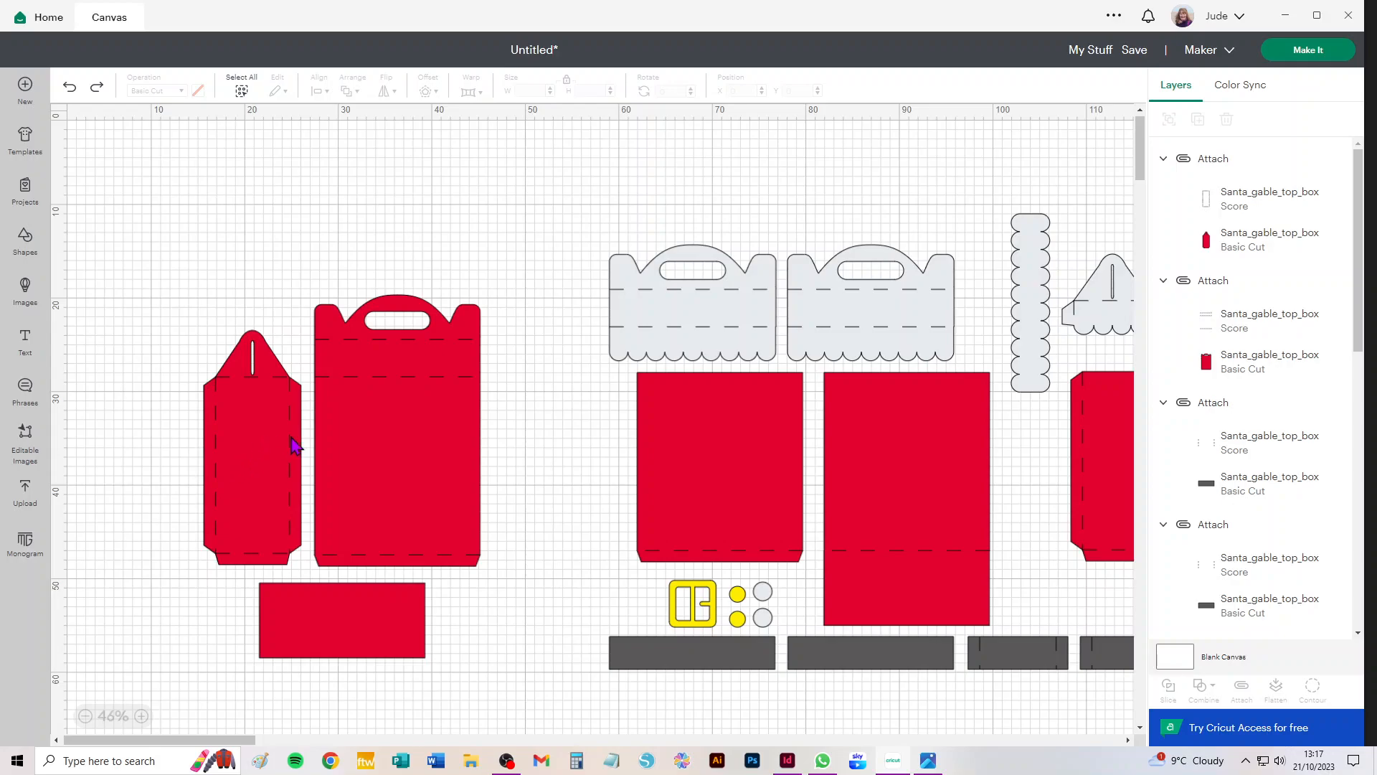
- Delete the first white scalloped gable top together with the shorter red panel below it
{"action": "left_click_drag", "start_coordinate": [564, 440], "coordinate": [363, 357]}
{"action": "left_click", "coordinate": [364, 357]}
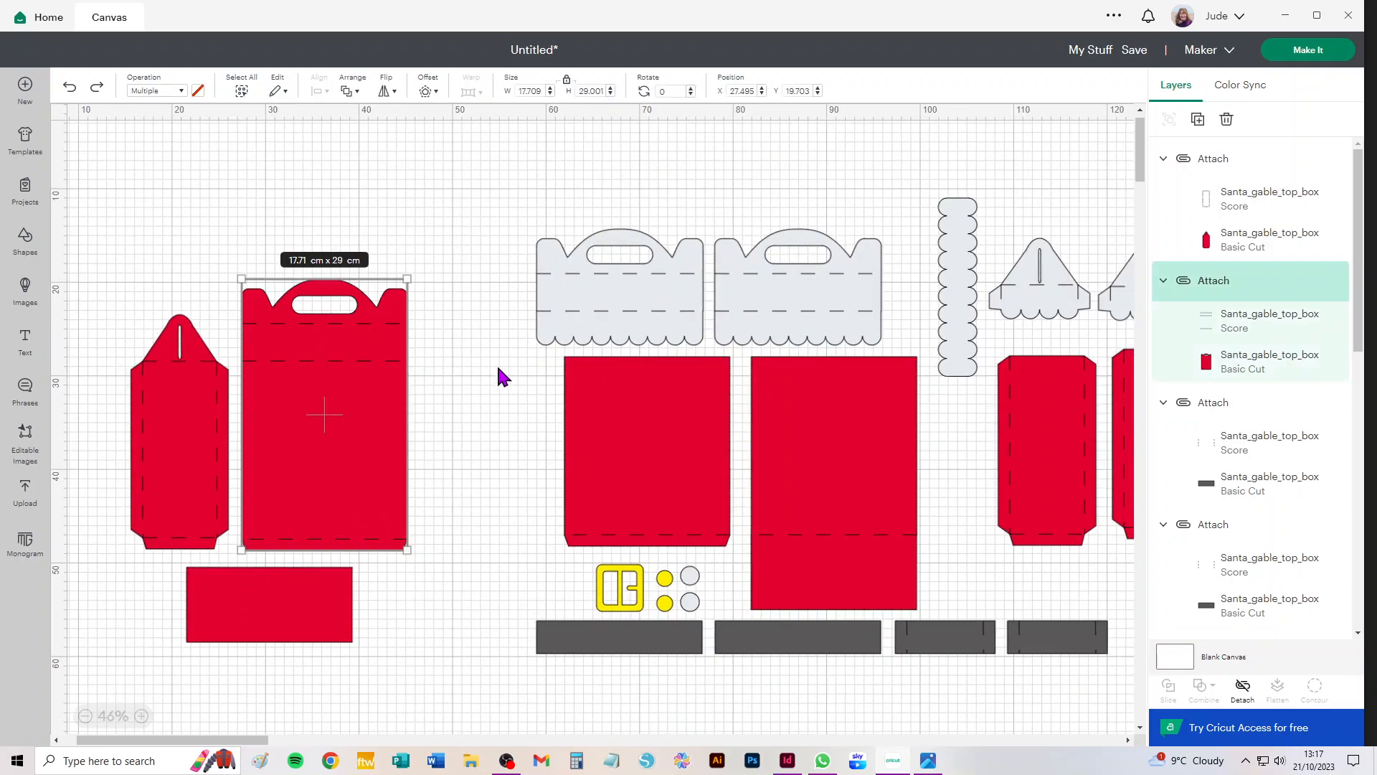
{"action": "left_click_drag", "start_coordinate": [507, 191], "coordinate": [642, 426]}
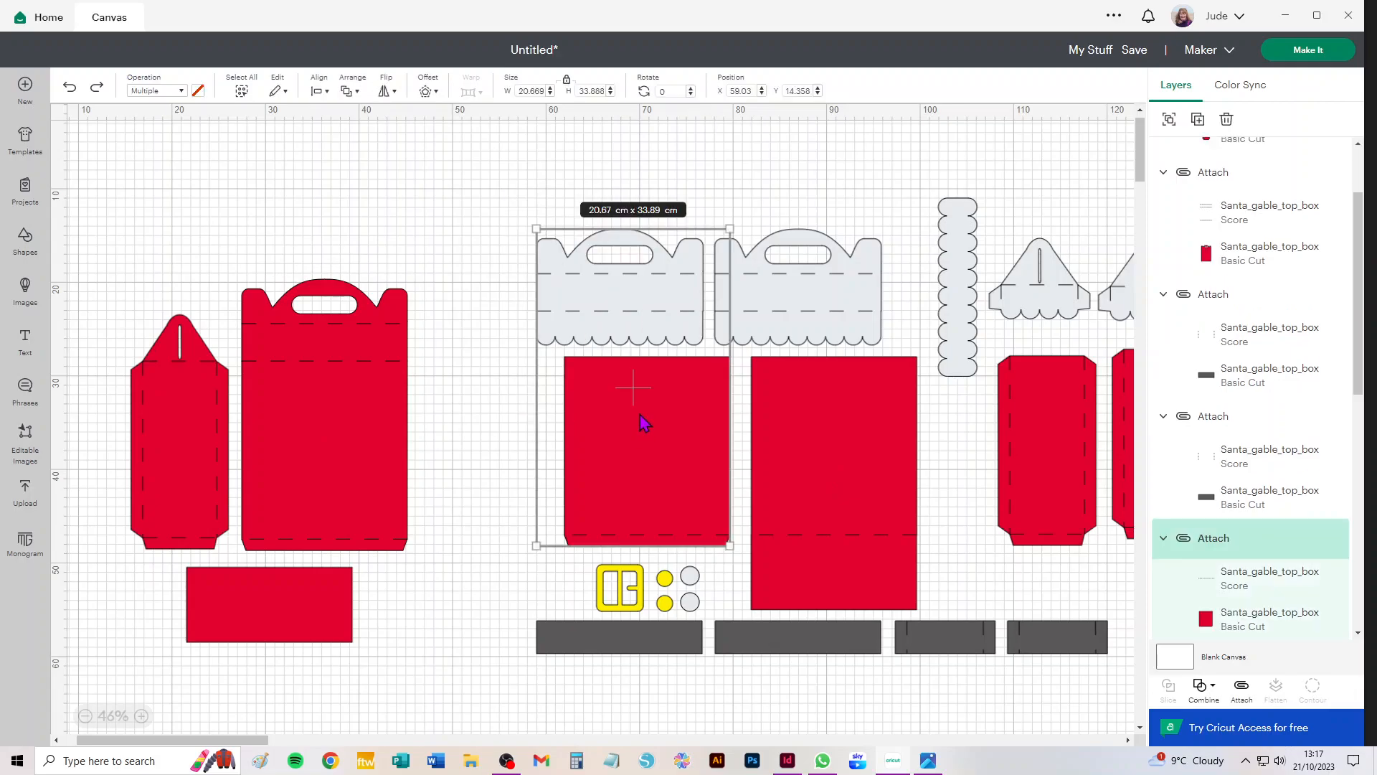
{"action": "key", "text": "Delete"}
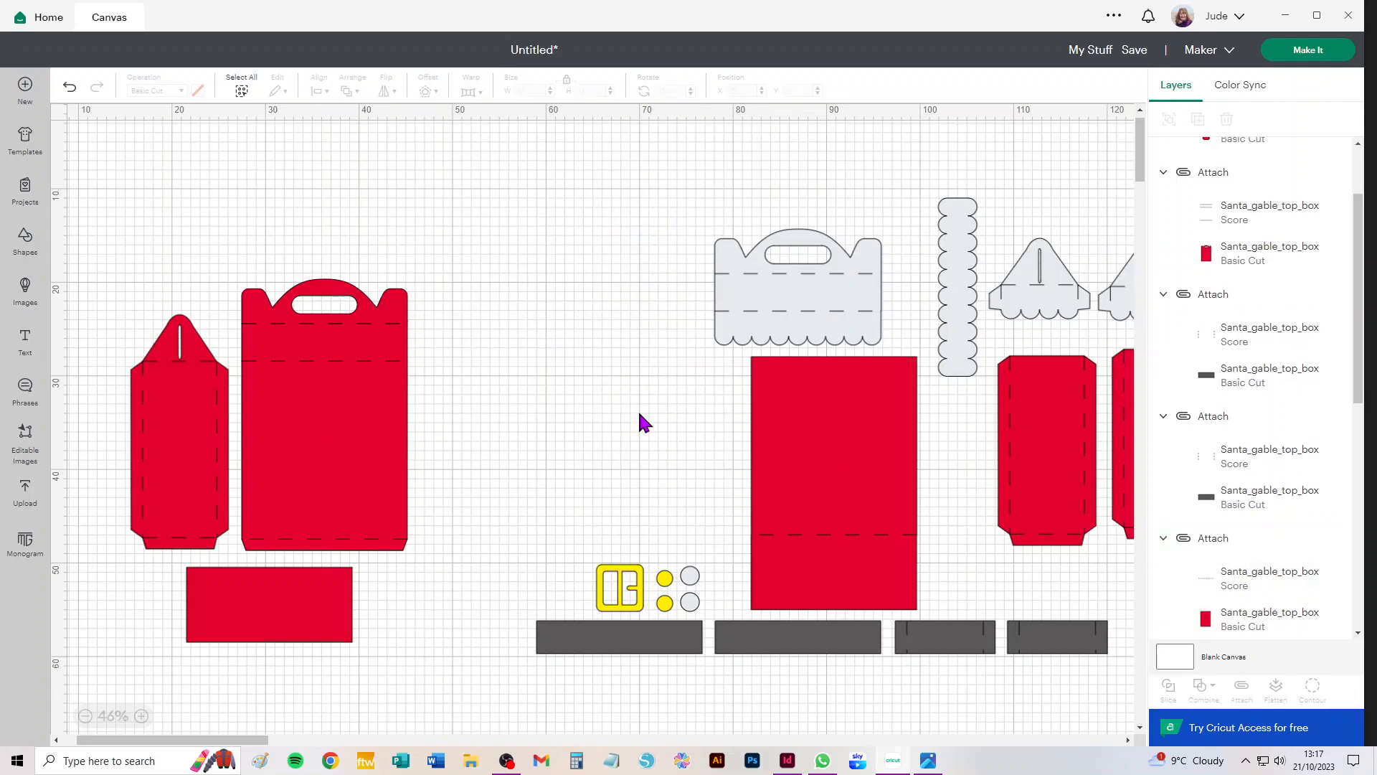
- Move the solid red gable panel to about X 47.8, Y 12.8 cm and the remaining white top with its taller red panel to about X 66.6, Y 7.2 cm
{"action": "mouse_move", "coordinate": [333, 454]}
{"action": "left_mouse_down"}
{"action": "mouse_move", "coordinate": [344, 421]}
{"action": "mouse_move", "coordinate": [506, 380]}
{"action": "mouse_move", "coordinate": [523, 390]}
{"action": "left_mouse_up"}
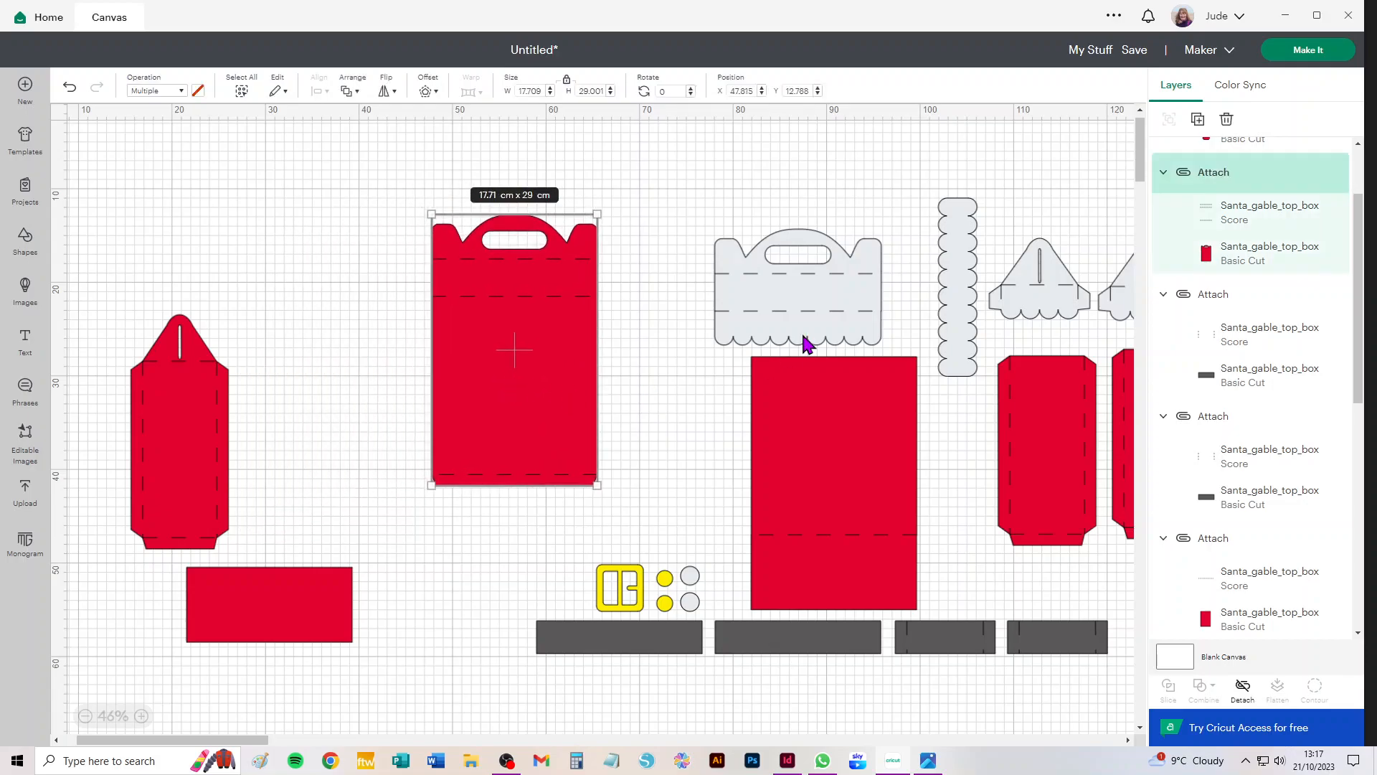
{"action": "left_click_drag", "start_coordinate": [912, 291], "coordinate": [792, 437]}
{"action": "left_click_drag", "start_coordinate": [781, 485], "coordinate": [675, 418]}
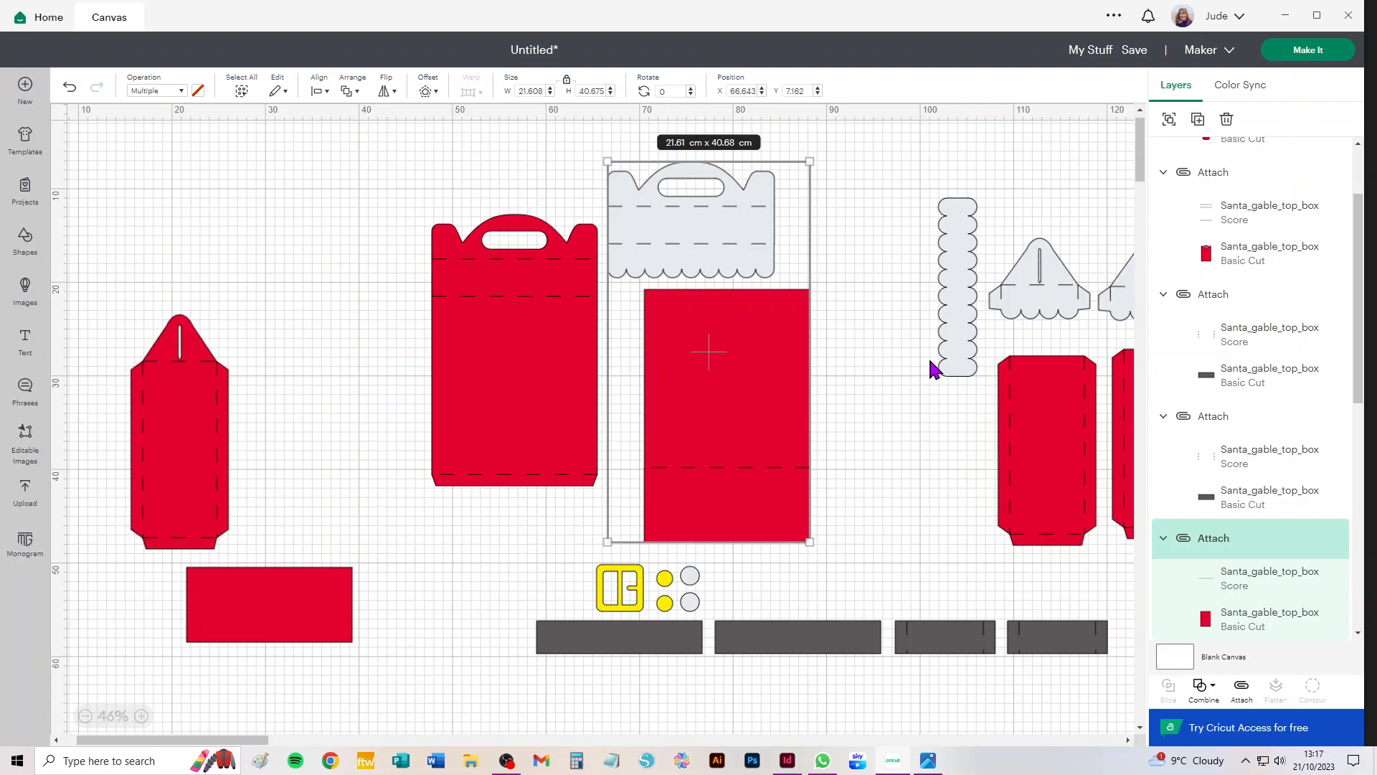
- Move the white scalloped band to about X 91.5, Y 11.2 cm, and delete the two white buttons
{"action": "left_click_drag", "start_coordinate": [966, 321], "coordinate": [868, 320]}
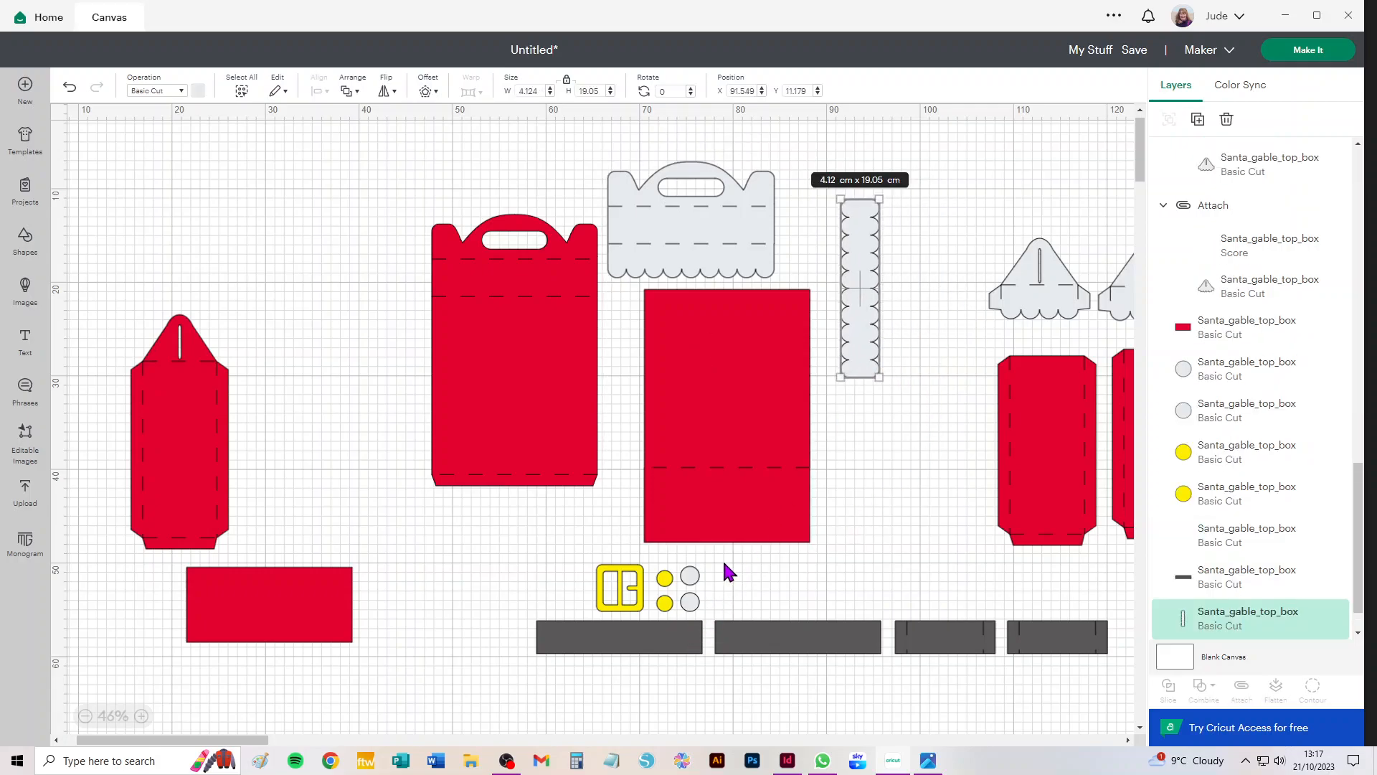
{"action": "left_click_drag", "start_coordinate": [726, 561], "coordinate": [693, 613]}
{"action": "key", "text": "Delete"}
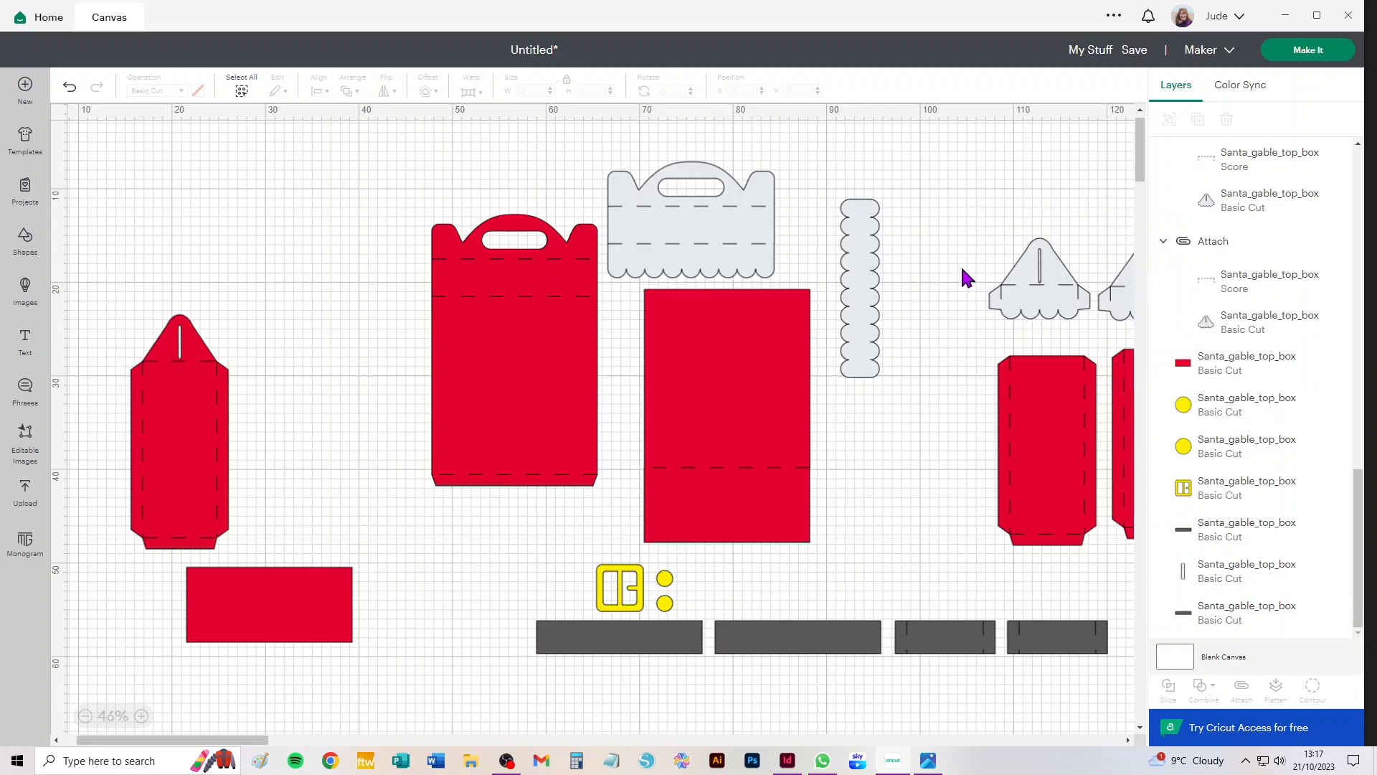
- Delete the two white scalloped side tops together with the two shorter red side panels below them
{"action": "scroll", "coordinate": [943, 357], "scroll_direction": "right", "scroll_amount": 3}
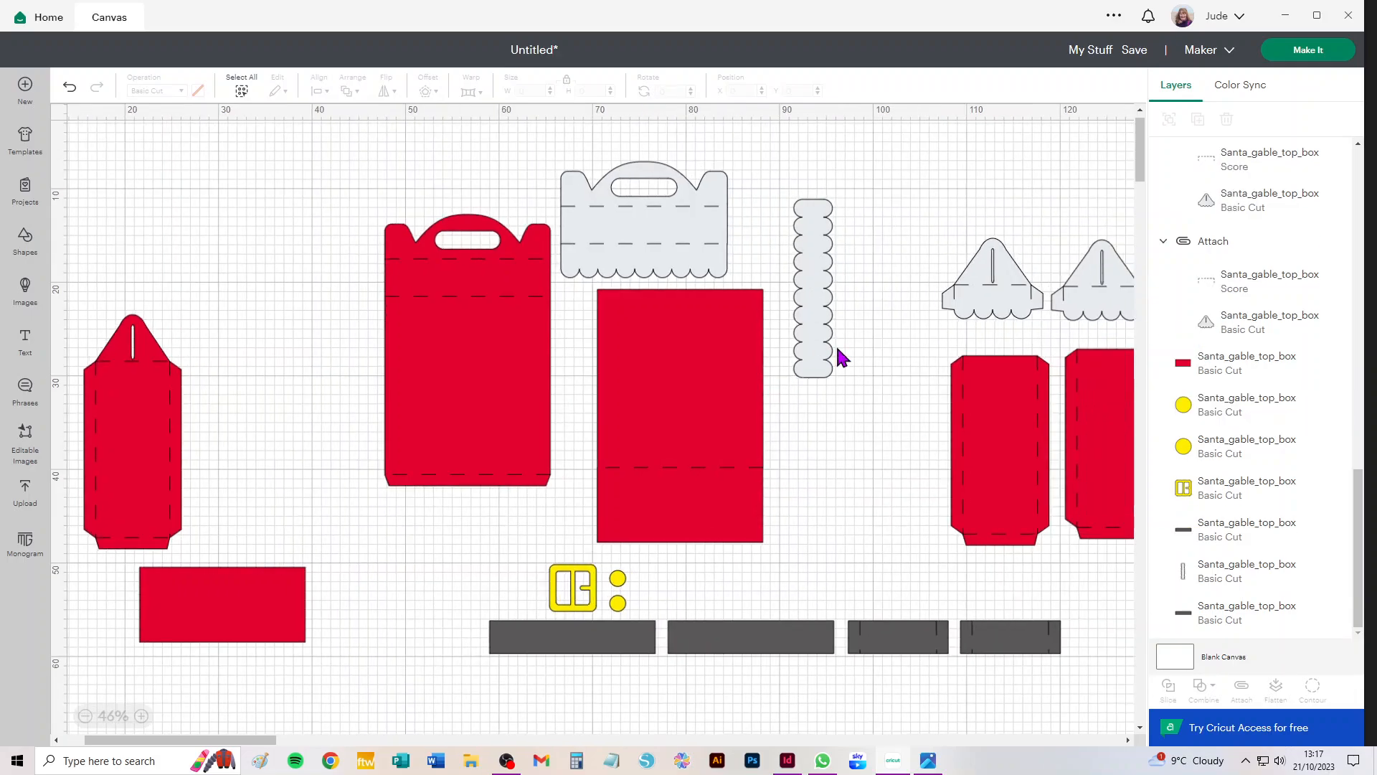
{"action": "left_click_drag", "start_coordinate": [946, 210], "coordinate": [1124, 530]}
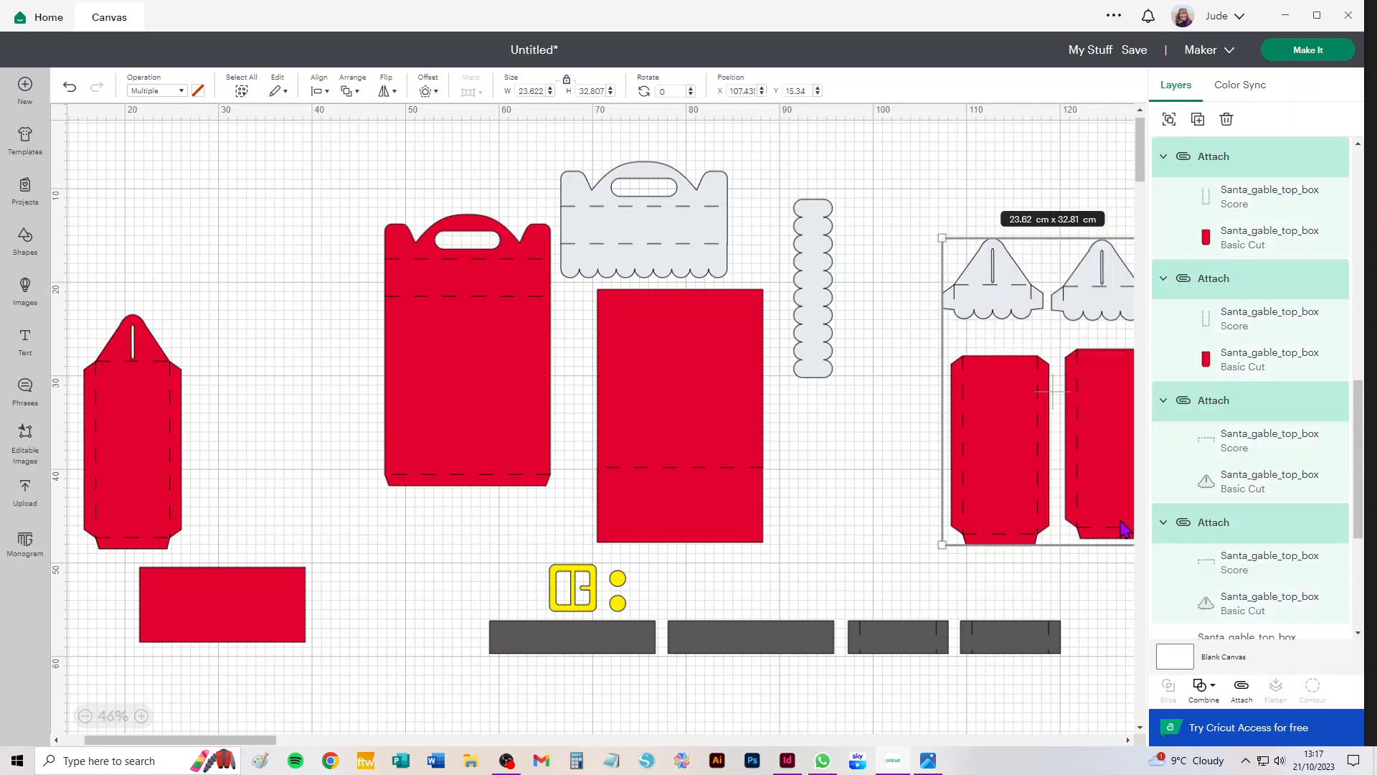
{"action": "key", "text": "Delete"}
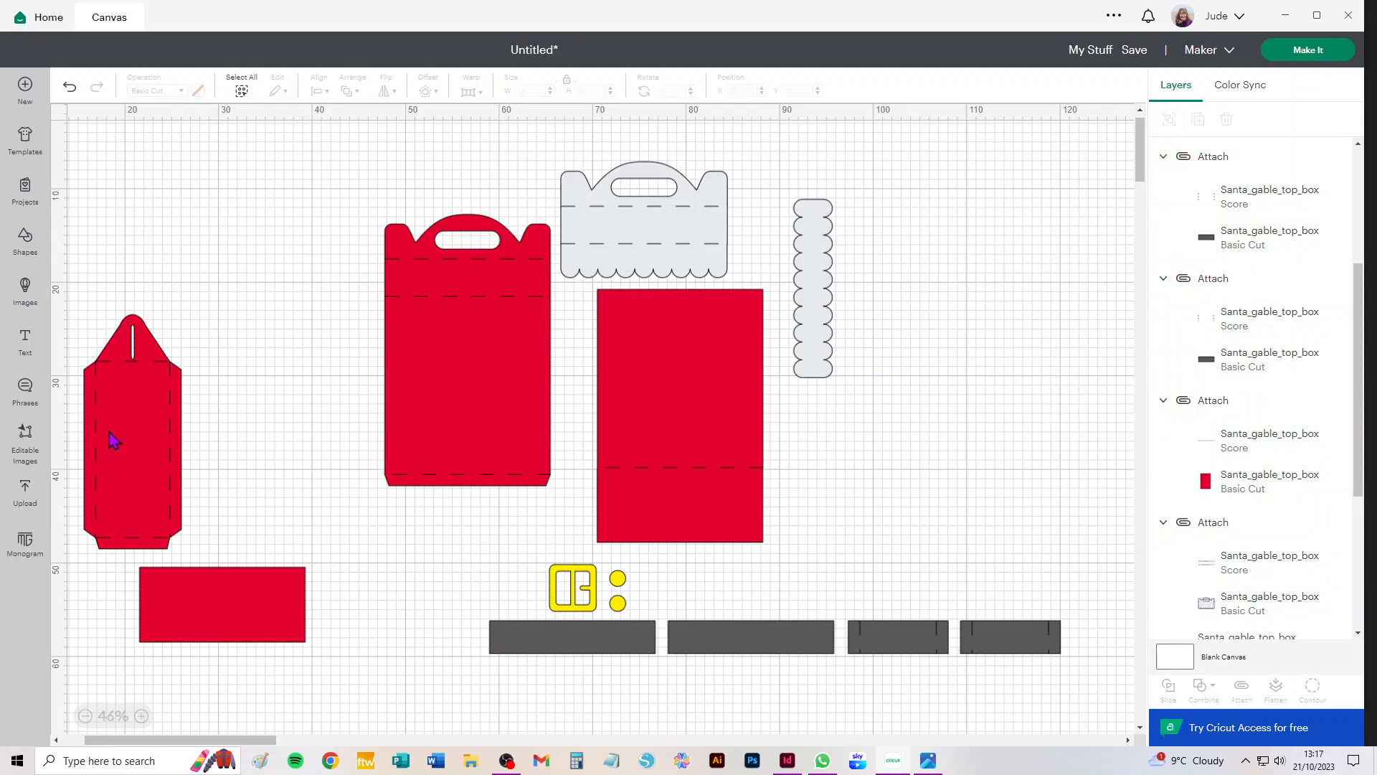
- Move the pointed red side panel to about X 20.9, Y 13.1 cm and place a copy beside it at about X 32.5, Y 13.2 cm
{"action": "left_click", "coordinate": [149, 406]}
{"action": "left_click_drag", "start_coordinate": [149, 406], "coordinate": [194, 335]}
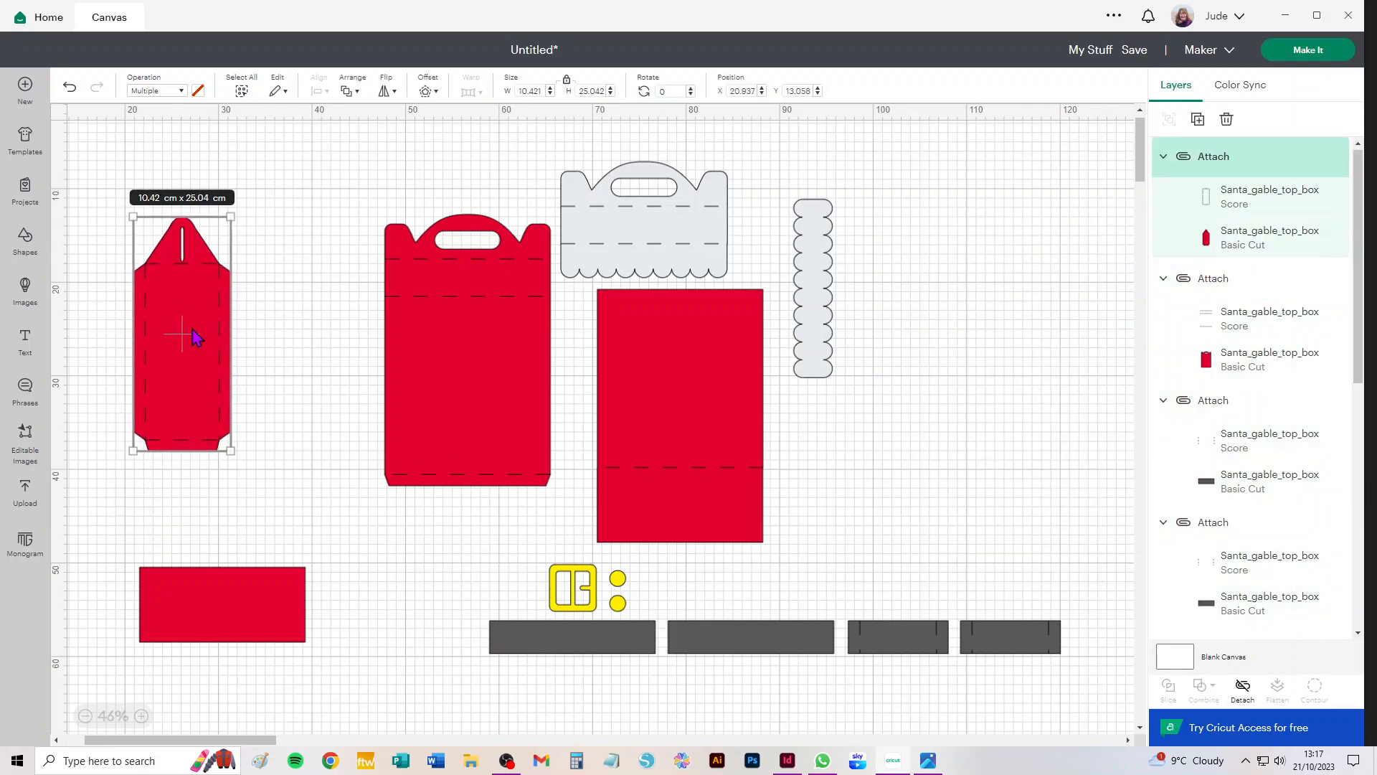
{"action": "key", "text": "ctrl+c"}
{"action": "key", "text": "ctrl+v"}
{"action": "left_click_drag", "start_coordinate": [136, 251], "coordinate": [294, 332]}
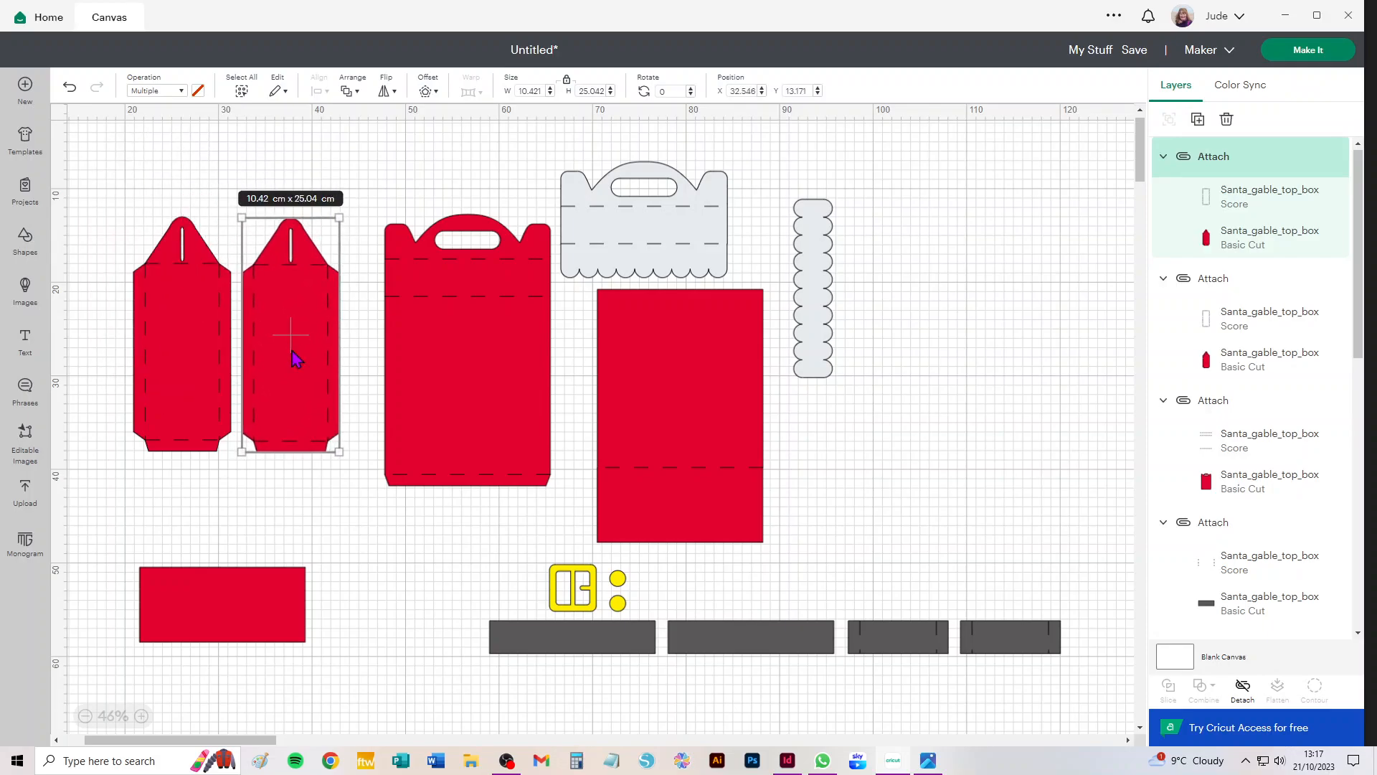
- Delete the plain red rectangle below the pointed side panels
{"action": "left_click_drag", "start_coordinate": [203, 619], "coordinate": [244, 583]}
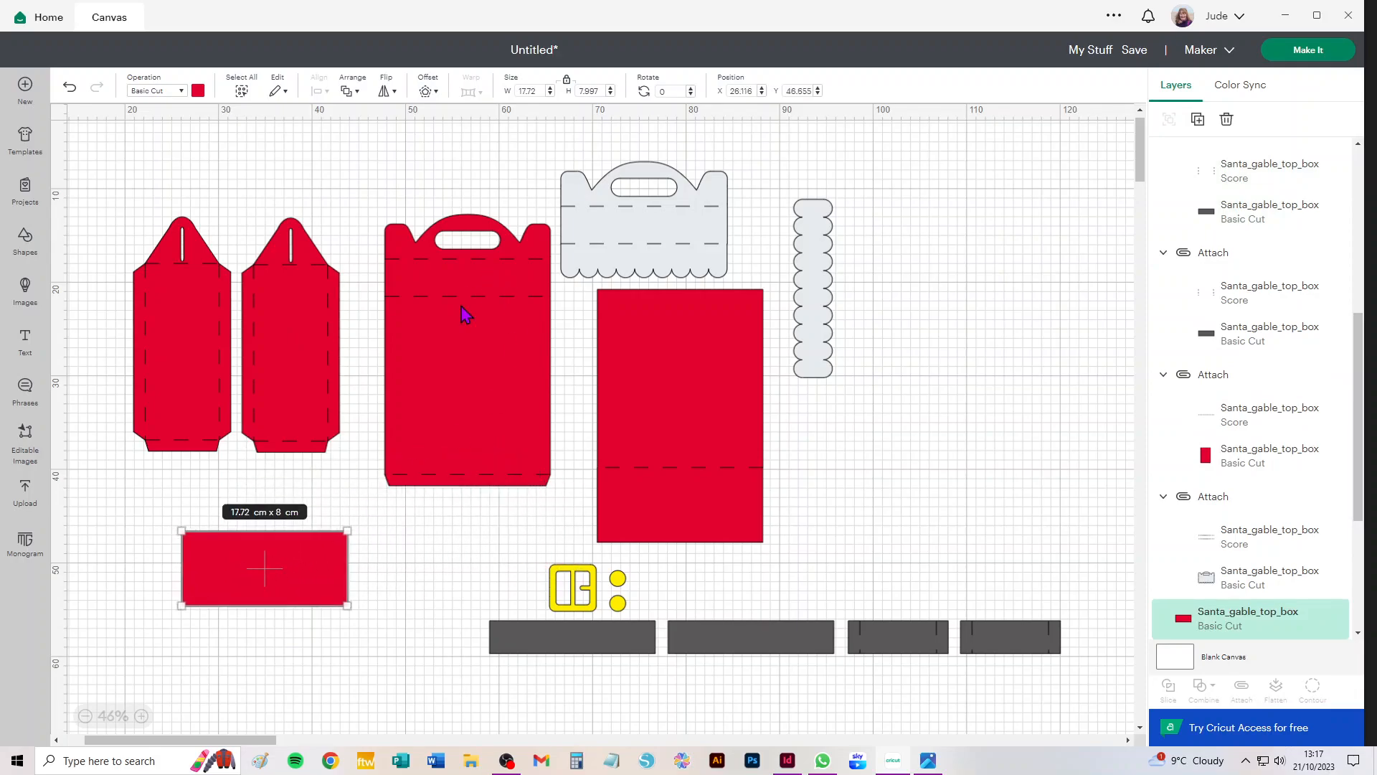
{"action": "left_click", "coordinate": [472, 393]}
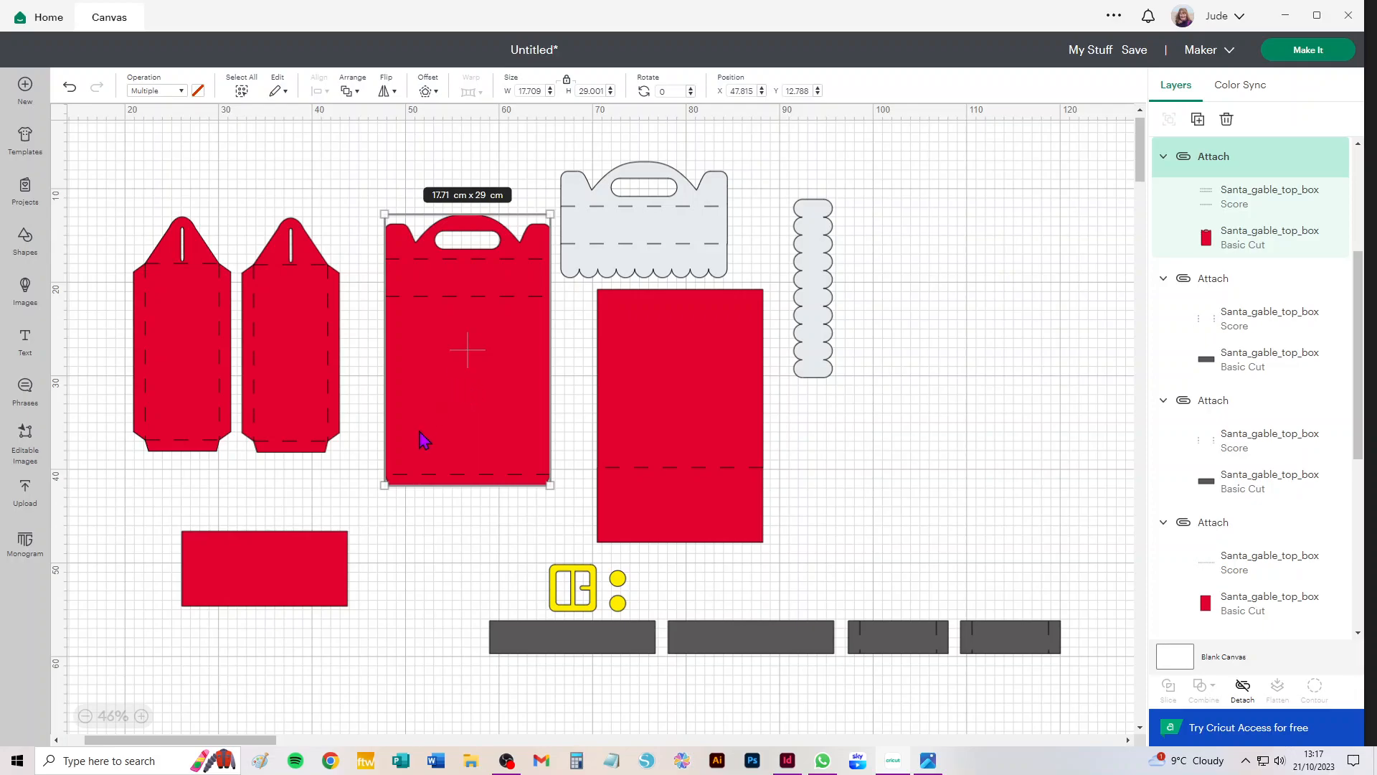
{"action": "left_click_drag", "start_coordinate": [261, 572], "coordinate": [236, 552]}
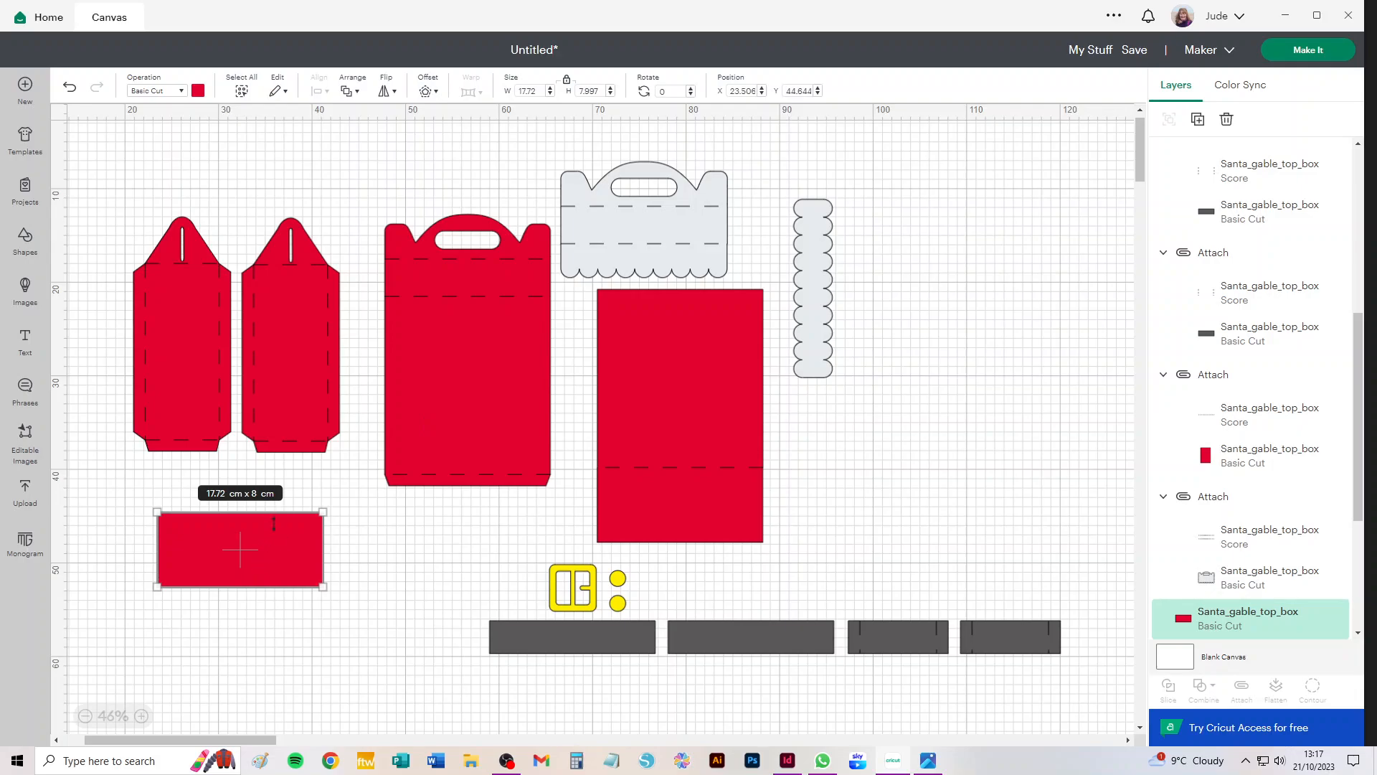
{"action": "left_click_drag", "start_coordinate": [250, 563], "coordinate": [359, 560]}
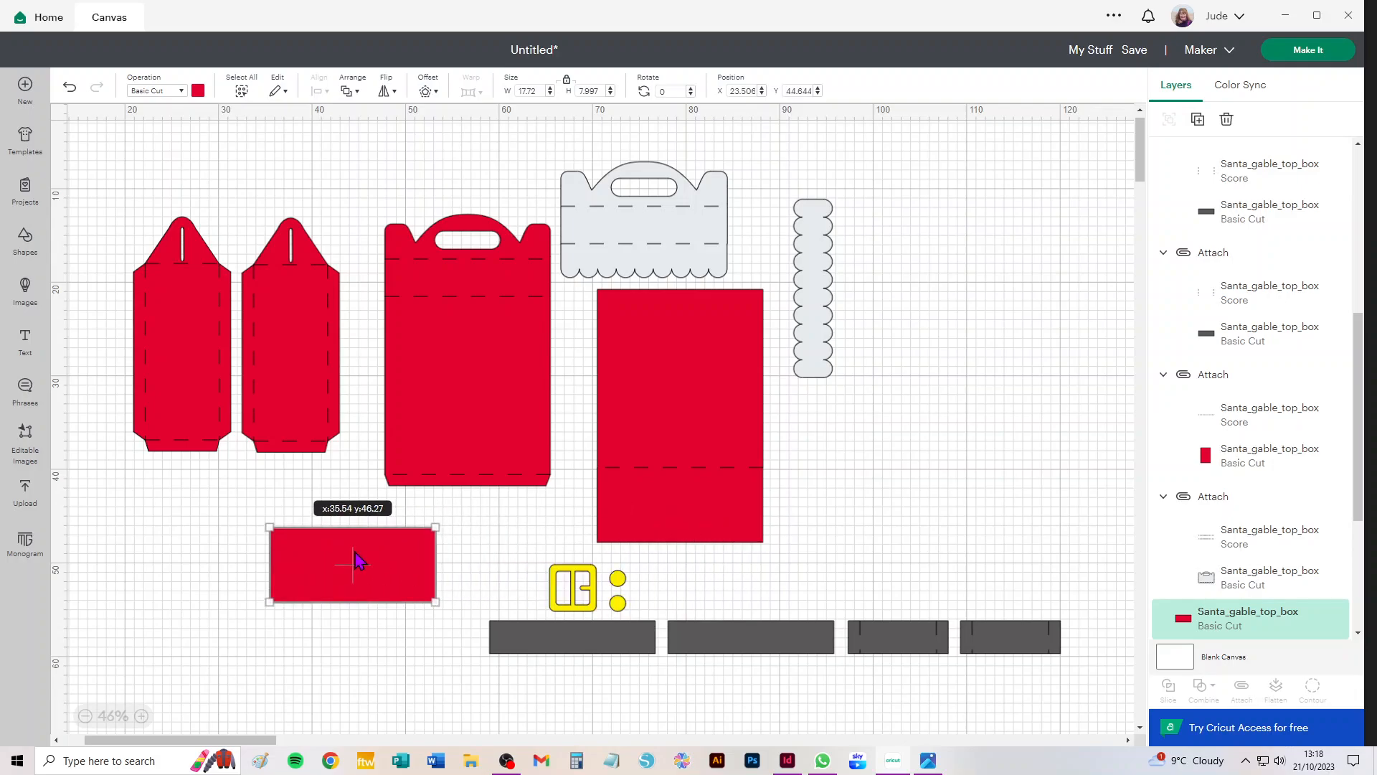
{"action": "left_click_drag", "start_coordinate": [357, 560], "coordinate": [288, 562]}
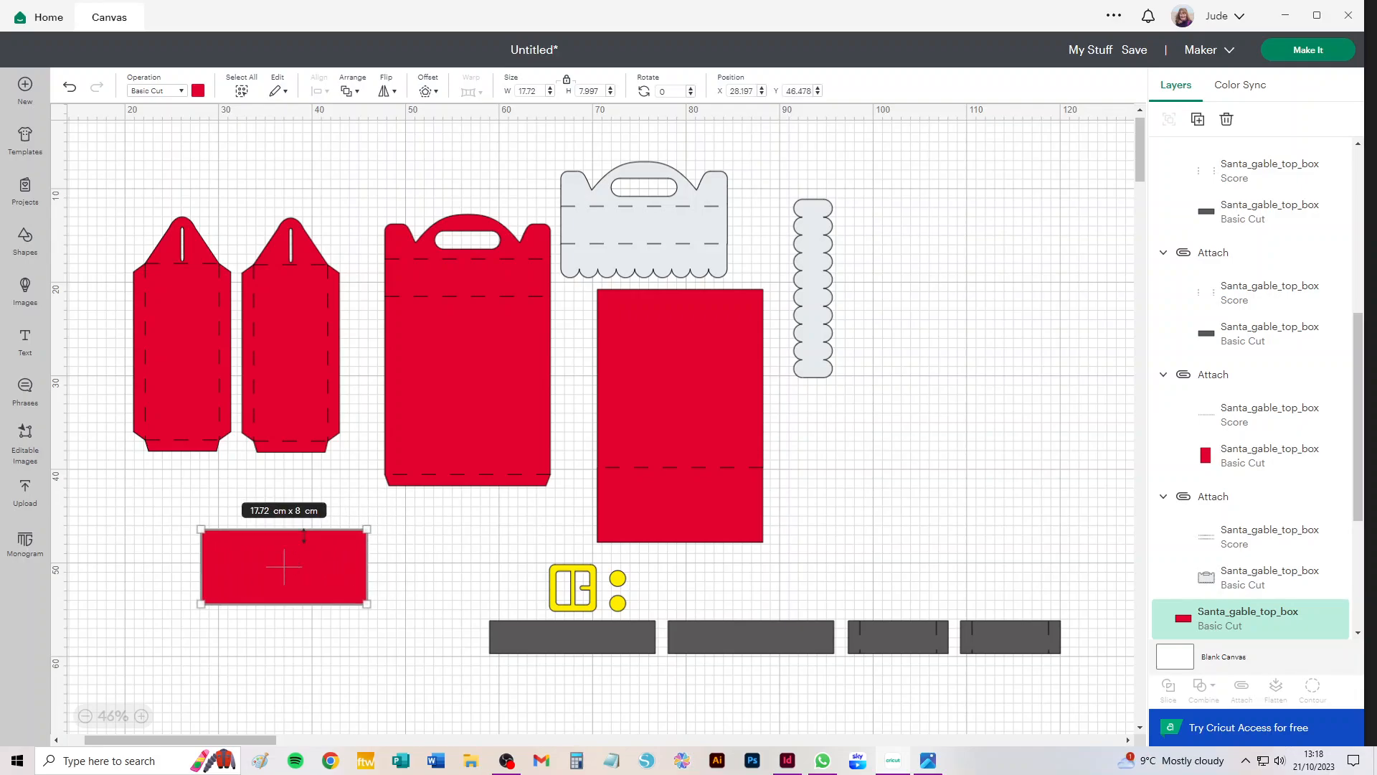
{"action": "key", "text": "Delete"}
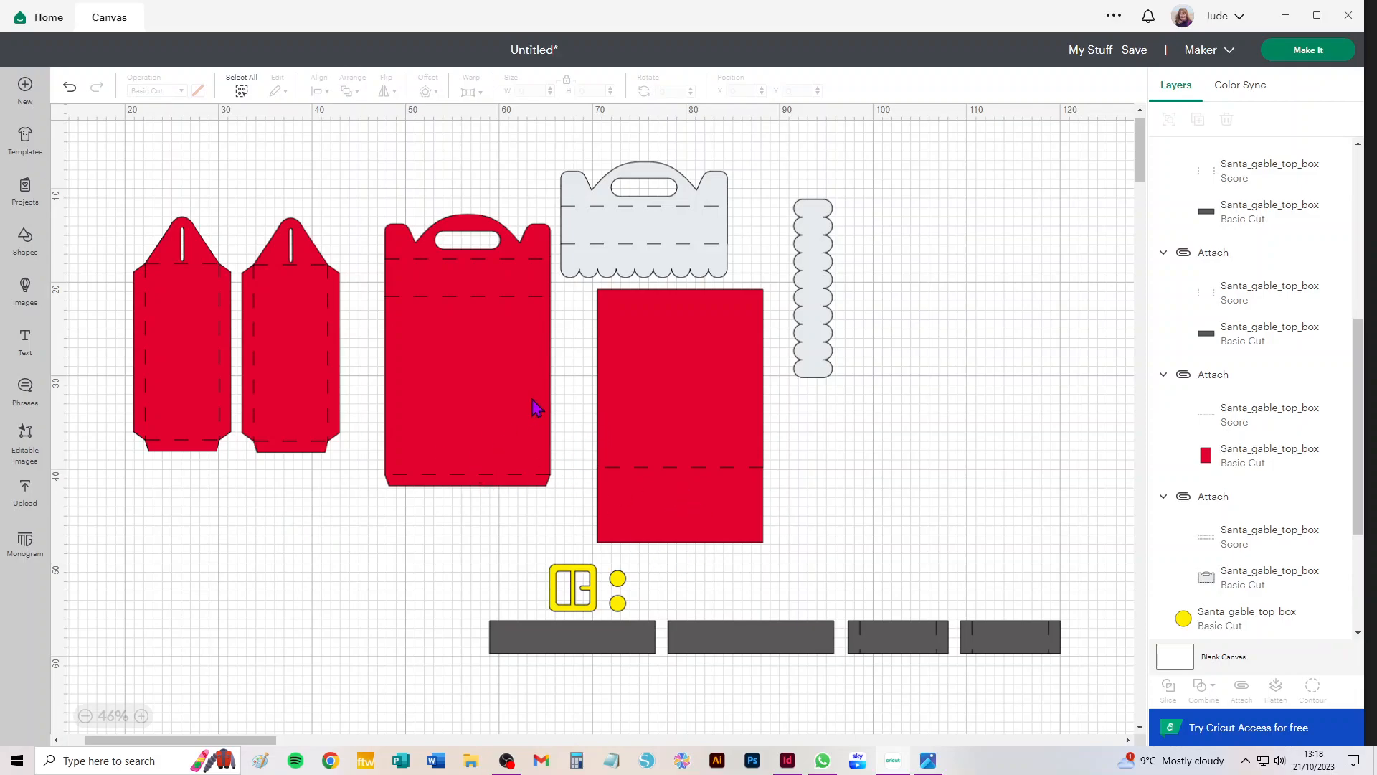
- Shift the red gable panel and both pointed side panels down, placing the first side panel at about X 20.1, Y 20.2 cm
{"action": "left_click_drag", "start_coordinate": [484, 349], "coordinate": [475, 396]}
{"action": "left_click_drag", "start_coordinate": [285, 346], "coordinate": [289, 413]}
{"action": "left_click_drag", "start_coordinate": [169, 337], "coordinate": [163, 405]}
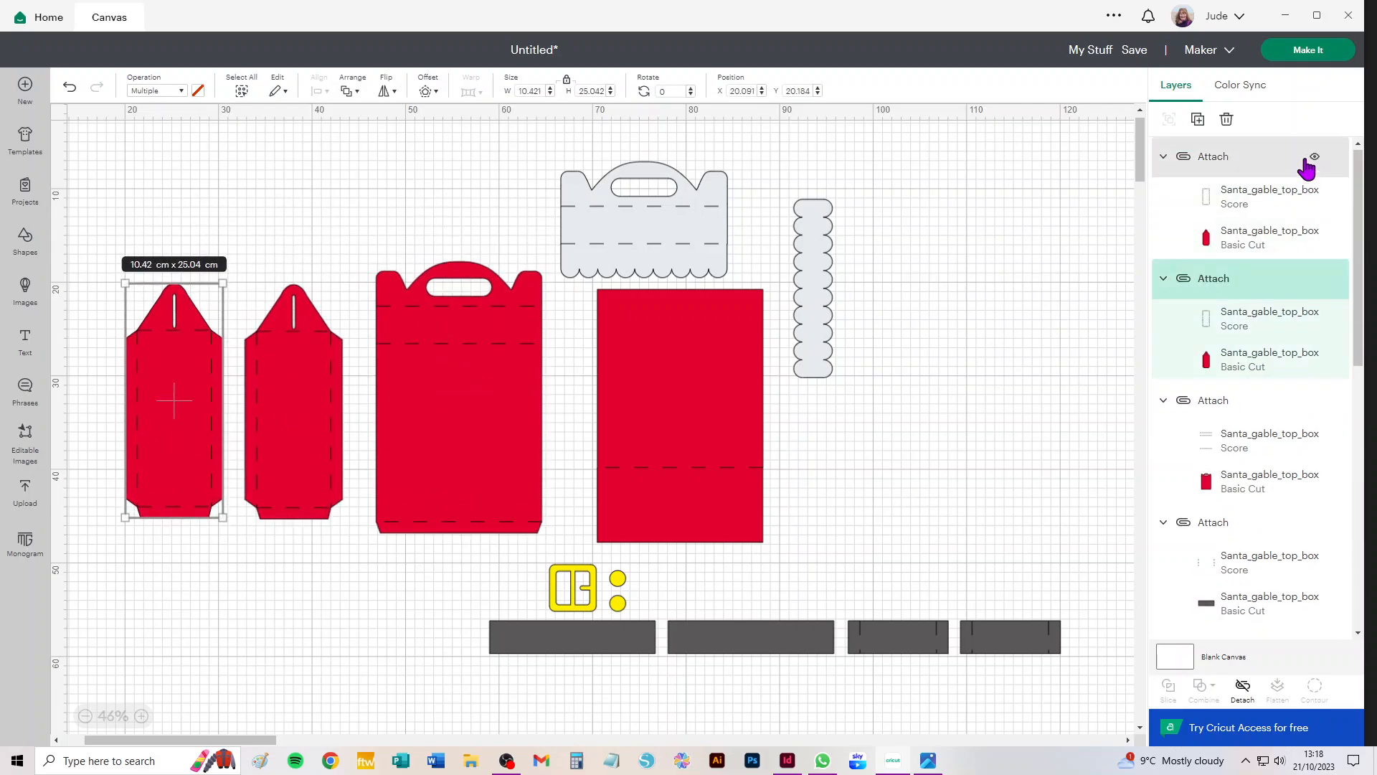
- Place the white scalloped gable top over the plain red panel's upper edge at about X 70.6, Y 12.1 cm and bring it to the front
{"action": "left_click_drag", "start_coordinate": [645, 265], "coordinate": [683, 309]}
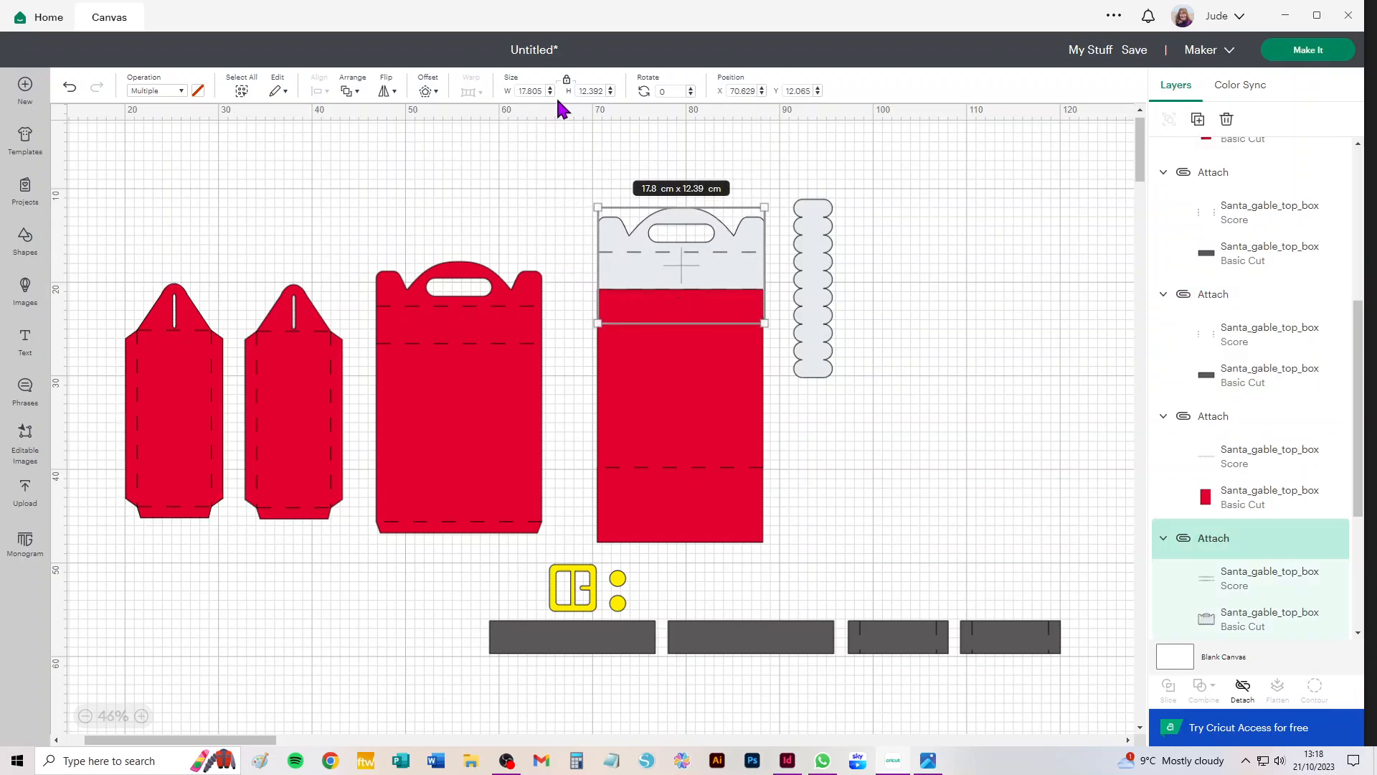
{"action": "left_click", "coordinate": [349, 91]}
{"action": "left_click", "coordinate": [405, 120]}
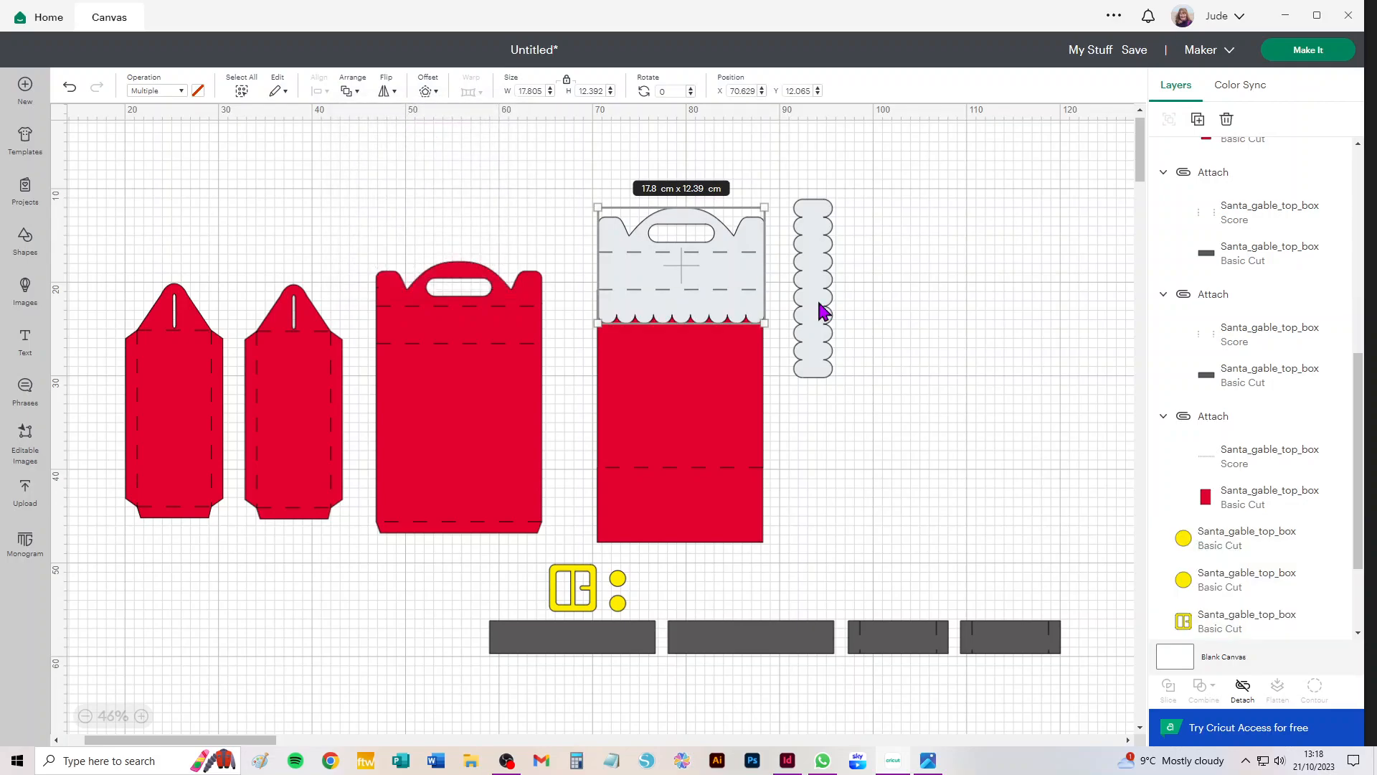
{"action": "left_click", "coordinate": [954, 417]}
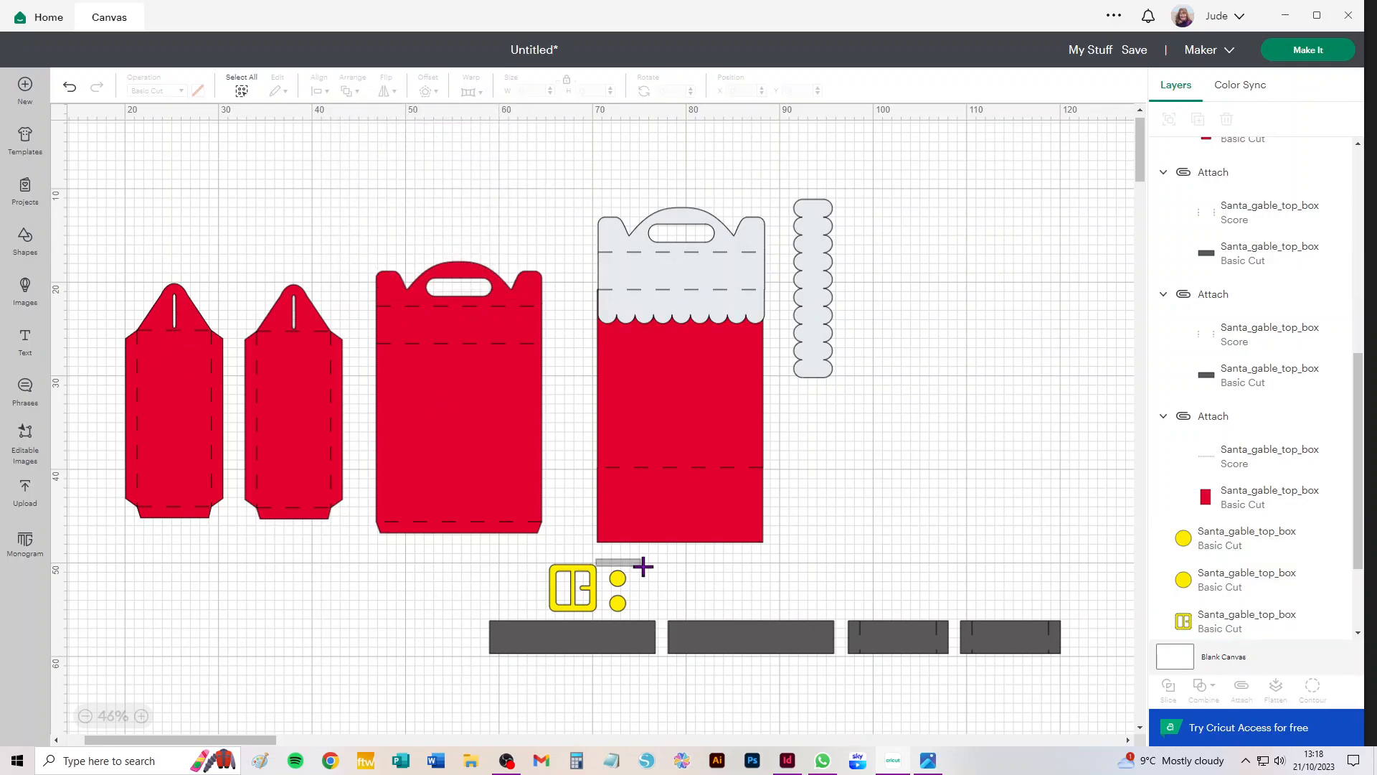
- Centre the white scalloped band on the plain red panel at about X 77.4, Y 20.8 cm and bring it to the front
{"action": "left_click", "coordinate": [588, 577]}
{"action": "left_click_drag", "start_coordinate": [810, 257], "coordinate": [678, 346]}
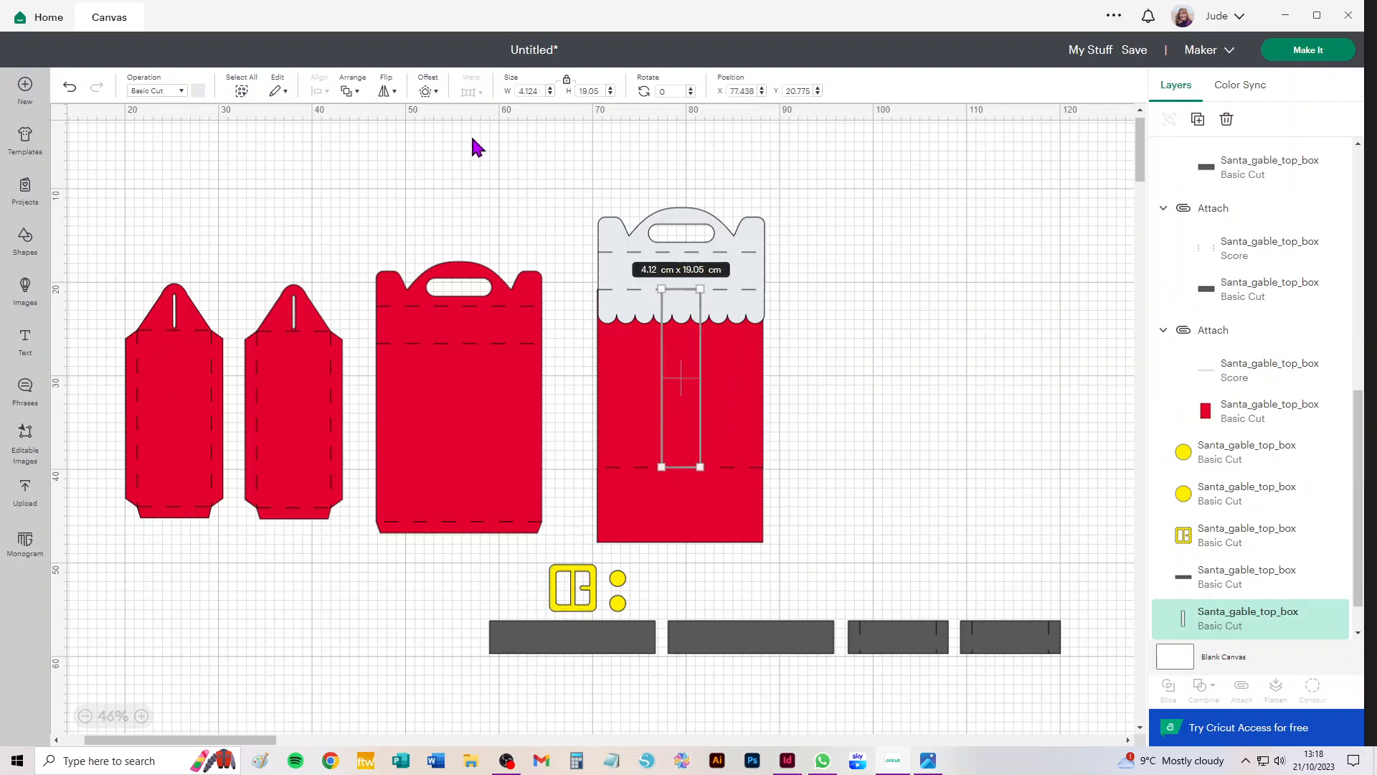
{"action": "left_click", "coordinate": [351, 92]}
{"action": "left_click", "coordinate": [427, 132]}
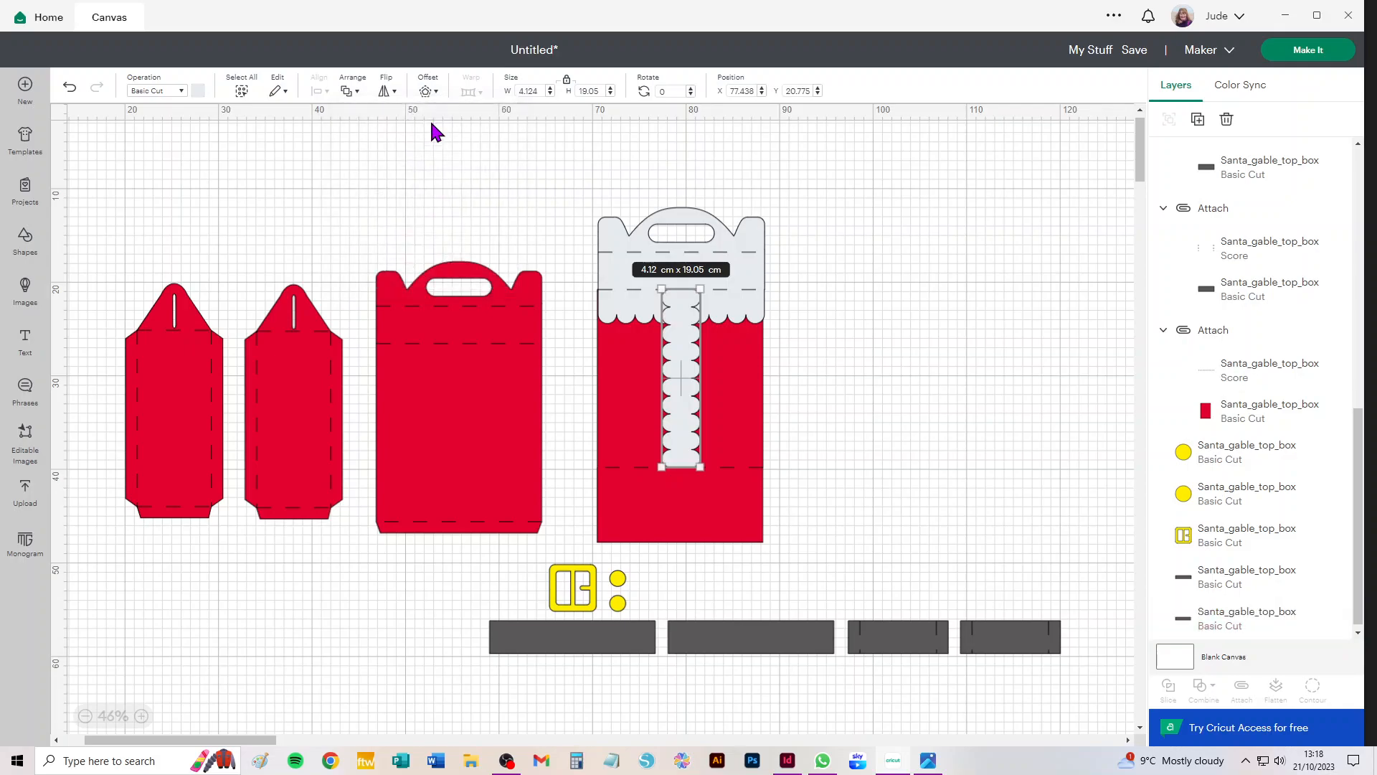
{"action": "left_click", "coordinate": [961, 359]}
- Open the mat preparation and set the white mat's material size to 21 cm x 29.7 cm (A4)
{"action": "left_click", "coordinate": [1300, 51]}
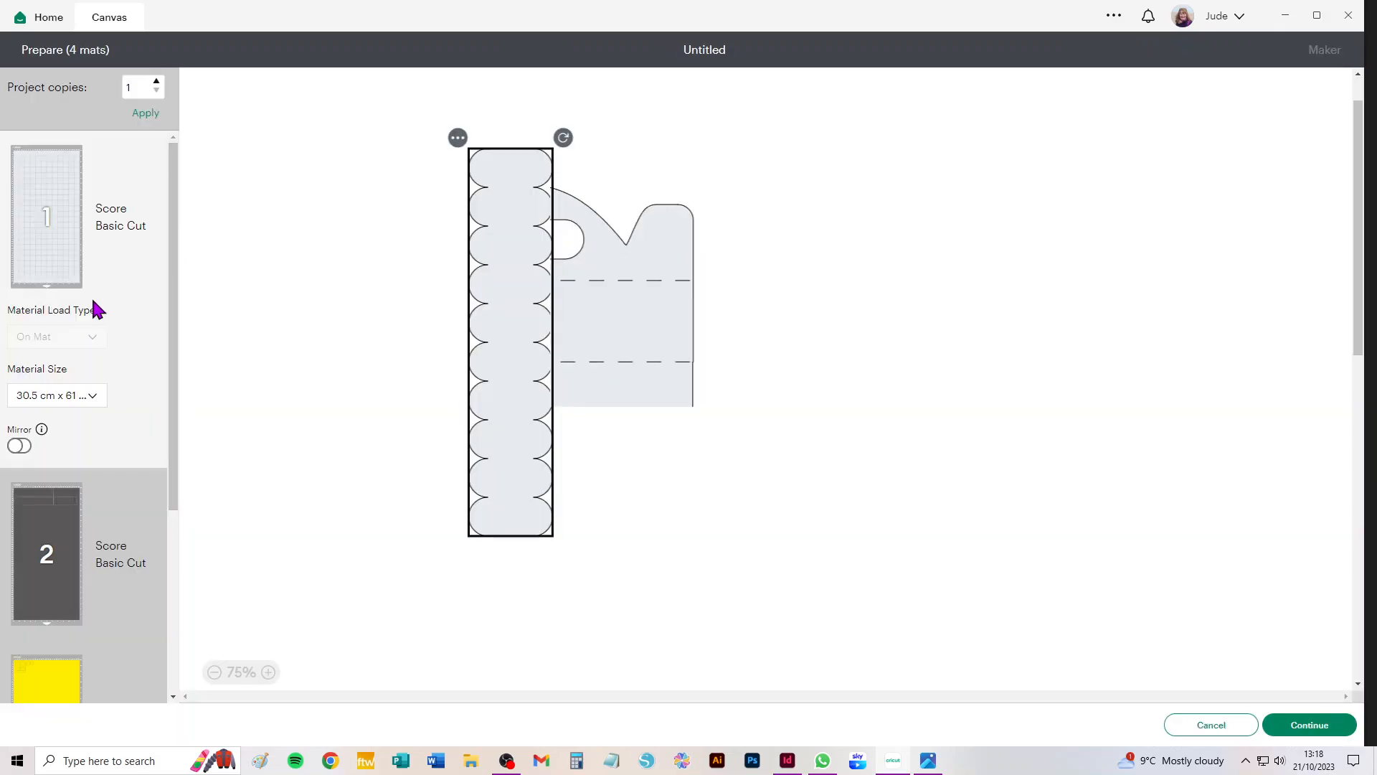
{"action": "left_click", "coordinate": [64, 395]}
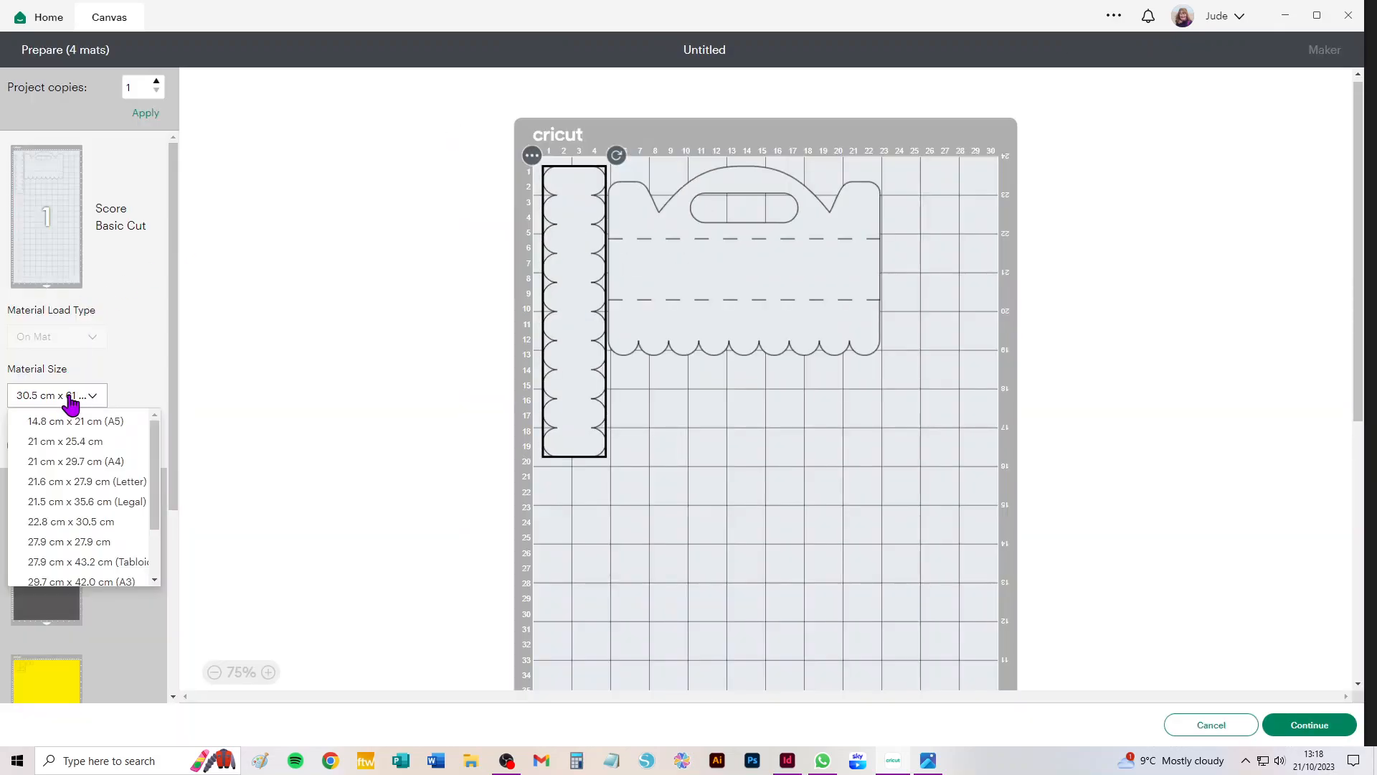
{"action": "left_click", "coordinate": [56, 463]}
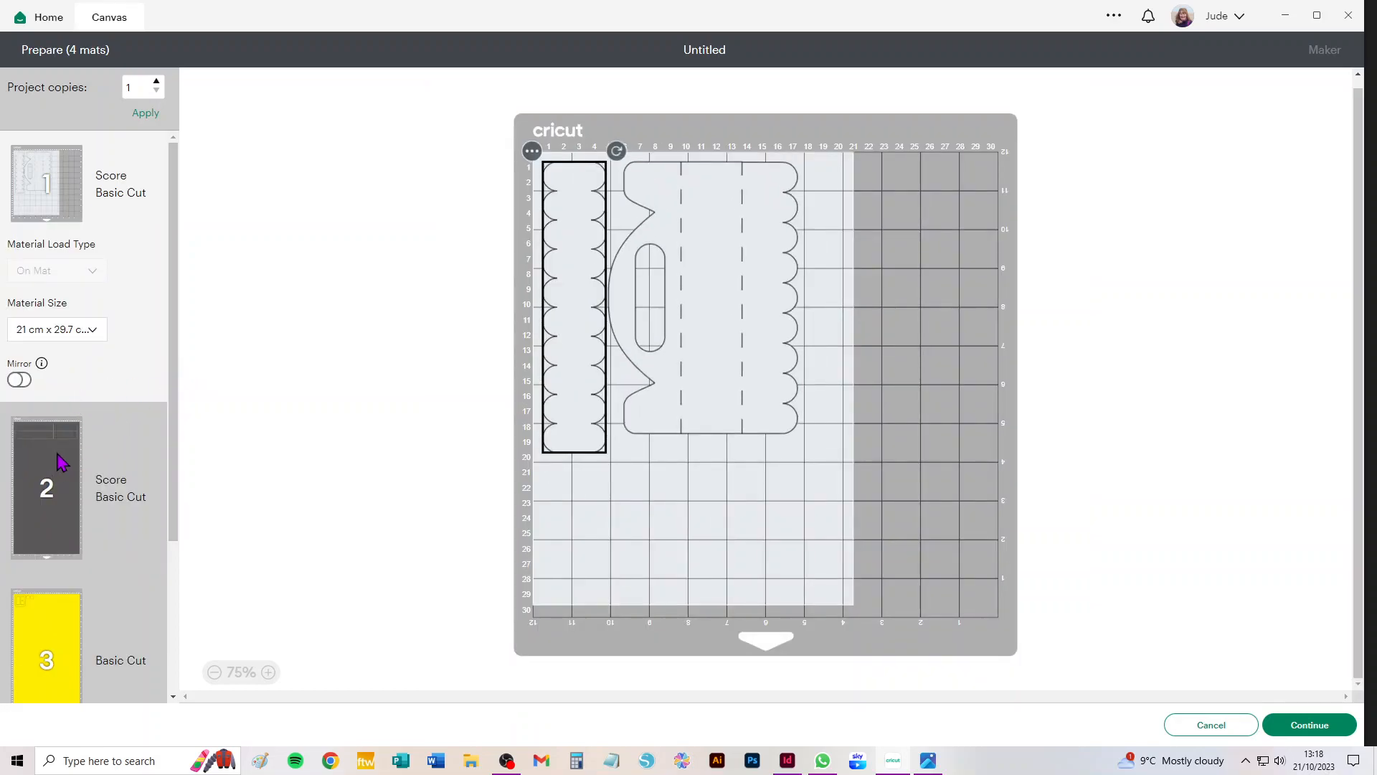
- Examine the red mat's layout and its available material sizes, and return to the canvas
{"action": "scroll", "coordinate": [56, 430], "scroll_direction": "down", "scroll_amount": 3}
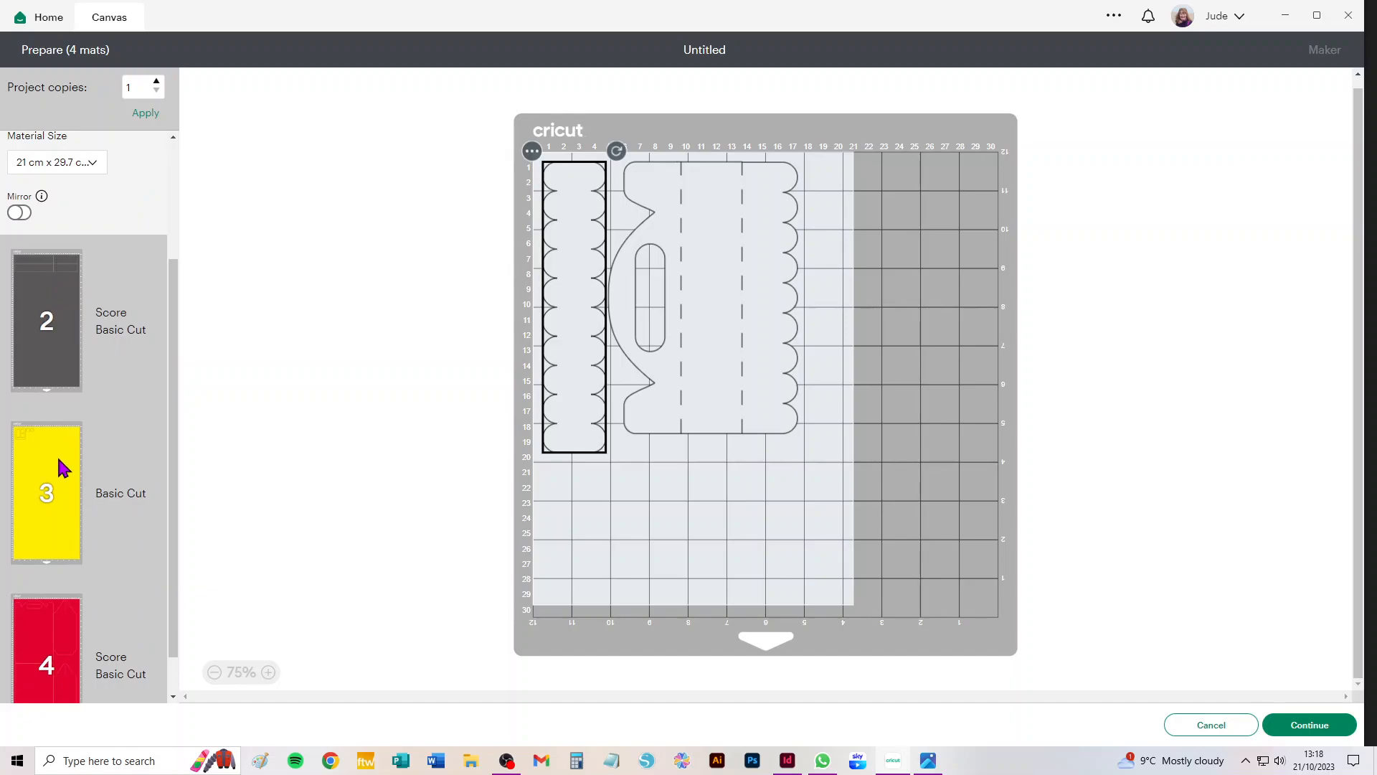
{"action": "scroll", "coordinate": [62, 463], "scroll_direction": "down", "scroll_amount": 1}
{"action": "left_click", "coordinate": [50, 597]}
{"action": "left_click", "coordinate": [73, 634]}
{"action": "scroll", "coordinate": [100, 638], "scroll_direction": "down", "scroll_amount": 2}
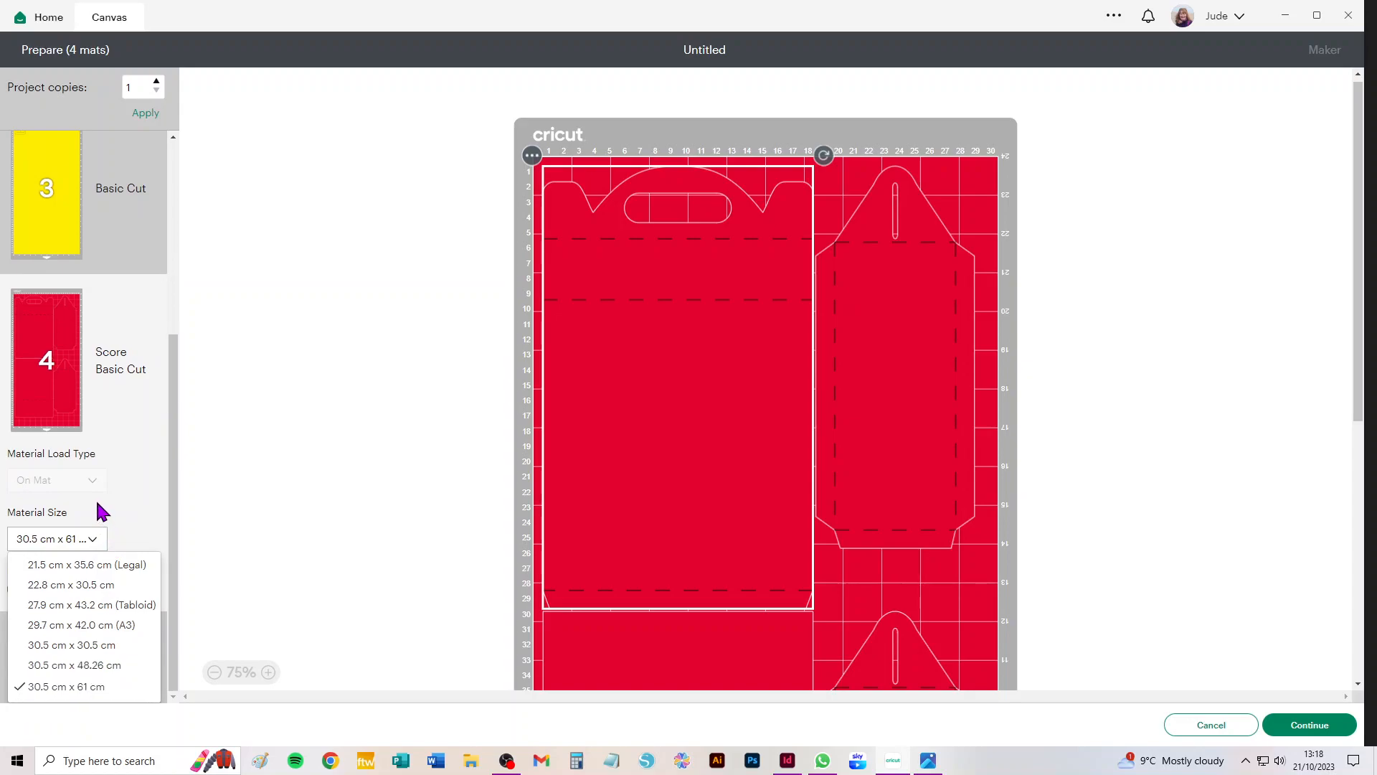
{"action": "left_click", "coordinate": [1241, 726]}
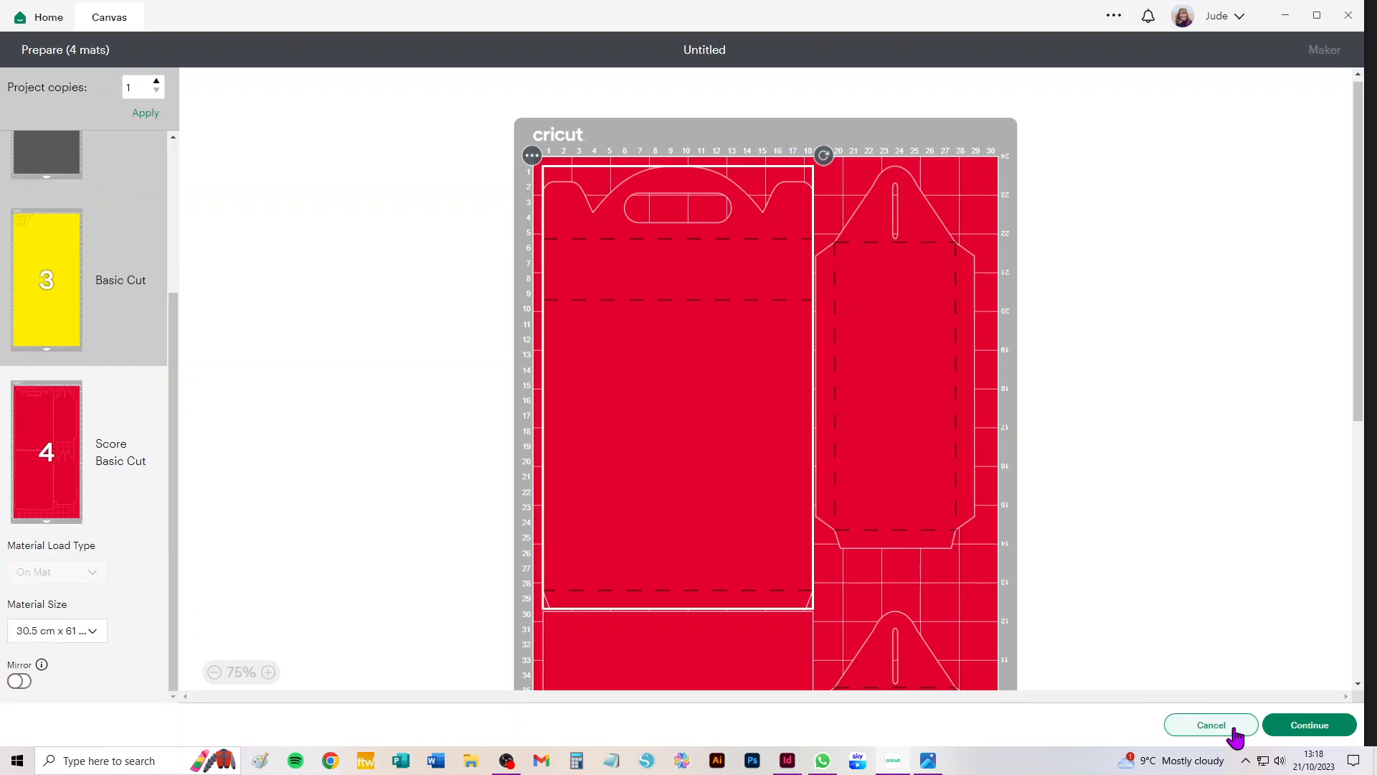
{"action": "left_click", "coordinate": [1241, 726]}
- Move the red gable panel to about X 45.6, Y 13.1 cm and recolour its cut layer light blue
{"action": "left_click_drag", "start_coordinate": [608, 455], "coordinate": [614, 414]}
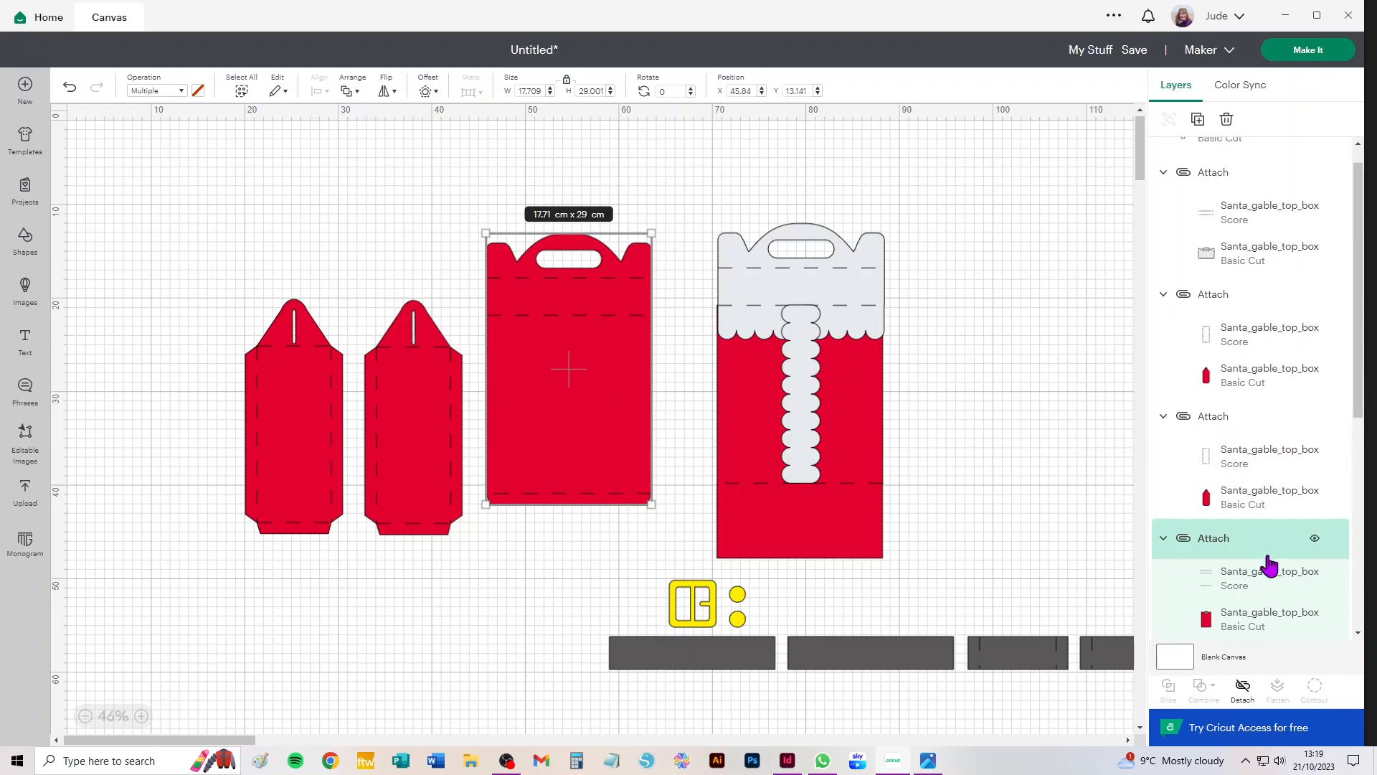
{"action": "left_click", "coordinate": [1262, 623]}
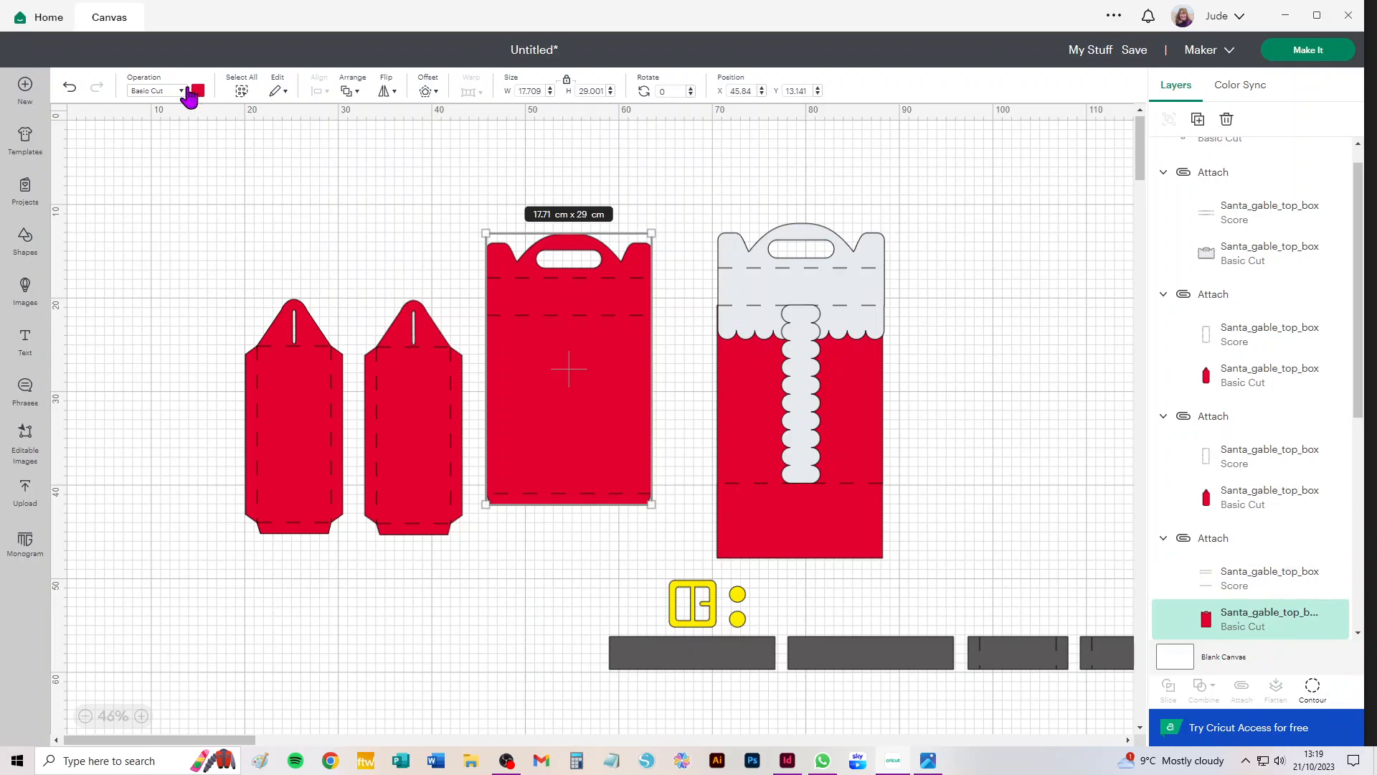
{"action": "left_click", "coordinate": [197, 92]}
{"action": "left_click", "coordinate": [267, 177]}
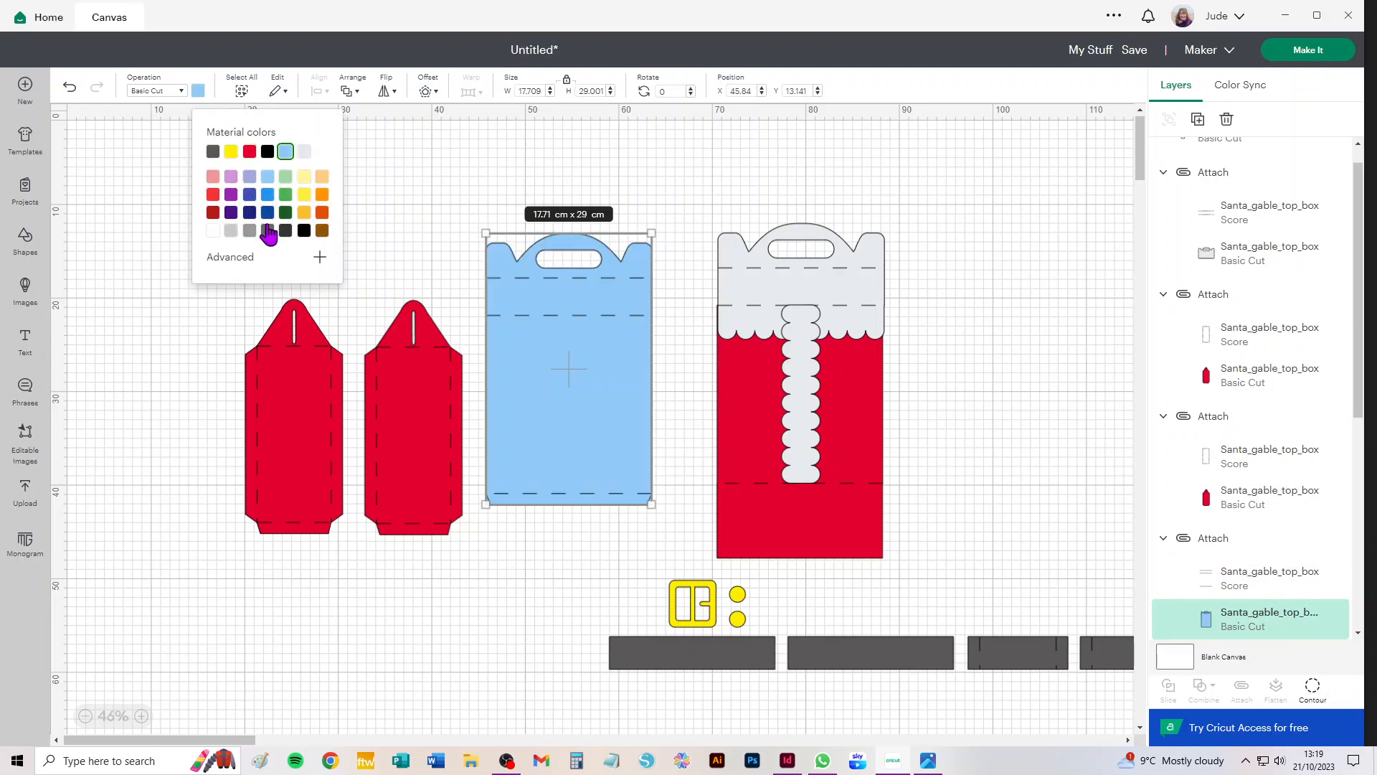
{"action": "left_click", "coordinate": [162, 234]}
- Send the recoloured project to mat preparation and set the first, white mat to 21 cm x 29.7 cm (A4)
{"action": "left_click", "coordinate": [1315, 52]}
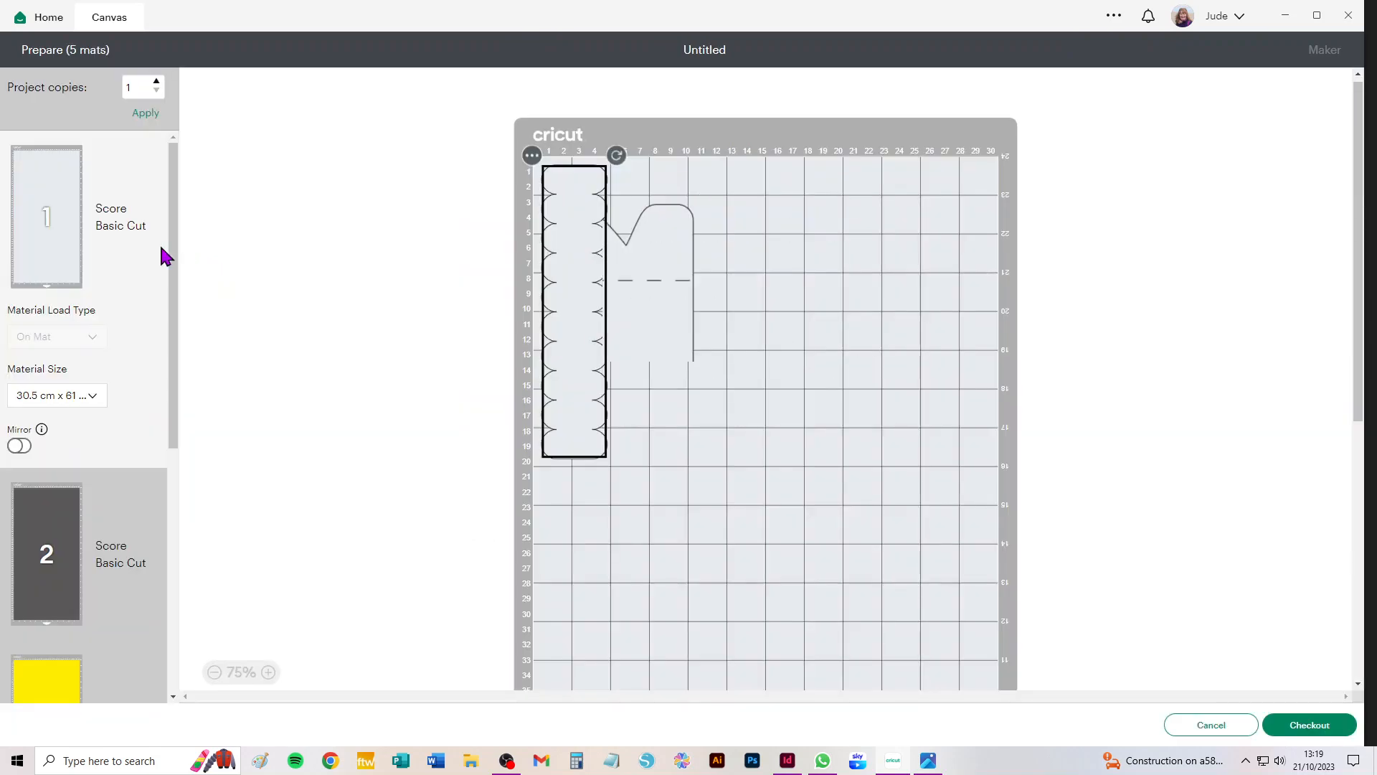
{"action": "left_click", "coordinate": [87, 396]}
{"action": "left_click", "coordinate": [86, 465]}
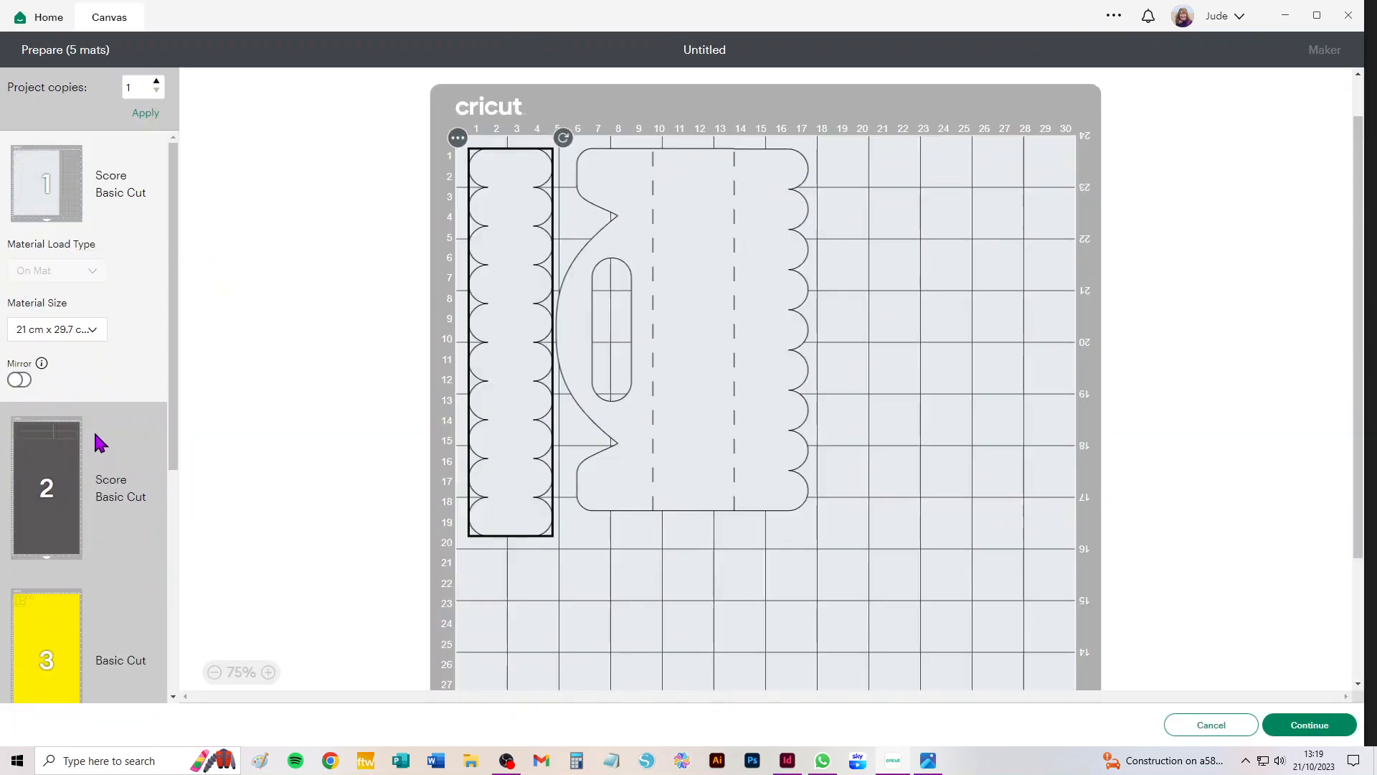
- Set the red mat's material size to 21 cm x 29.7 cm (A4)
{"action": "scroll", "coordinate": [68, 400], "scroll_direction": "down", "scroll_amount": 2}
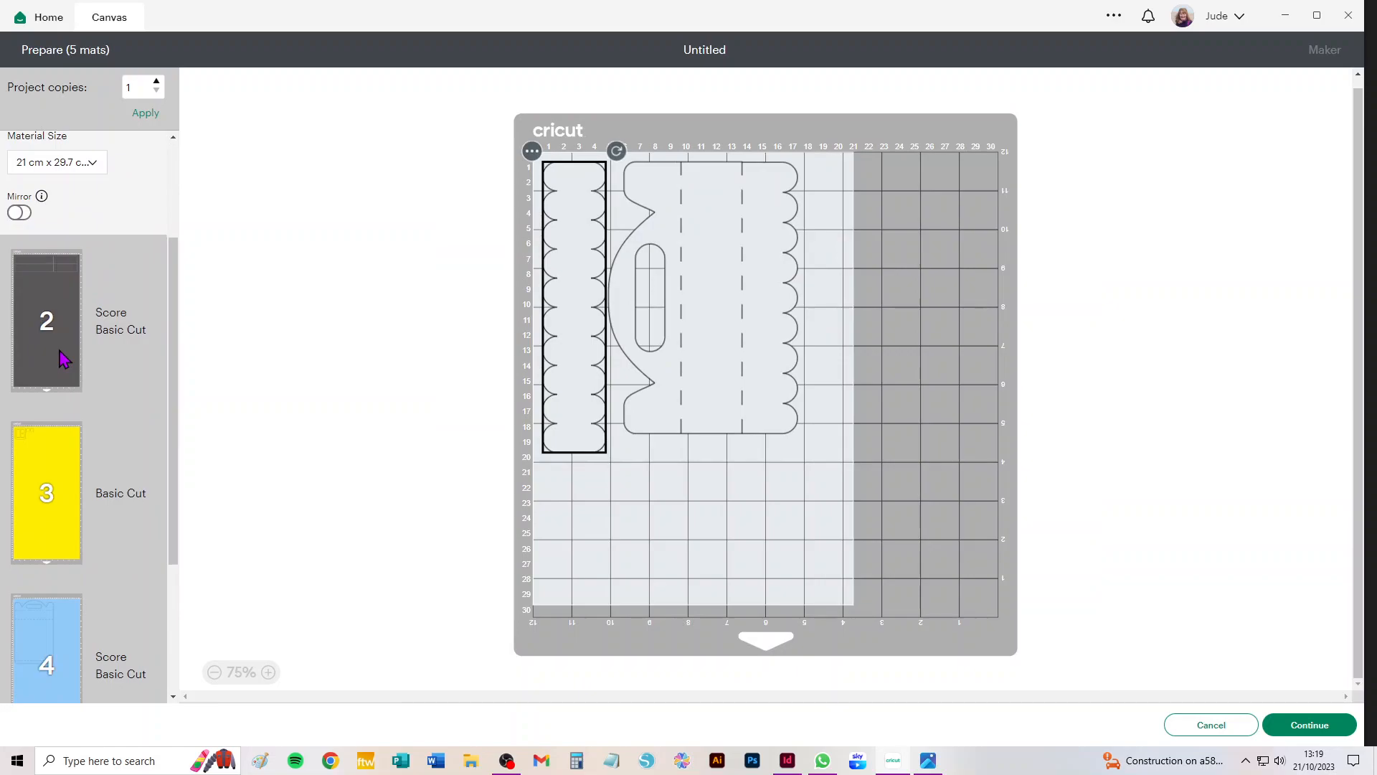
{"action": "scroll", "coordinate": [63, 359], "scroll_direction": "down", "scroll_amount": 2}
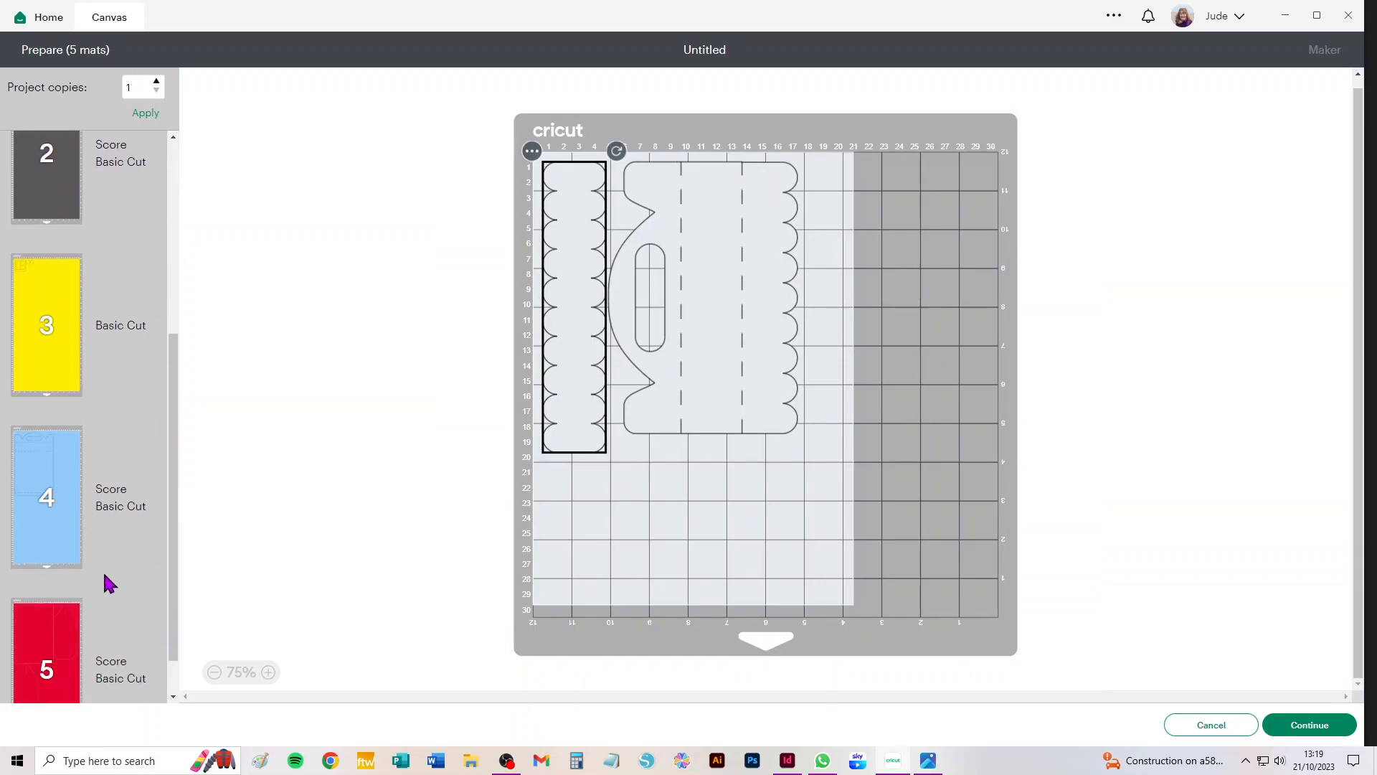
{"action": "scroll", "coordinate": [101, 599], "scroll_direction": "down", "scroll_amount": 1}
{"action": "left_click", "coordinate": [37, 594]}
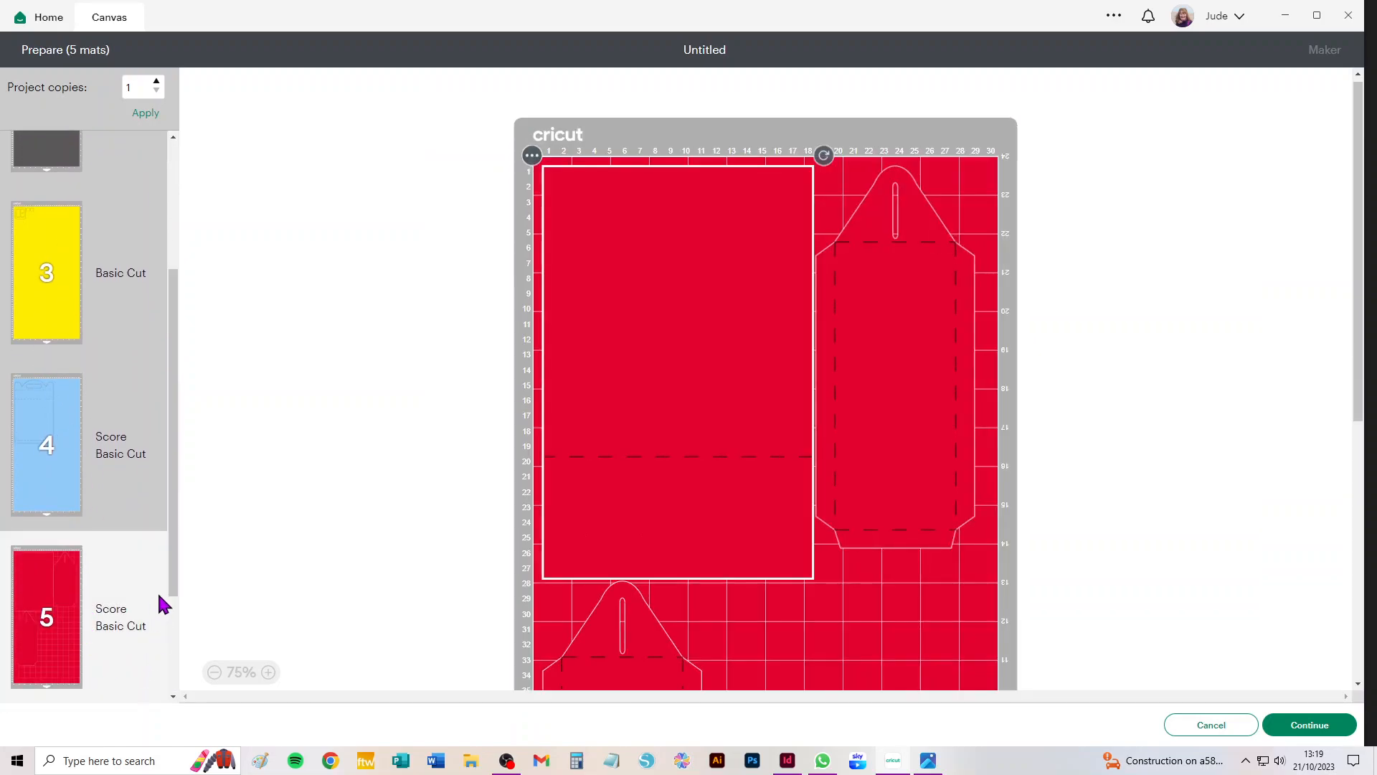
{"action": "scroll", "coordinate": [151, 588], "scroll_direction": "down", "scroll_amount": 2}
{"action": "left_click", "coordinate": [76, 631]}
{"action": "left_click", "coordinate": [86, 657]}
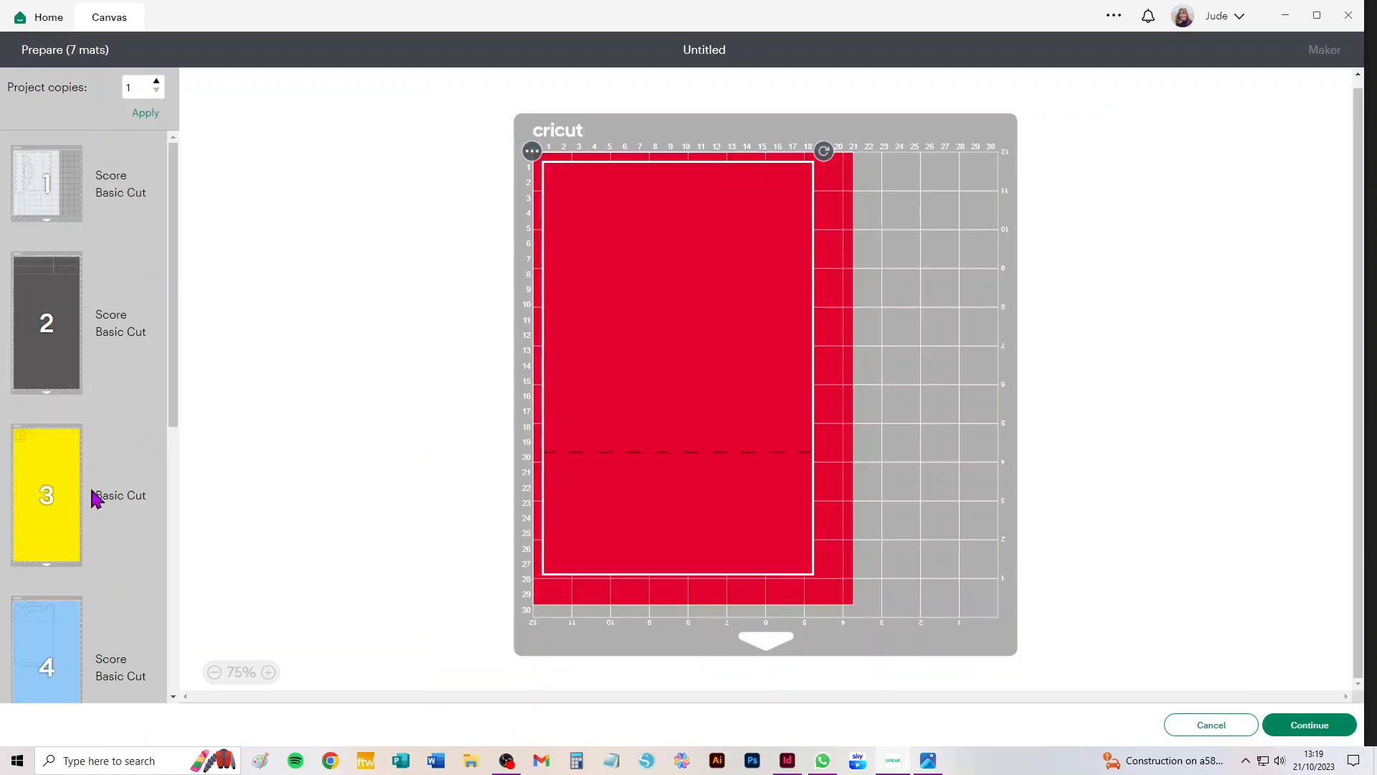
- Examine how the pointed red side panels are laid out on mats 7 and 6
{"action": "scroll", "coordinate": [117, 494], "scroll_direction": "down", "scroll_amount": 5}
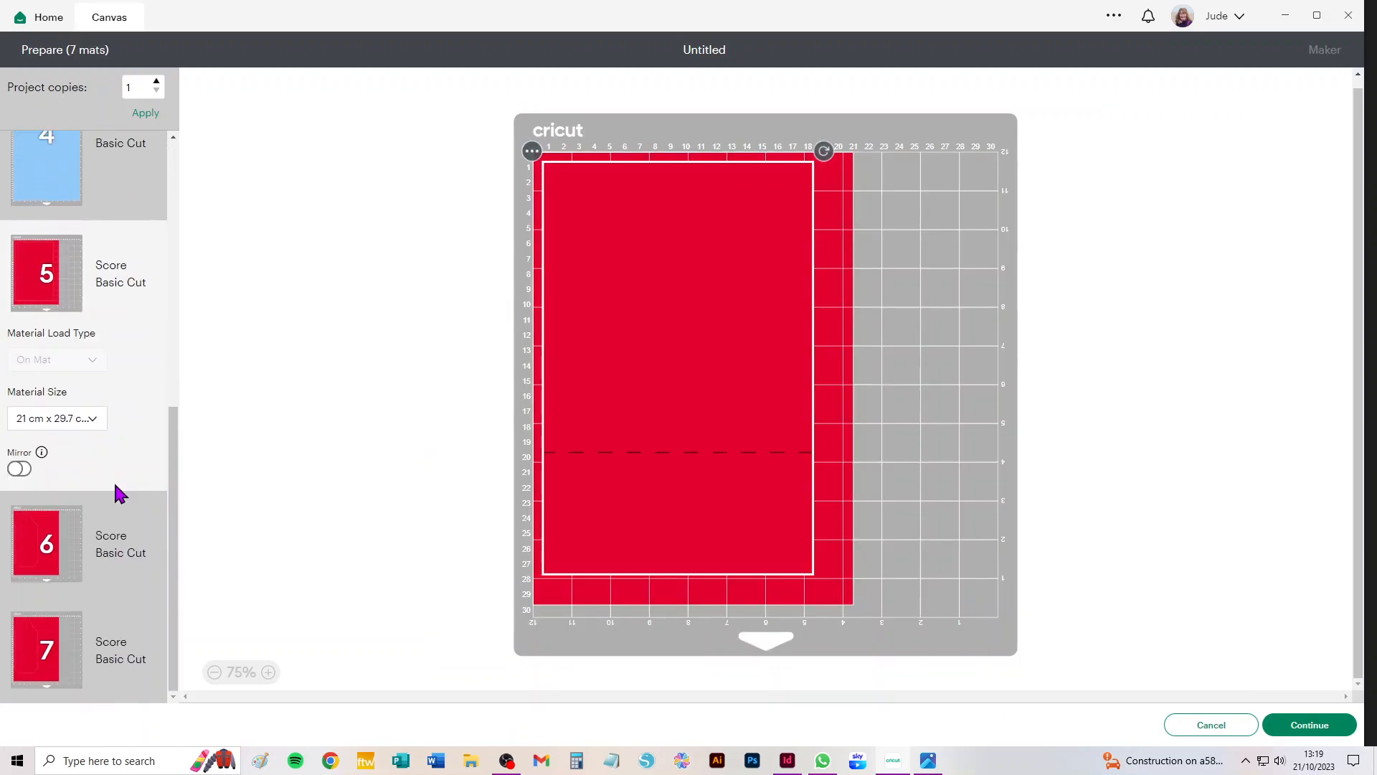
{"action": "left_click", "coordinate": [41, 656]}
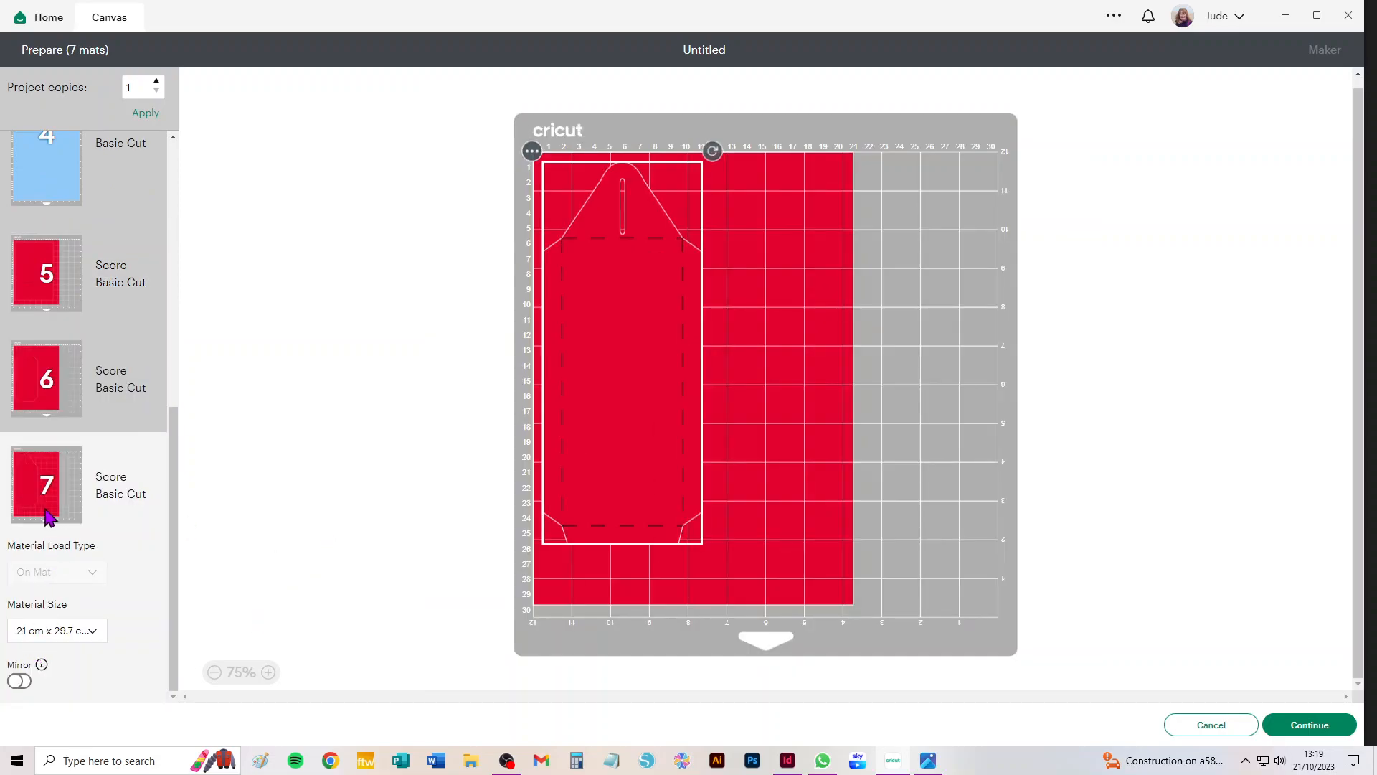
{"action": "left_click", "coordinate": [36, 398]}
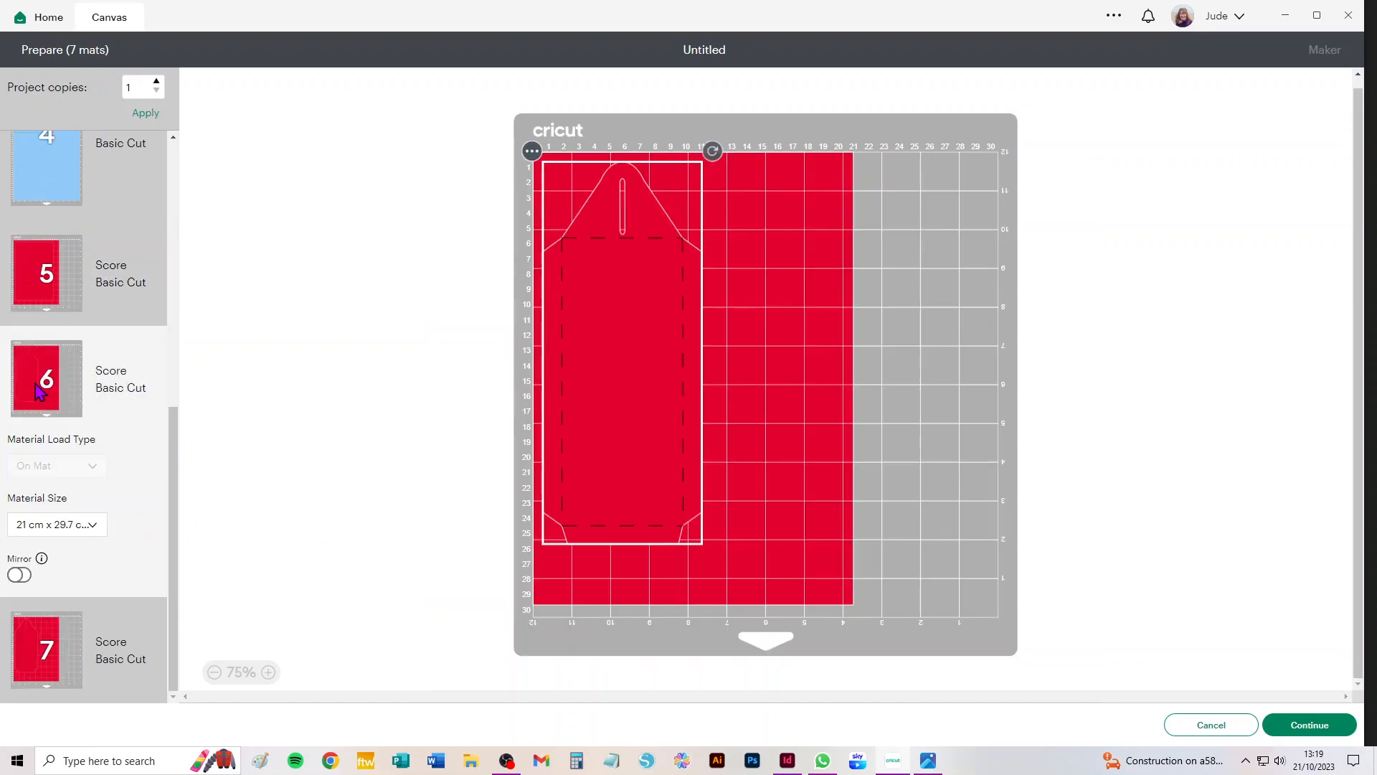
- Set the light blue mat's material size to 30.5 cm x 30.5 cm
{"action": "left_click", "coordinate": [41, 653]}
{"action": "scroll", "coordinate": [43, 502], "scroll_direction": "up", "scroll_amount": 5}
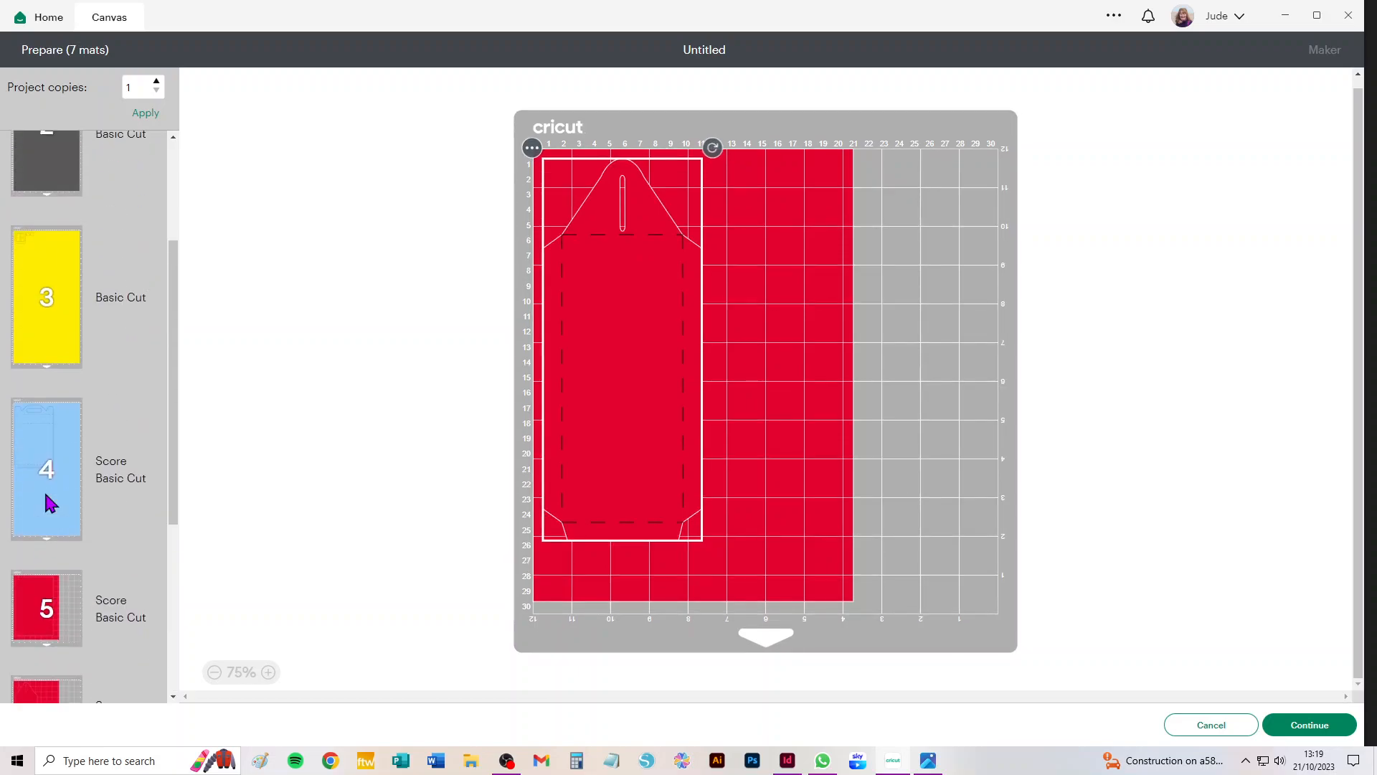
{"action": "left_click", "coordinate": [44, 450]}
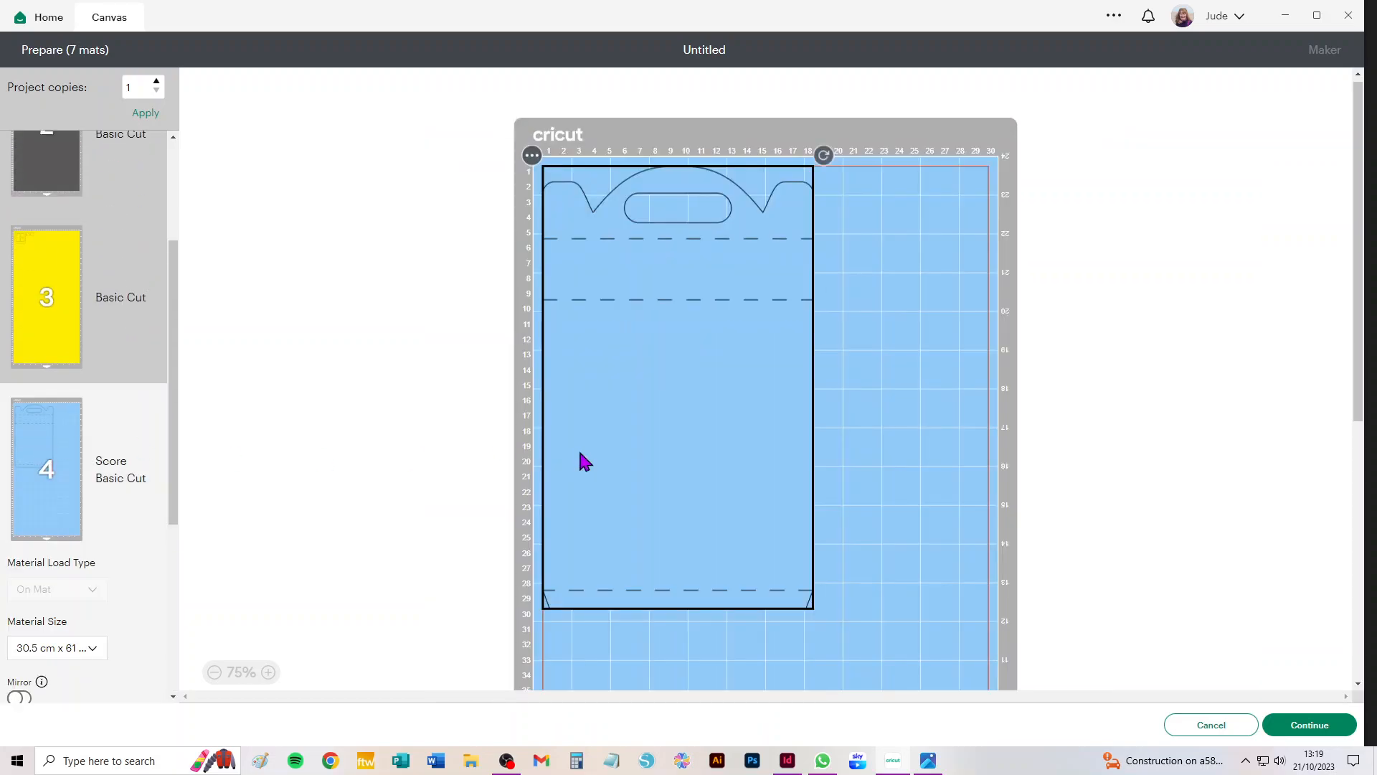
{"action": "left_click", "coordinate": [93, 647]}
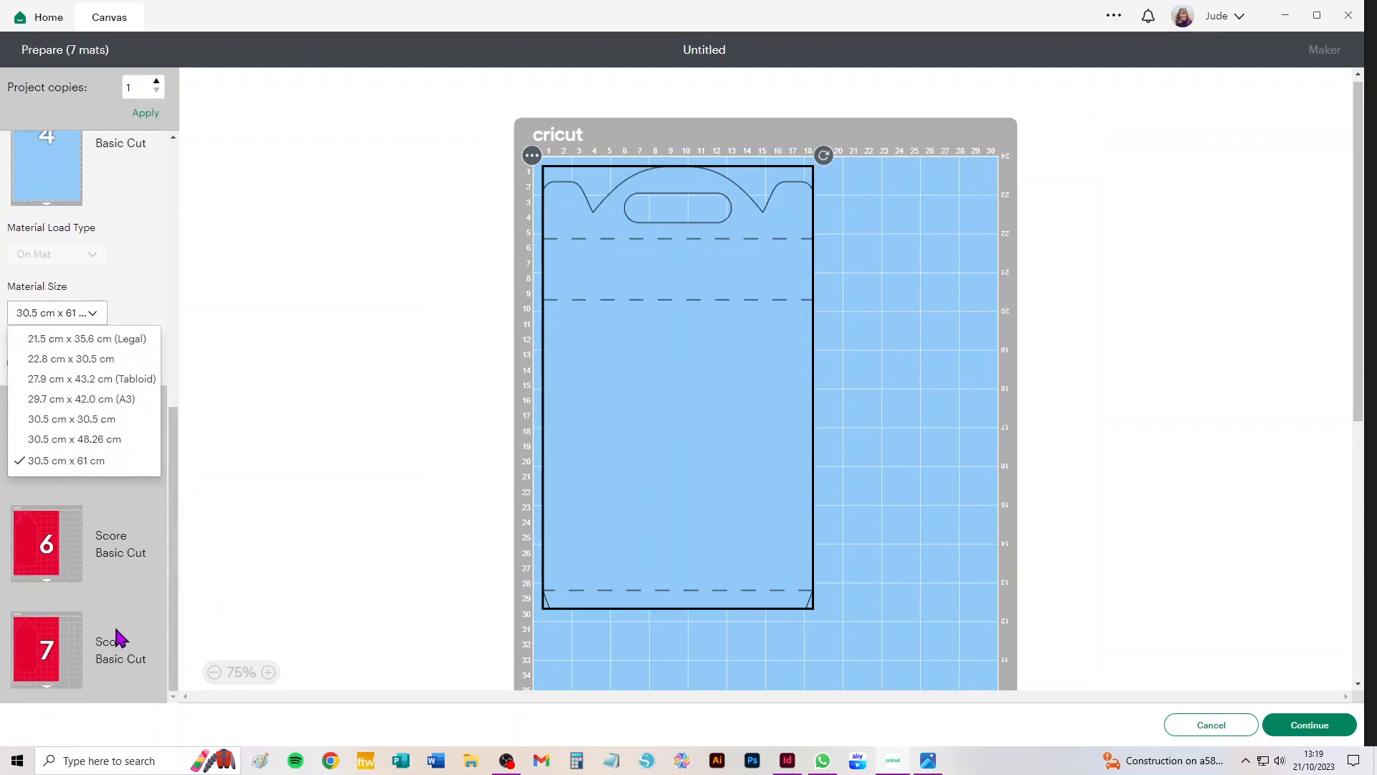
{"action": "left_click", "coordinate": [84, 420]}
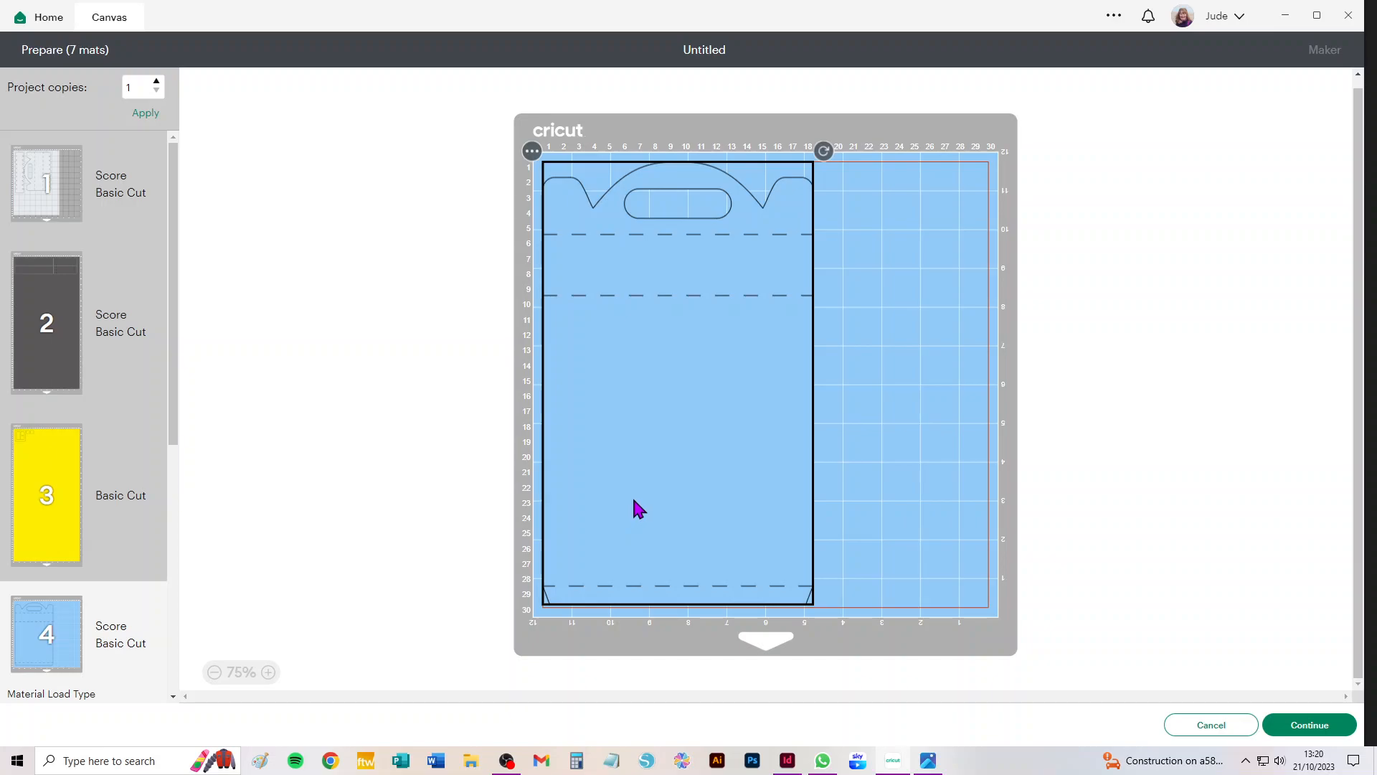
- Return to the canvas and undo the latest edits back to the point where the plain red rectangle was still present
{"action": "left_click", "coordinate": [1229, 731]}
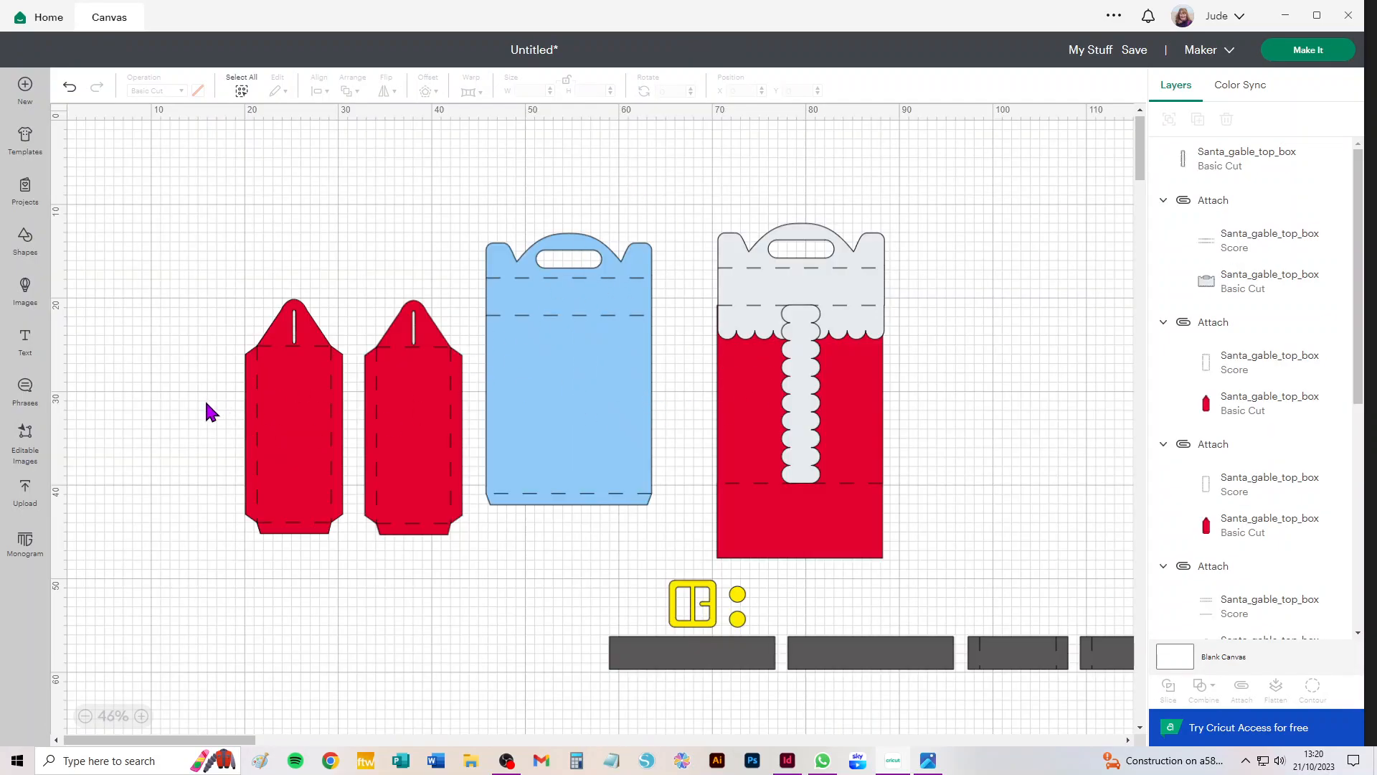
{"action": "left_click", "coordinate": [69, 88]}
{"action": "left_click", "coordinate": [70, 88]}
{"action": "left_click", "coordinate": [70, 87]}
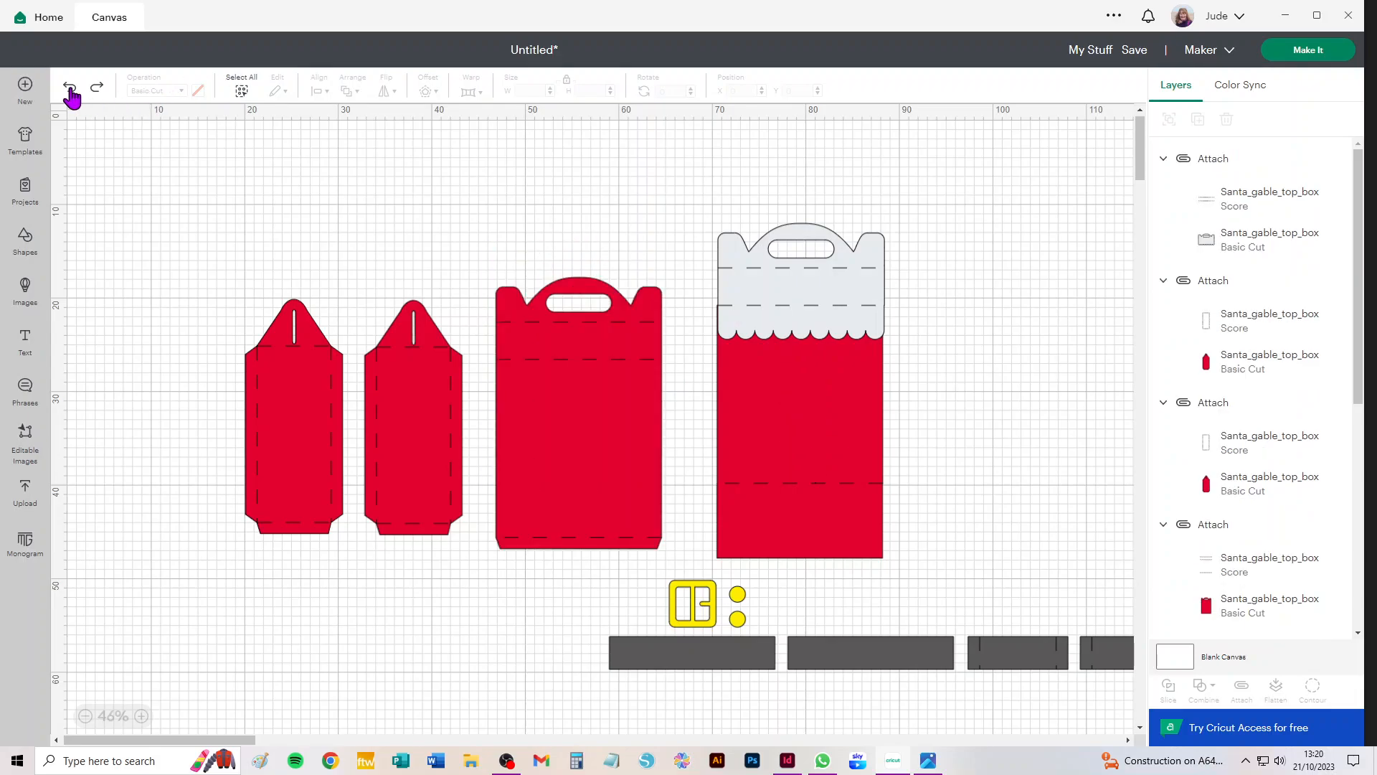
{"action": "left_click", "coordinate": [70, 87]}
{"action": "left_click", "coordinate": [70, 87]}
{"action": "left_click", "coordinate": [69, 87]}
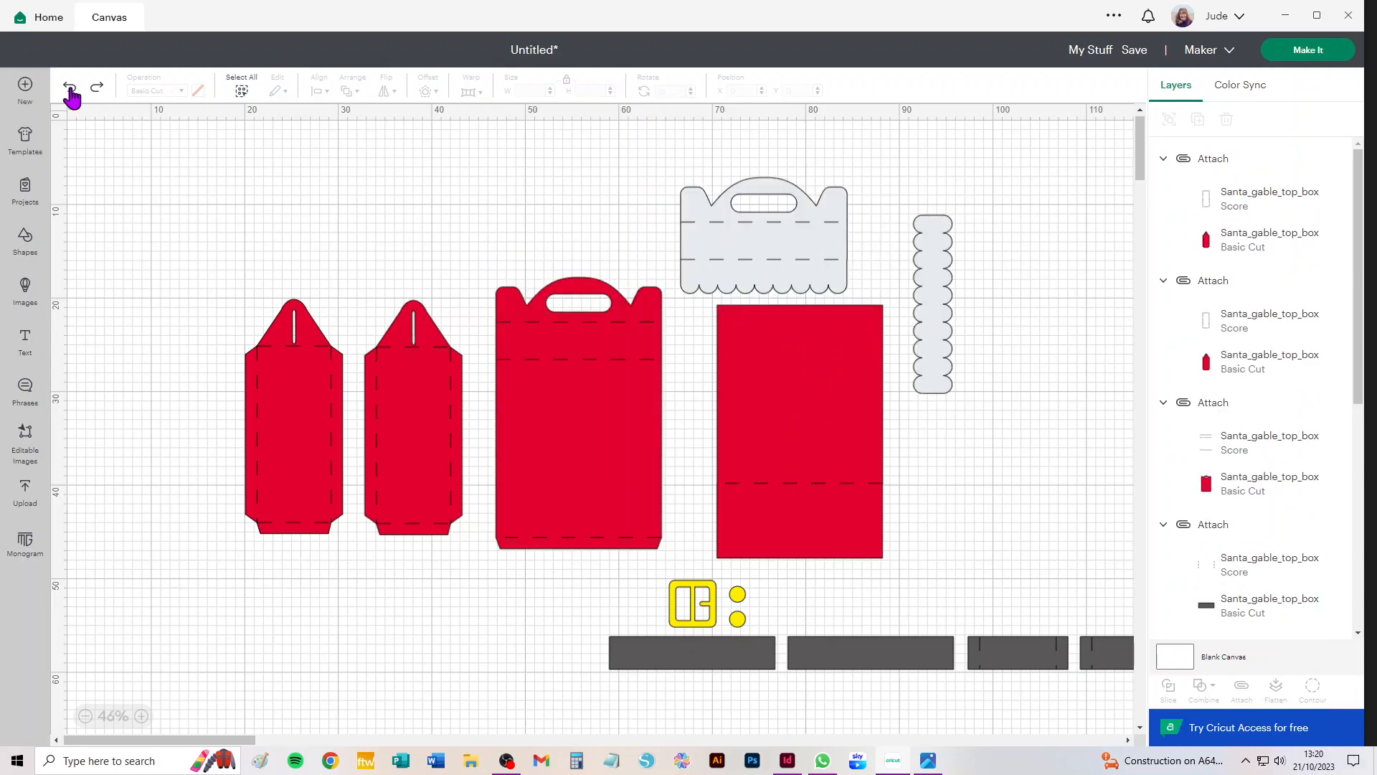
{"action": "left_click", "coordinate": [70, 87]}
{"action": "left_click", "coordinate": [70, 87]}
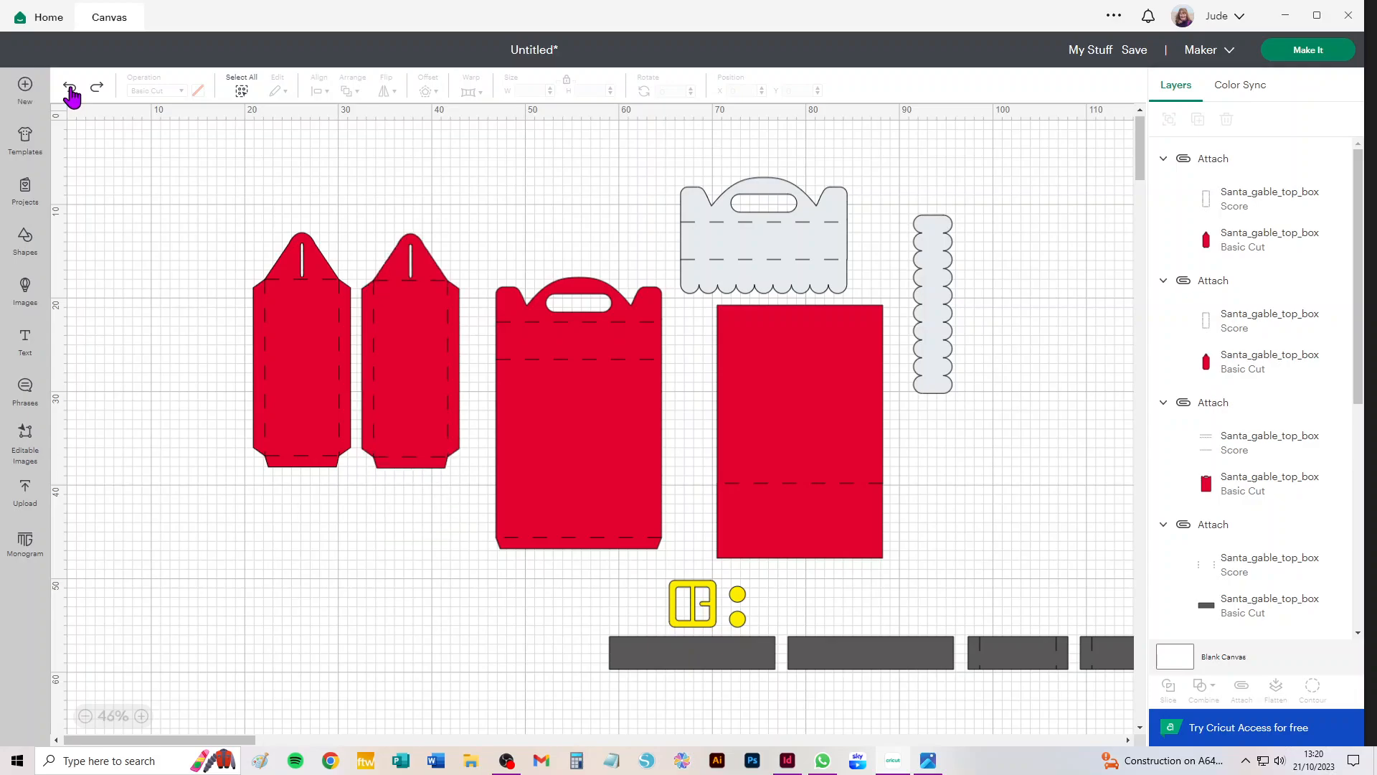
{"action": "left_click", "coordinate": [70, 87]}
{"action": "left_click", "coordinate": [70, 87]}
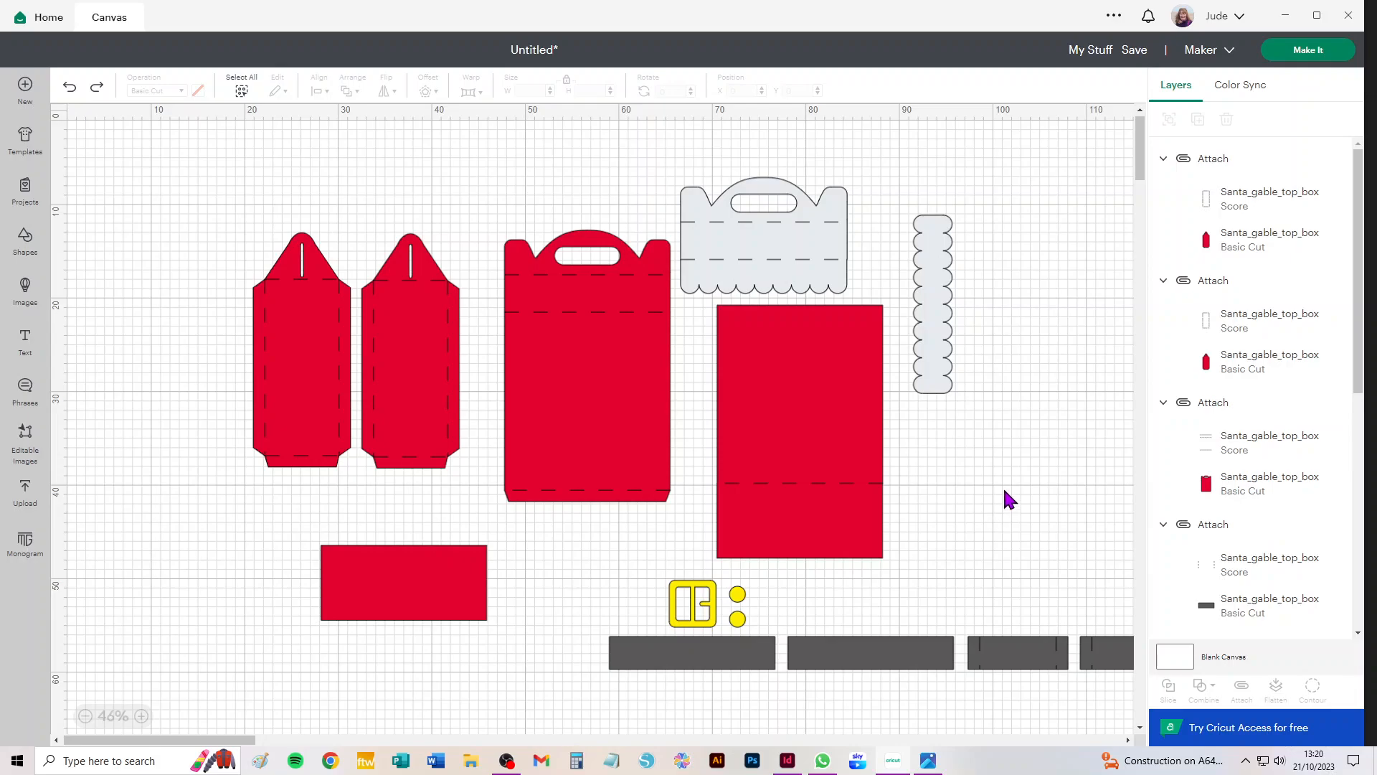
- Delete the scored red front panel, the white trims, the yellow buckle and buttons, and the dark grey belt strips
{"action": "scroll", "coordinate": [962, 485], "scroll_direction": "right", "scroll_amount": 3}
{"action": "left_click", "coordinate": [706, 423]}
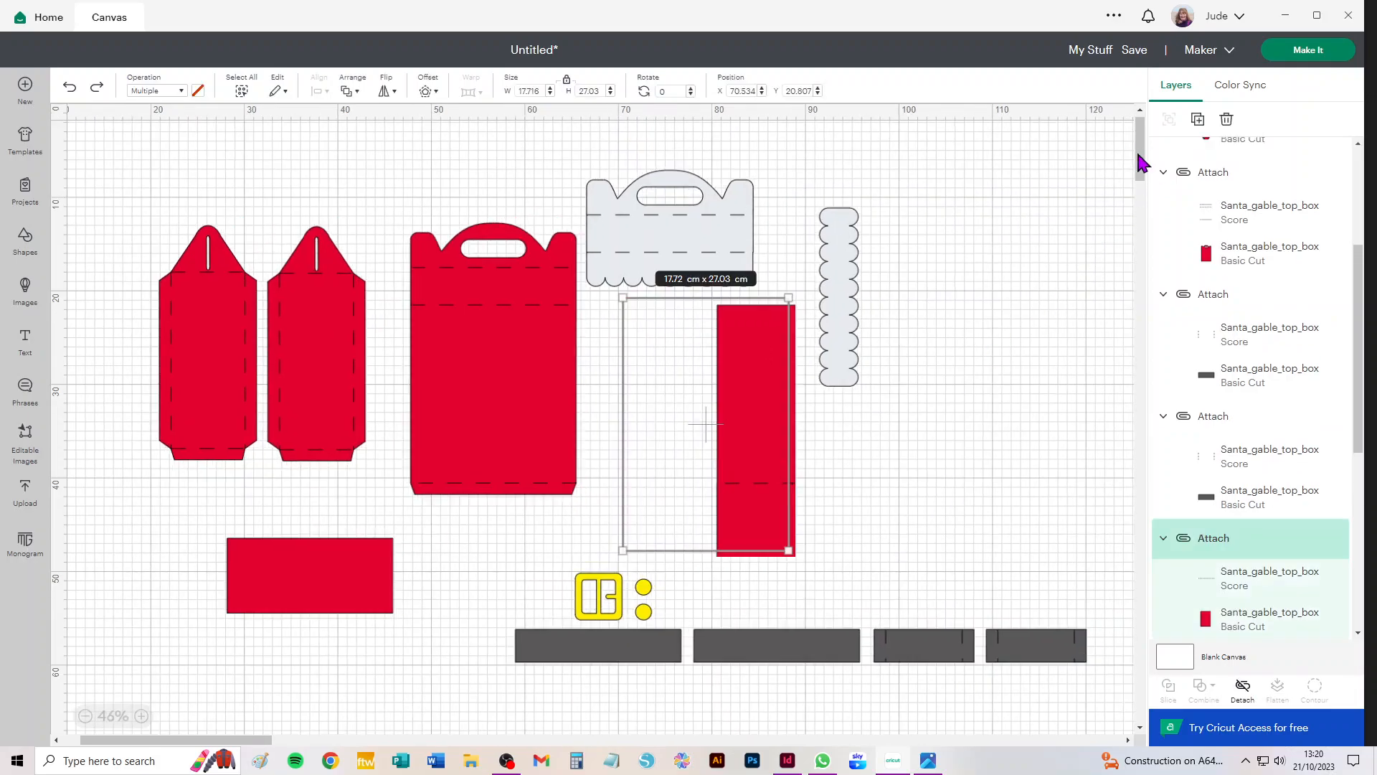
{"action": "left_click_drag", "start_coordinate": [1119, 141], "coordinate": [594, 671]}
{"action": "key", "text": "Delete"}
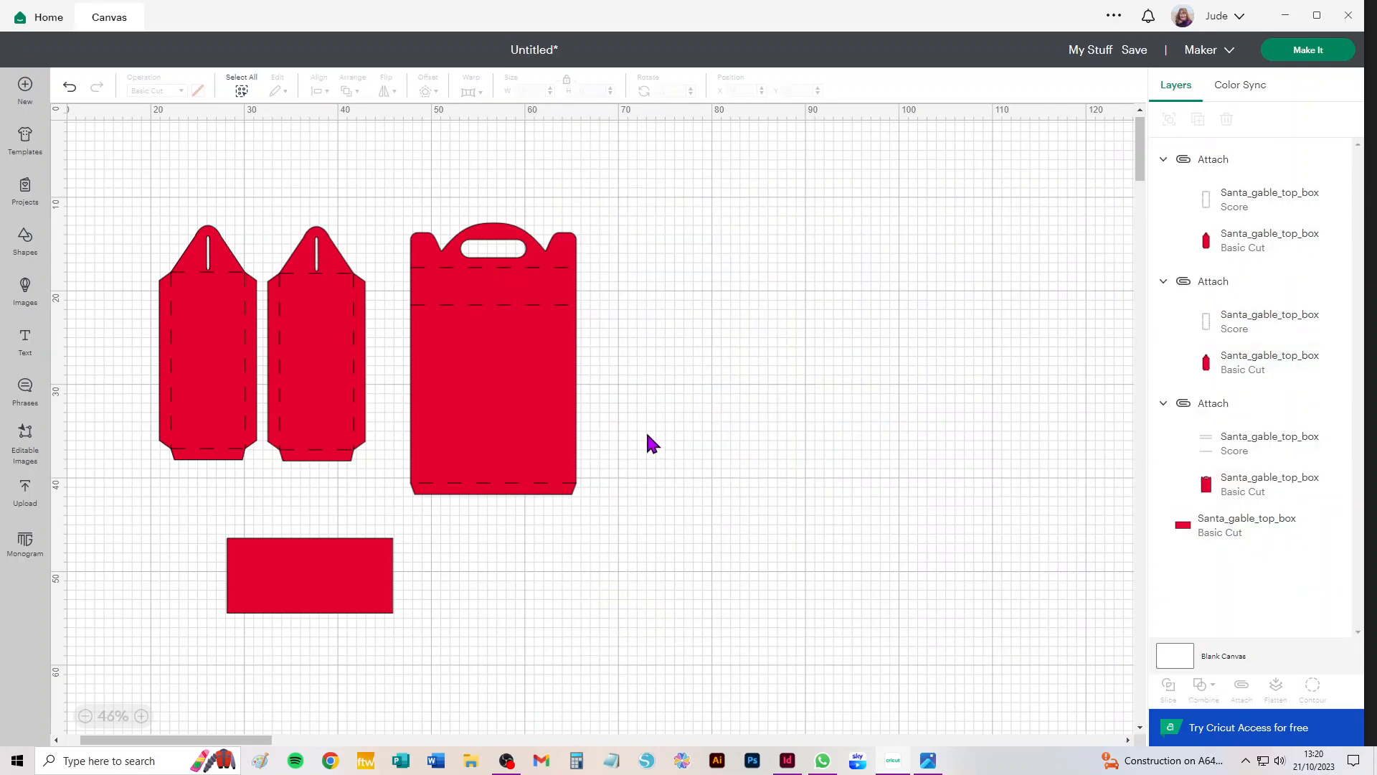
- Move the red gable panel with the handle to about X 46.6, Y 8.7 cm
{"action": "left_click_drag", "start_coordinate": [485, 416], "coordinate": [473, 383]}
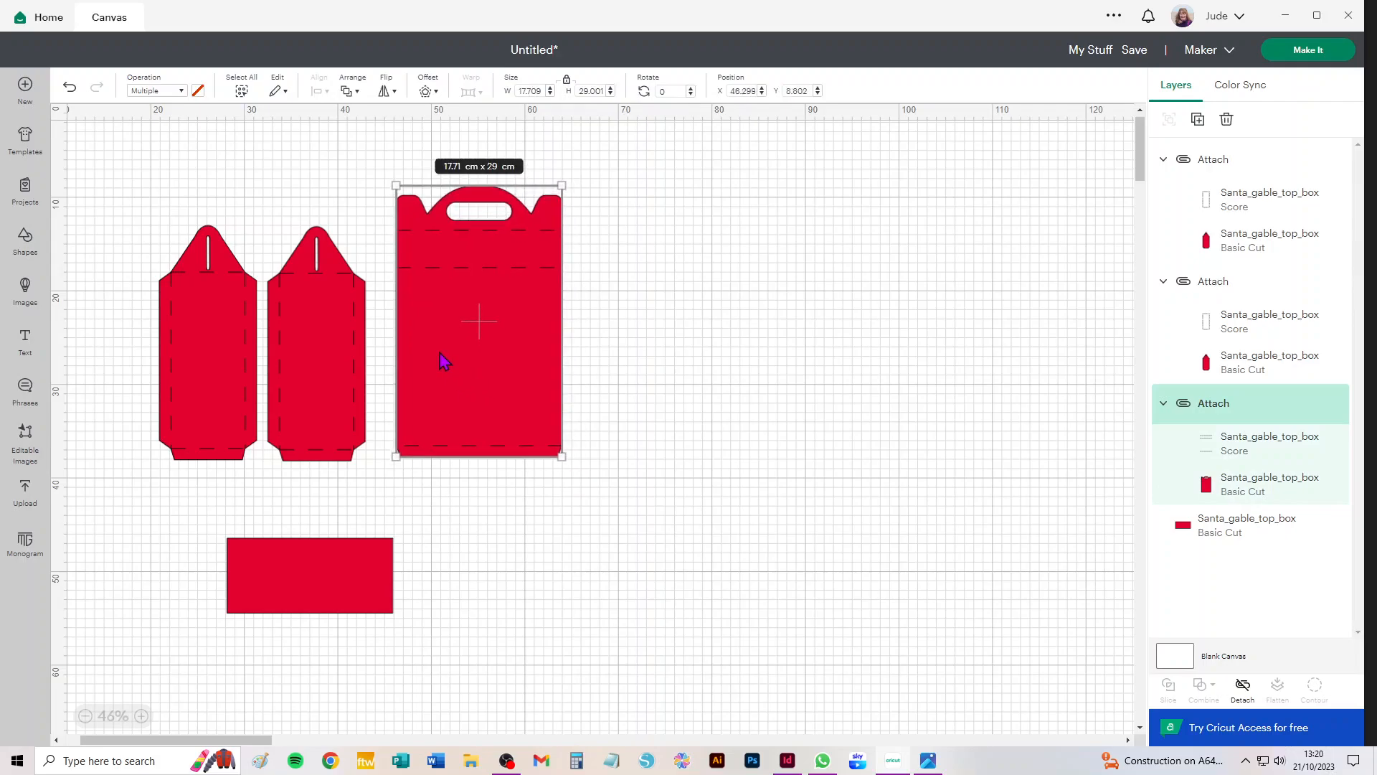
{"action": "mouse_move", "coordinate": [443, 337]}
{"action": "left_mouse_down"}
{"action": "mouse_move", "coordinate": [480, 341]}
{"action": "mouse_move", "coordinate": [446, 342]}
{"action": "left_mouse_up"}
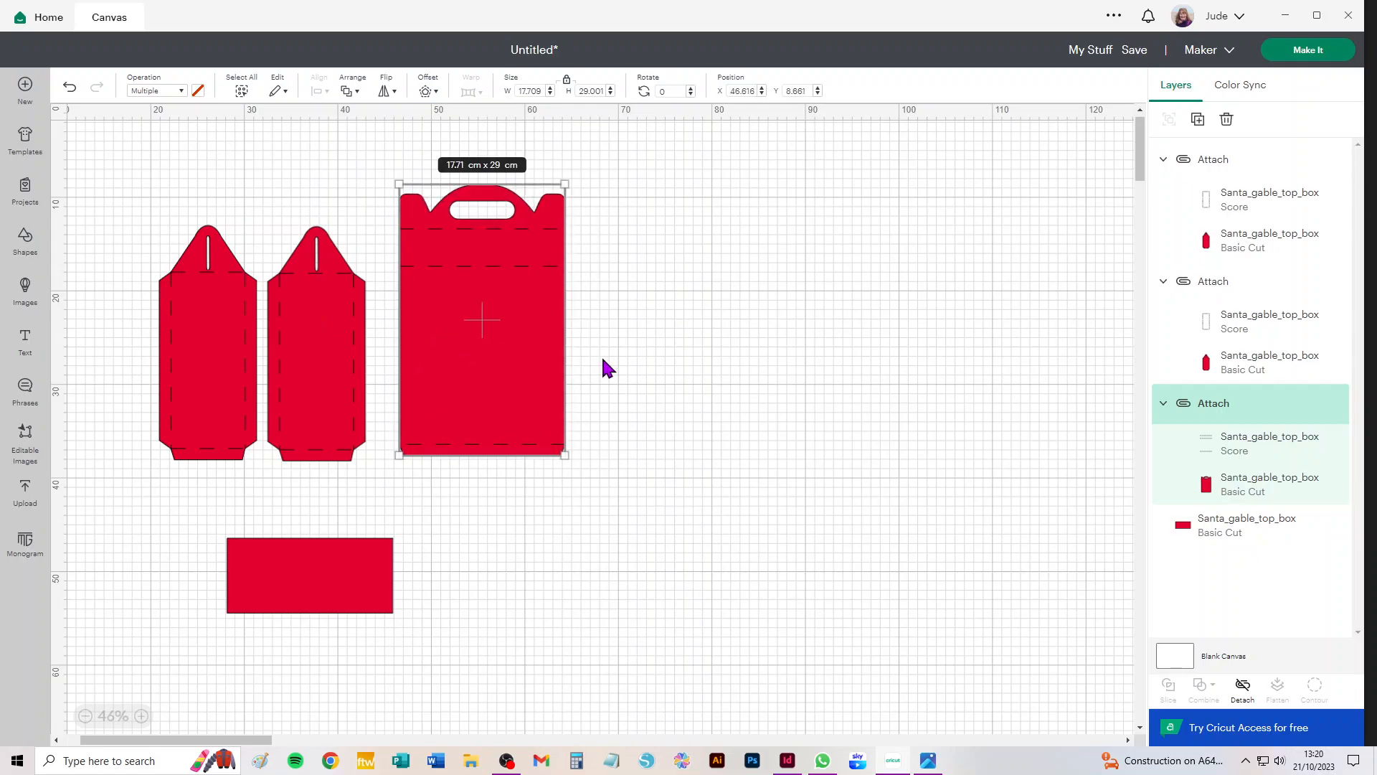
- Duplicate the gable panel, place the copy at about X 66.8, Y 8.9 cm, and move the plain rectangle to about X 60.3, Y 43.1 cm
{"action": "left_click", "coordinate": [1198, 119]}
{"action": "left_click_drag", "start_coordinate": [139, 298], "coordinate": [644, 349]}
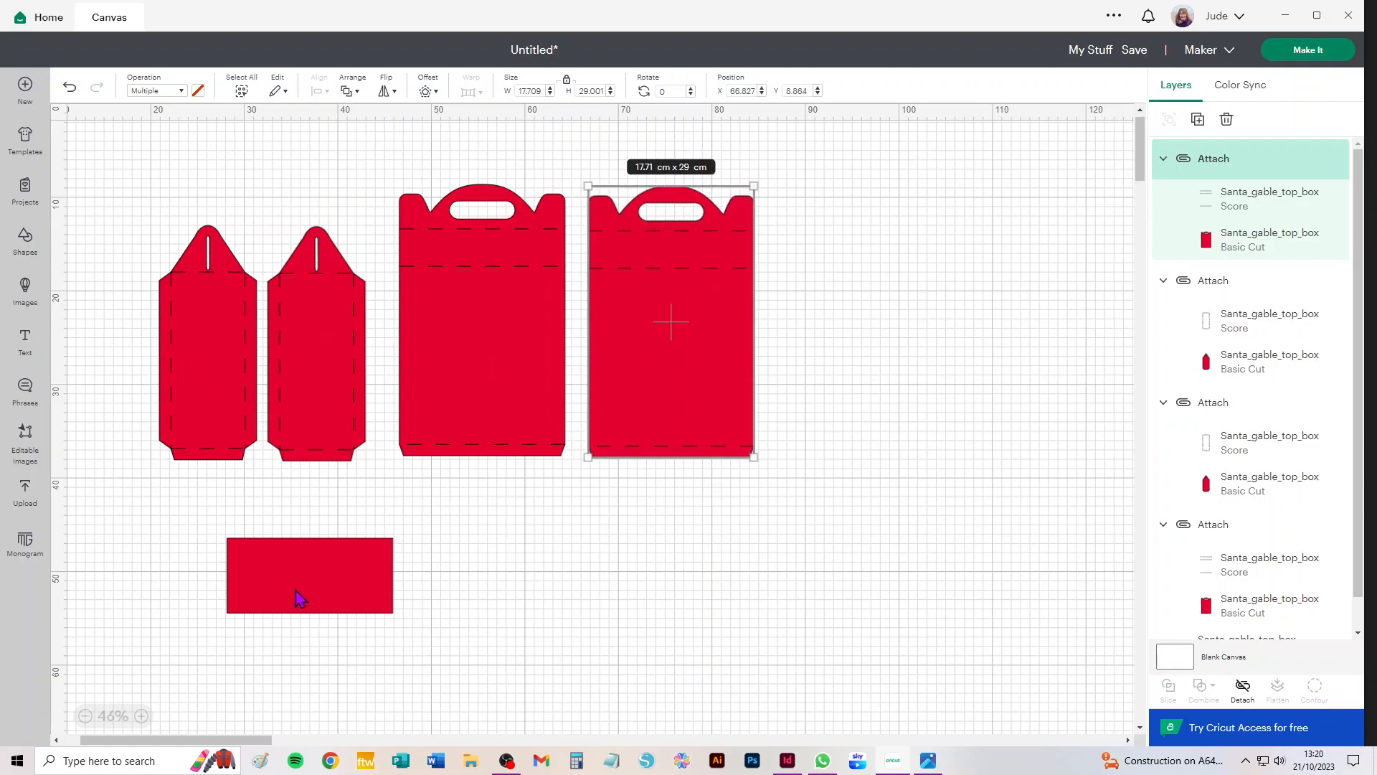
{"action": "left_click_drag", "start_coordinate": [301, 572], "coordinate": [603, 540]}
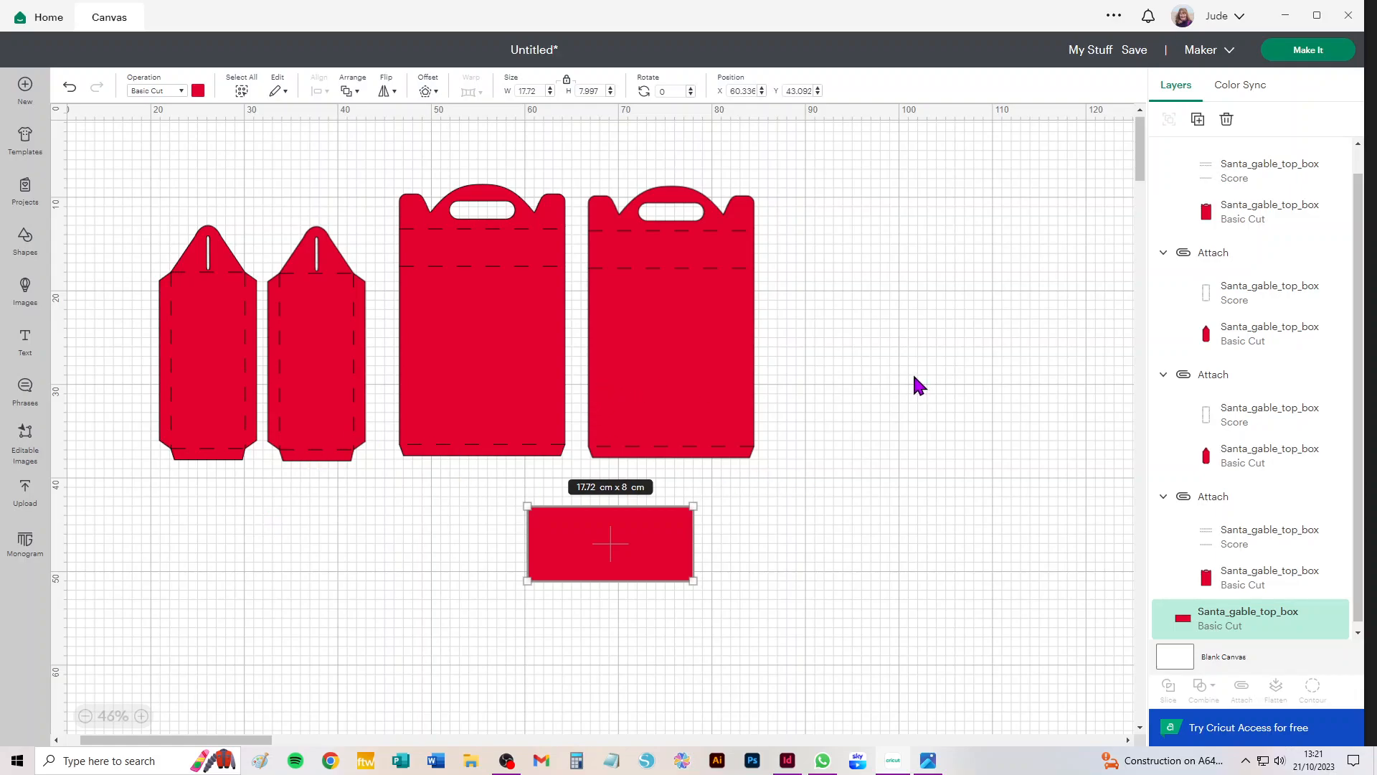
- Send the all-red pieces to mat preparation and set the first mat's material size to 30.5 cm x 30.5 cm
{"action": "left_click", "coordinate": [1308, 49]}
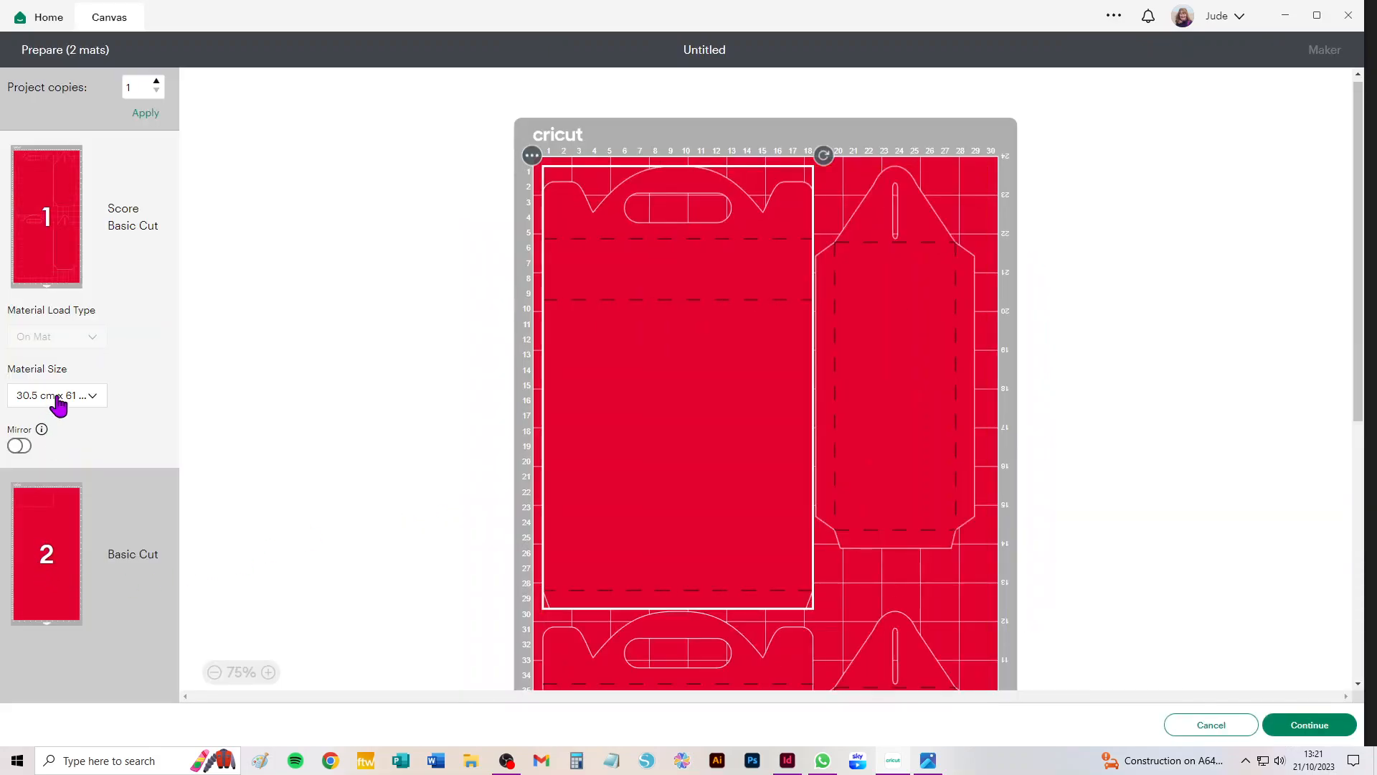
{"action": "left_click", "coordinate": [57, 400]}
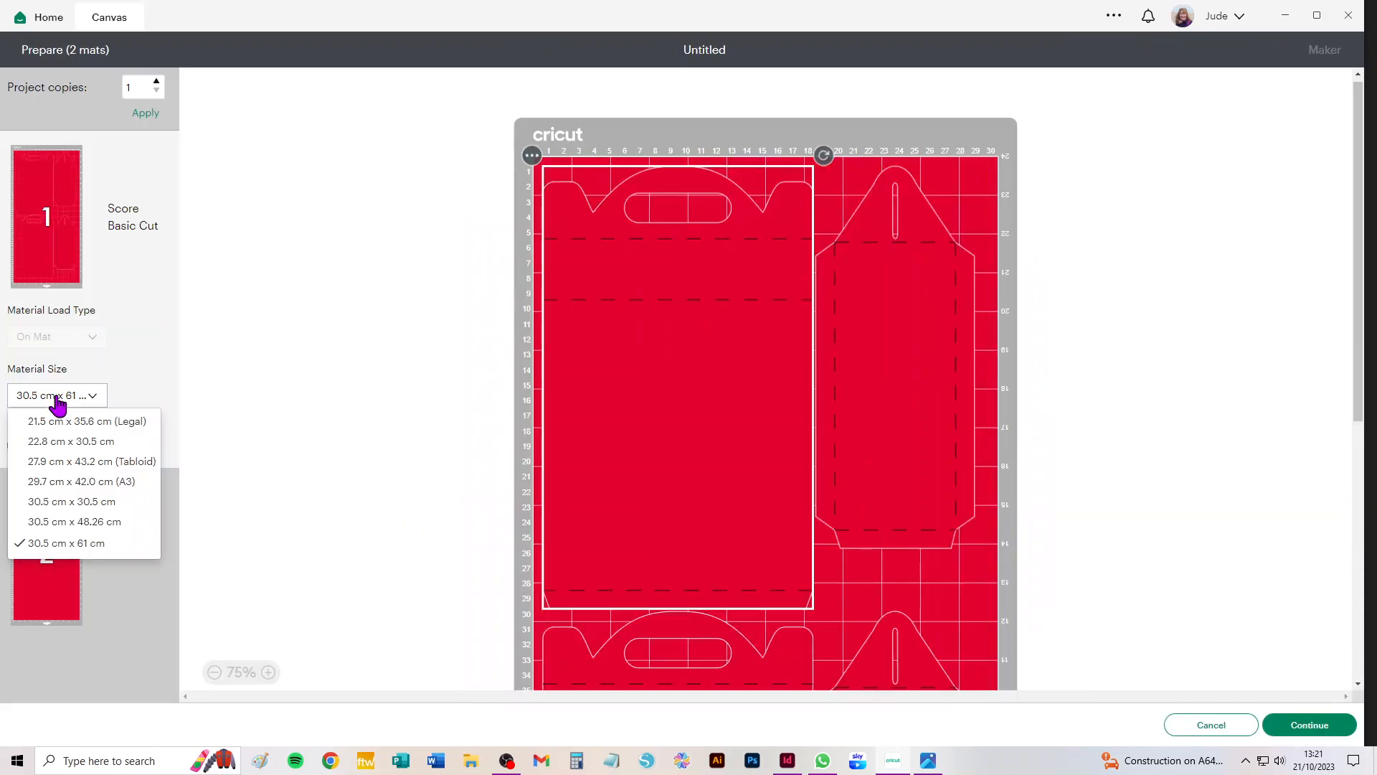
{"action": "left_click", "coordinate": [51, 502]}
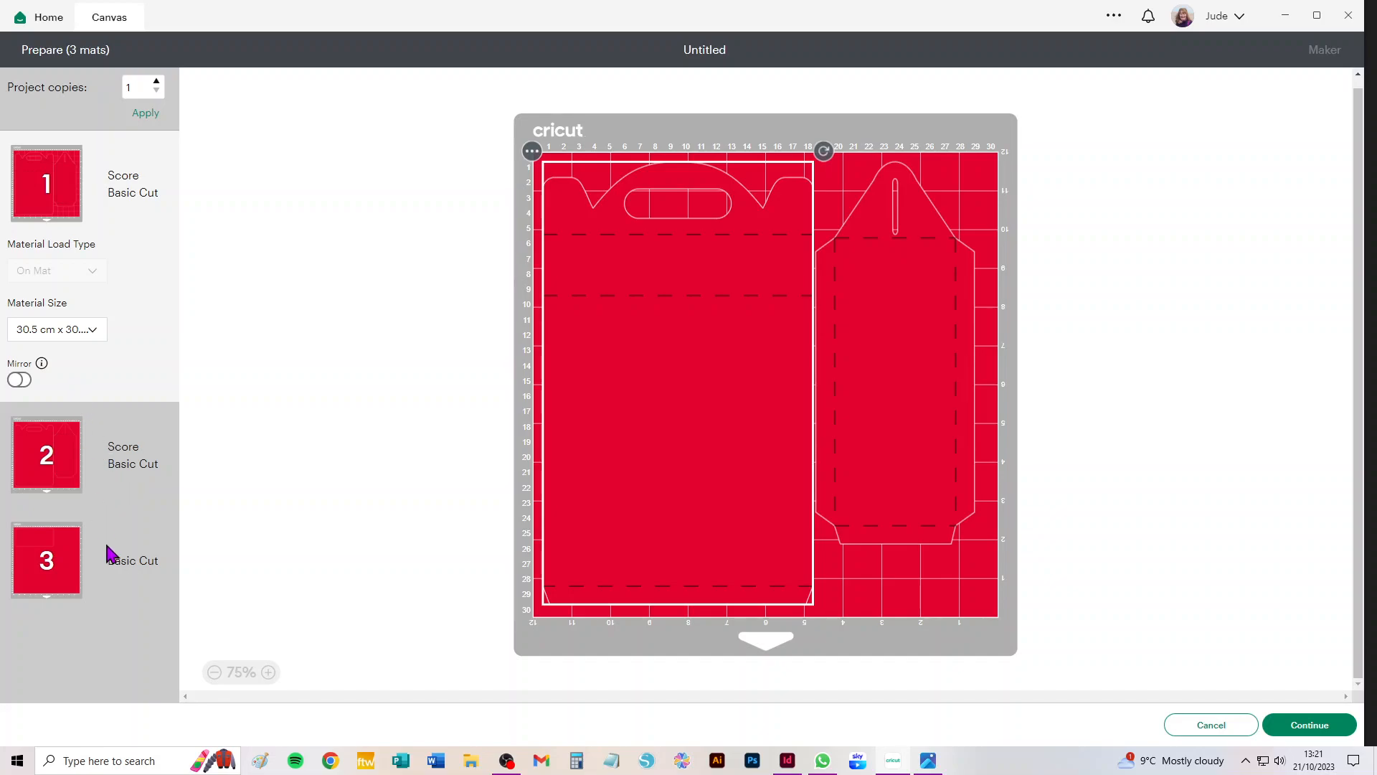
- Examine how the red pieces are laid out on mats 1, 2 and 3, and return to the canvas
{"action": "left_click", "coordinate": [67, 572]}
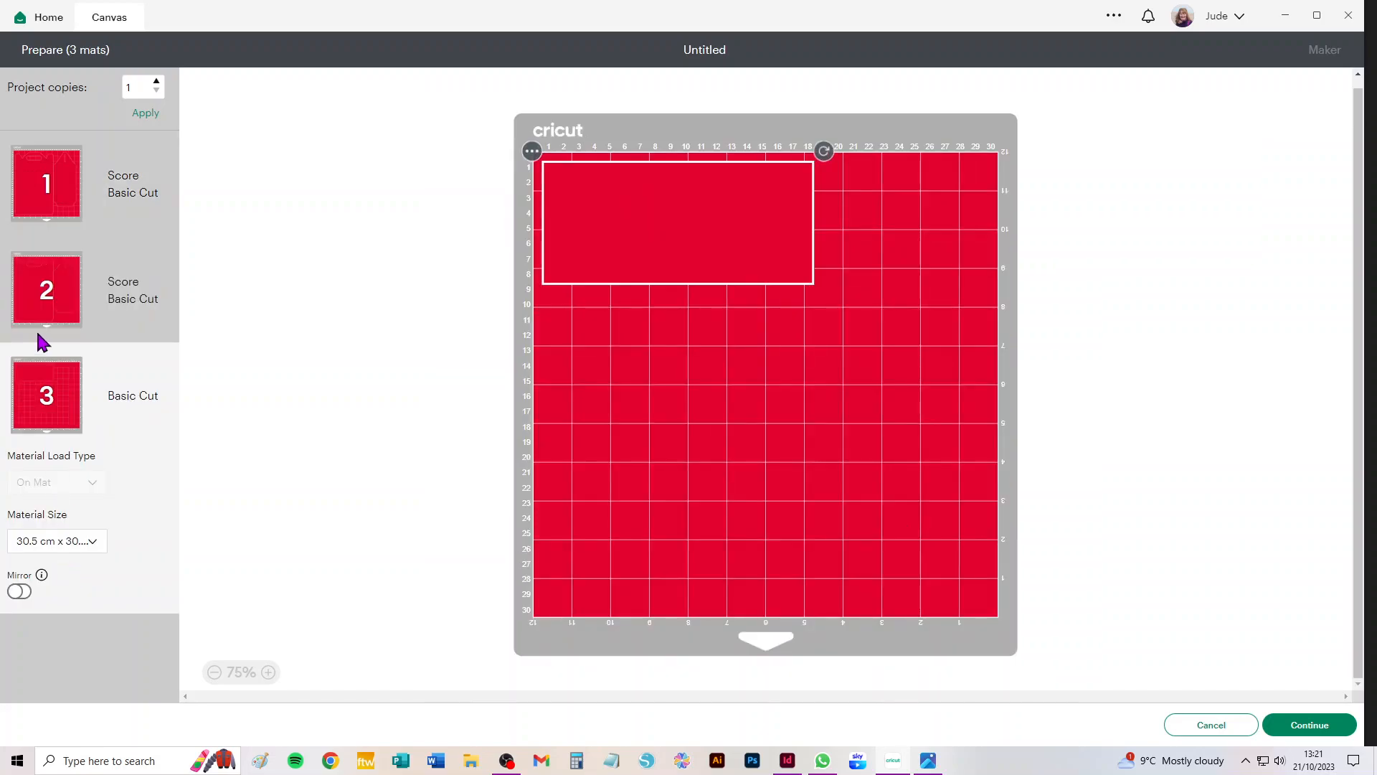
{"action": "left_click", "coordinate": [53, 194]}
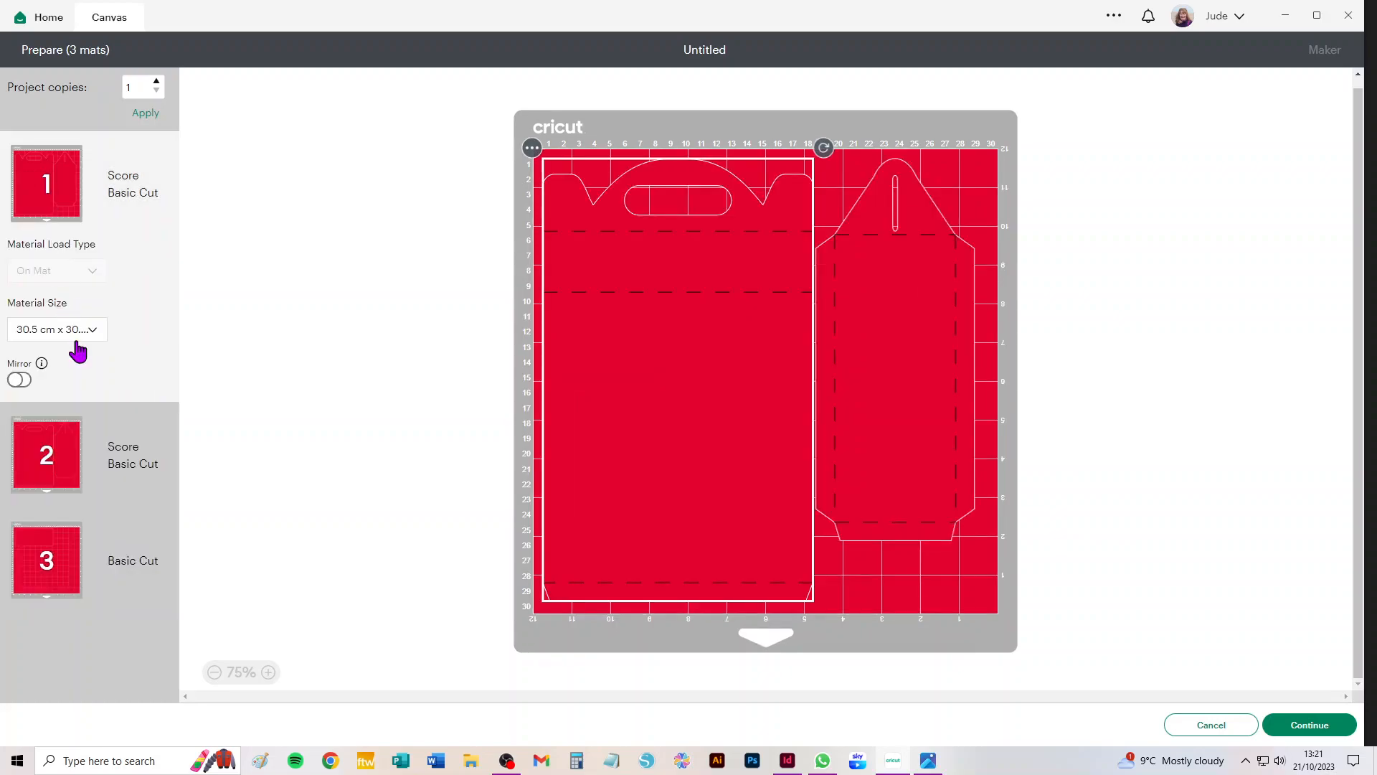
{"action": "left_click", "coordinate": [58, 459]}
{"action": "left_click", "coordinate": [60, 565]}
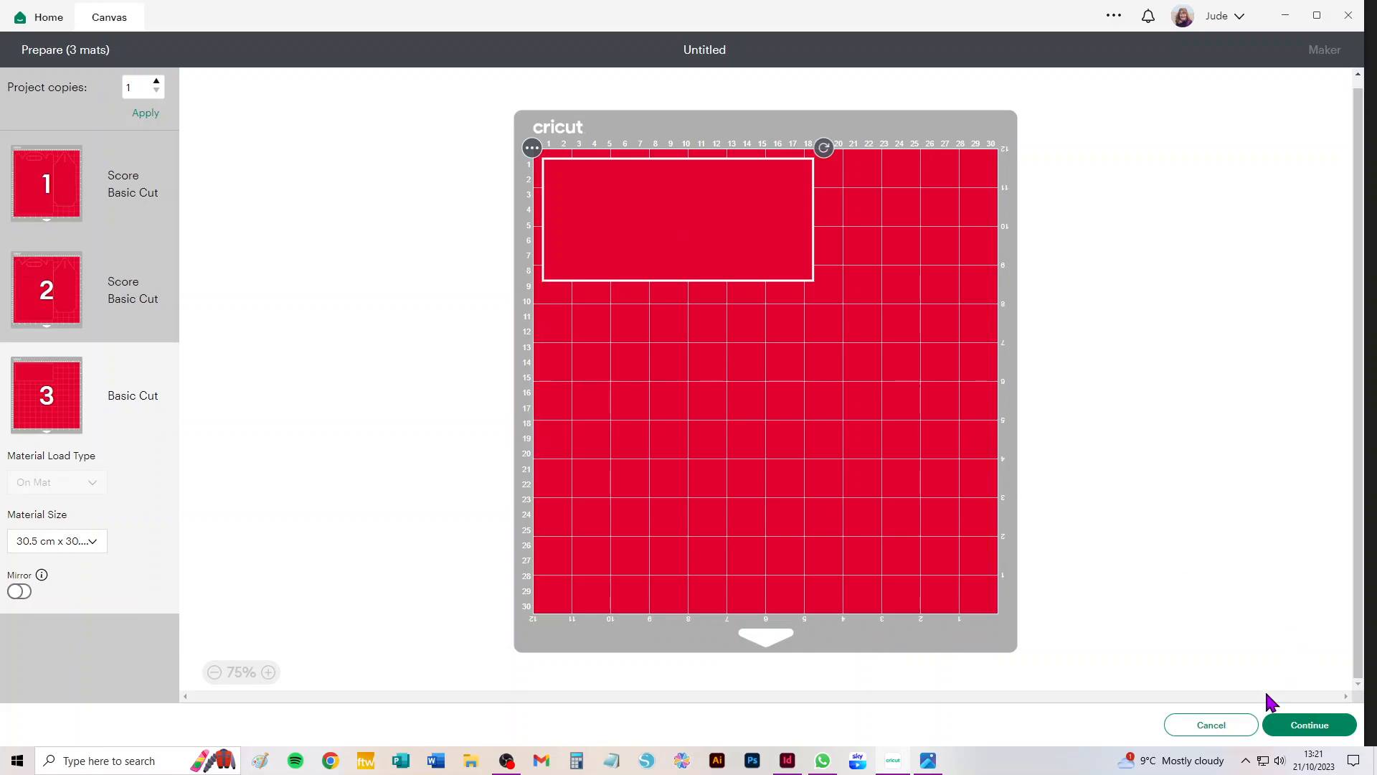
{"action": "left_click", "coordinate": [1212, 725]}
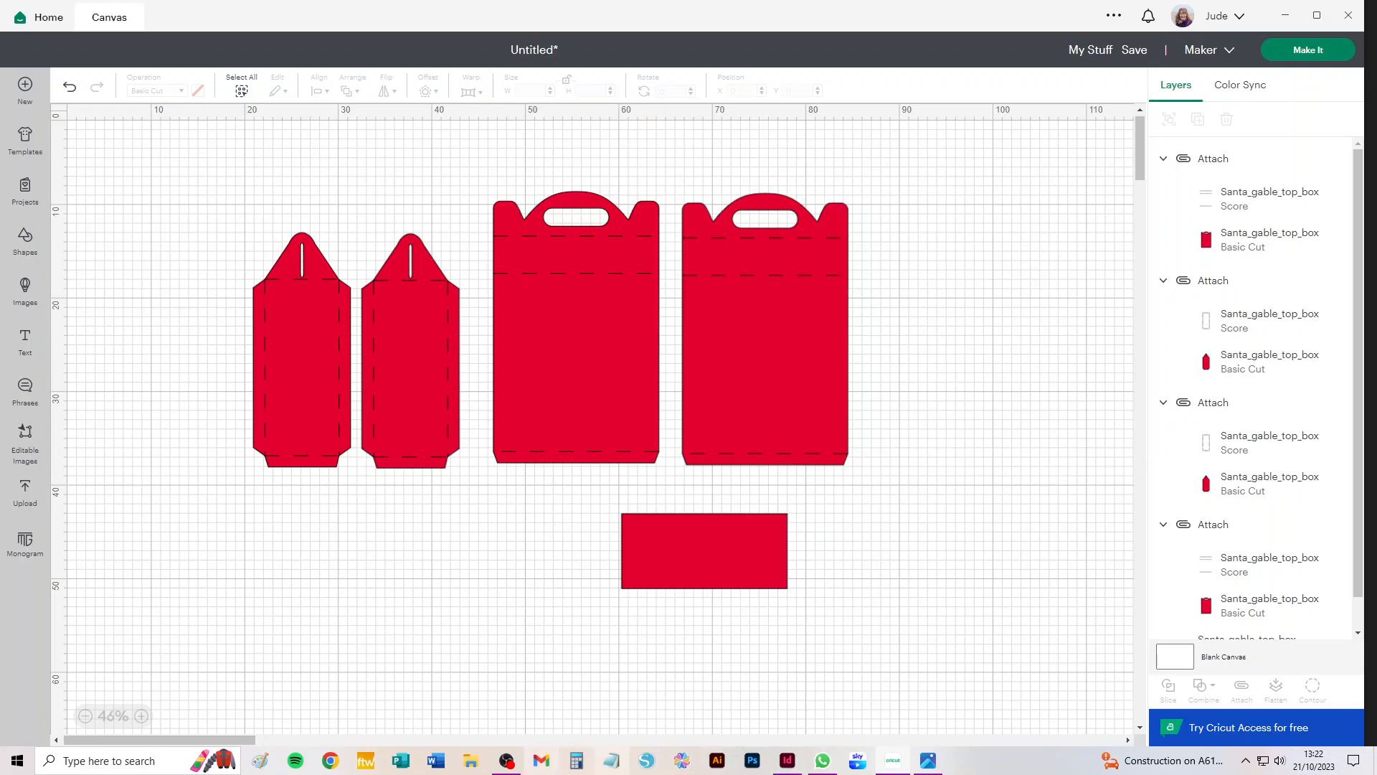
{"action": "left_click", "coordinate": [508, 764]}
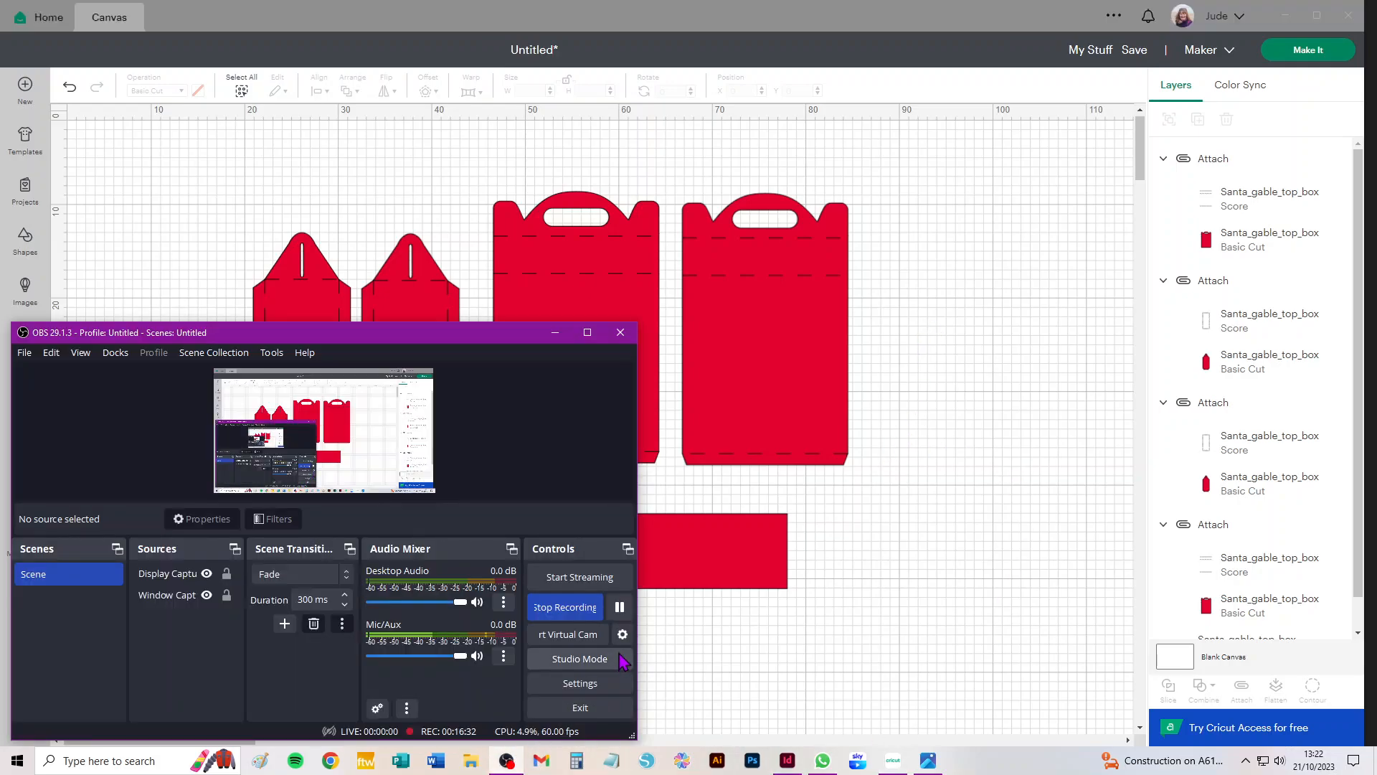